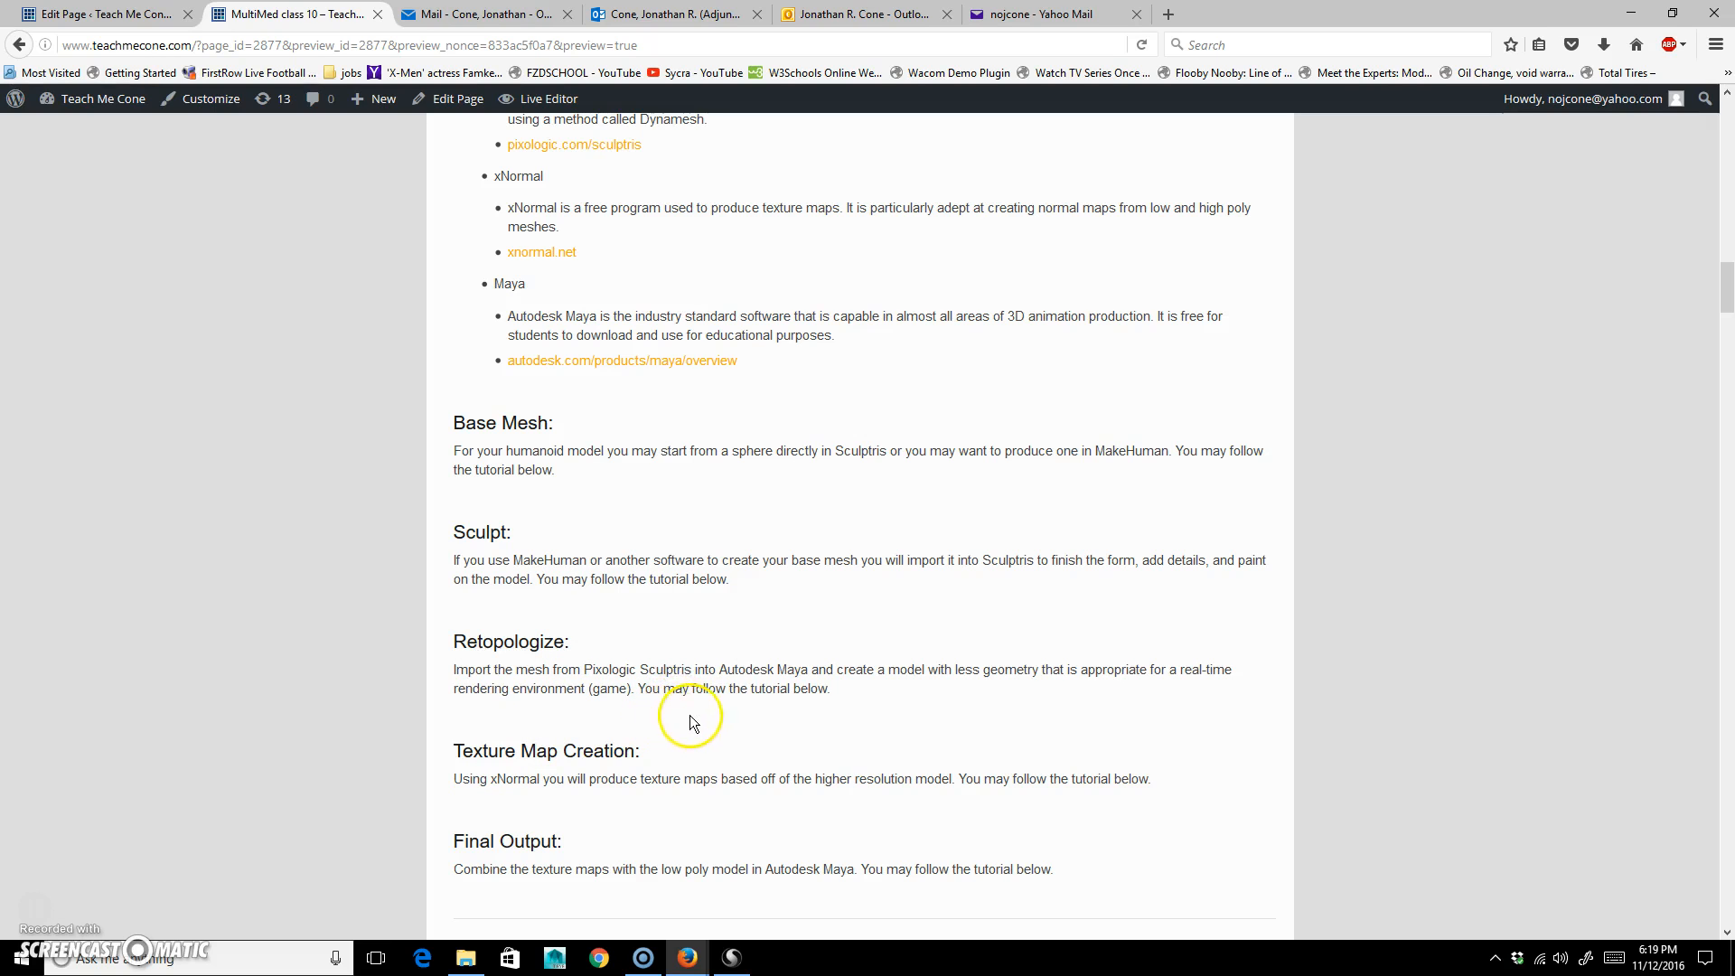
{"action": "left_click", "coordinate": [737, 953]}
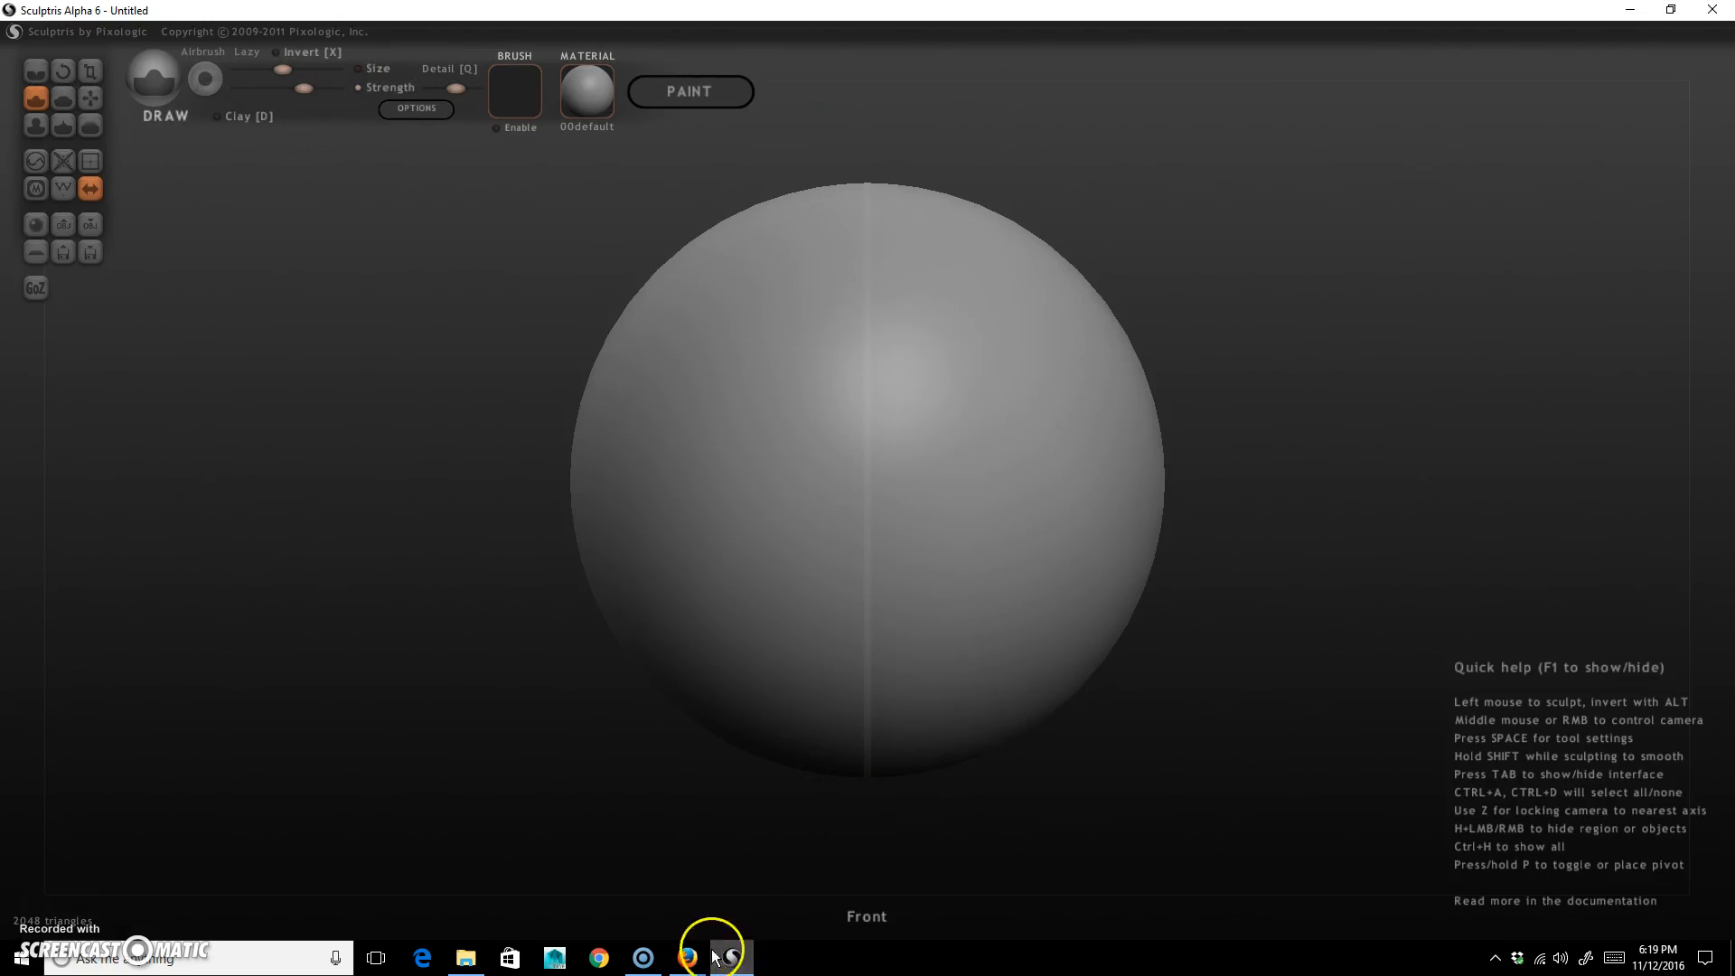
{"action": "left_click", "coordinate": [686, 956]}
{"action": "left_click", "coordinate": [669, 849]}
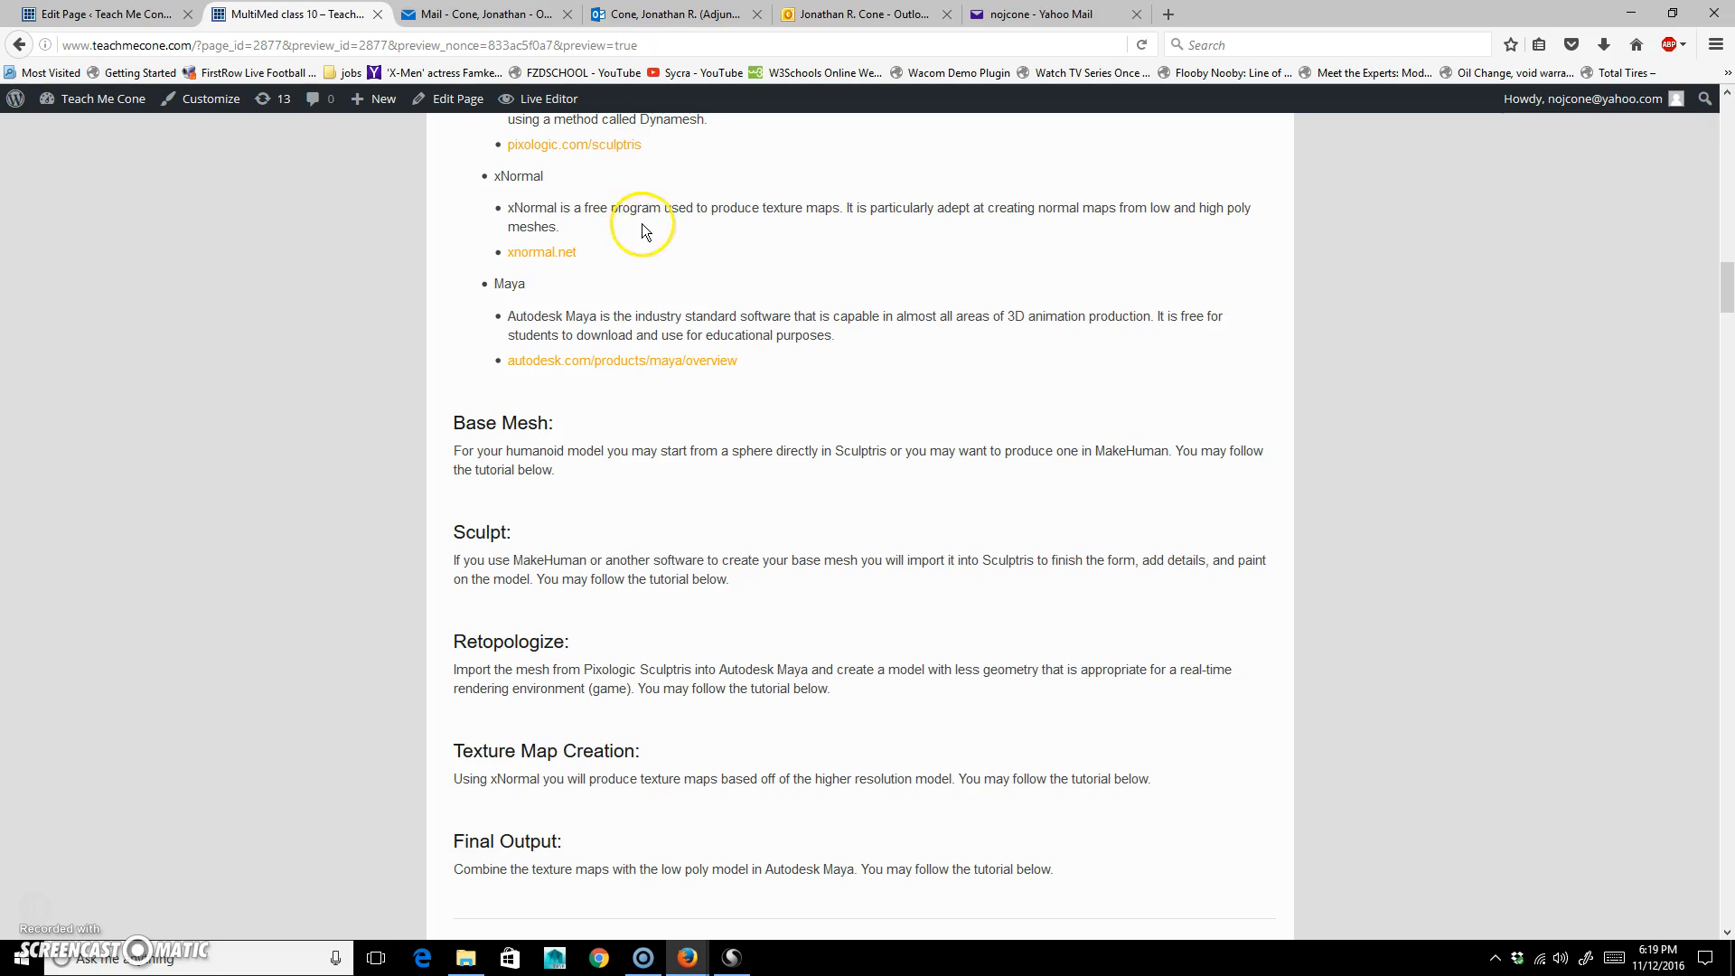
Switch to Sculptris and import kid.obj from the Desktop as a new scene, declining paint mode.
{"action": "left_click", "coordinate": [732, 957]}
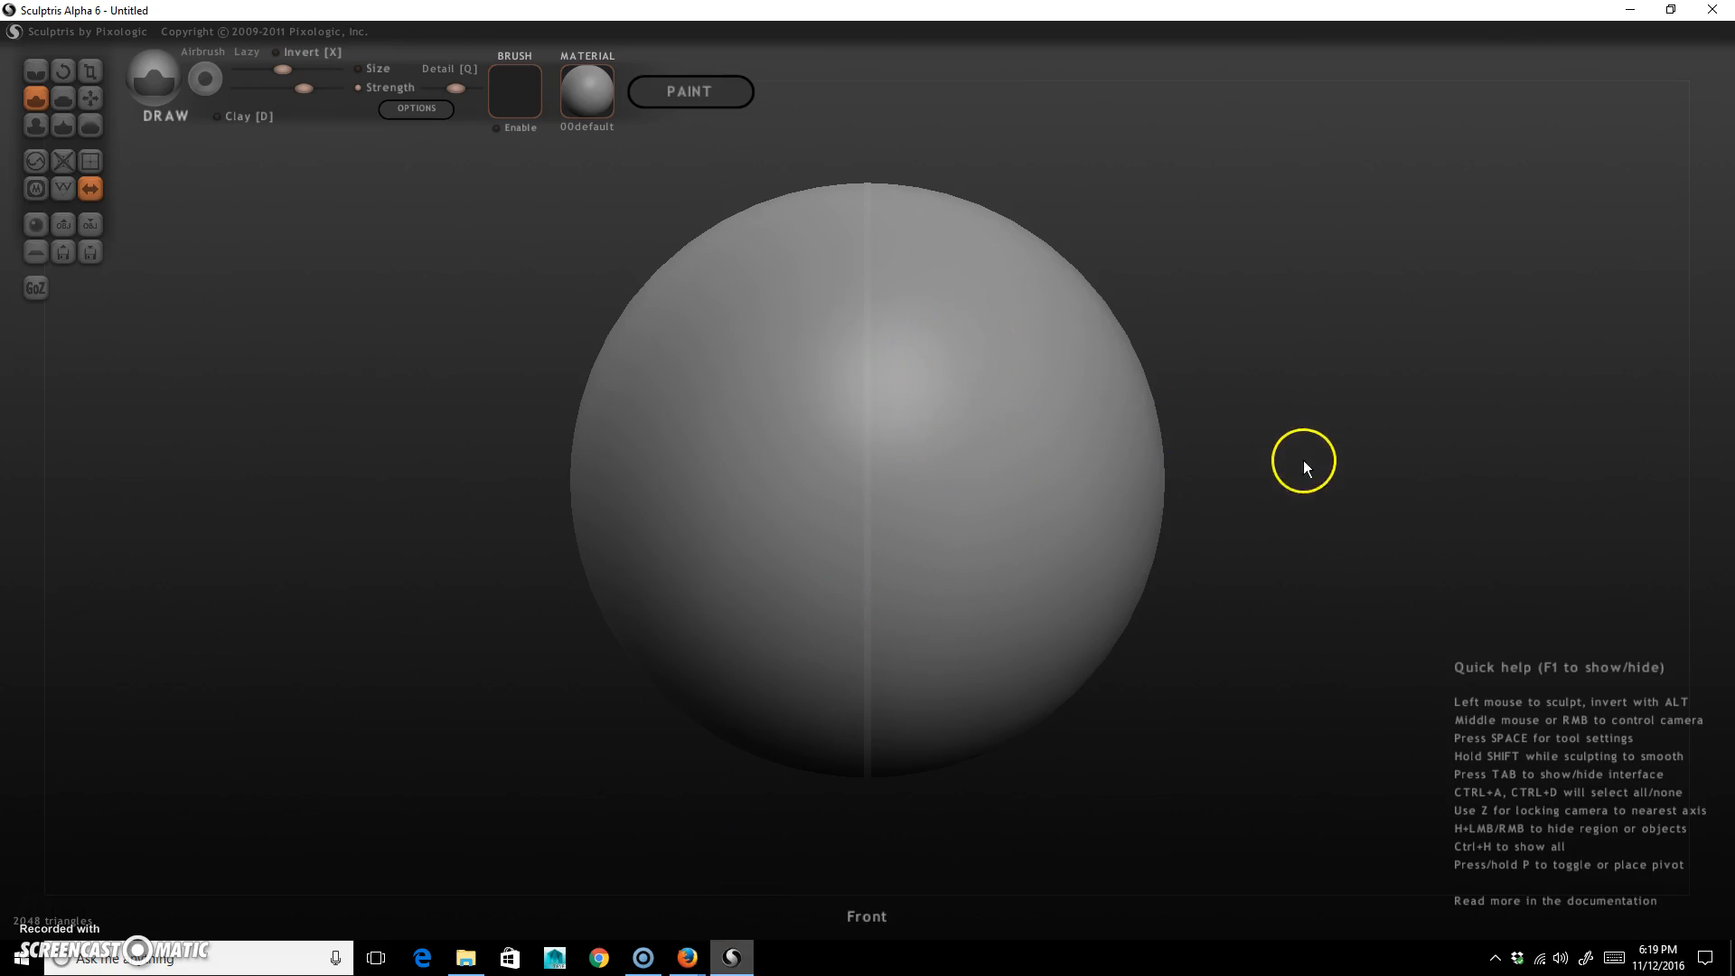
{"action": "right_click_drag", "start_coordinate": [1304, 475], "coordinate": [760, 321], "text": "alt"}
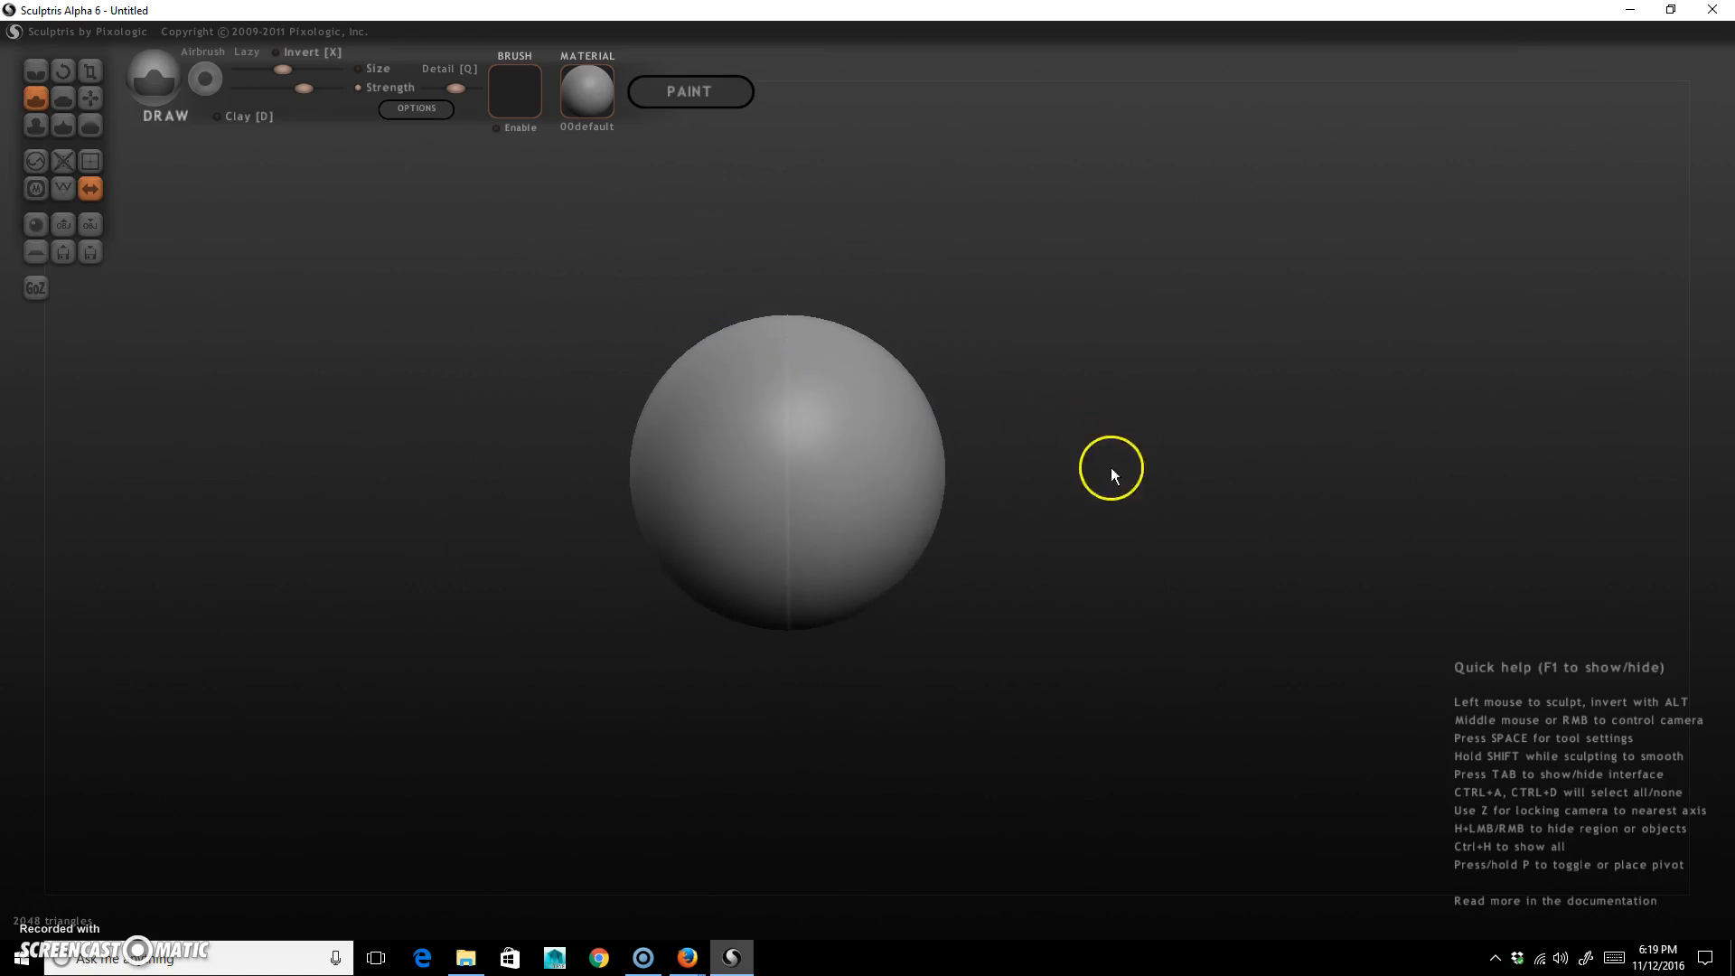
{"action": "right_click_drag", "start_coordinate": [1165, 415], "coordinate": [1139, 449], "text": "alt"}
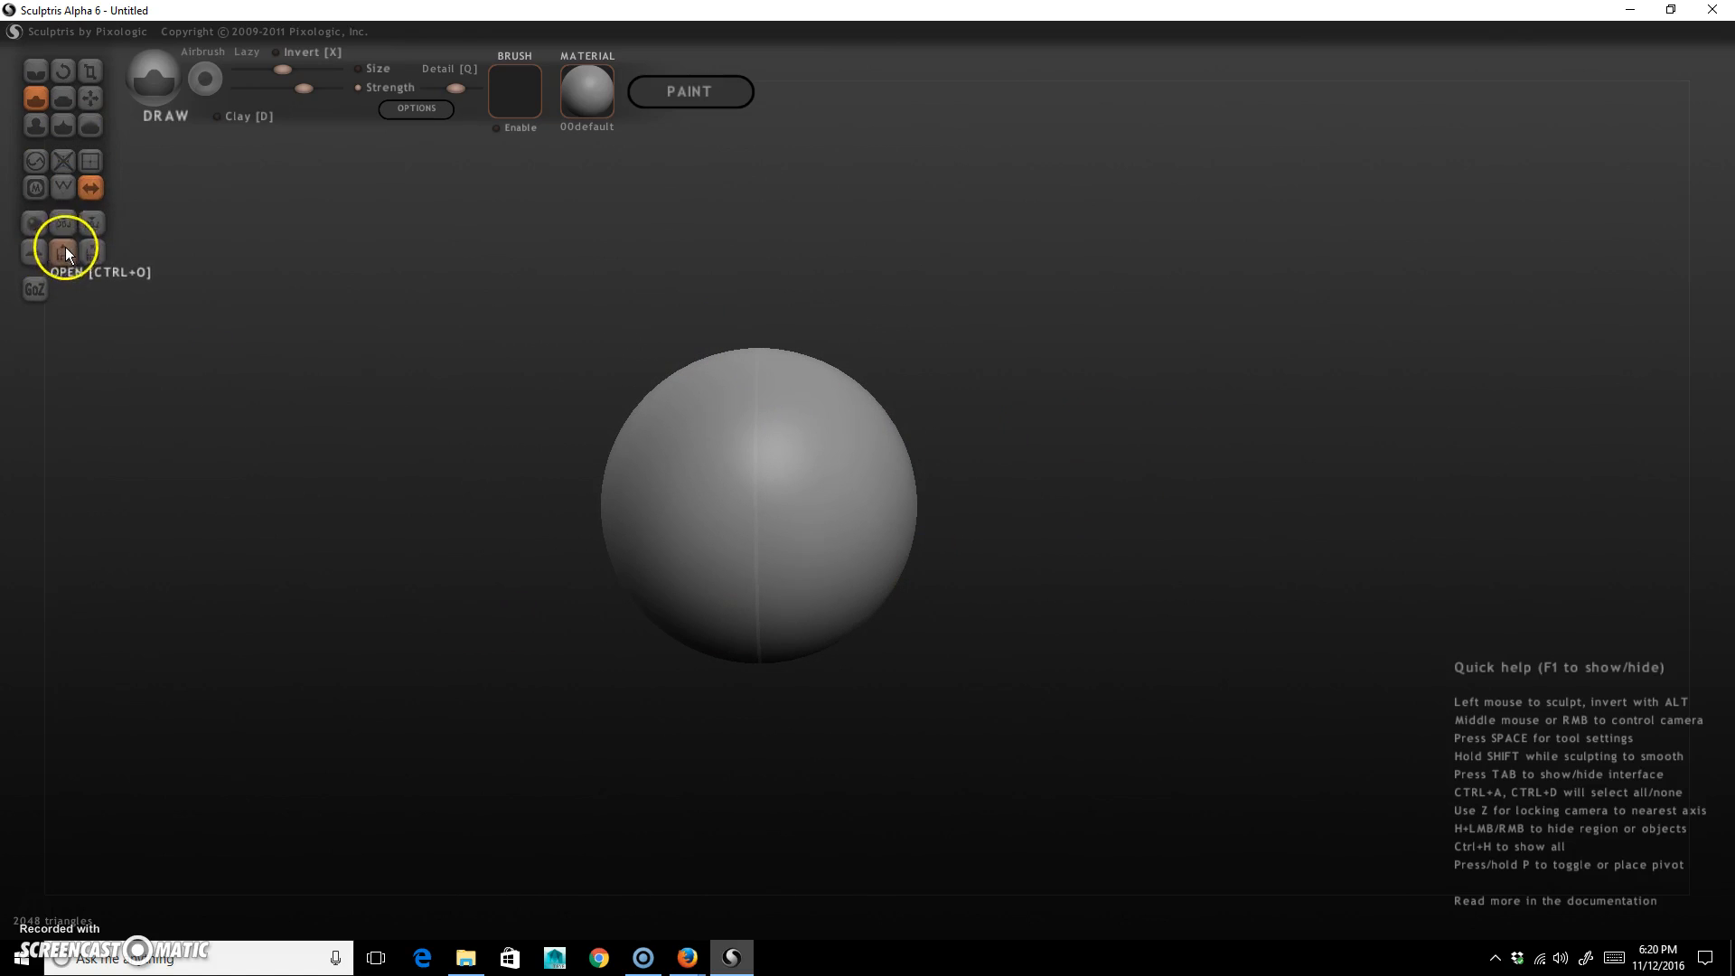
{"action": "left_click", "coordinate": [63, 223]}
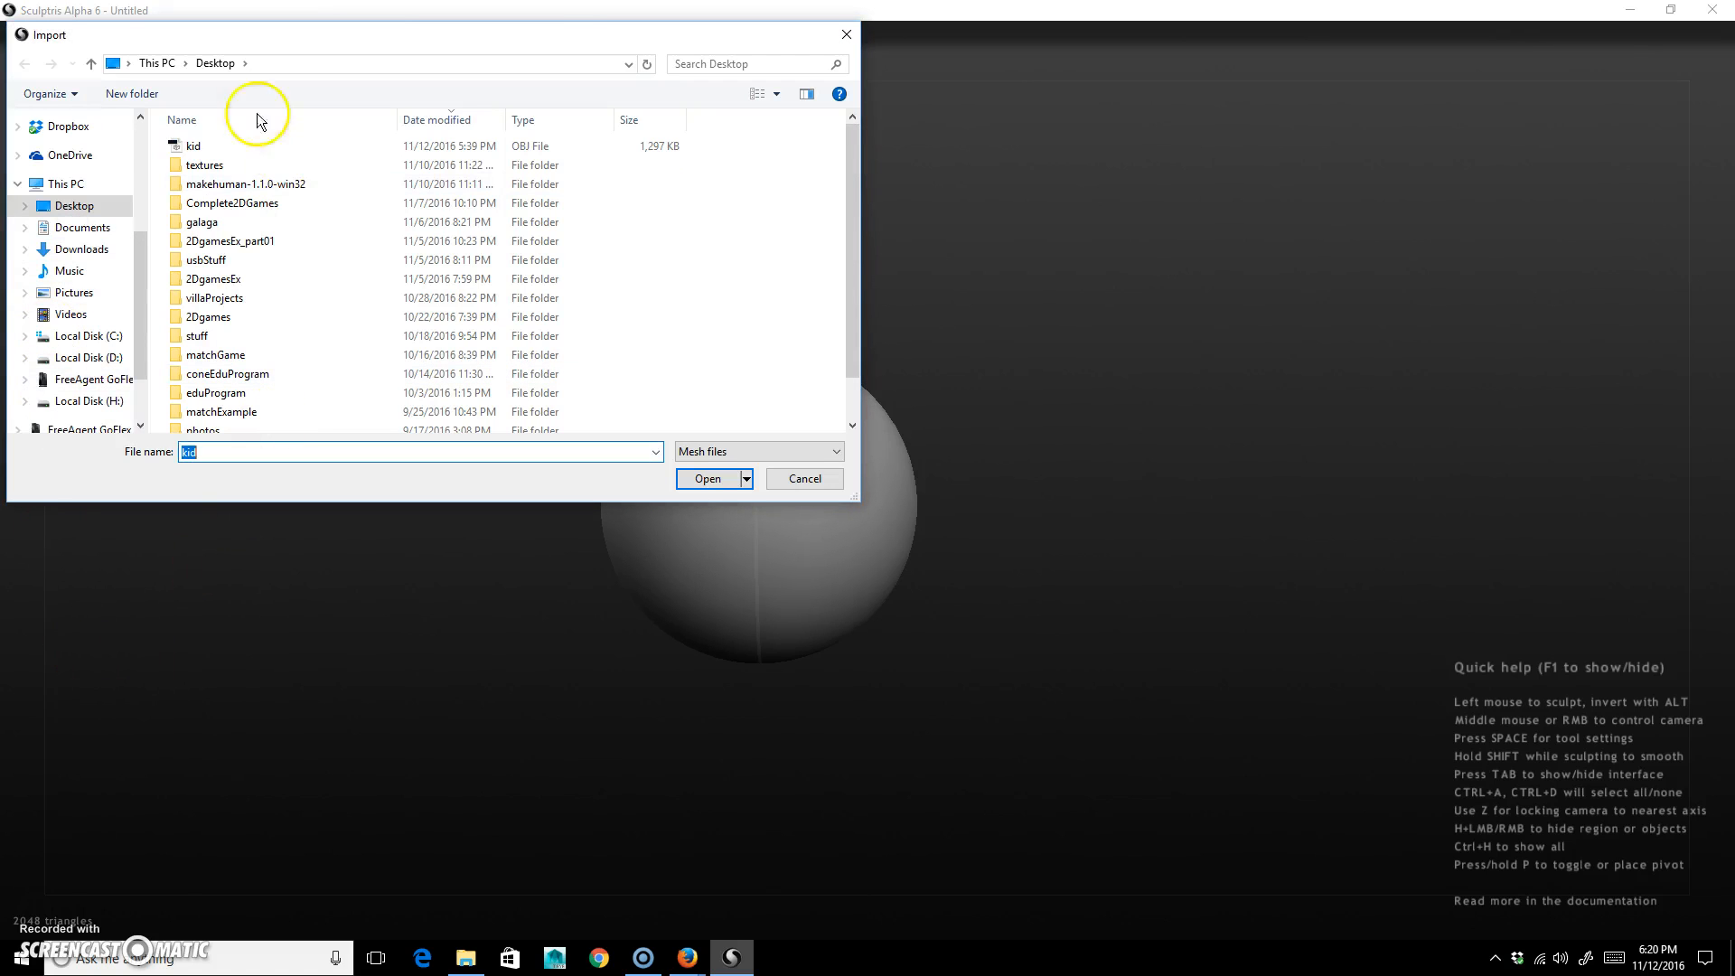
{"action": "left_click", "coordinate": [191, 147]}
{"action": "left_click", "coordinate": [708, 479]}
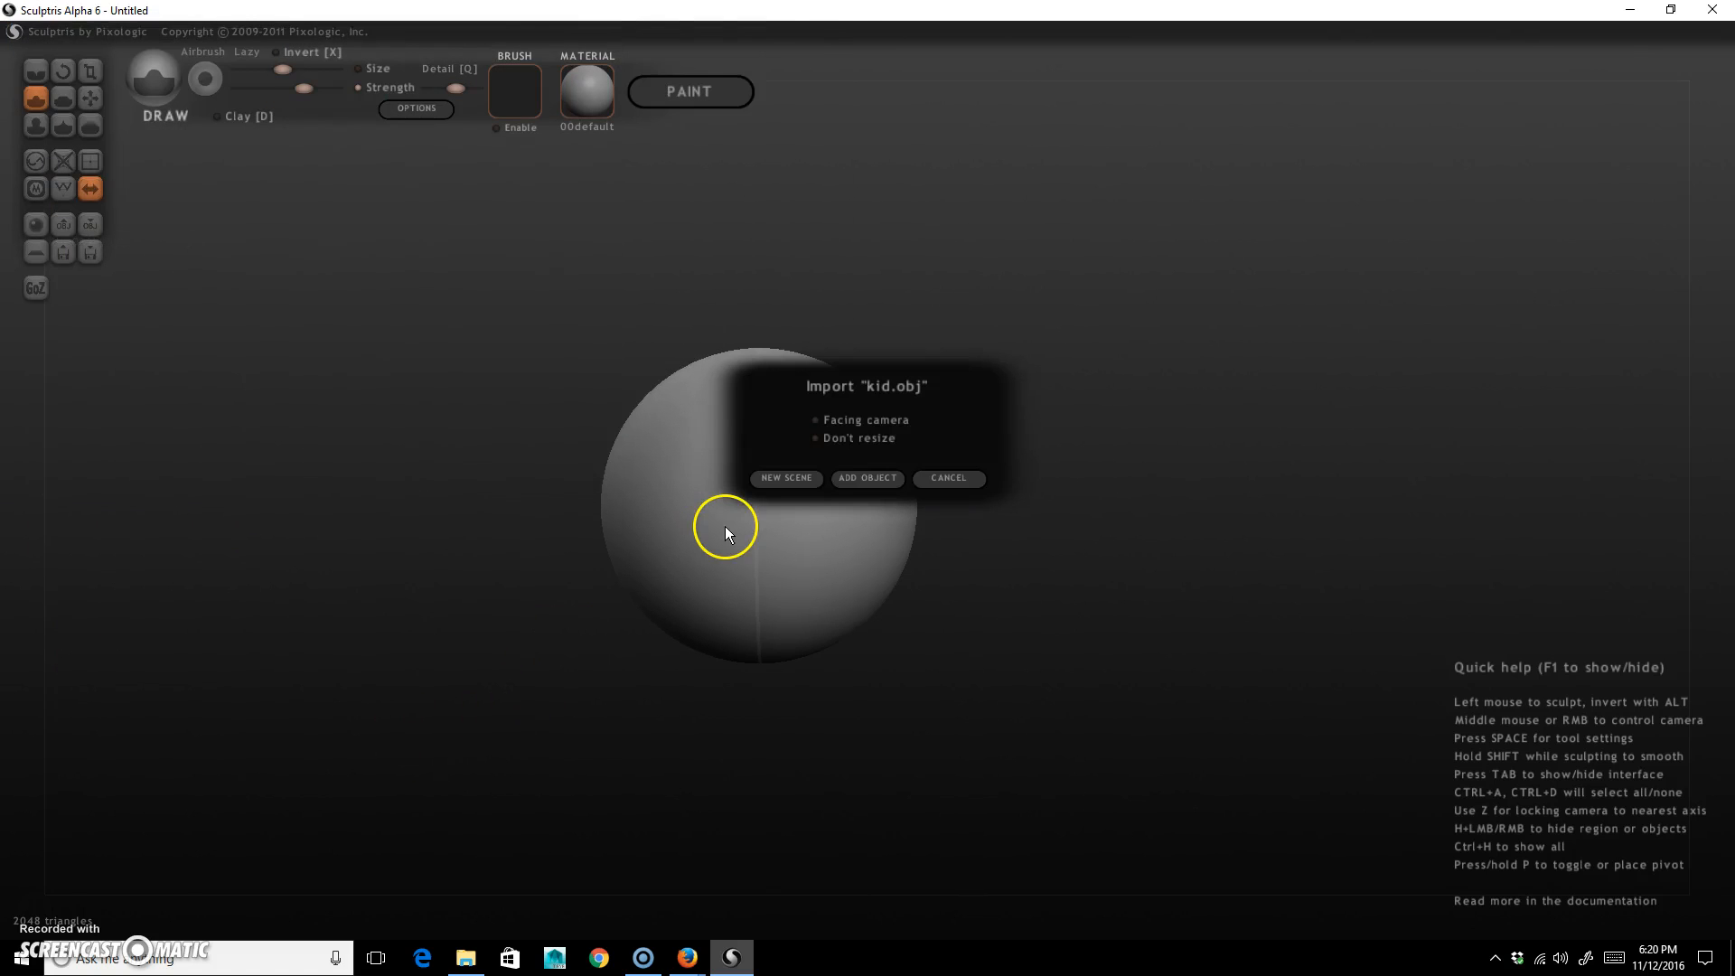
{"action": "left_click", "coordinate": [770, 479]}
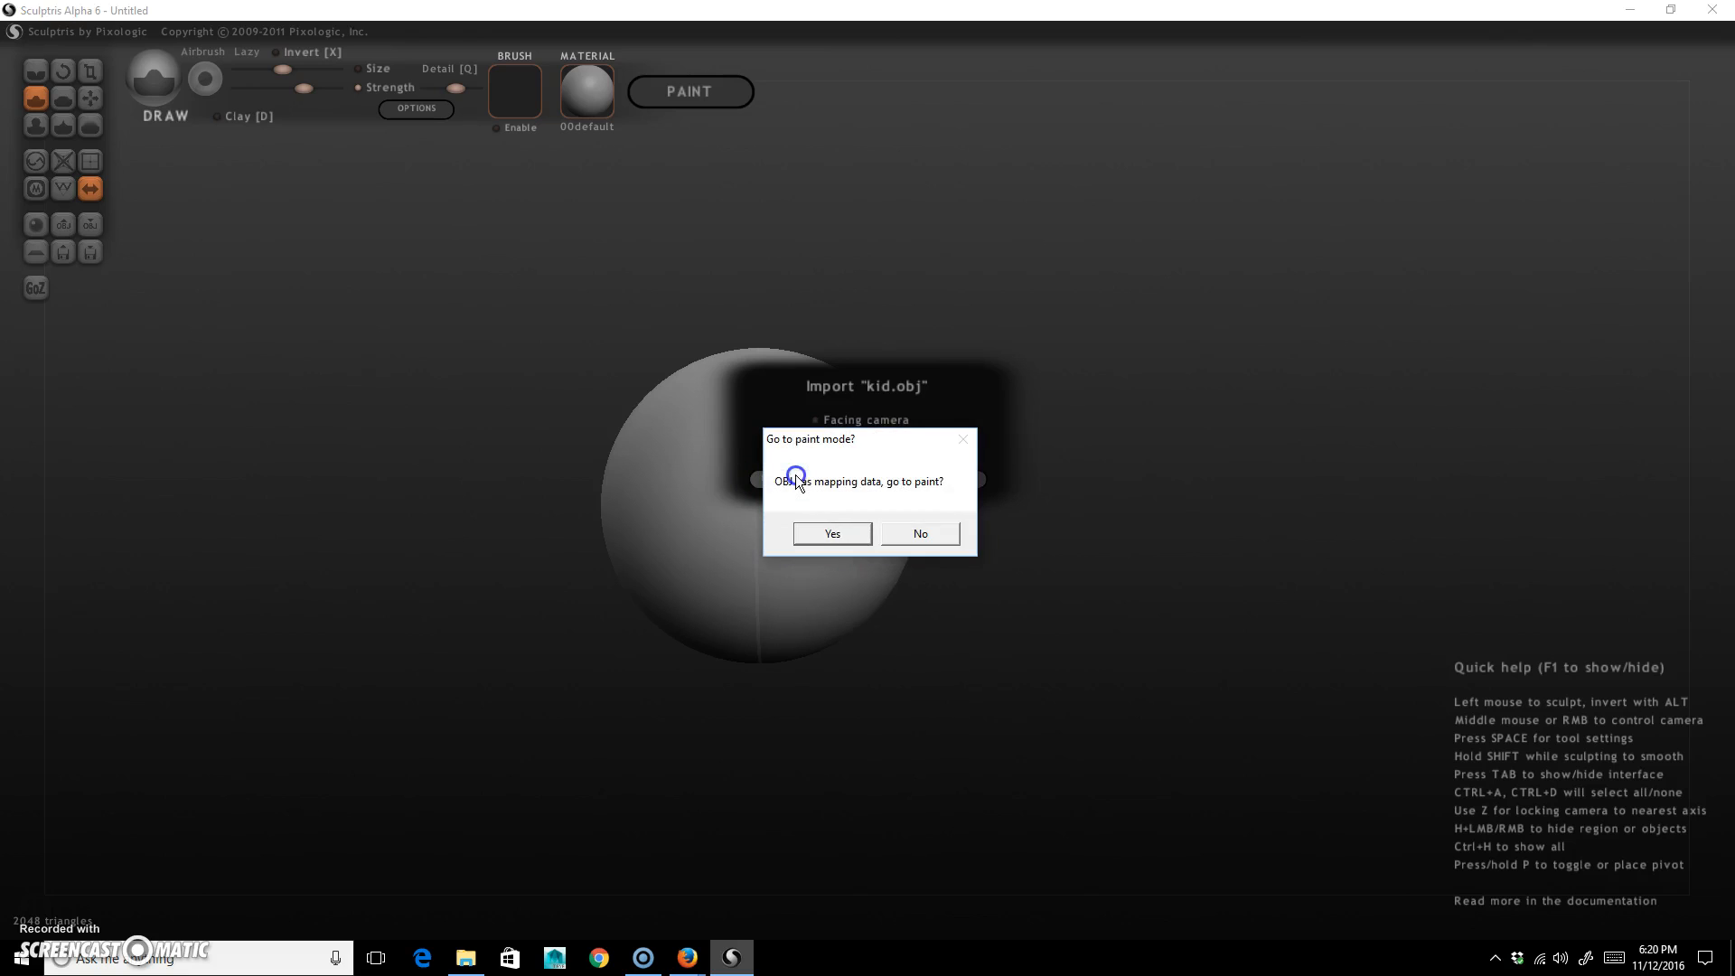
{"action": "left_click", "coordinate": [921, 532]}
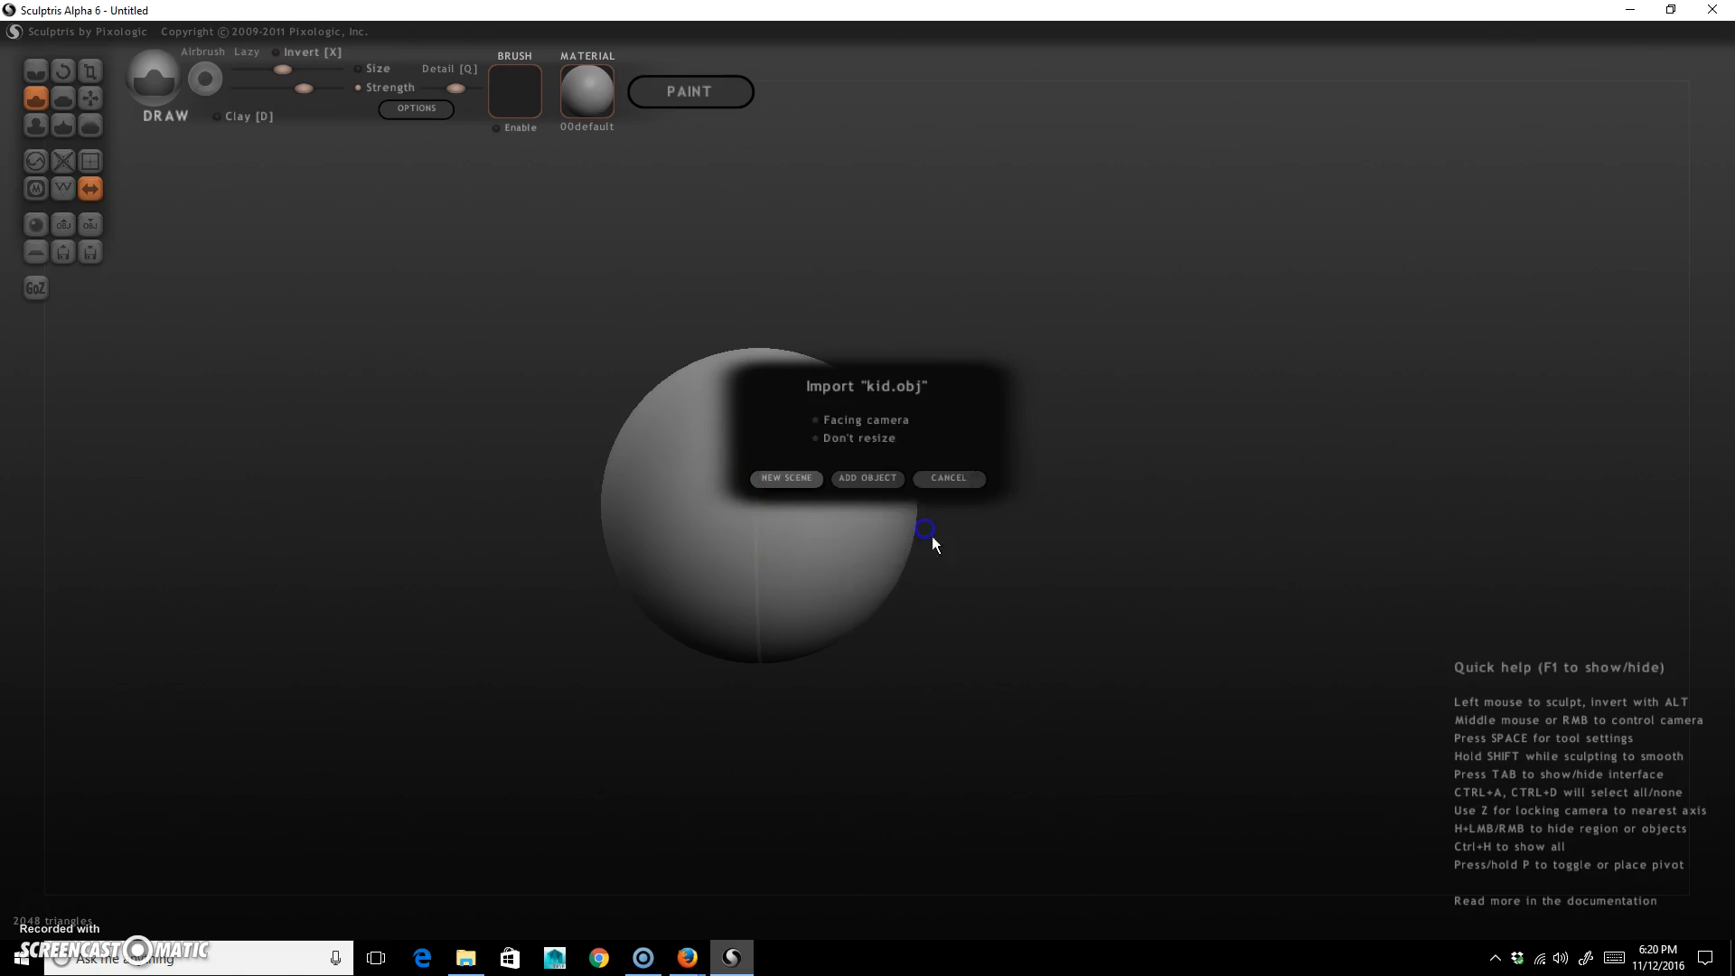
{"action": "mouse_move", "coordinate": [984, 492]}
{"action": "left_mouse_down"}
{"action": "mouse_move", "coordinate": [891, 503]}
{"action": "mouse_move", "coordinate": [956, 507]}
{"action": "left_mouse_up"}
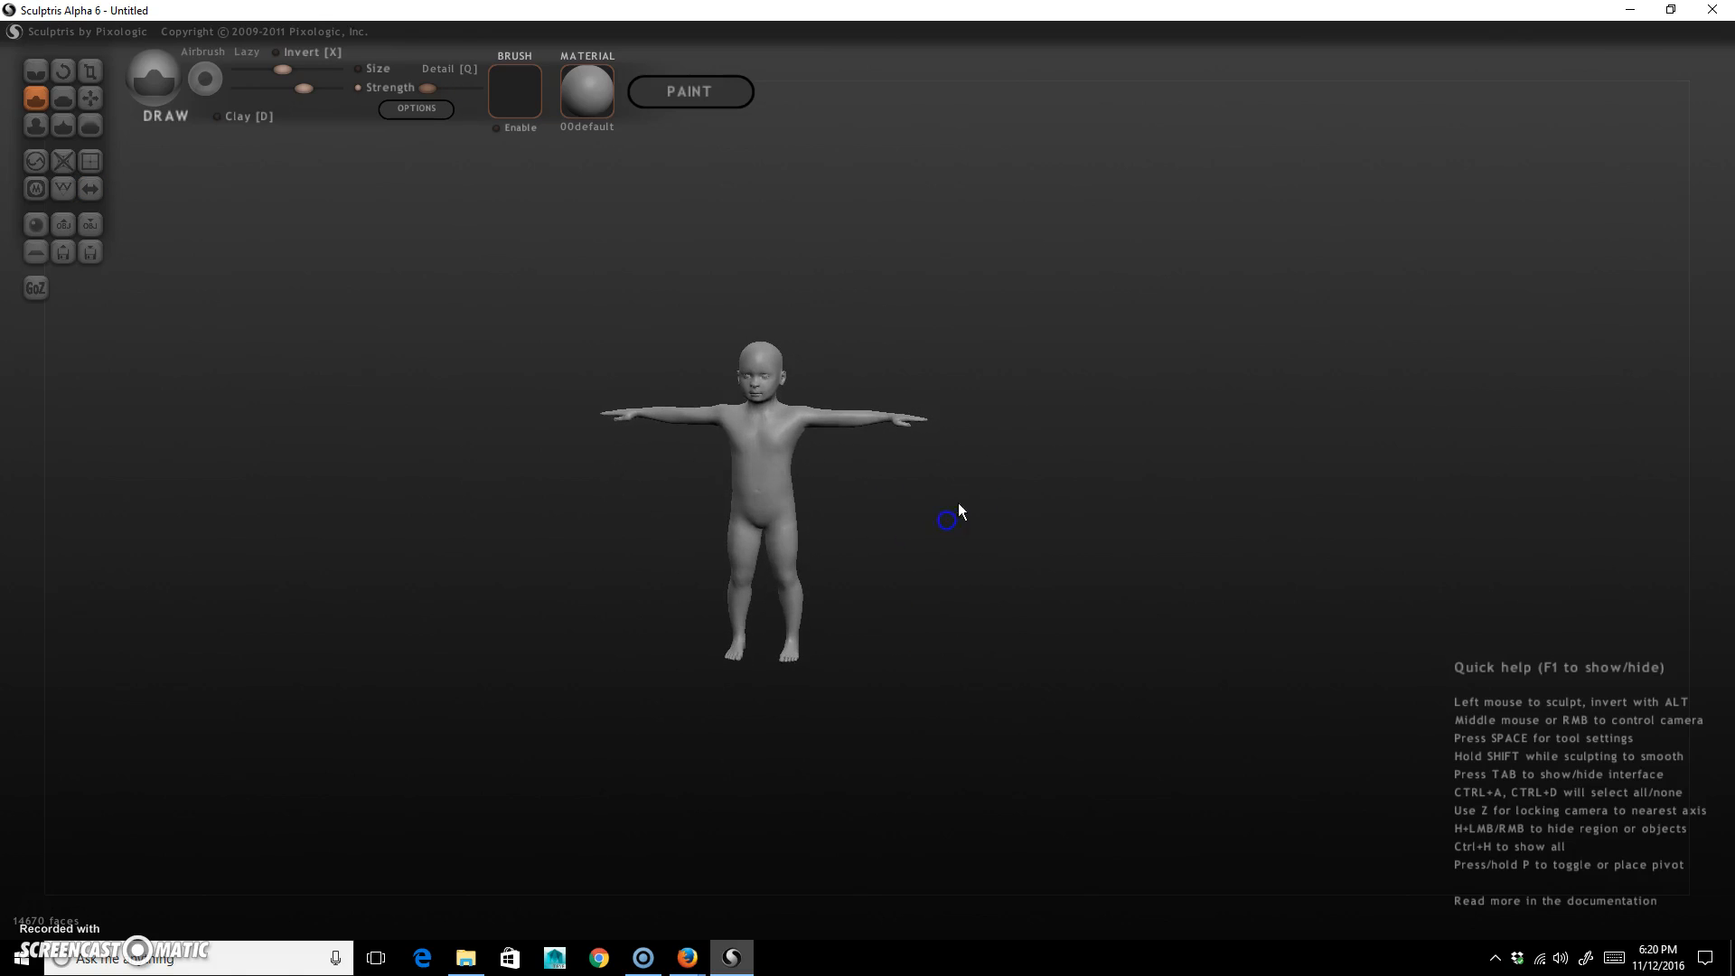
Show the wireframe and run the Reduce brush across the toes of one of the character's feet.
{"action": "right_click_drag", "start_coordinate": [902, 515], "coordinate": [1029, 658], "text": "alt"}
{"action": "right_click_drag", "start_coordinate": [861, 588], "coordinate": [986, 564], "text": "alt"}
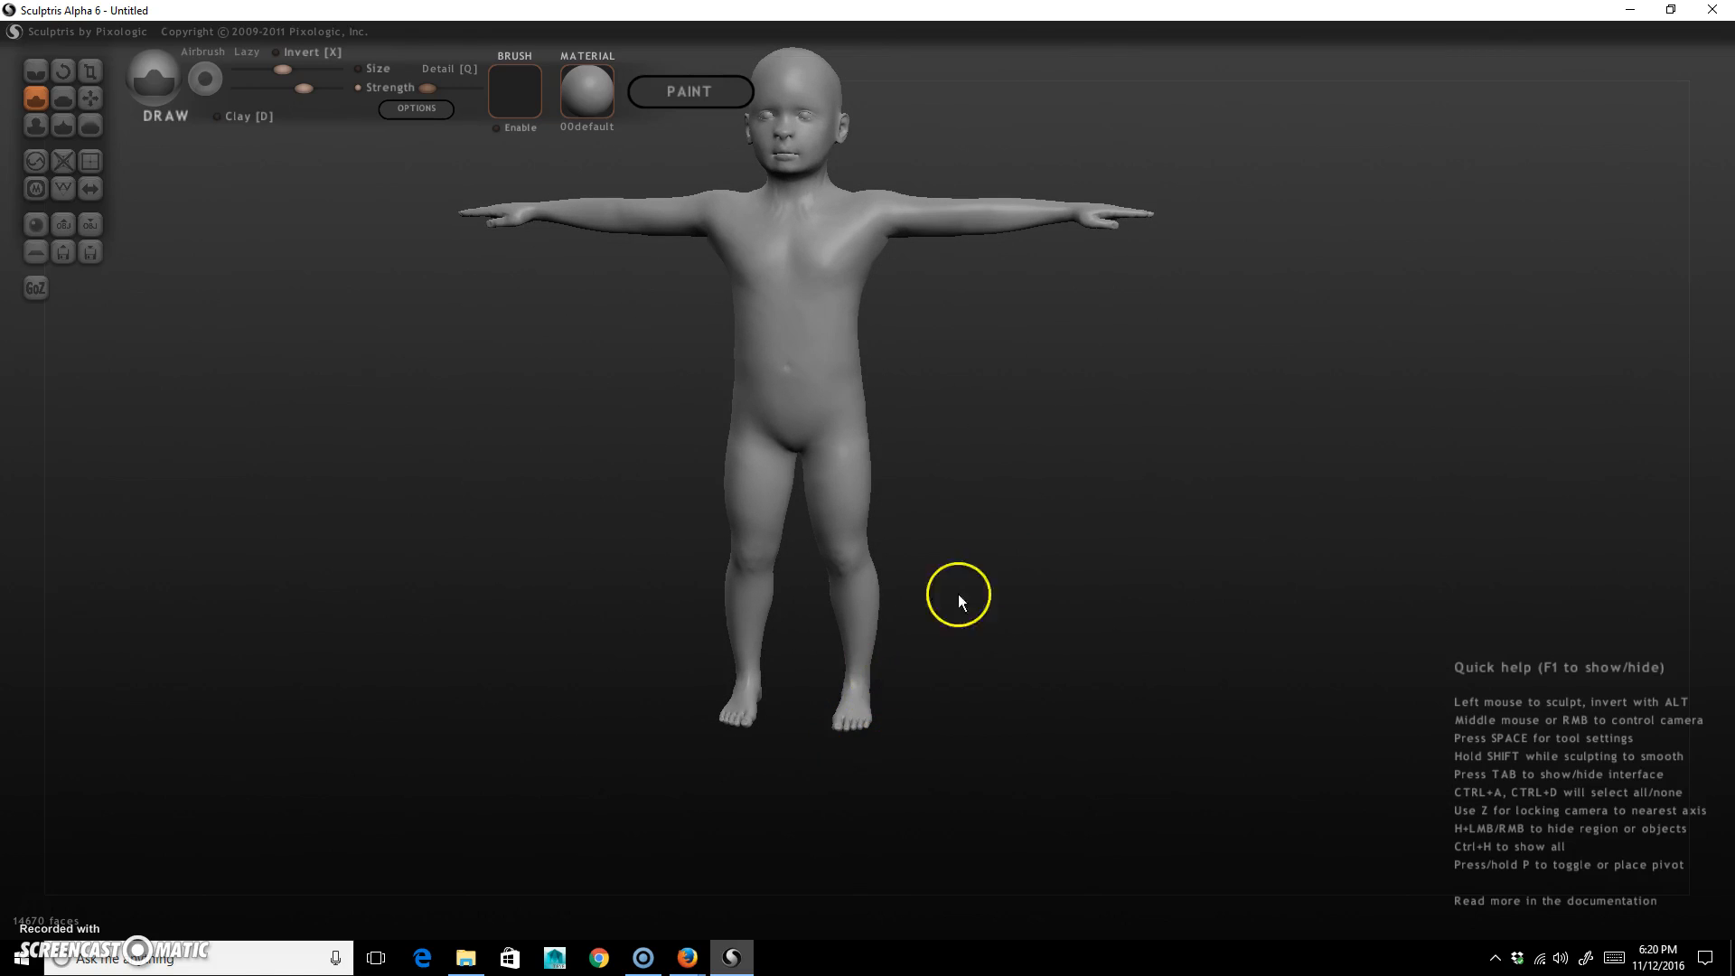
{"action": "right_click_drag", "start_coordinate": [934, 669], "coordinate": [967, 730], "text": "ctrl"}
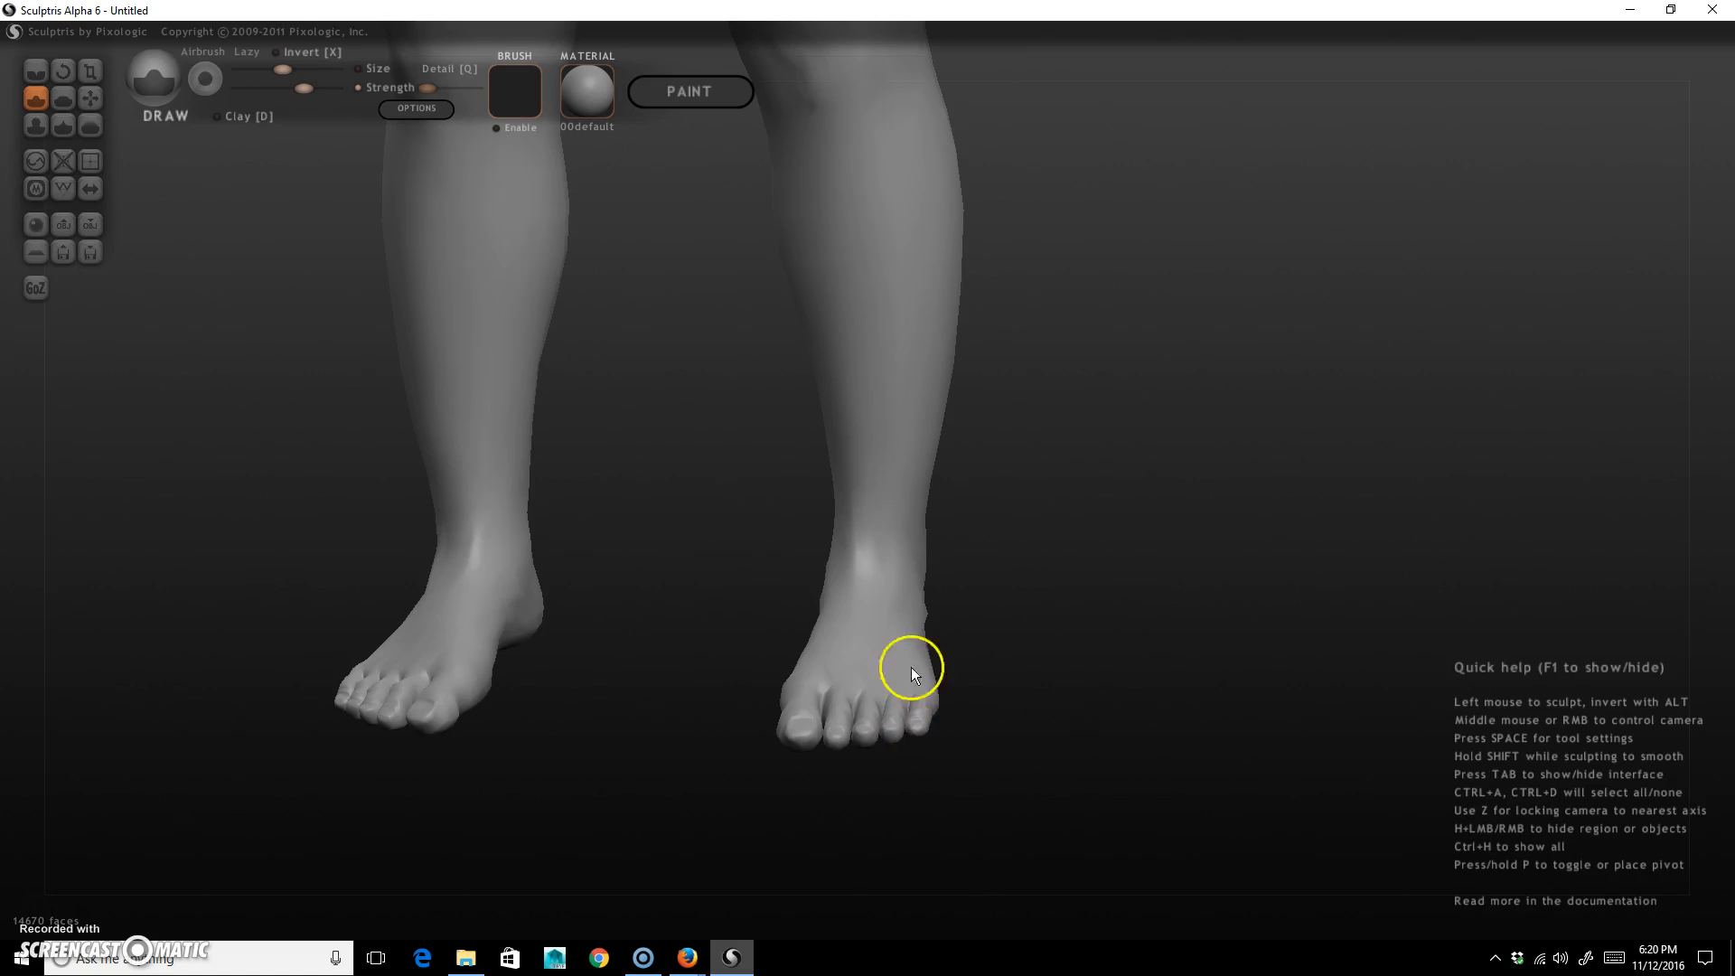
{"action": "left_click", "coordinate": [35, 160]}
{"action": "left_click", "coordinate": [63, 188]}
{"action": "left_click_drag", "start_coordinate": [898, 729], "coordinate": [822, 725]}
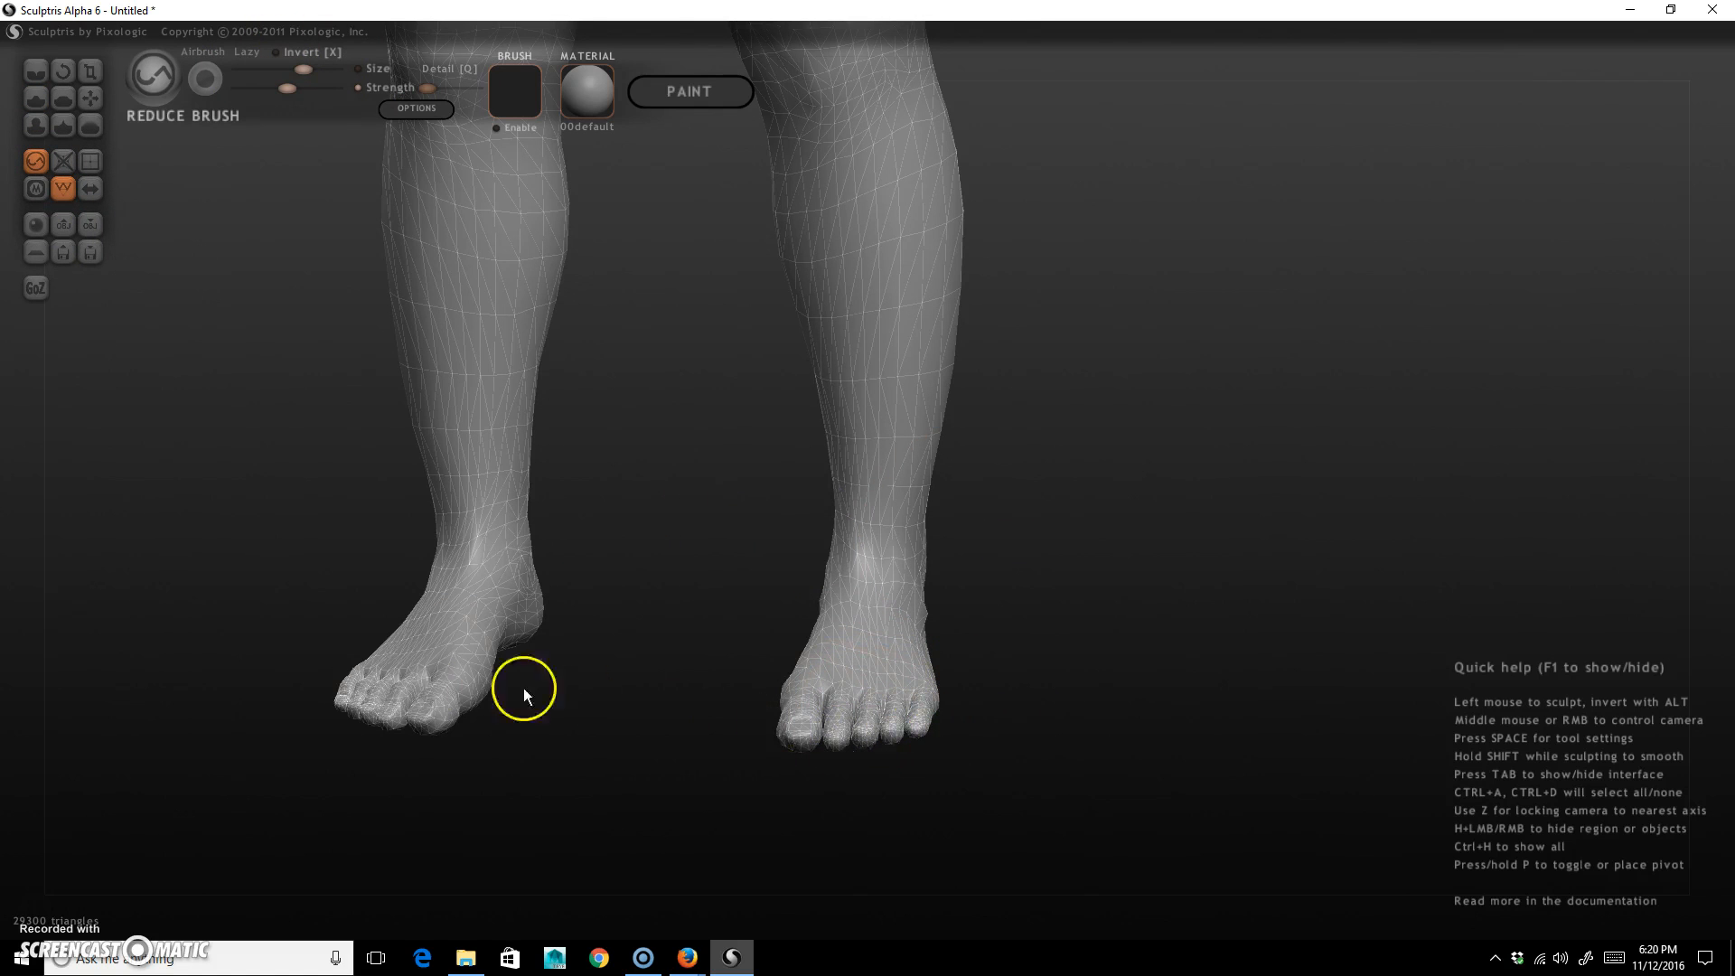
Enable symmetry and brush over the toes with the Reduce brush to simplify both feet together.
{"action": "left_click", "coordinate": [91, 188]}
{"action": "left_click", "coordinate": [866, 543]}
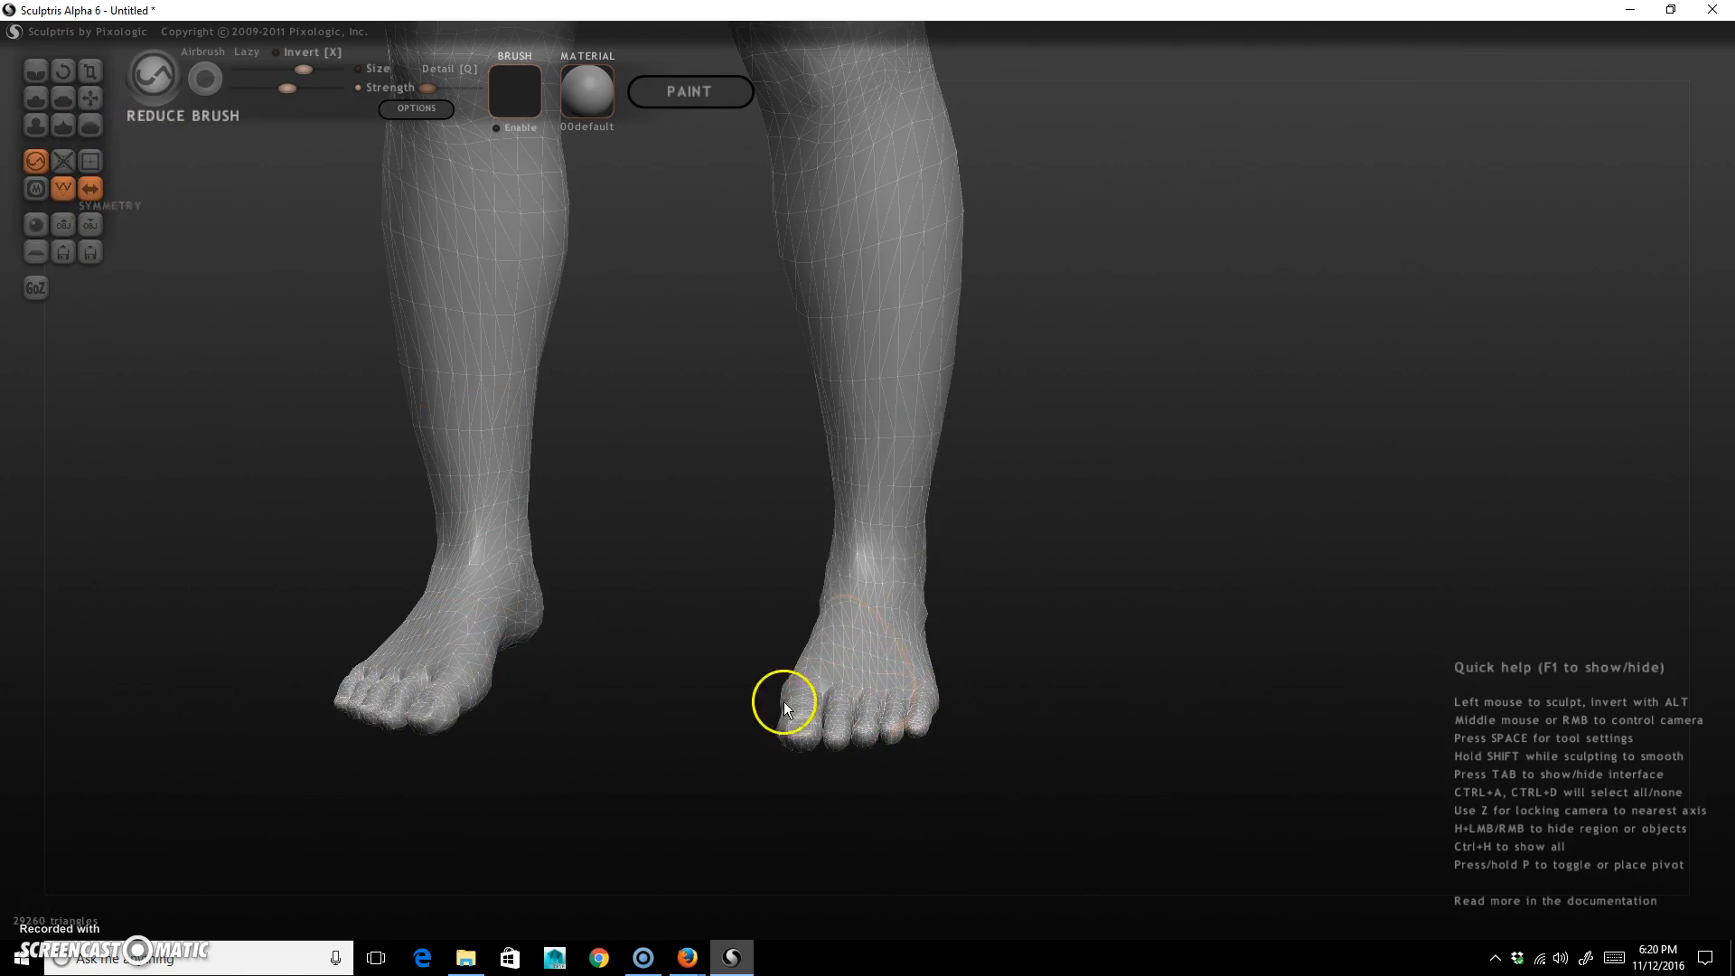
{"action": "left_click_drag", "start_coordinate": [913, 716], "coordinate": [794, 741]}
{"action": "middle_click_drag", "start_coordinate": [805, 719], "coordinate": [908, 723]}
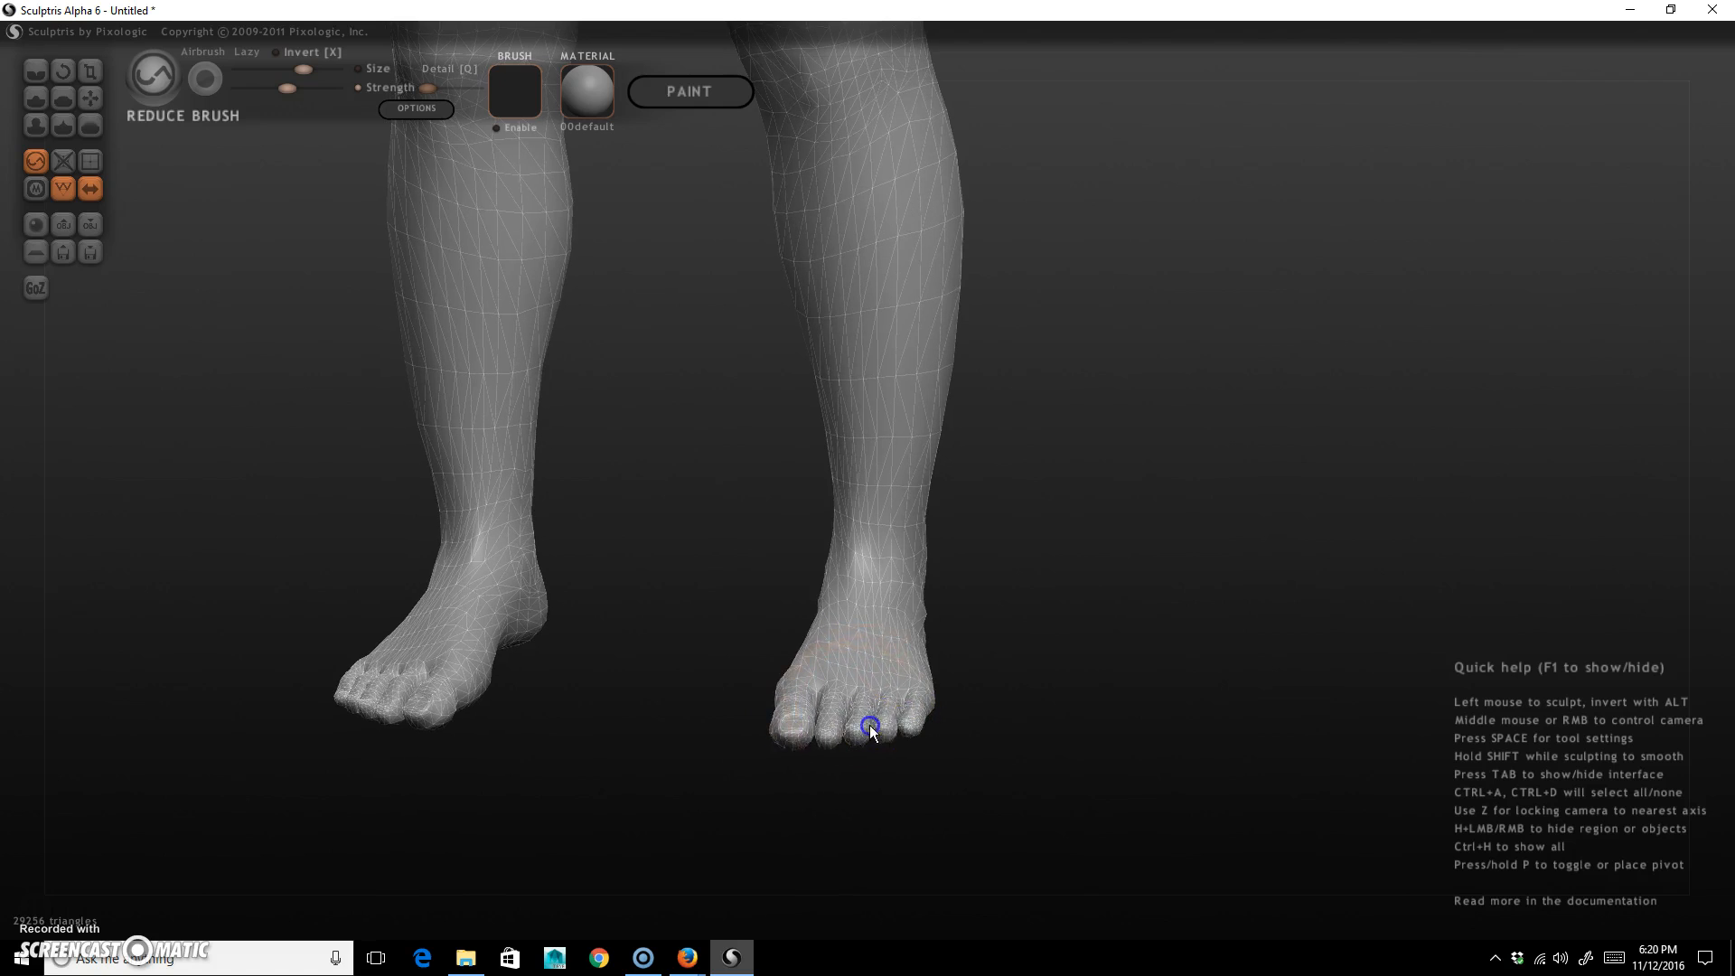
{"action": "left_click_drag", "start_coordinate": [895, 696], "coordinate": [898, 702]}
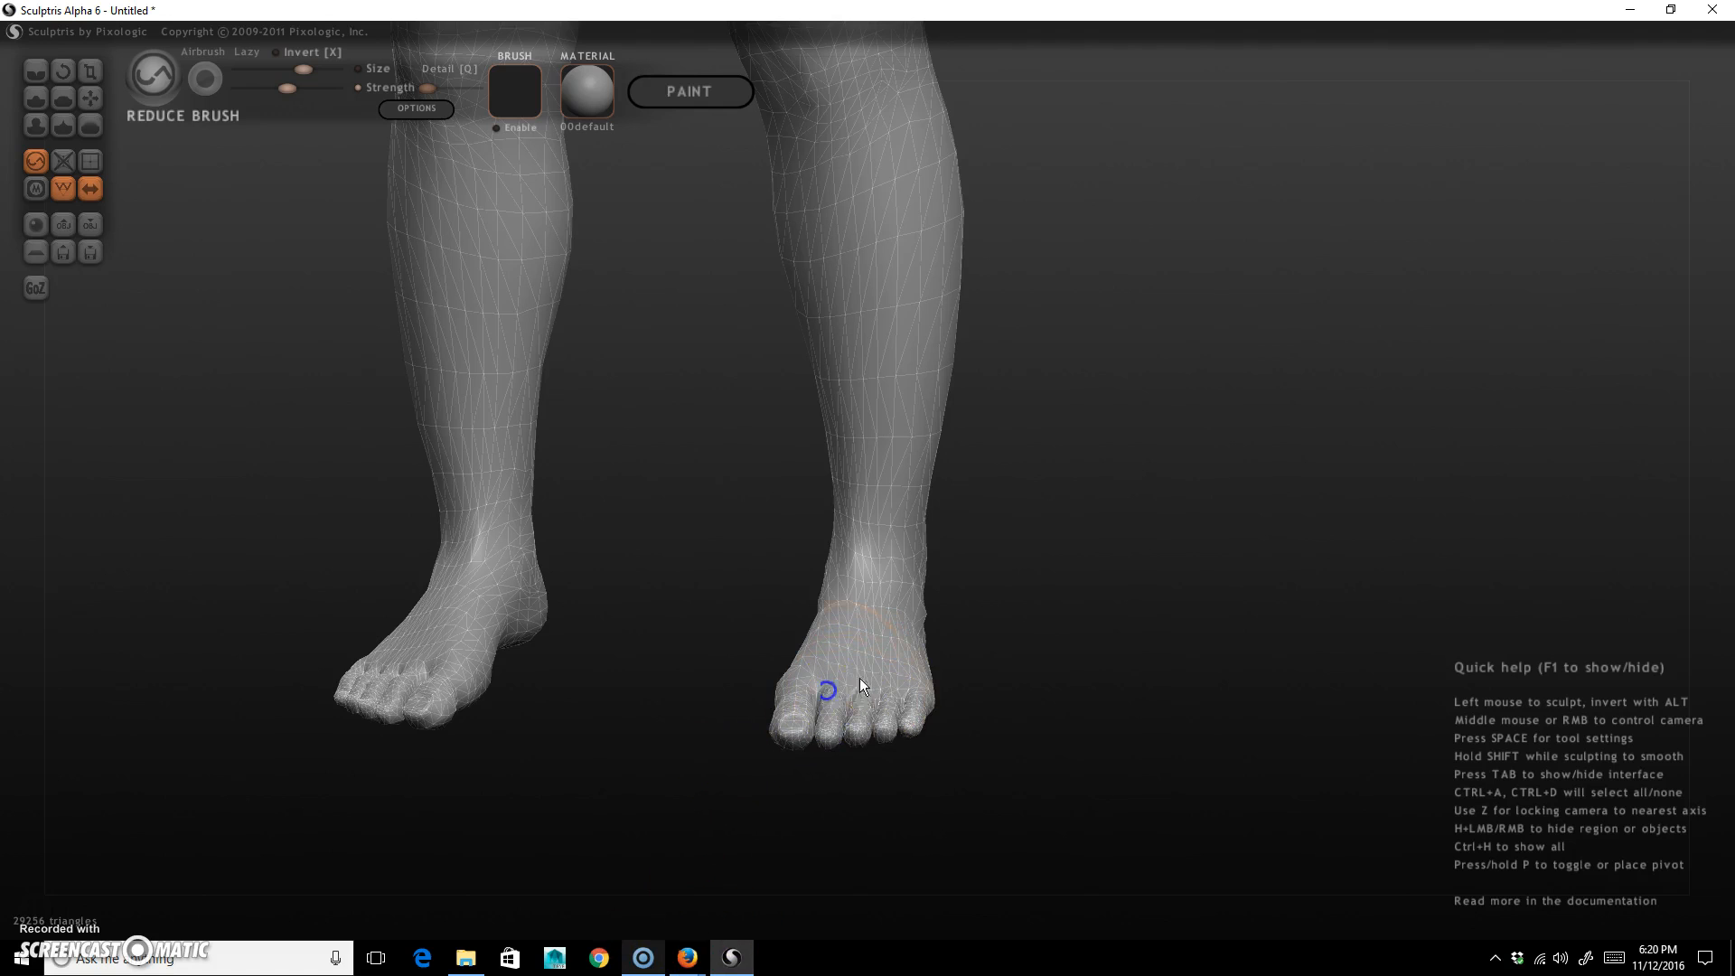
Keep reducing the mesh over the toes until they merge into a low-detail blunt end on each foot.
{"action": "right_click_drag", "start_coordinate": [862, 740], "coordinate": [818, 736]}
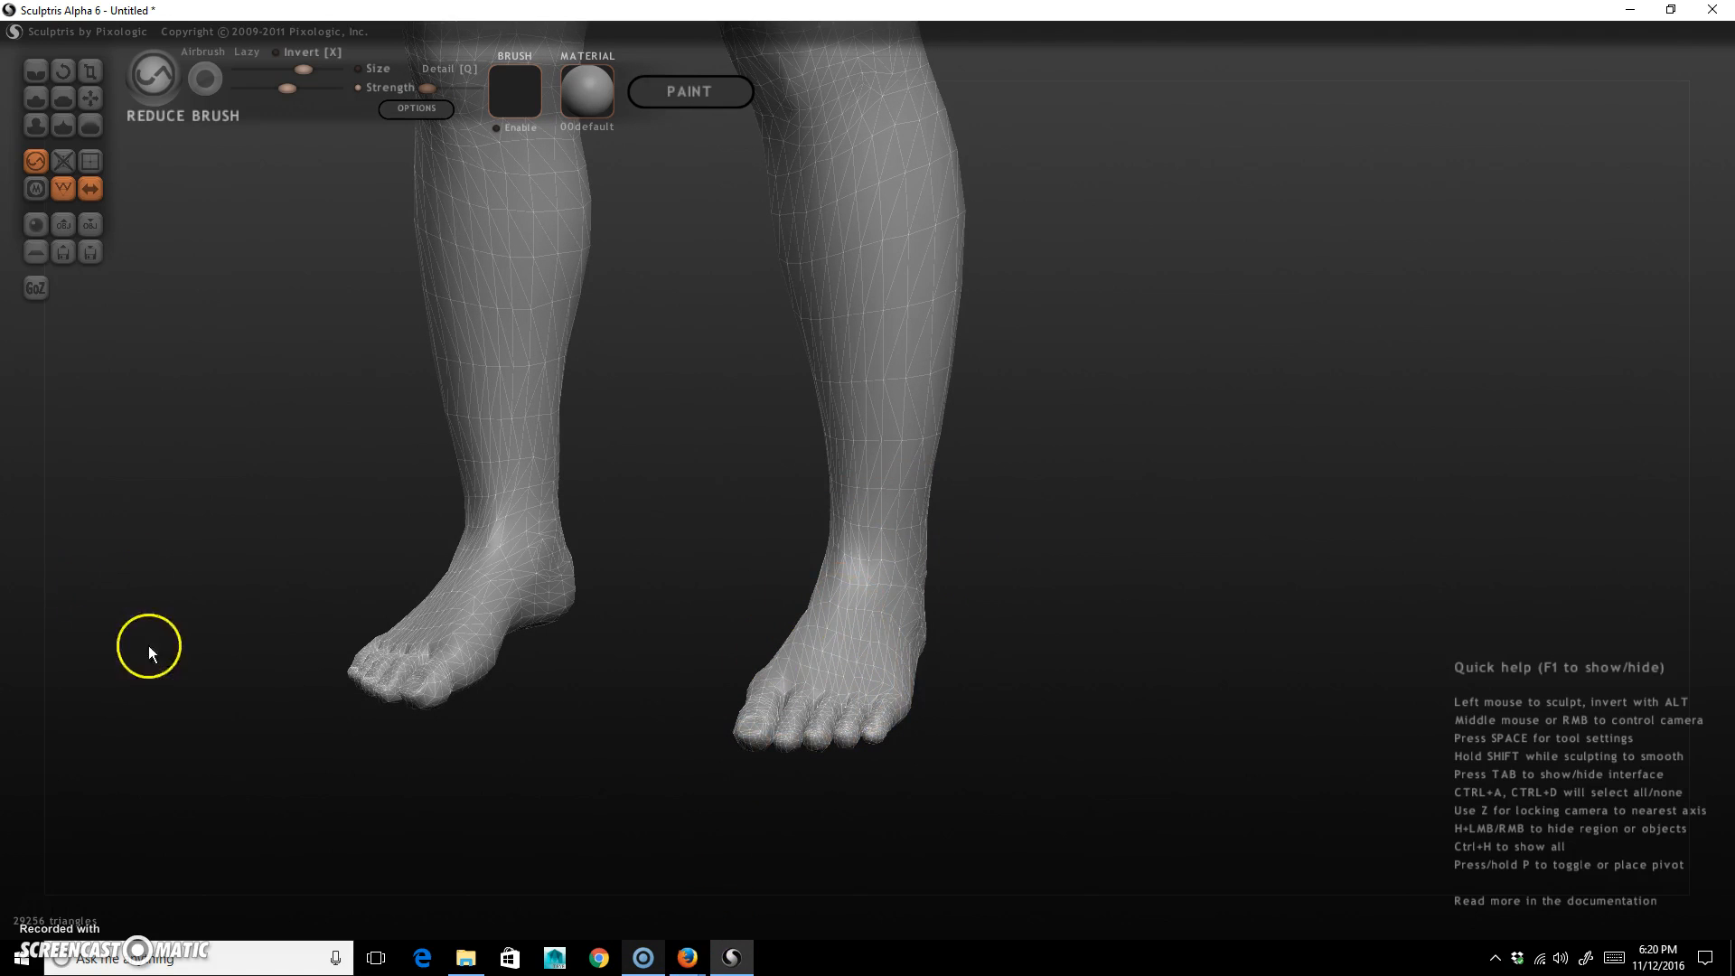
{"action": "right_click_drag", "start_coordinate": [291, 788], "coordinate": [361, 795]}
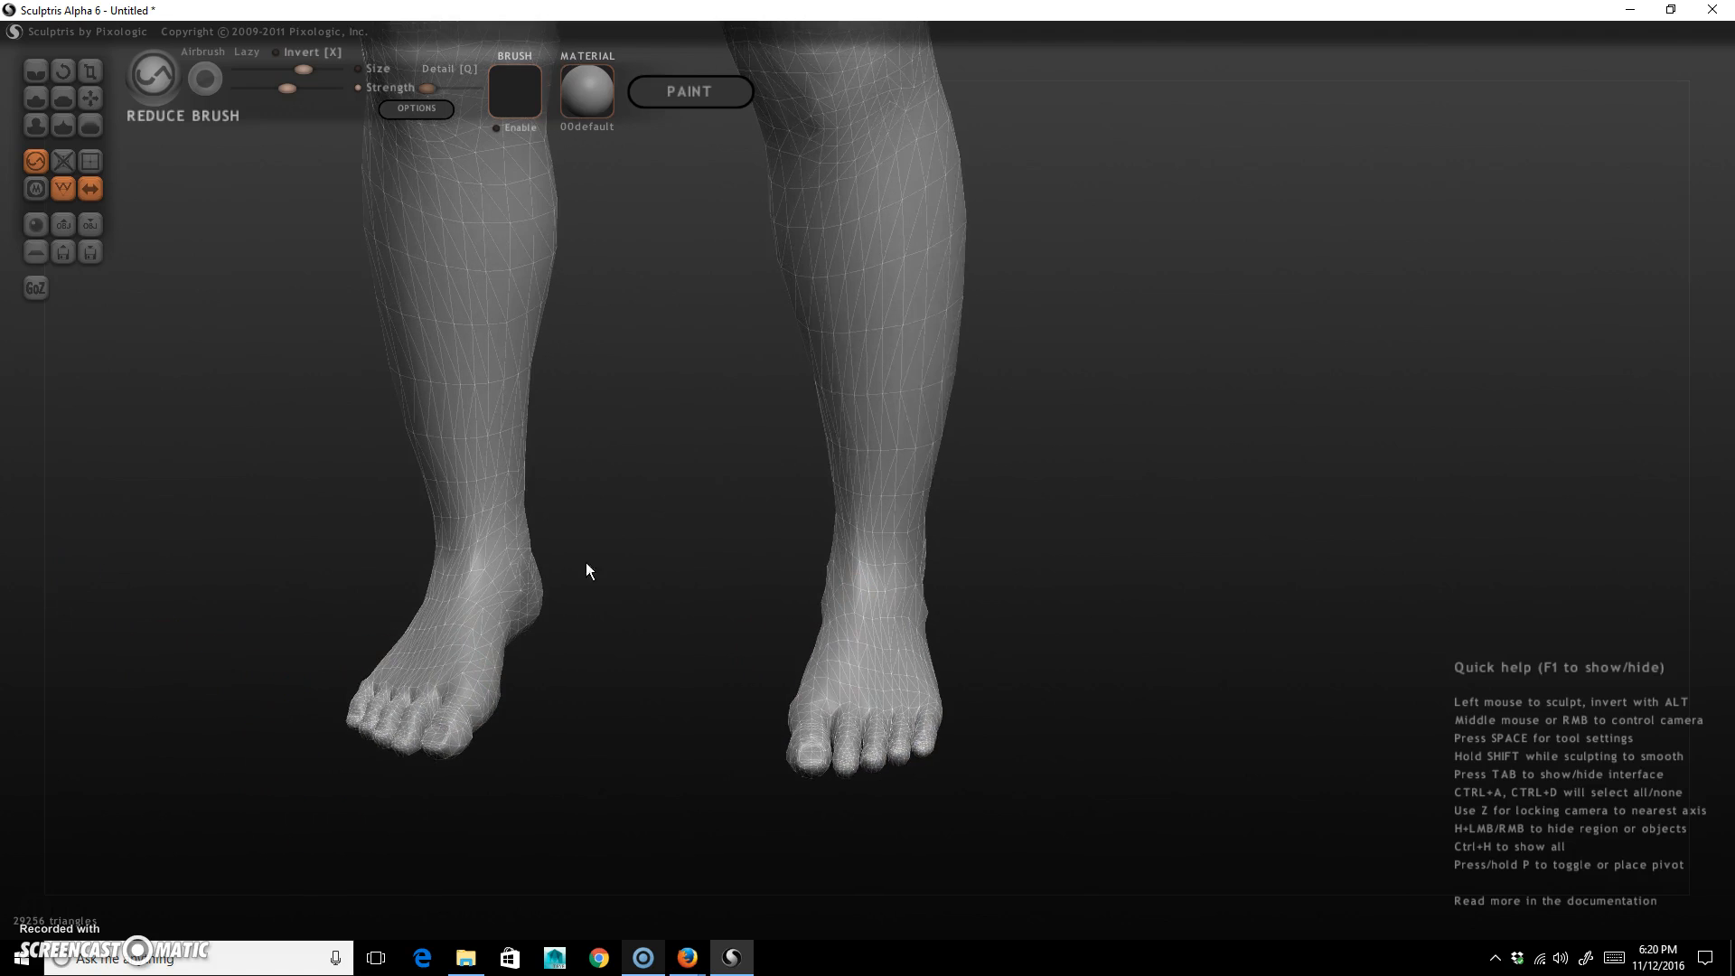
{"action": "left_click_drag", "start_coordinate": [853, 266], "coordinate": [882, 339]}
{"action": "right_click_drag", "start_coordinate": [1033, 694], "coordinate": [1022, 588], "text": "alt"}
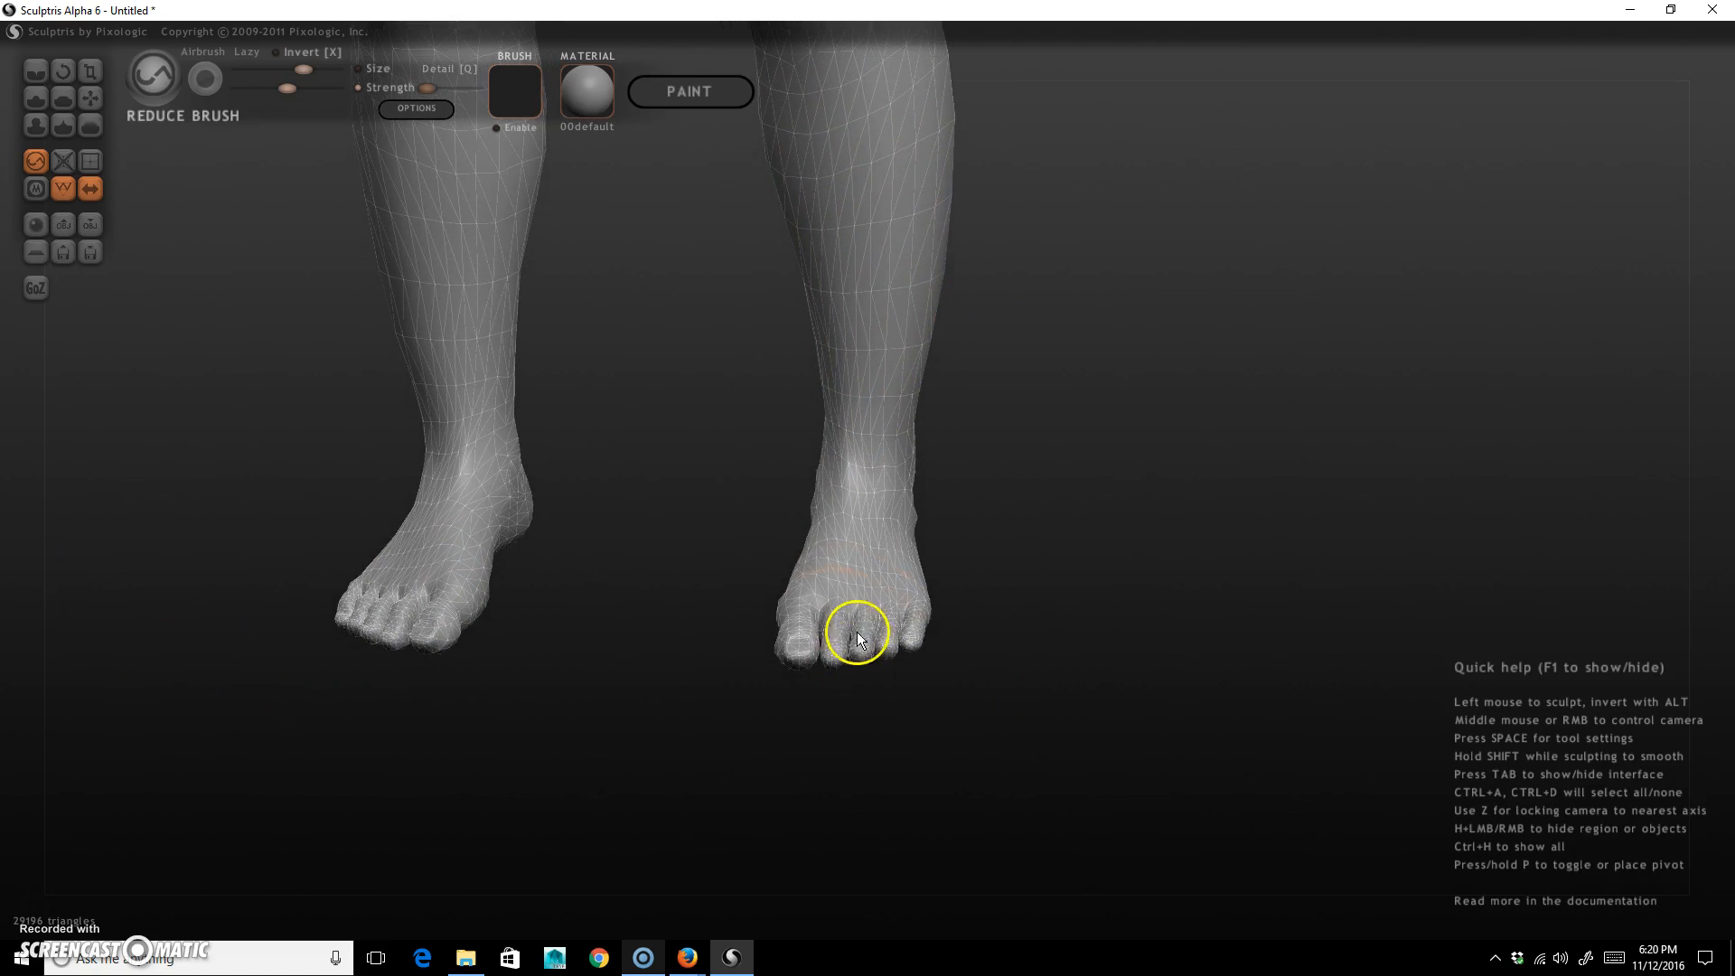
{"action": "mouse_move", "coordinate": [856, 635]}
{"action": "left_mouse_down"}
{"action": "mouse_move", "coordinate": [898, 591]}
{"action": "mouse_move", "coordinate": [866, 633]}
{"action": "left_mouse_up"}
{"action": "key", "text": "space"}
{"action": "mouse_move", "coordinate": [888, 647]}
{"action": "left_mouse_down"}
{"action": "mouse_move", "coordinate": [825, 648]}
{"action": "mouse_move", "coordinate": [891, 632]}
{"action": "mouse_move", "coordinate": [848, 617]}
{"action": "mouse_move", "coordinate": [897, 621]}
{"action": "mouse_move", "coordinate": [891, 642]}
{"action": "mouse_move", "coordinate": [914, 621]}
{"action": "mouse_move", "coordinate": [792, 632]}
{"action": "mouse_move", "coordinate": [883, 627]}
{"action": "mouse_move", "coordinate": [841, 631]}
{"action": "mouse_move", "coordinate": [828, 611]}
{"action": "mouse_move", "coordinate": [856, 608]}
{"action": "mouse_move", "coordinate": [821, 608]}
{"action": "mouse_move", "coordinate": [947, 610]}
{"action": "left_mouse_up"}
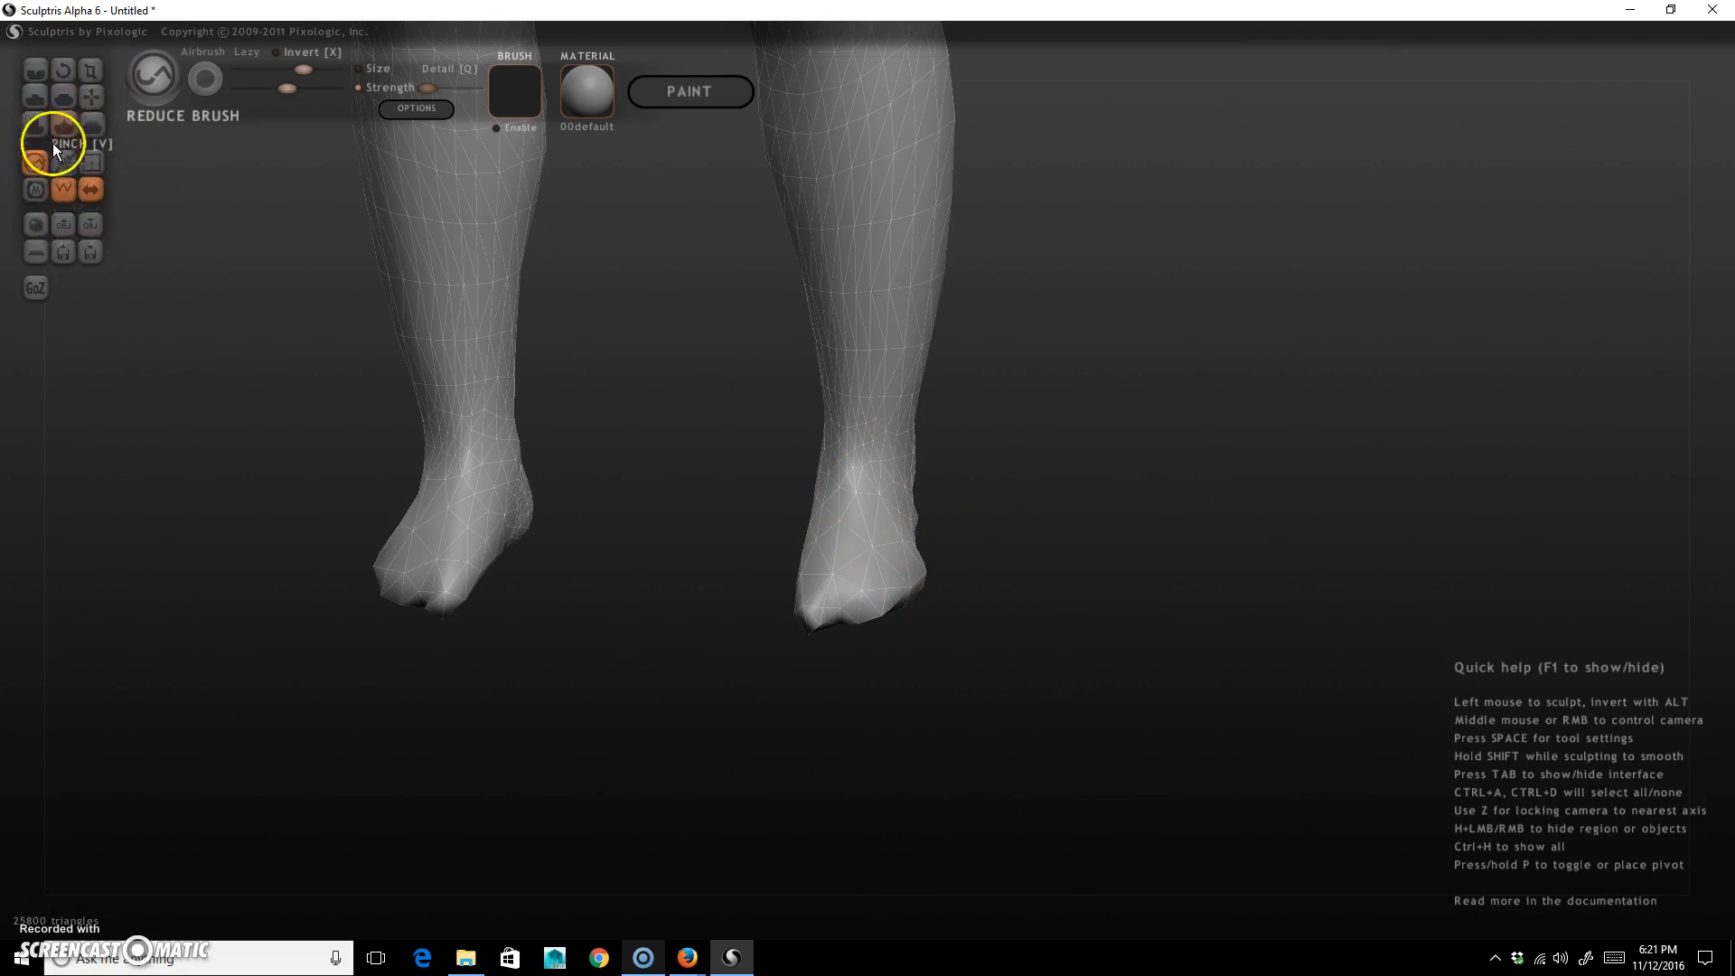
Reshape the simplified foot using the Grab tool with a smaller brush, and smooth it up towards the ankle.
{"action": "left_click", "coordinate": [90, 98]}
{"action": "mouse_move", "coordinate": [1076, 631]}
{"action": "right_mouse_down"}
{"action": "mouse_move", "coordinate": [1066, 673]}
{"action": "mouse_move", "coordinate": [1092, 744]}
{"action": "mouse_move", "coordinate": [909, 554]}
{"action": "right_mouse_up"}
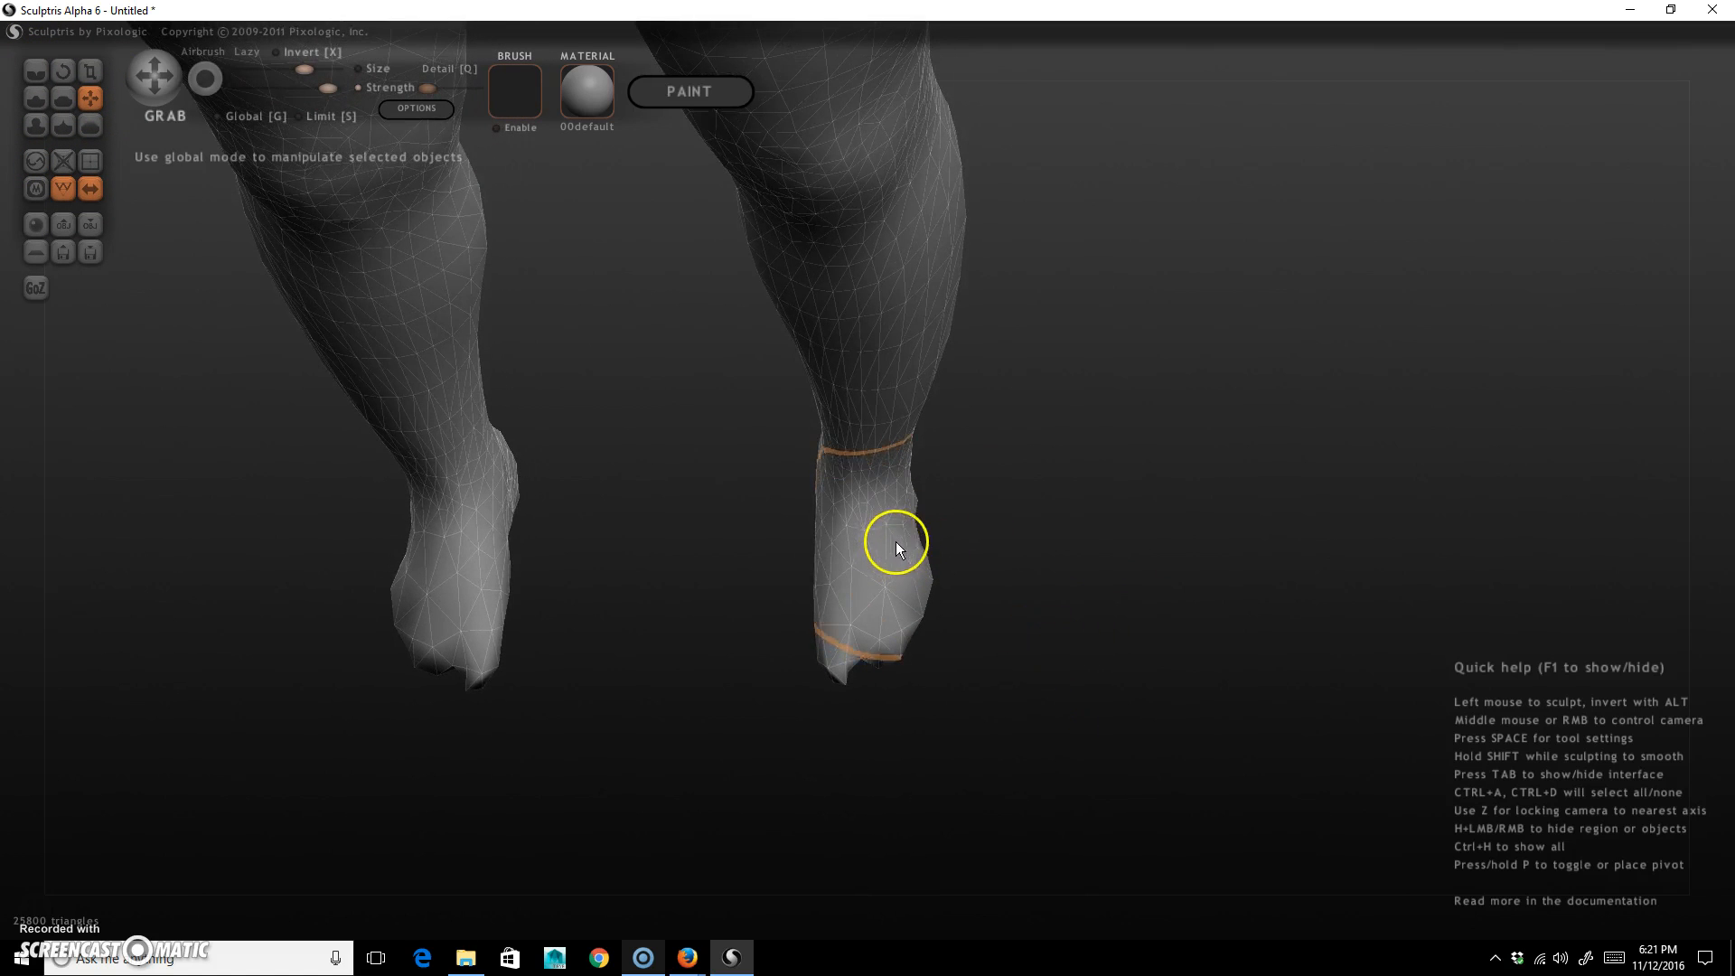
{"action": "key", "text": "space"}
{"action": "left_click_drag", "start_coordinate": [907, 566], "coordinate": [902, 607]}
{"action": "mouse_move", "coordinate": [898, 535]}
{"action": "right_mouse_down"}
{"action": "mouse_move", "coordinate": [850, 544]}
{"action": "mouse_move", "coordinate": [931, 530]}
{"action": "right_mouse_up"}
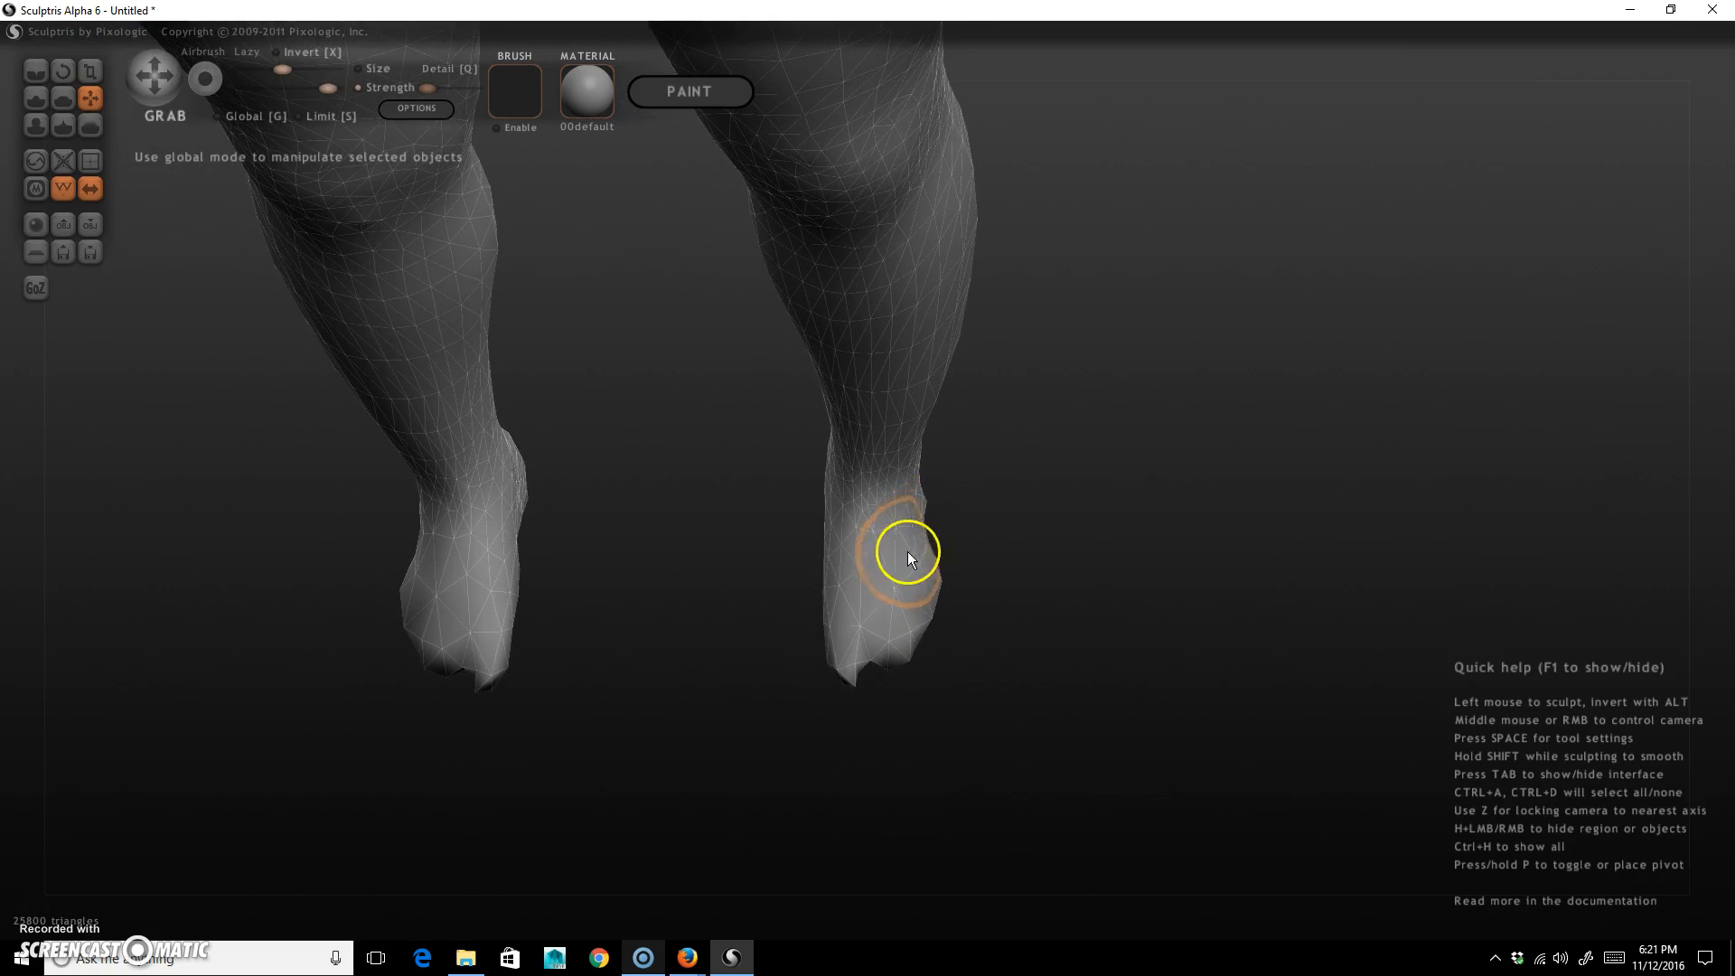
{"action": "mouse_move", "coordinate": [898, 559]}
{"action": "left_mouse_down", "text": "shift"}
{"action": "mouse_move", "coordinate": [933, 503]}
{"action": "mouse_move", "coordinate": [824, 488]}
{"action": "mouse_move", "coordinate": [919, 441]}
{"action": "left_mouse_up", "text": "shift"}
{"action": "right_click_drag", "start_coordinate": [1107, 655], "coordinate": [944, 591]}
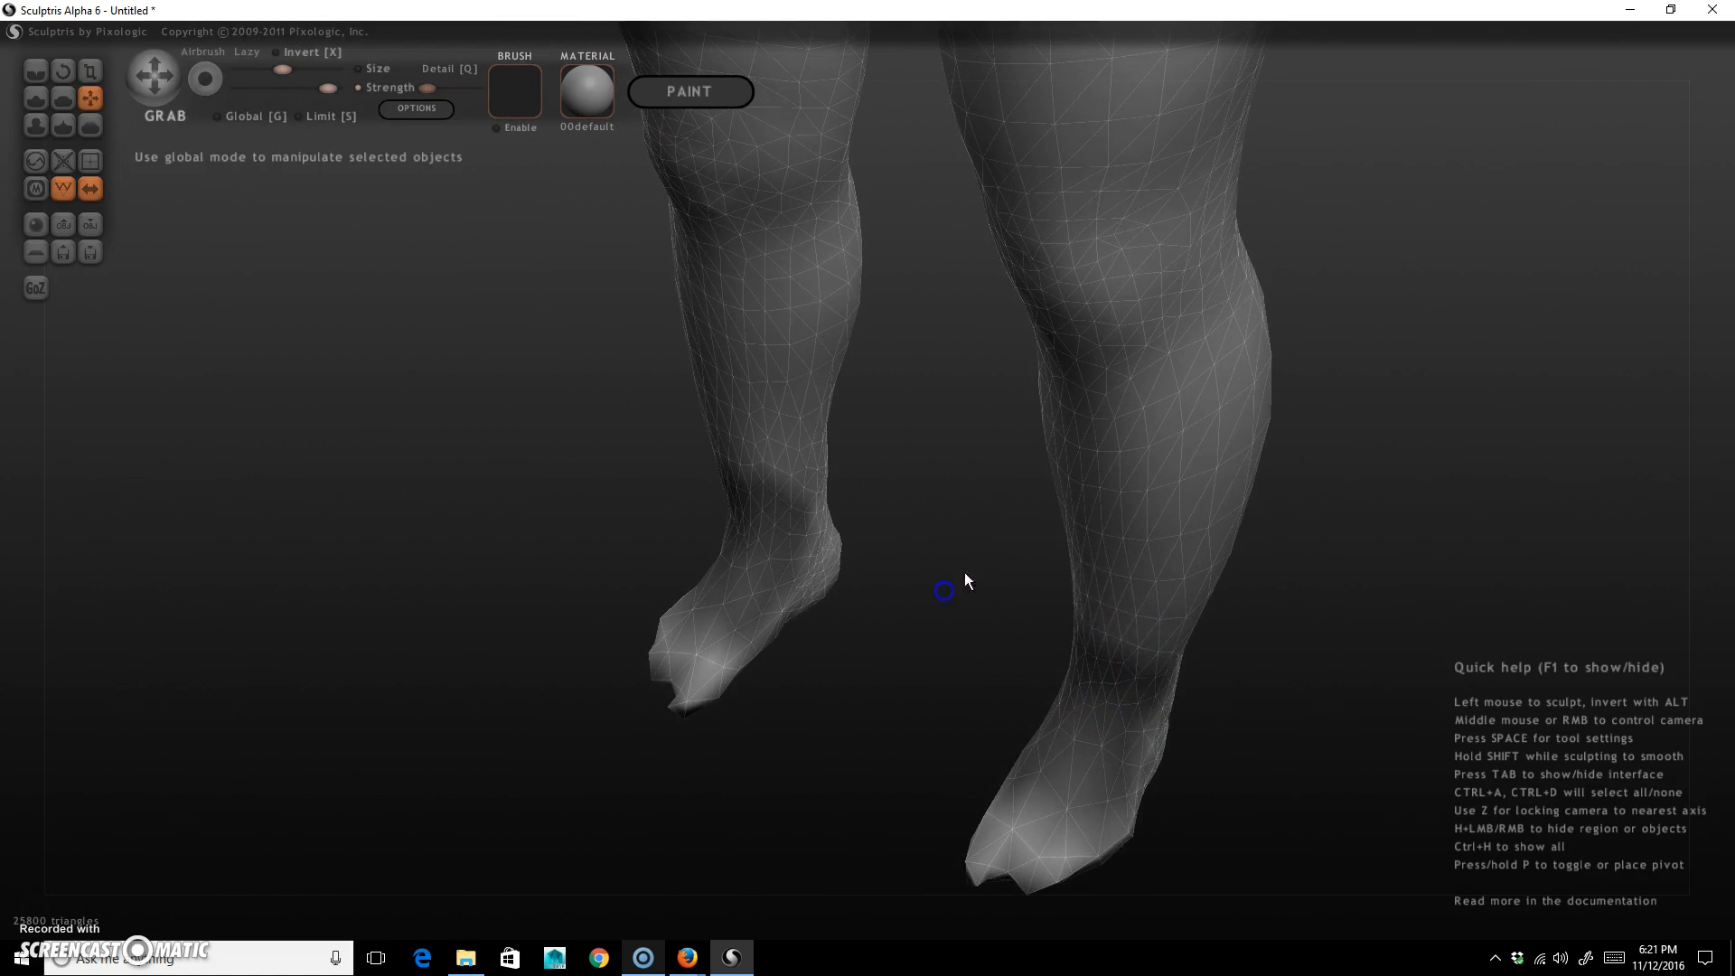
Increase the Mask brush strength and paint a mask across the ankle.
{"action": "key", "text": "ctrl"}
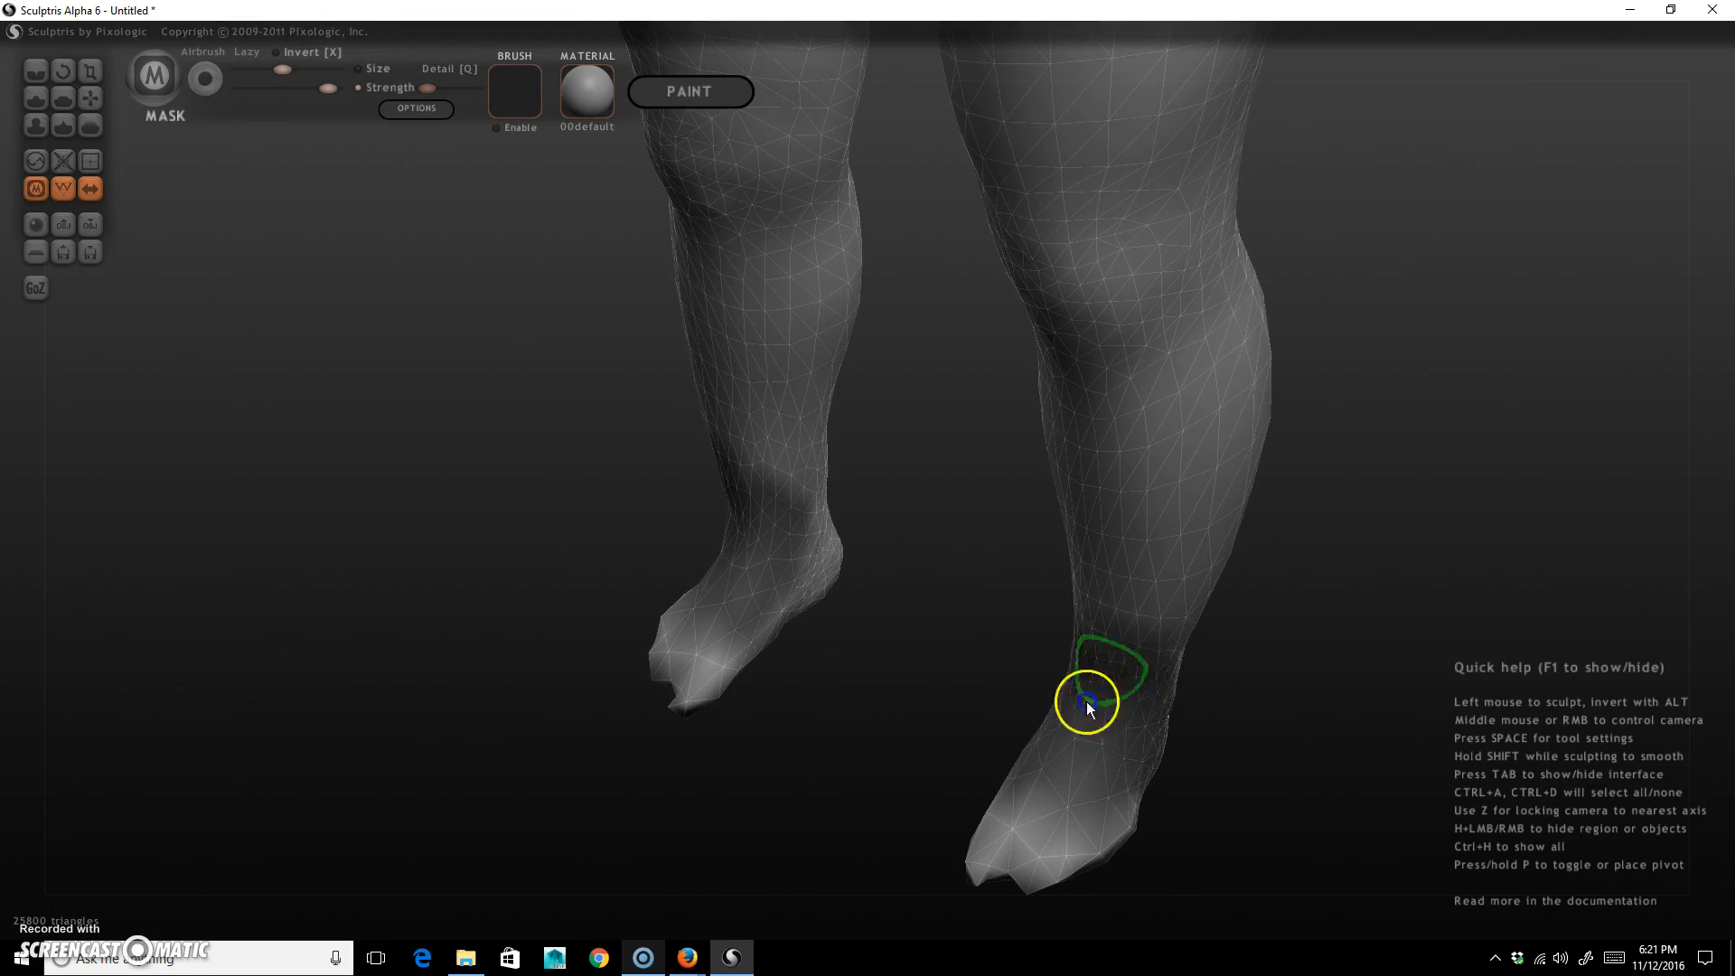
{"action": "left_click", "coordinate": [35, 188]}
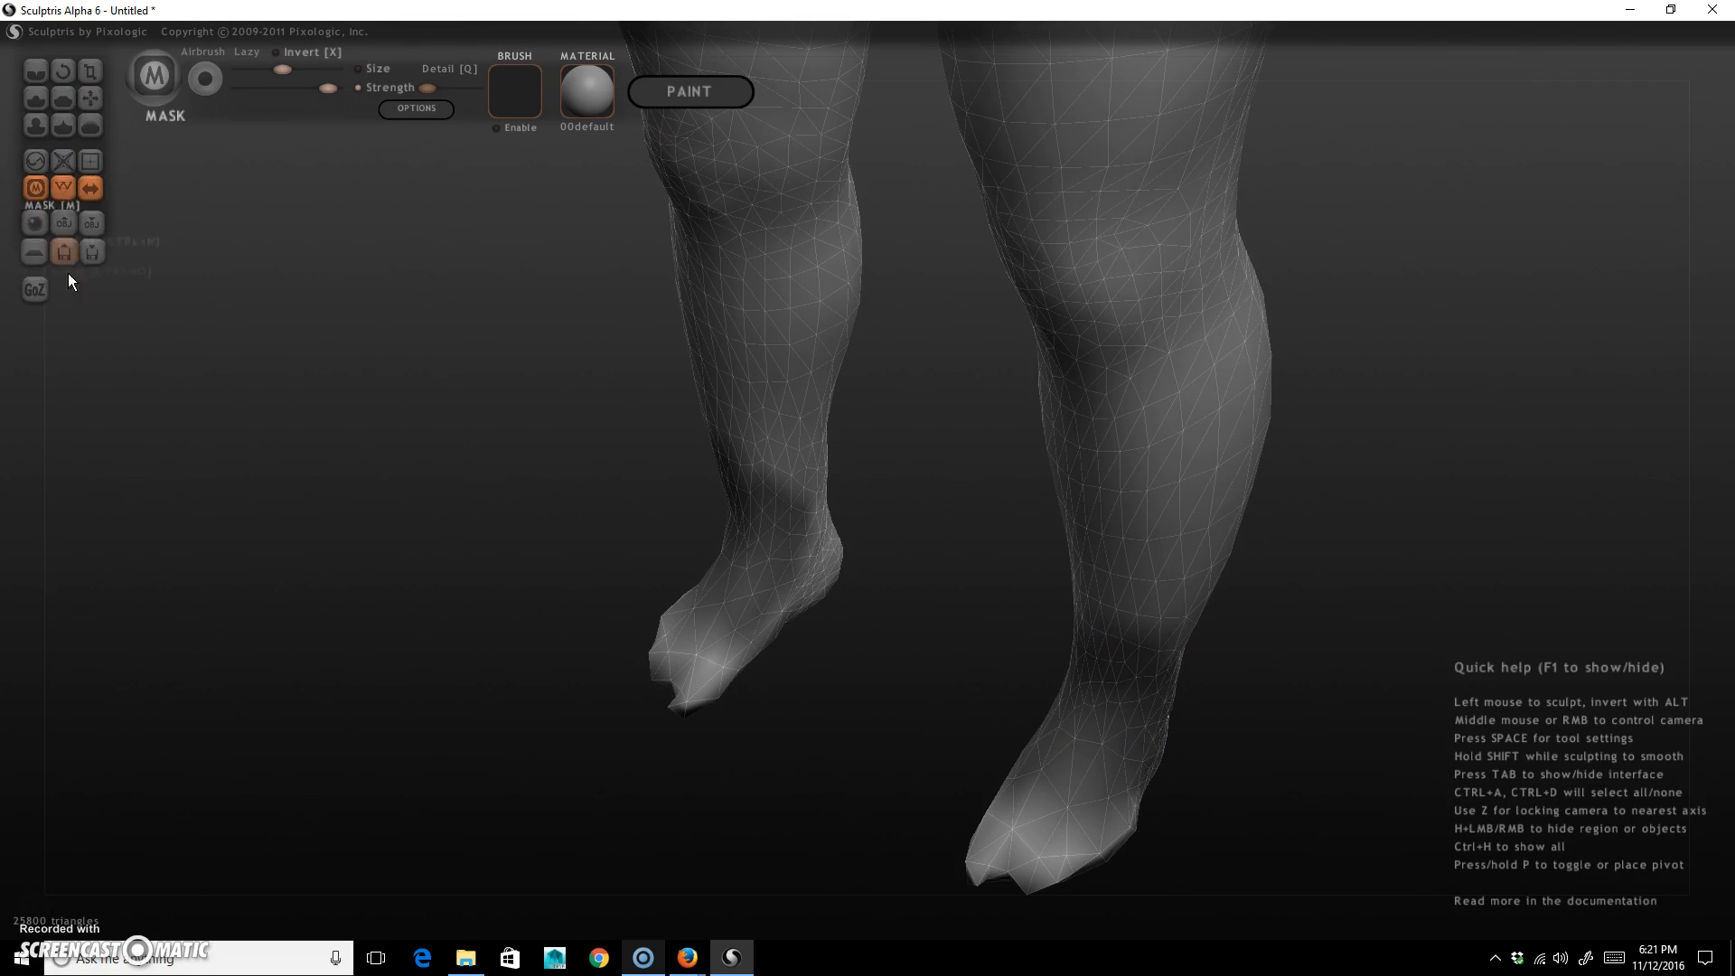
{"action": "left_click_drag", "start_coordinate": [336, 94], "coordinate": [340, 130]}
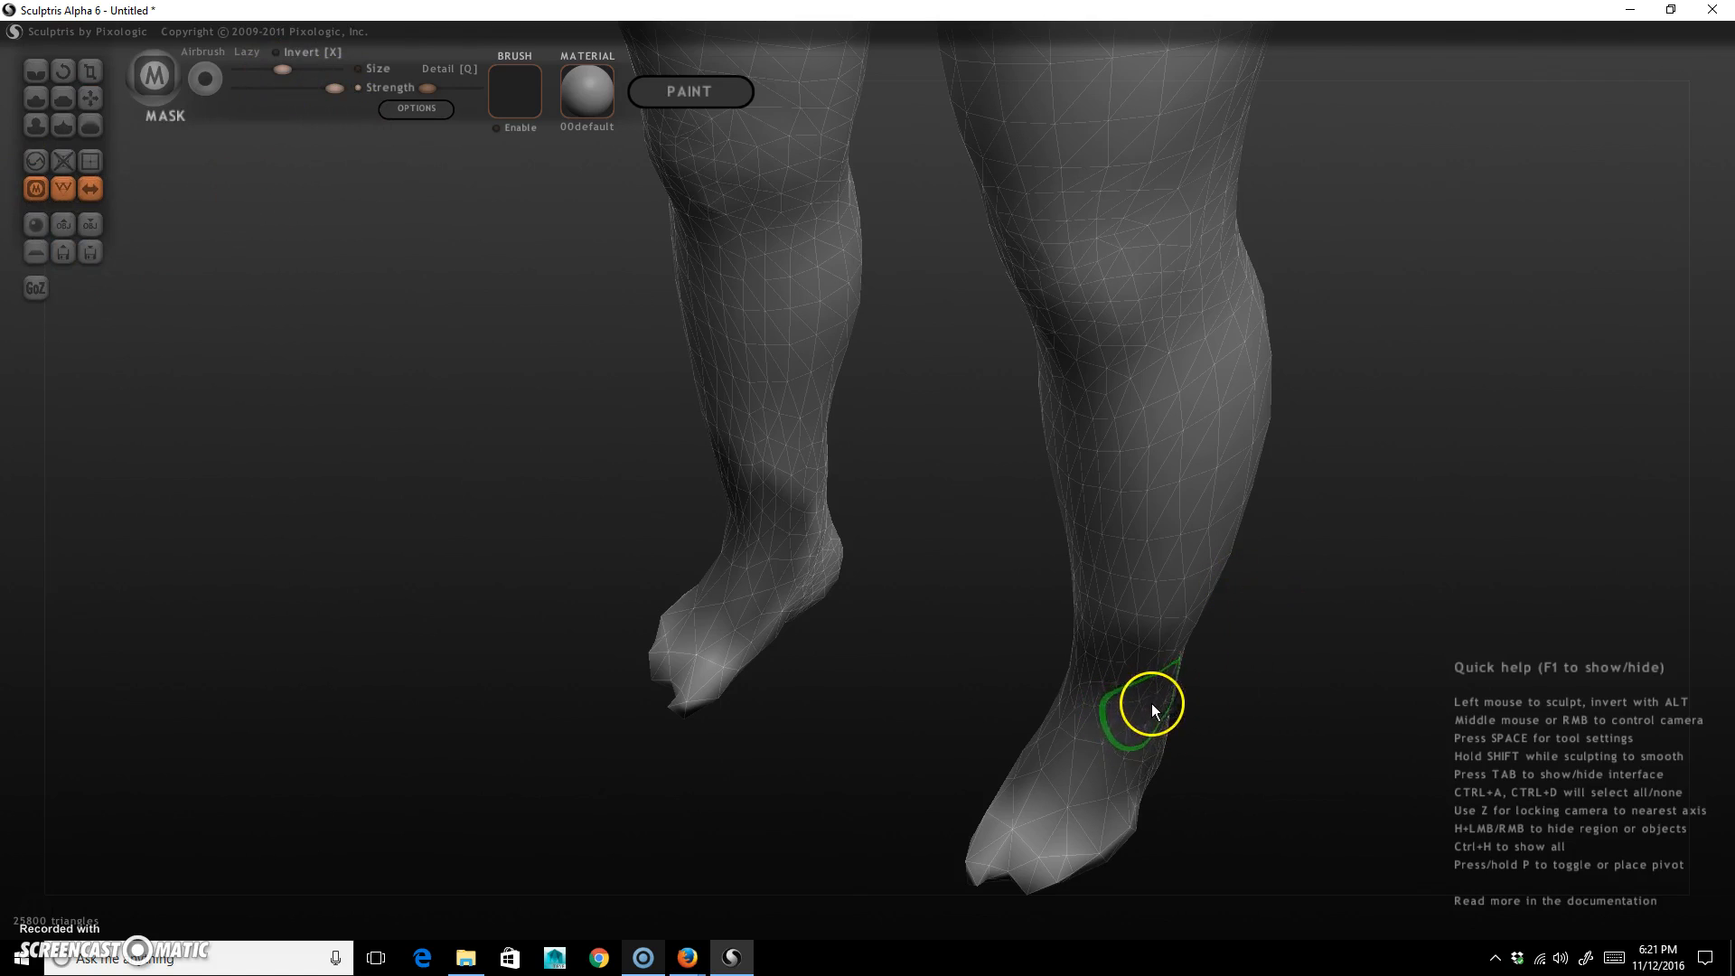
{"action": "mouse_move", "coordinate": [1091, 699]}
{"action": "left_mouse_down"}
{"action": "mouse_move", "coordinate": [1134, 742]}
{"action": "mouse_move", "coordinate": [1191, 648]}
{"action": "left_mouse_up"}
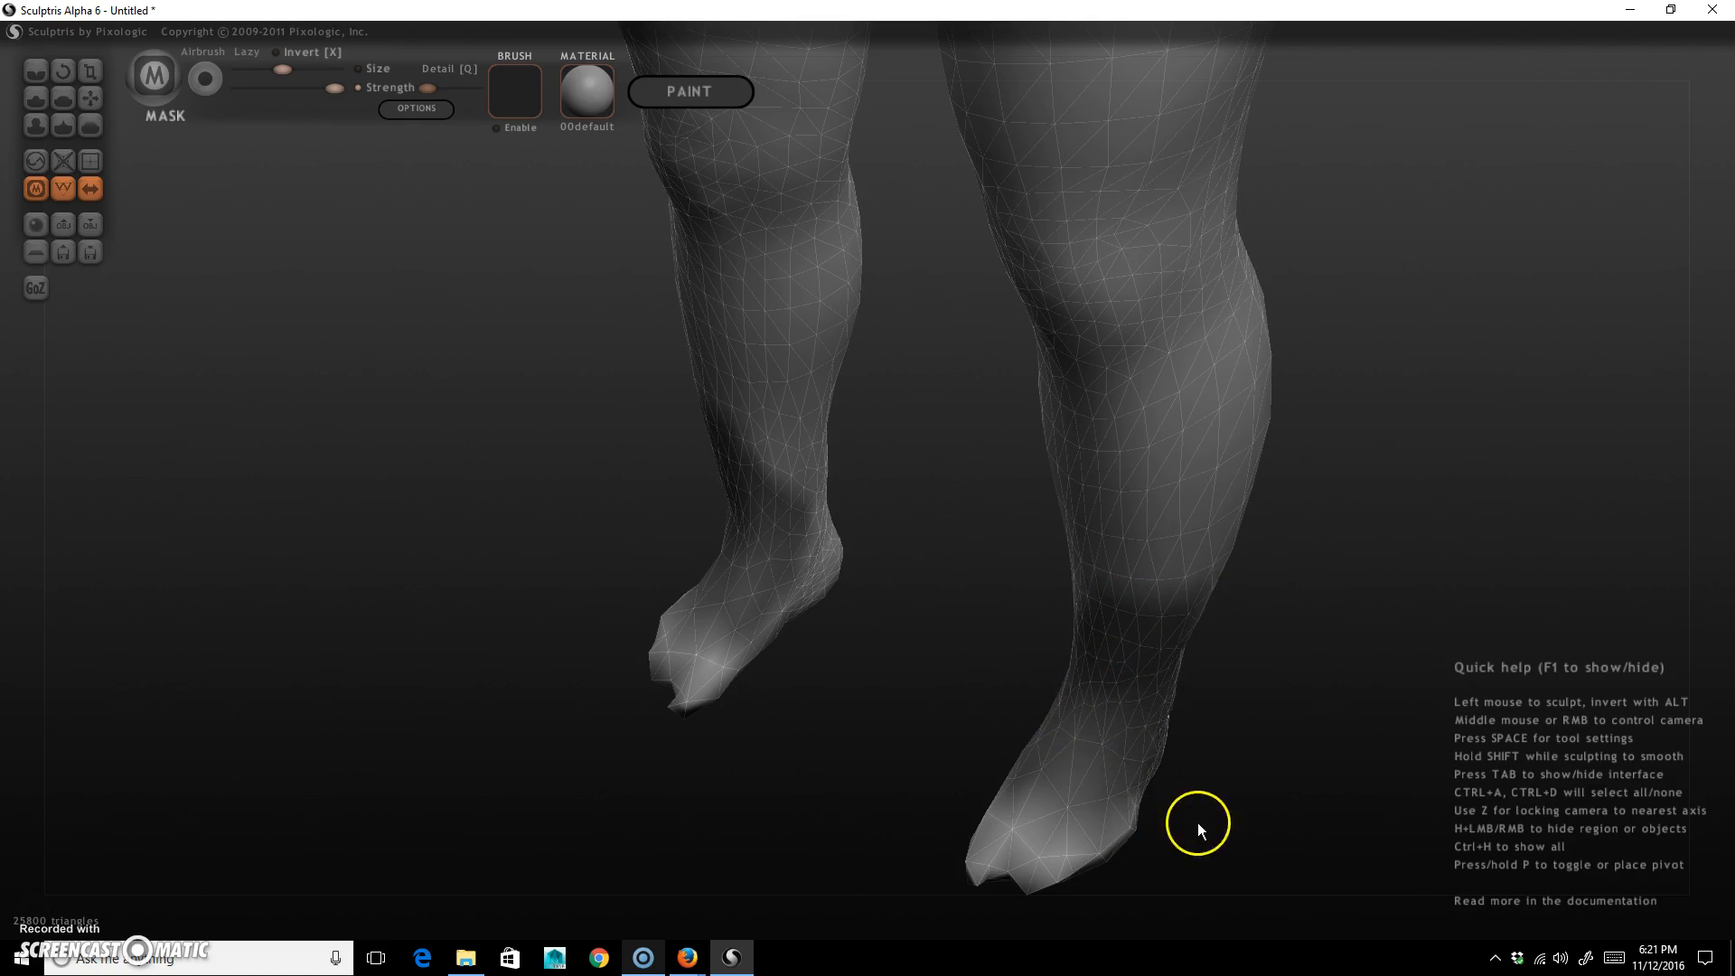
Pull the front of the foot into shape with the Grab tool.
{"action": "left_click", "coordinate": [90, 98]}
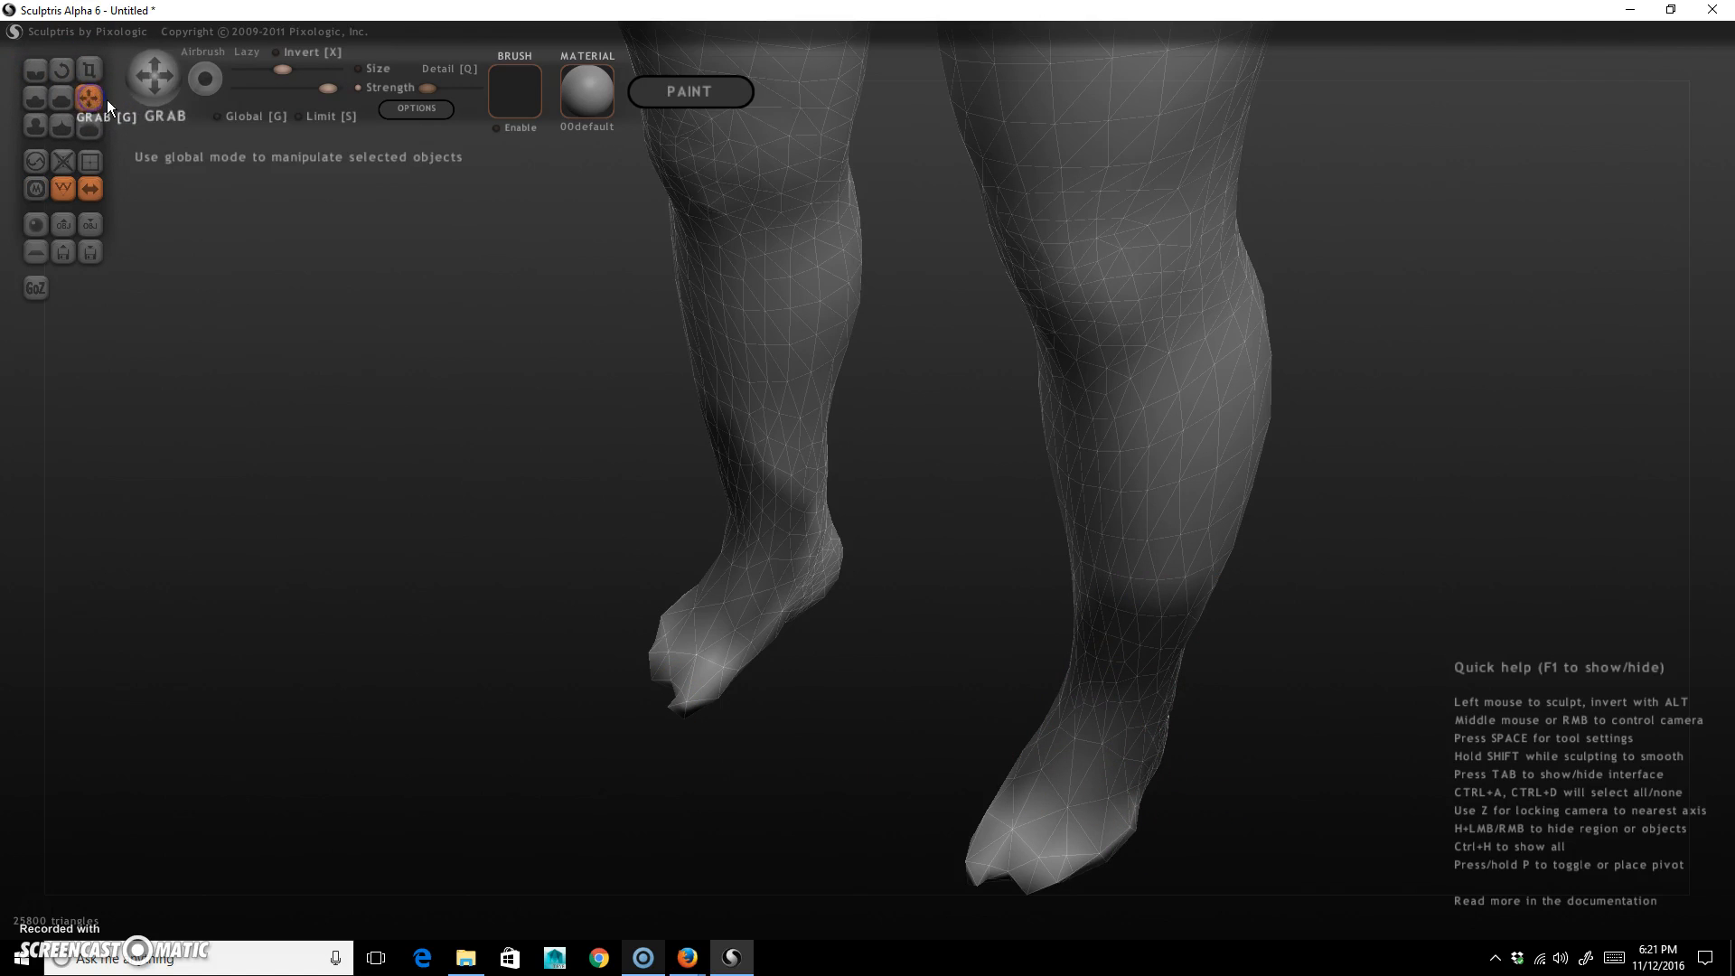
{"action": "right_click_drag", "start_coordinate": [1225, 782], "coordinate": [932, 440], "text": "alt"}
{"action": "right_click_drag", "start_coordinate": [1090, 634], "coordinate": [1053, 410]}
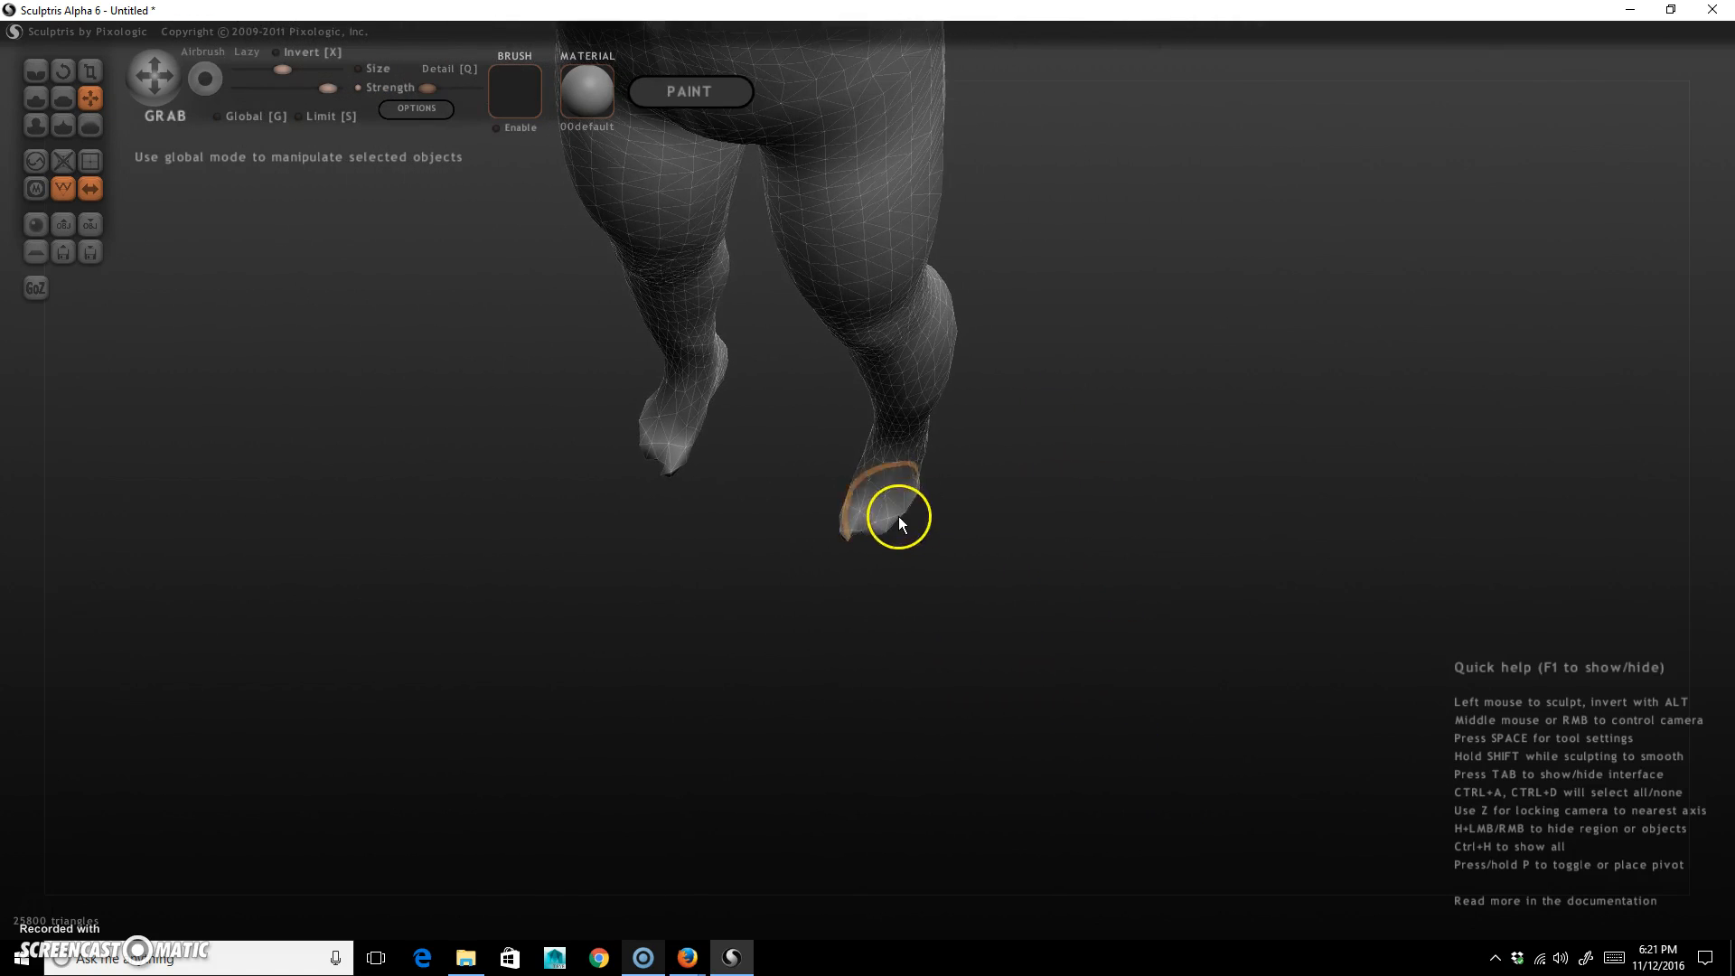
{"action": "mouse_move", "coordinate": [893, 517]}
{"action": "left_mouse_down"}
{"action": "mouse_move", "coordinate": [908, 565]}
{"action": "mouse_move", "coordinate": [864, 581]}
{"action": "mouse_move", "coordinate": [895, 584]}
{"action": "left_mouse_up"}
{"action": "right_click_drag", "start_coordinate": [1032, 594], "coordinate": [998, 685]}
Raise the brush detail and work over the foot to add triangles and smooth it into a rounded form.
{"action": "left_click_drag", "start_coordinate": [435, 89], "coordinate": [455, 89]}
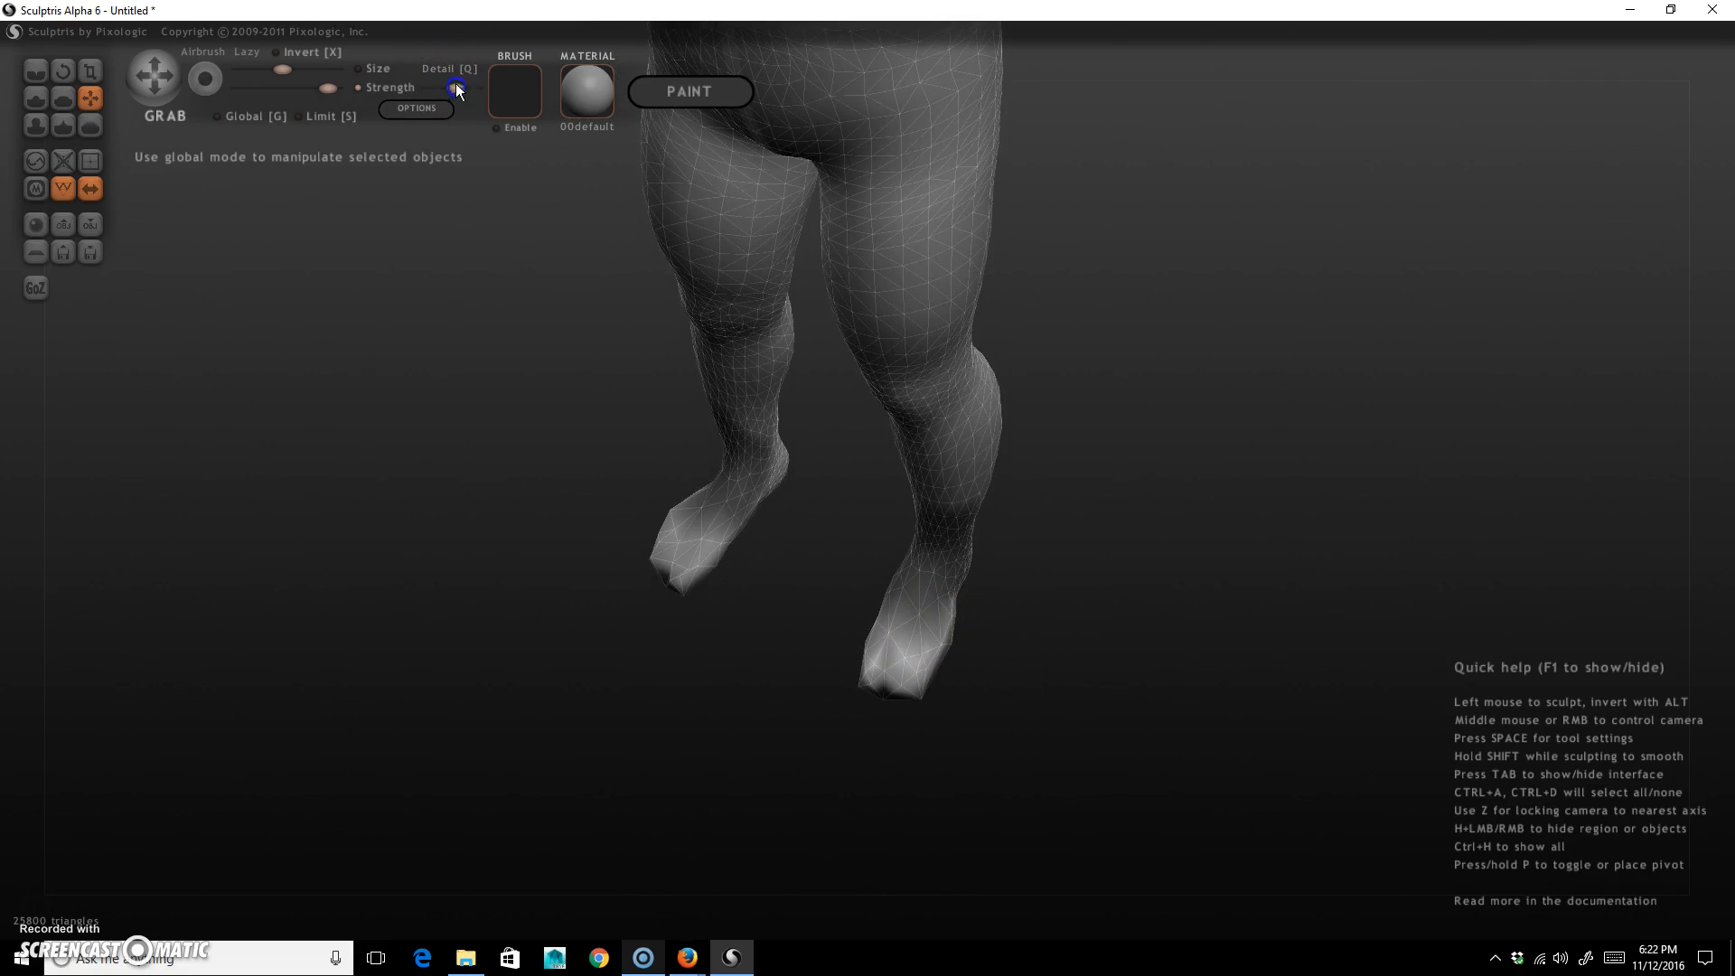
{"action": "mouse_move", "coordinate": [934, 664]}
{"action": "left_mouse_down"}
{"action": "mouse_move", "coordinate": [980, 647]}
{"action": "mouse_move", "coordinate": [936, 647]}
{"action": "left_mouse_up"}
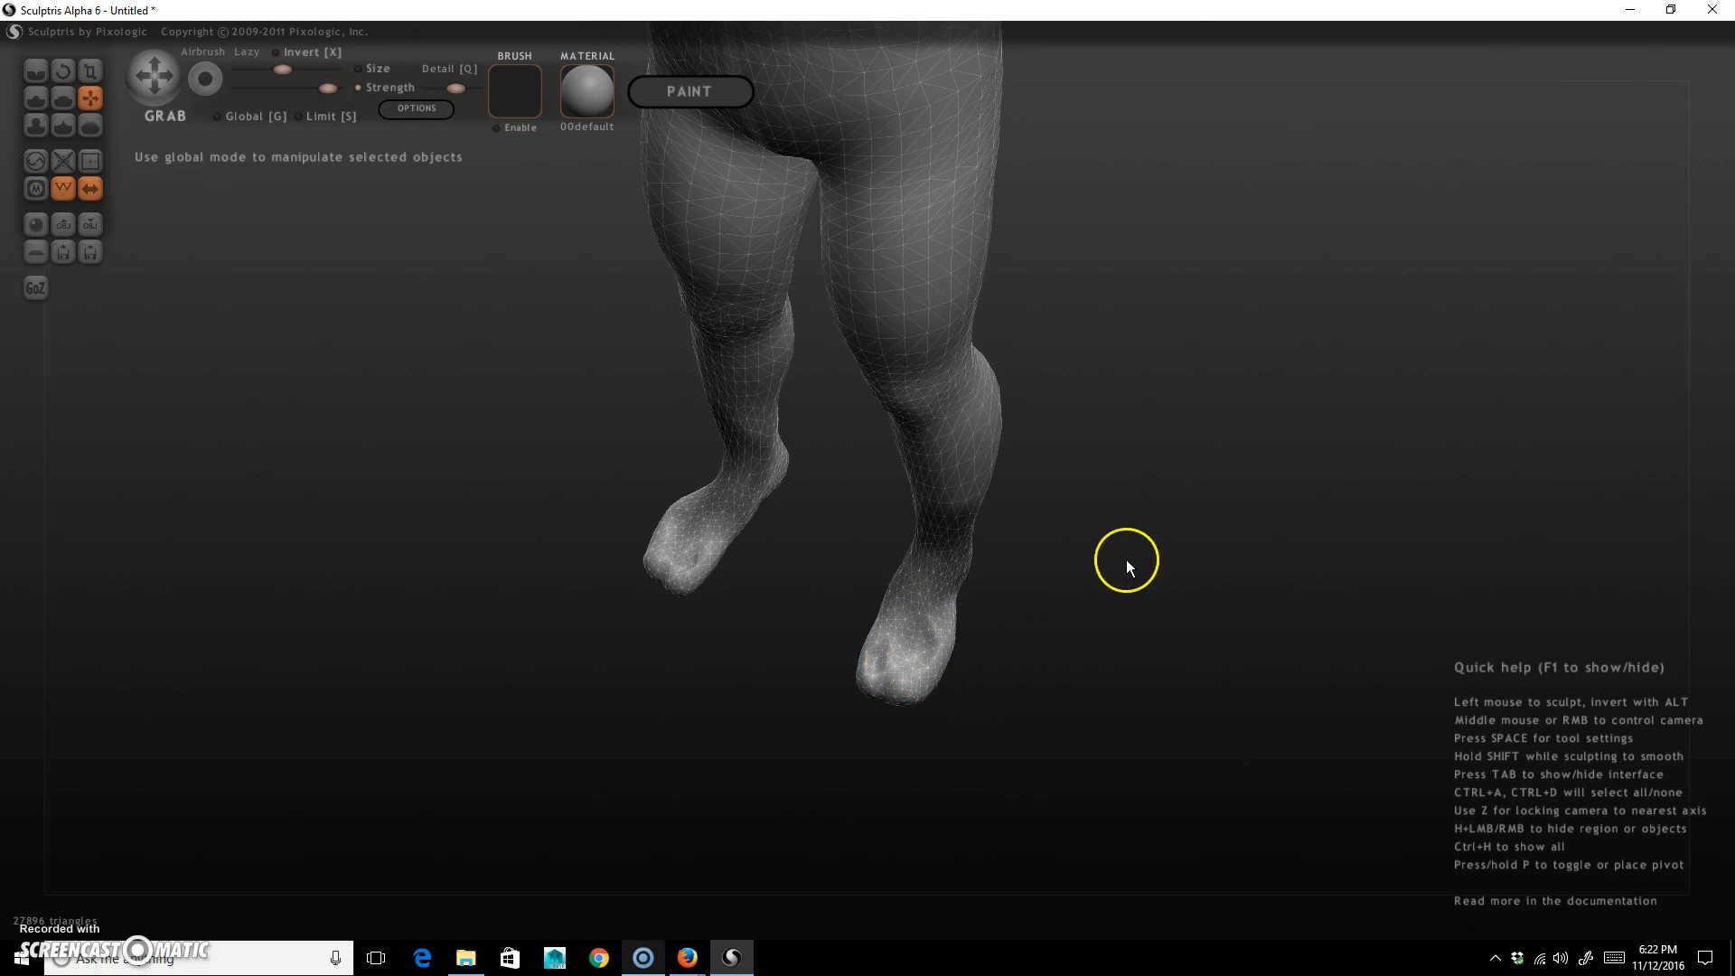
{"action": "right_click_drag", "start_coordinate": [1174, 596], "coordinate": [1195, 636]}
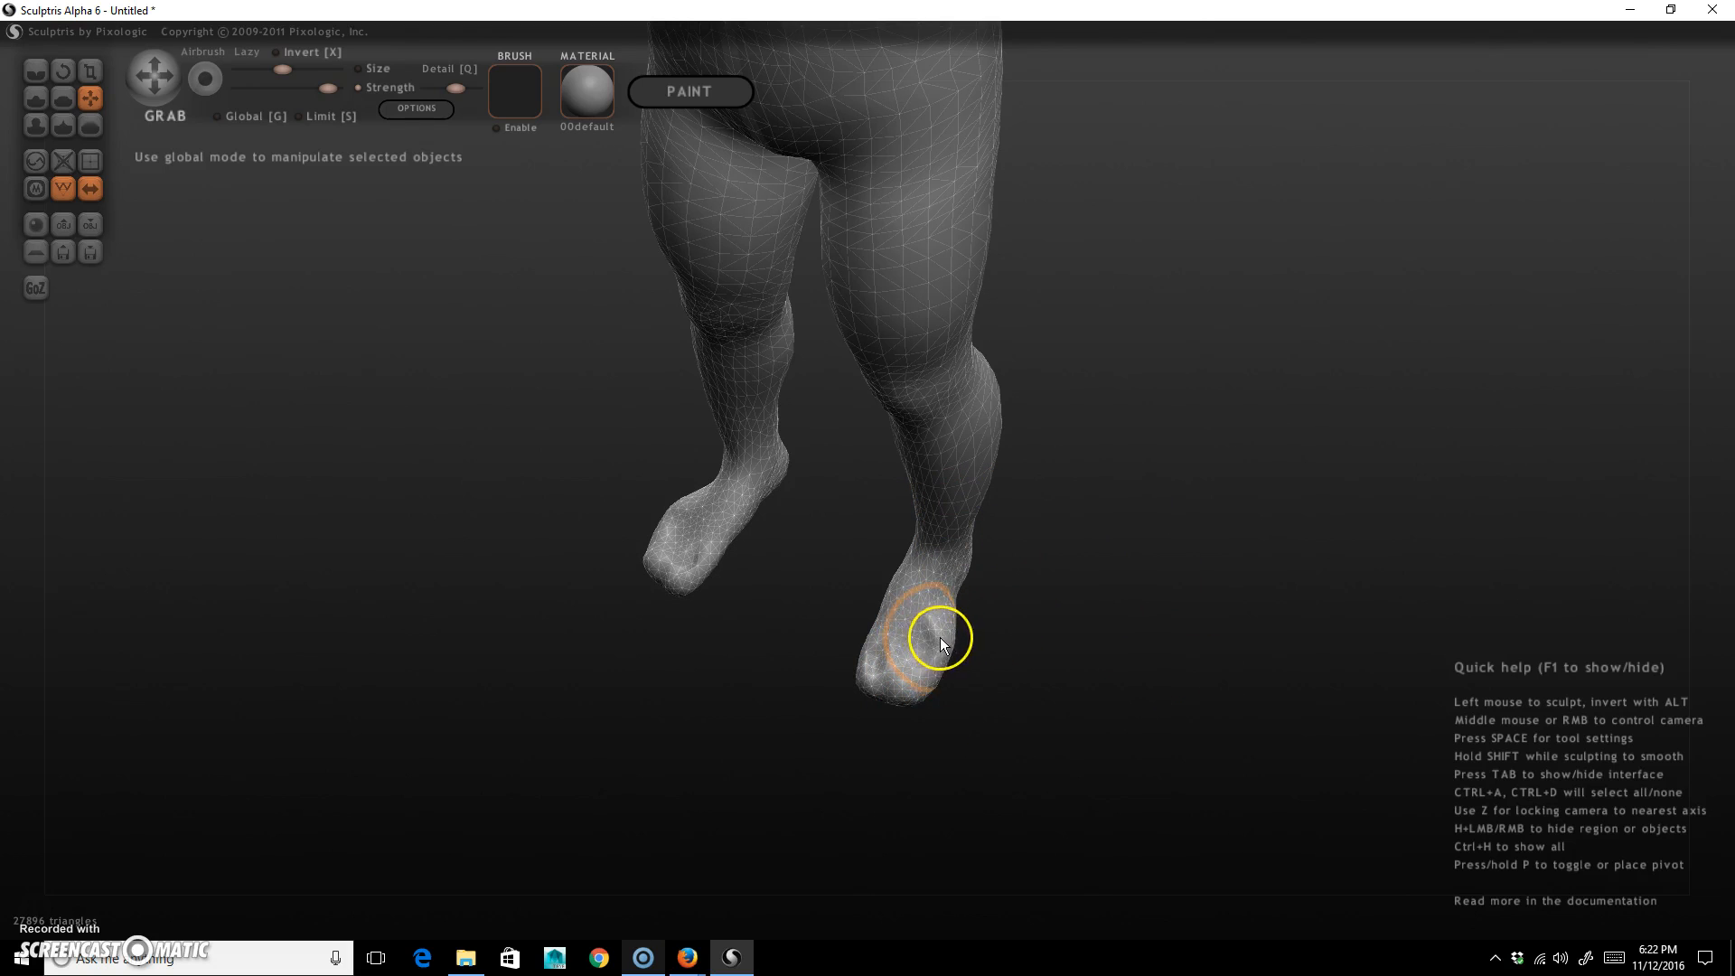
{"action": "left_click_drag", "start_coordinate": [935, 620], "coordinate": [893, 658]}
{"action": "mouse_move", "coordinate": [1045, 724]}
{"action": "right_mouse_down"}
{"action": "mouse_move", "coordinate": [1065, 647]}
{"action": "mouse_move", "coordinate": [1084, 681]}
{"action": "mouse_move", "coordinate": [1066, 453]}
{"action": "mouse_move", "coordinate": [1133, 770]}
{"action": "mouse_move", "coordinate": [1153, 724]}
{"action": "mouse_move", "coordinate": [1138, 745]}
{"action": "mouse_move", "coordinate": [1102, 596]}
{"action": "right_mouse_up"}
Examine the reshaped feet from the front and bring the character's head and torso into view.
{"action": "key", "text": "super"}
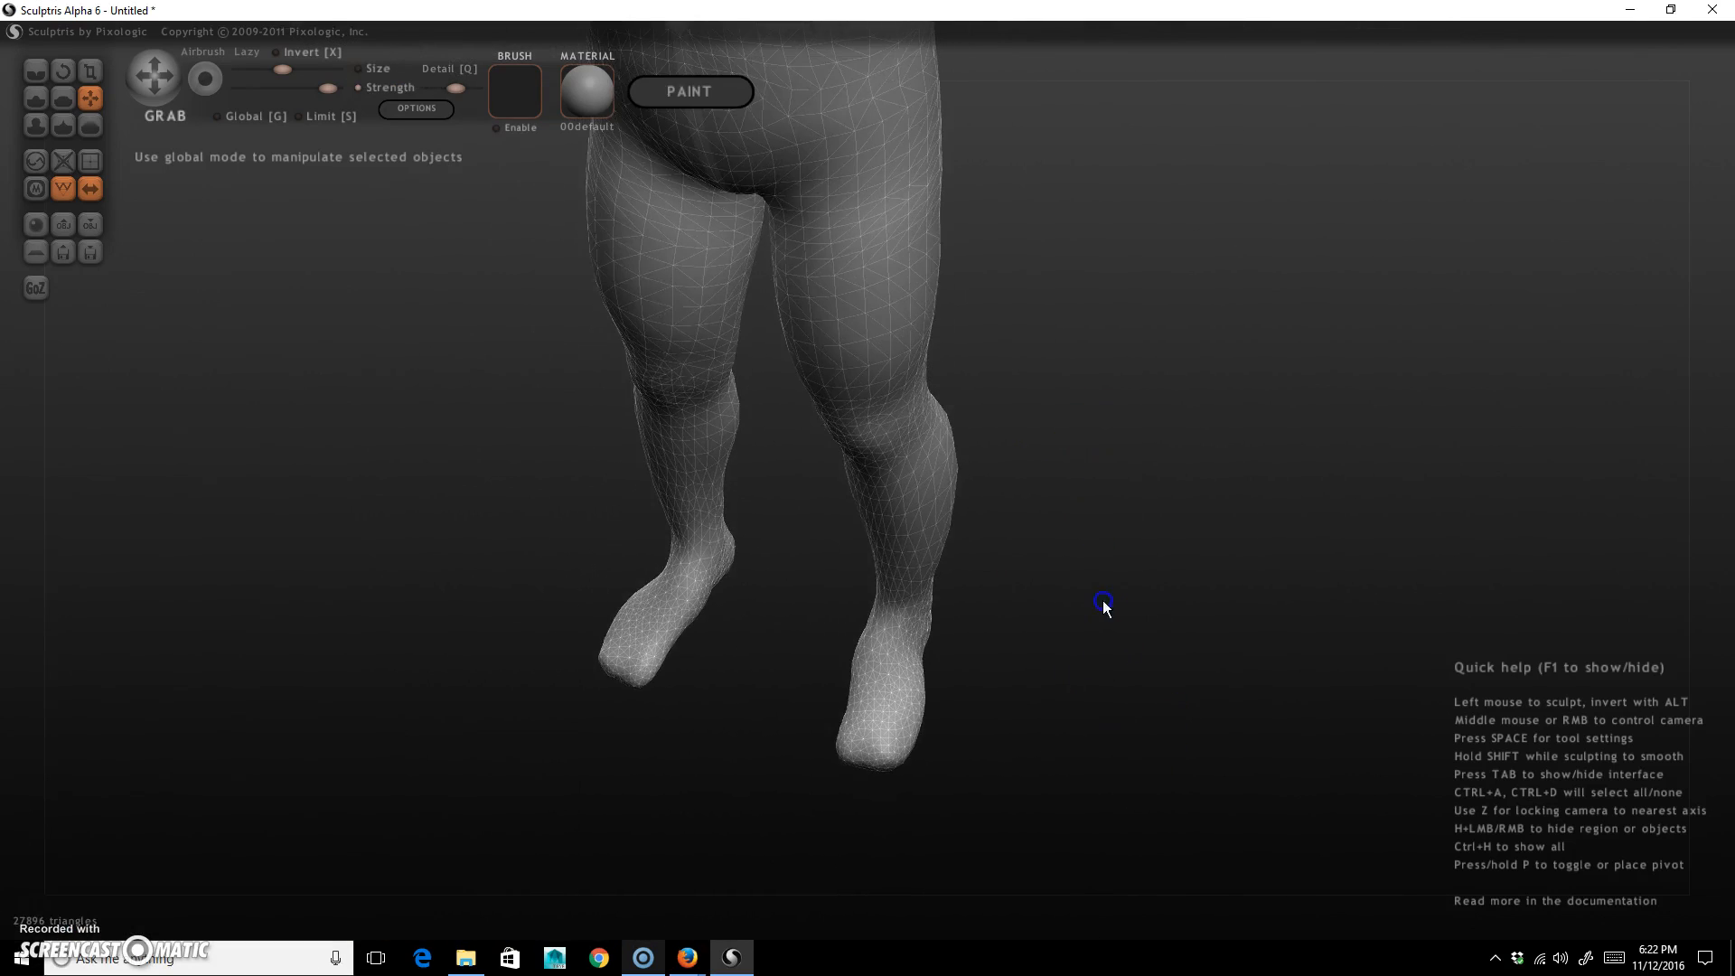
{"action": "mouse_move", "coordinate": [1044, 648]}
{"action": "right_mouse_down"}
{"action": "mouse_move", "coordinate": [1066, 530]}
{"action": "mouse_move", "coordinate": [1115, 546]}
{"action": "mouse_move", "coordinate": [1076, 644]}
{"action": "mouse_move", "coordinate": [1127, 581]}
{"action": "mouse_move", "coordinate": [1224, 620]}
{"action": "mouse_move", "coordinate": [1216, 344]}
{"action": "mouse_move", "coordinate": [1133, 562]}
{"action": "right_mouse_up"}
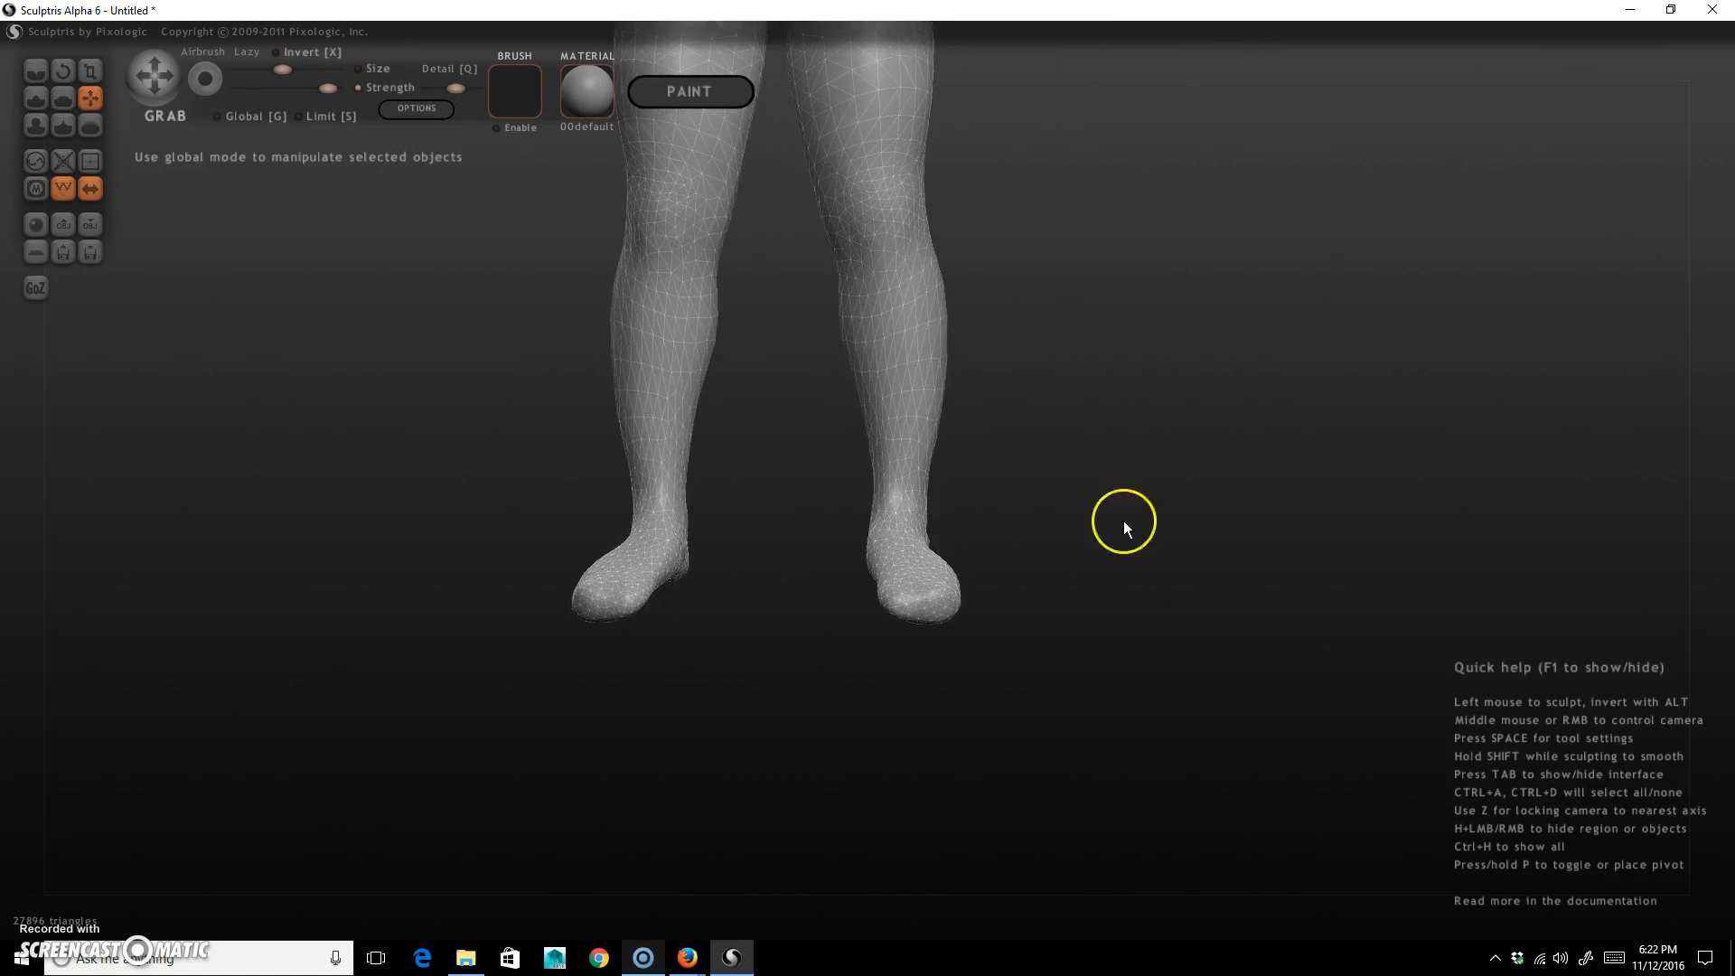
{"action": "right_click_drag", "start_coordinate": [1085, 269], "coordinate": [1085, 563], "text": "alt"}
{"action": "right_click_drag", "start_coordinate": [1115, 206], "coordinate": [1045, 762], "text": "alt"}
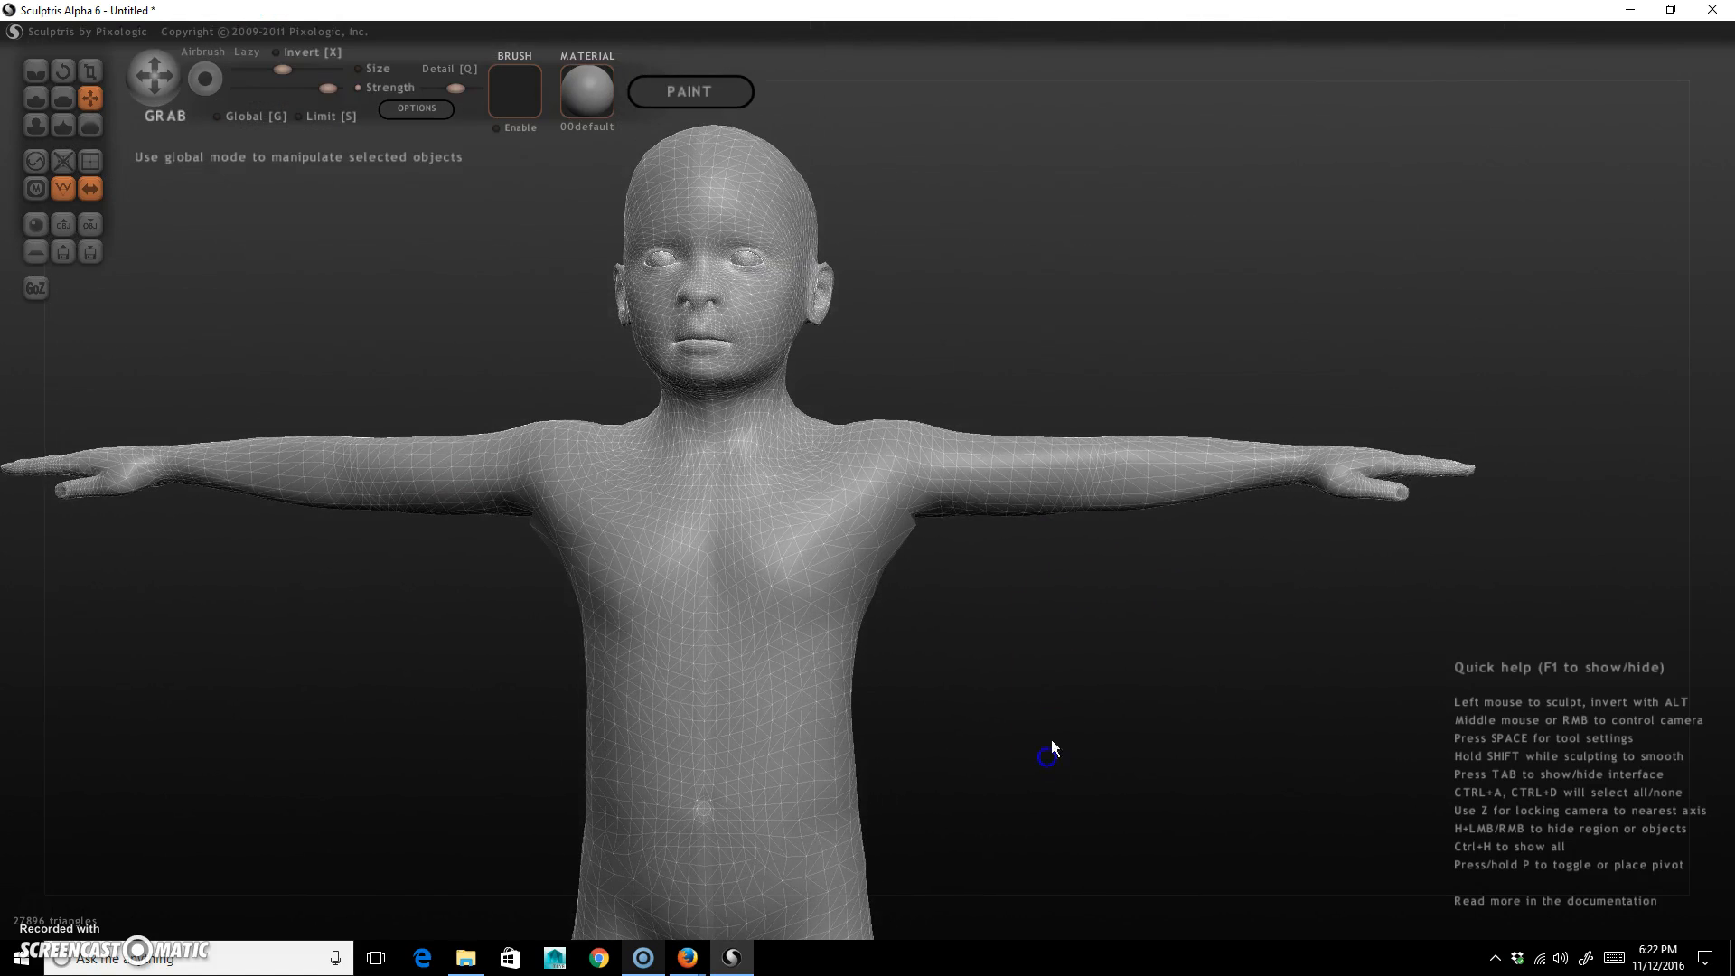
Try masking a band around the upper arms.
{"action": "right_click_drag", "start_coordinate": [1099, 685], "coordinate": [875, 539], "text": "alt"}
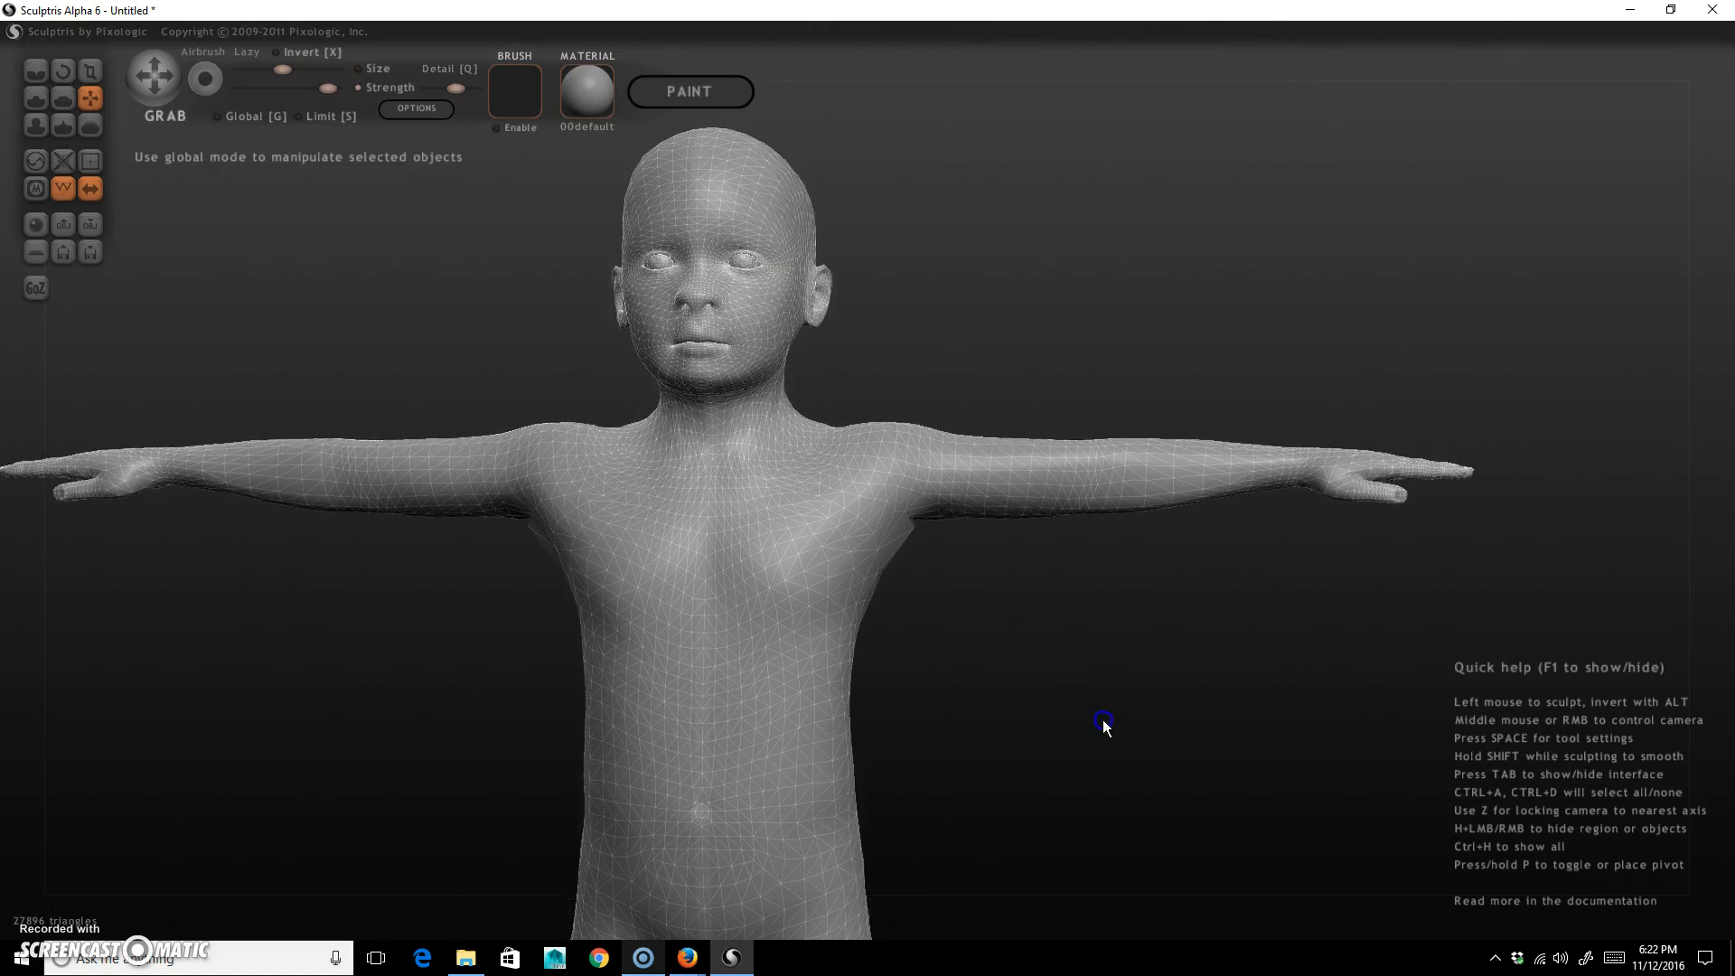
{"action": "right_click_drag", "start_coordinate": [959, 673], "coordinate": [985, 600], "text": "alt"}
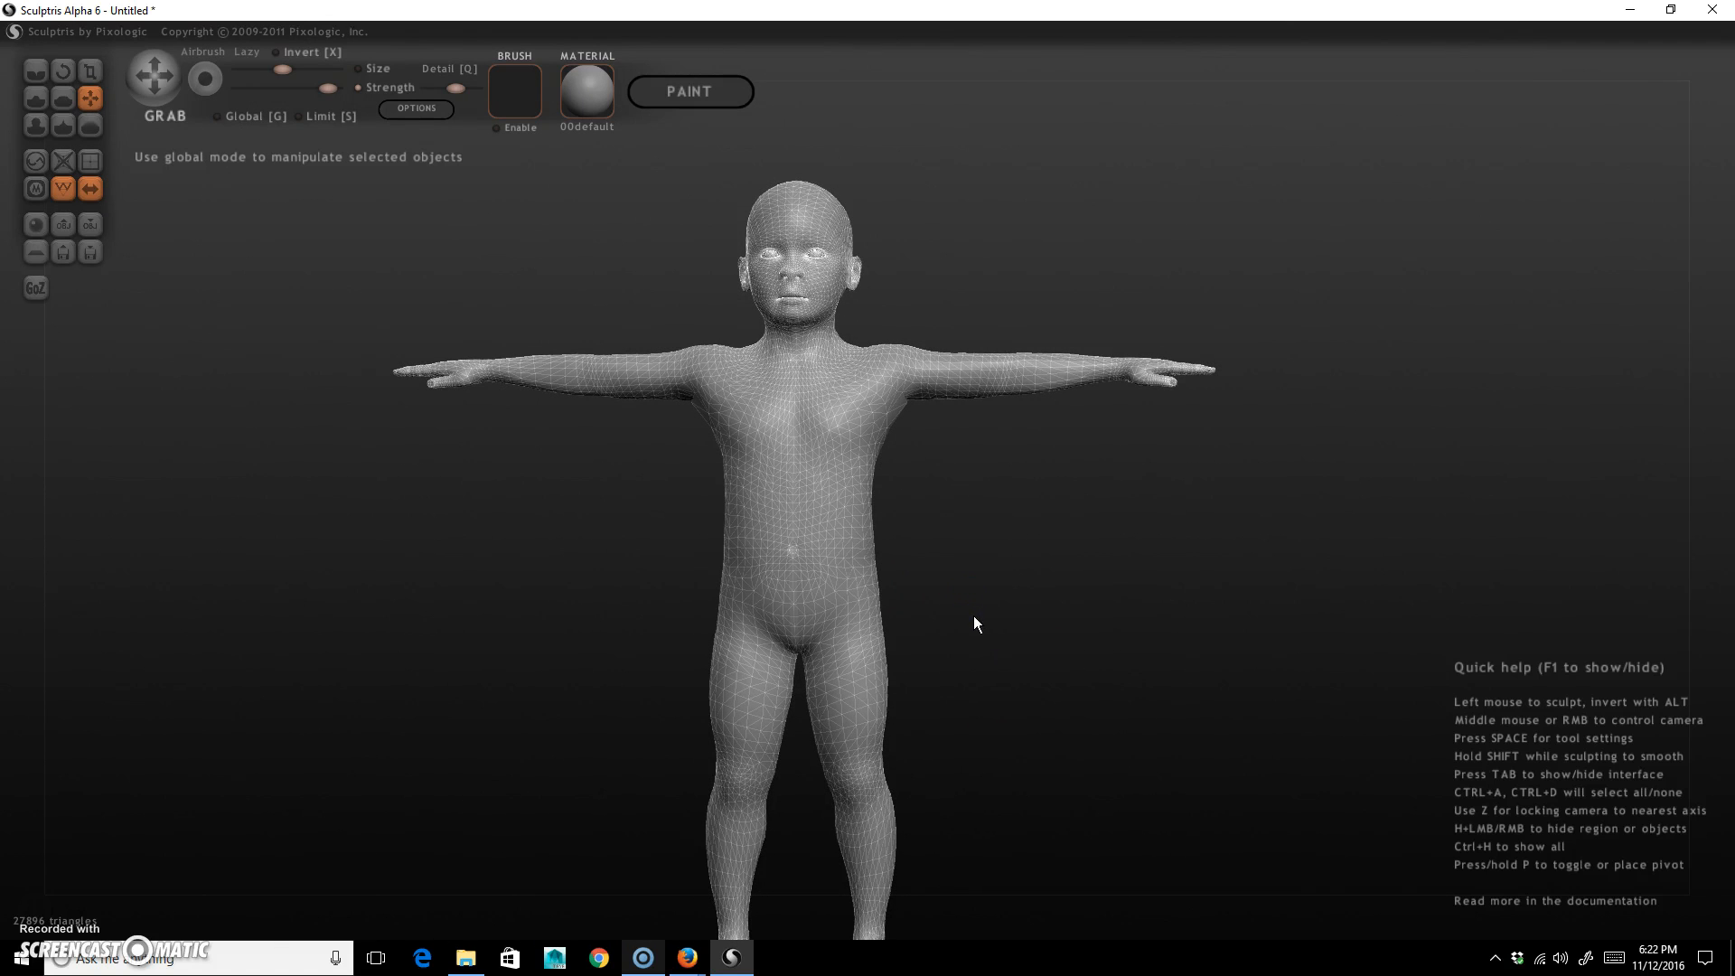
{"action": "right_click_drag", "start_coordinate": [1003, 608], "coordinate": [1376, 756], "text": "ctrl"}
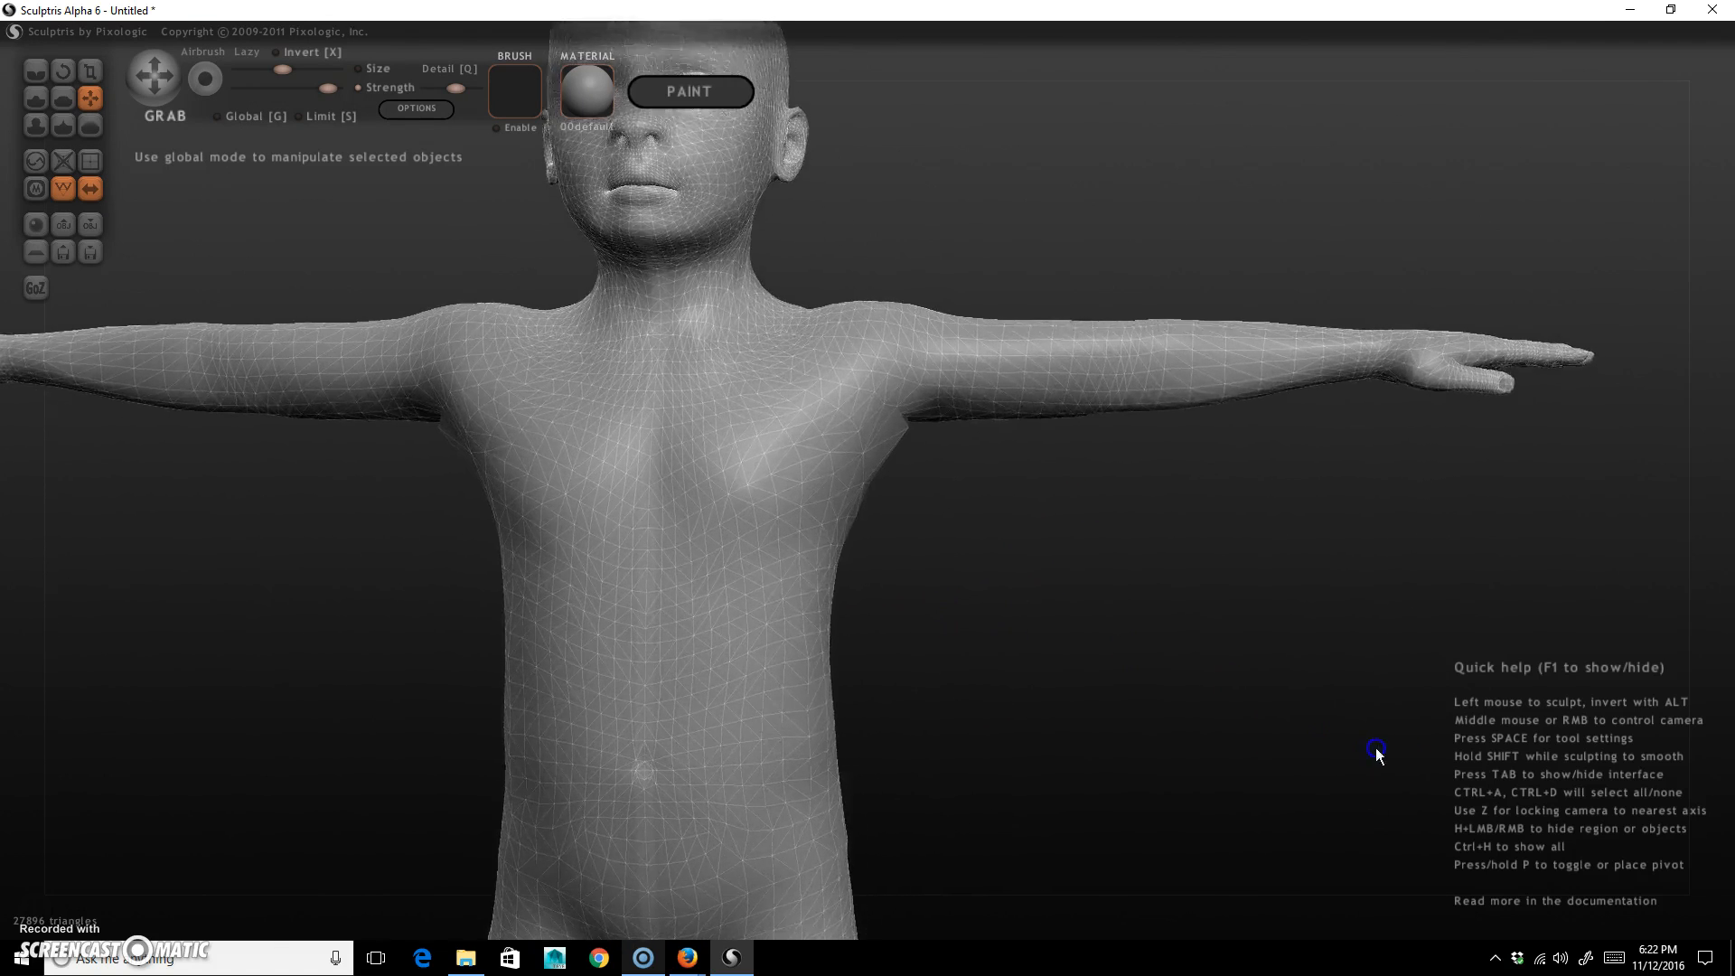
{"action": "right_click_drag", "start_coordinate": [1123, 600], "coordinate": [995, 708], "text": "alt"}
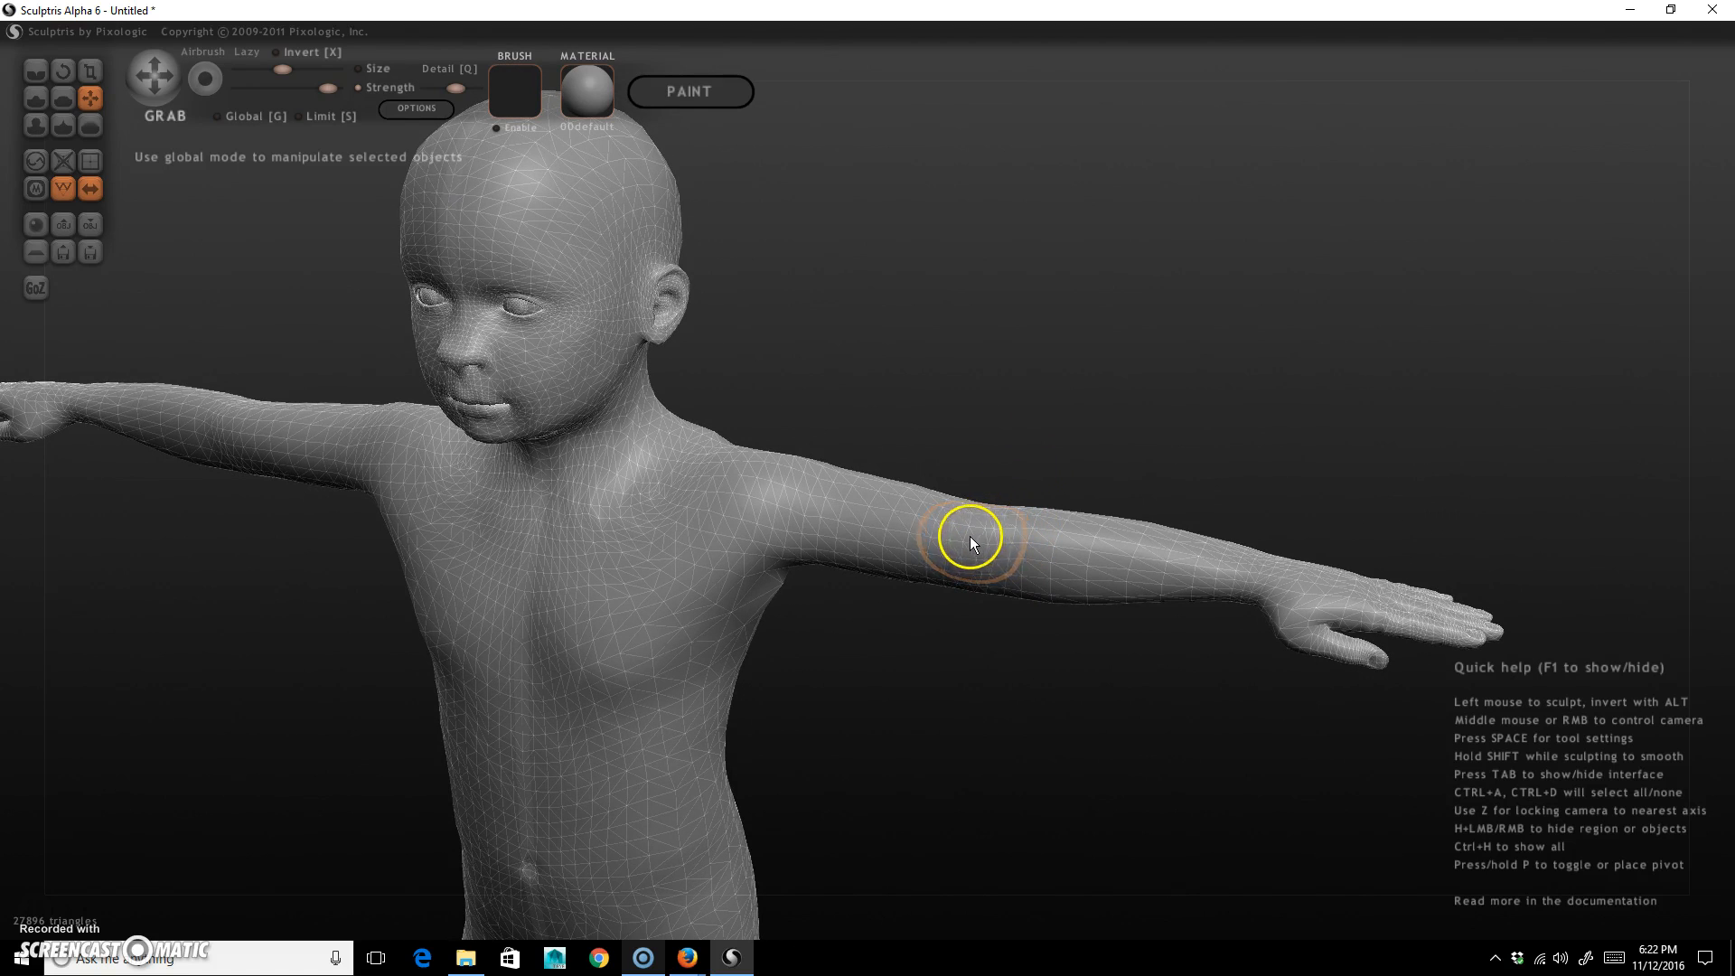
{"action": "mouse_move", "coordinate": [932, 533]}
{"action": "left_mouse_down"}
{"action": "mouse_move", "coordinate": [951, 533]}
{"action": "mouse_move", "coordinate": [935, 566]}
{"action": "mouse_move", "coordinate": [924, 547]}
{"action": "mouse_move", "coordinate": [866, 545]}
{"action": "mouse_move", "coordinate": [936, 469]}
{"action": "left_mouse_up"}
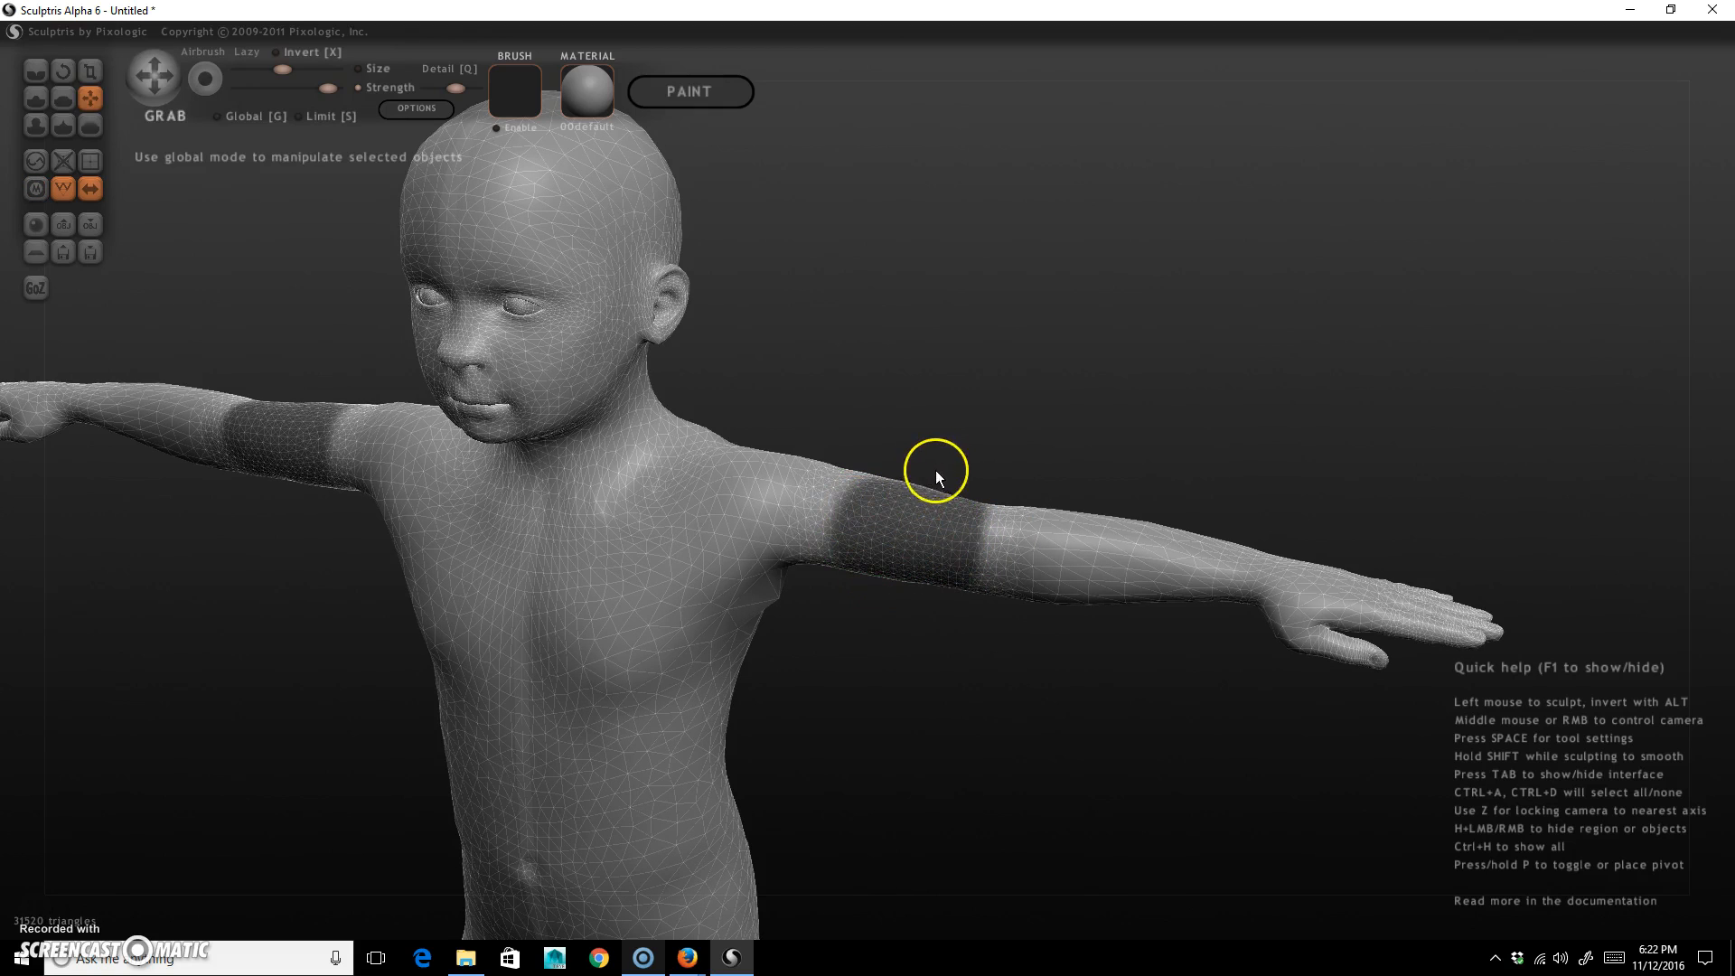
Hide the wireframe overlay and undo the last mask on the upper arms.
{"action": "key", "text": "w"}
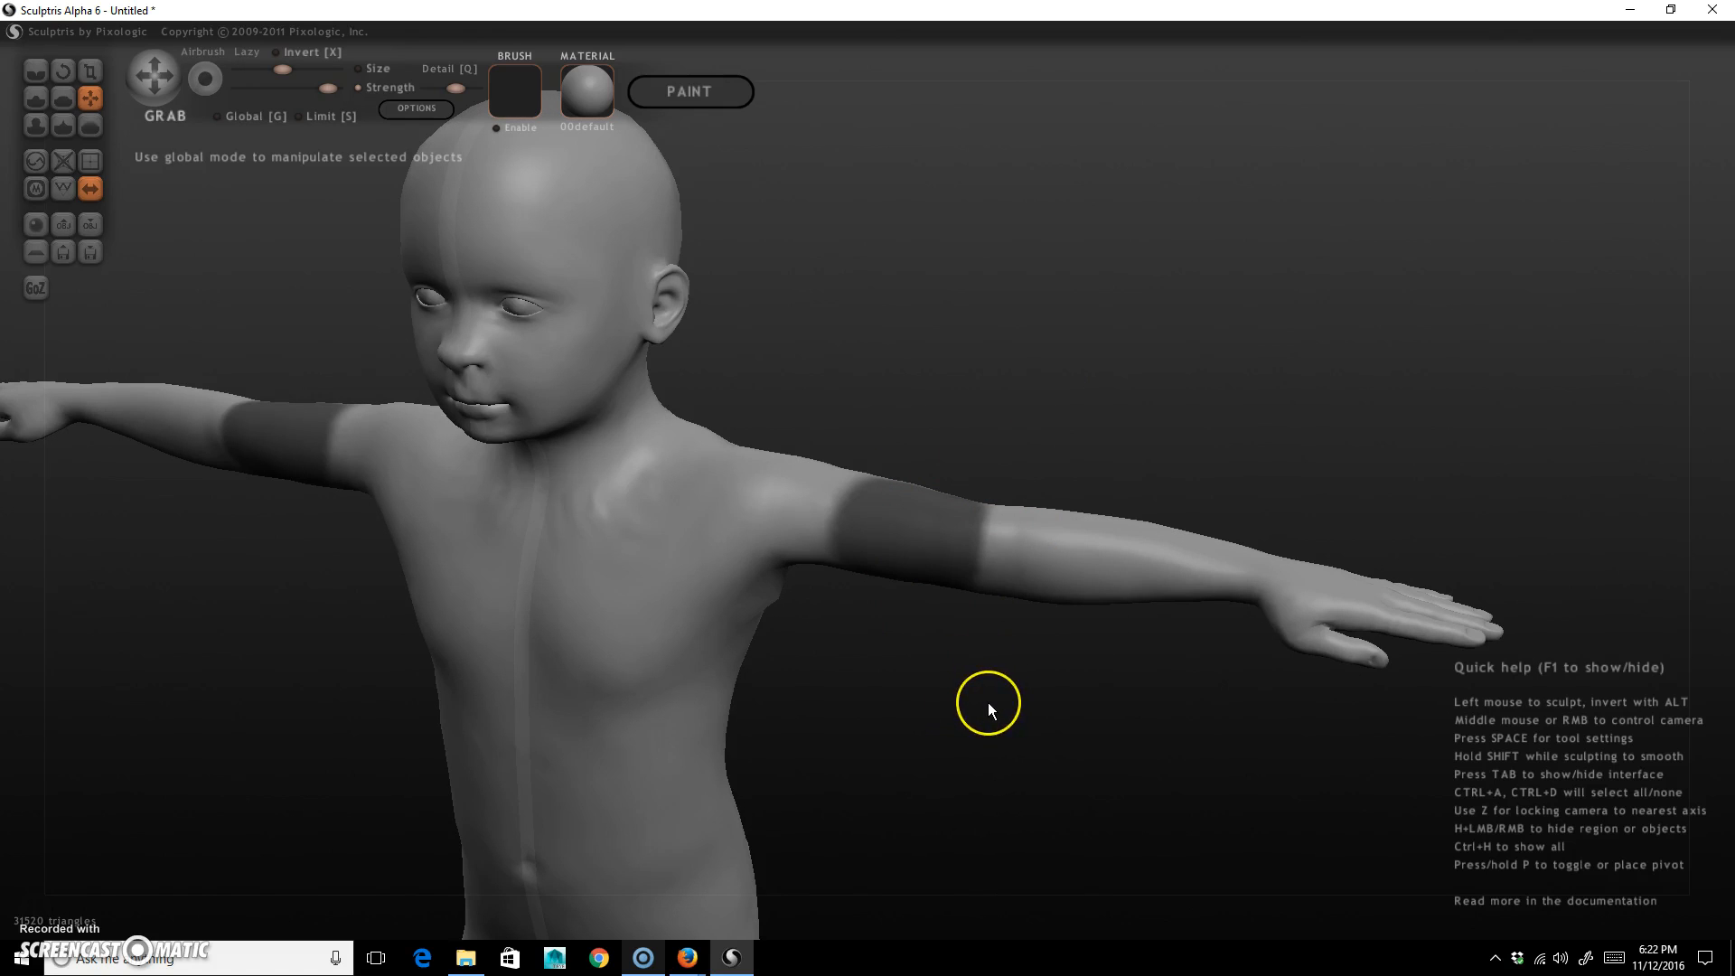
{"action": "key", "text": "ctrl+z"}
{"action": "scroll", "coordinate": [989, 702], "scroll_direction": "up", "scroll_amount": 2}
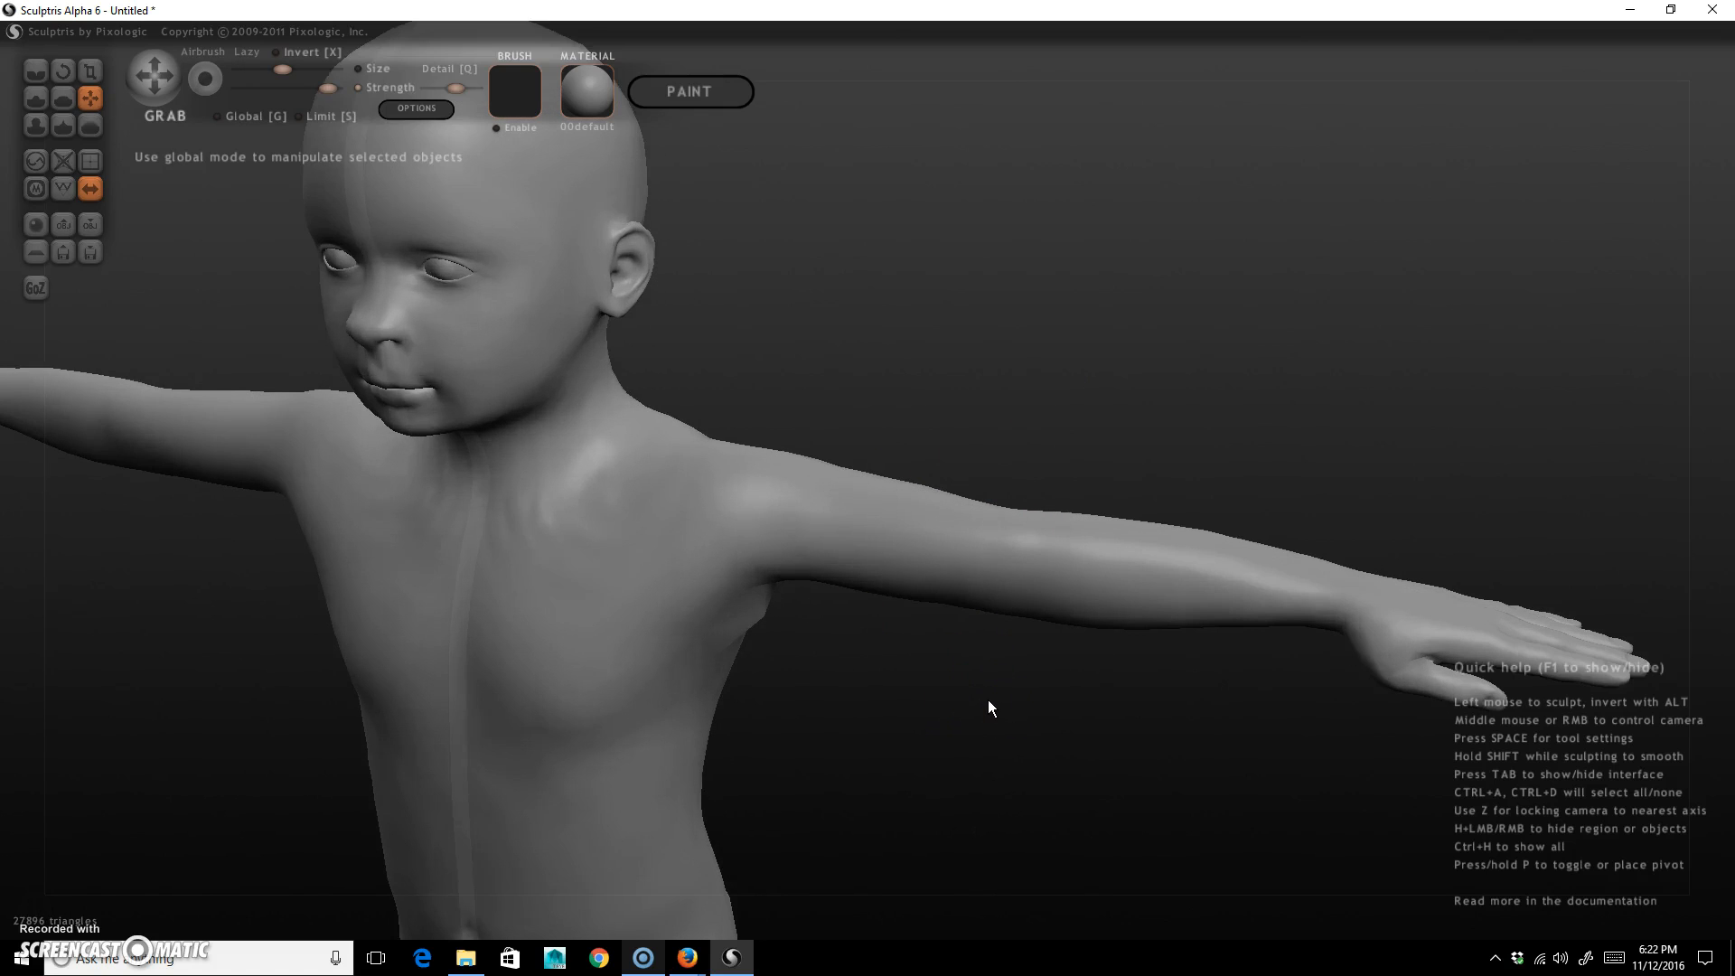
Paint a sleeve-shaped mask over the upper arm from above the elbow up to the shoulder.
{"action": "mouse_move", "coordinate": [986, 713]}
{"action": "left_mouse_down"}
{"action": "mouse_move", "coordinate": [1010, 623]}
{"action": "mouse_move", "coordinate": [965, 813]}
{"action": "mouse_move", "coordinate": [953, 777]}
{"action": "left_mouse_up"}
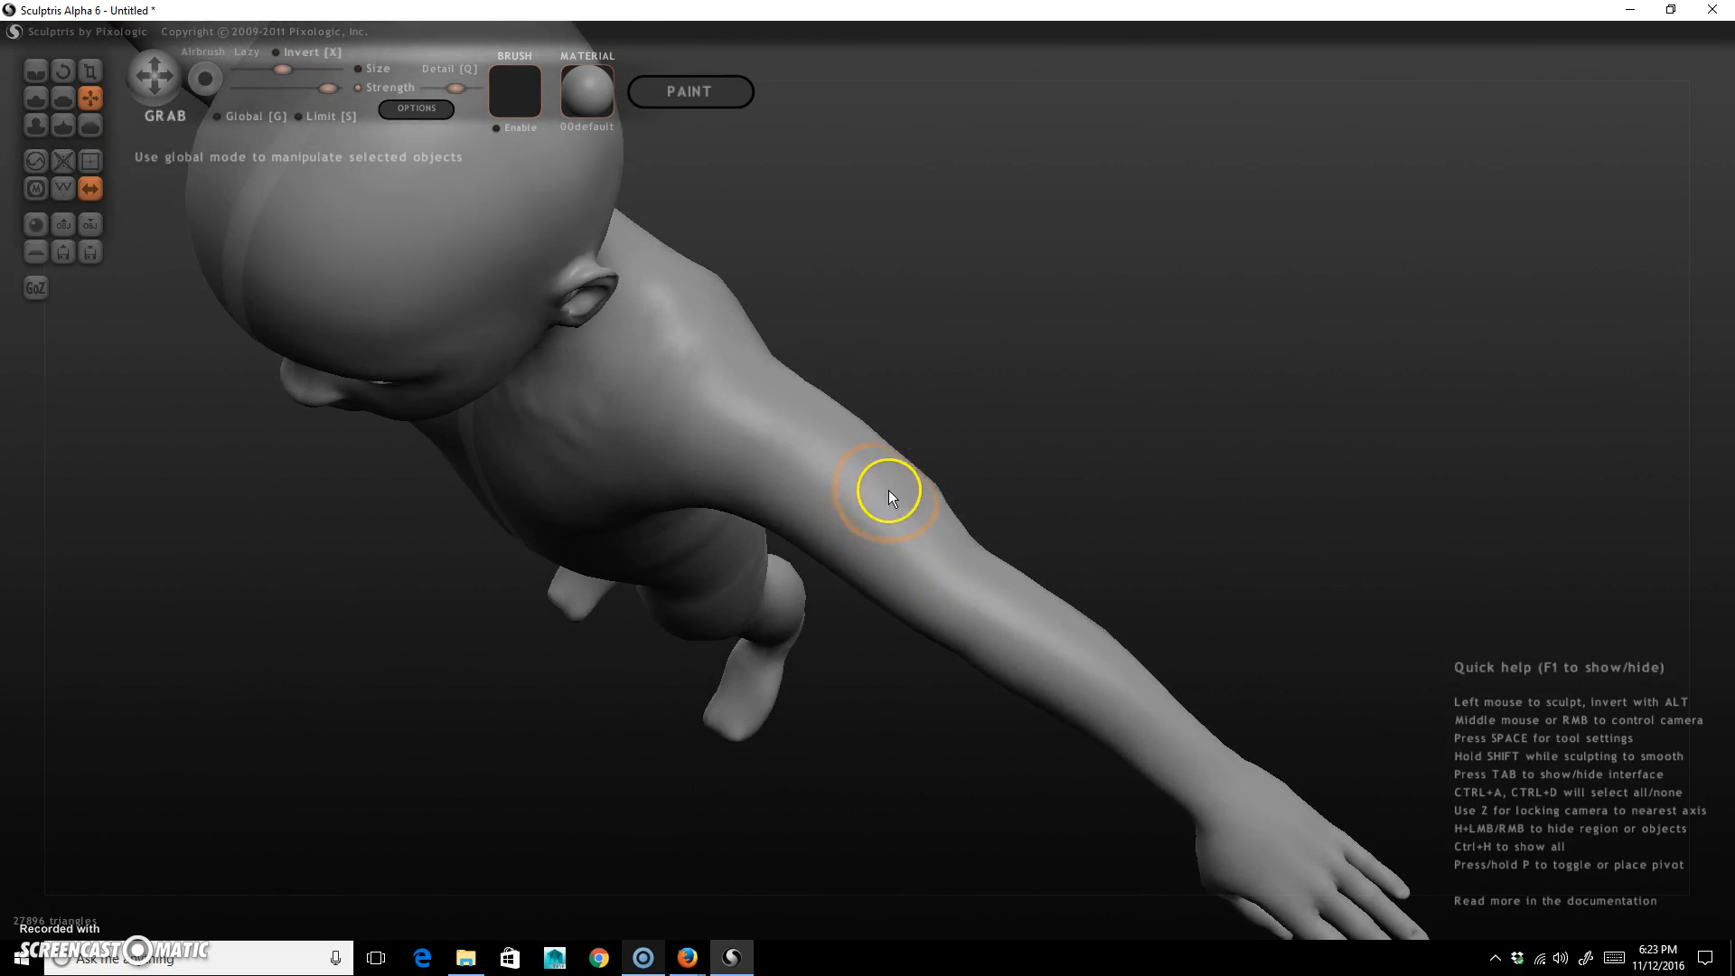
{"action": "key", "text": "m"}
{"action": "mouse_move", "coordinate": [899, 484]}
{"action": "left_mouse_down"}
{"action": "mouse_move", "coordinate": [856, 504]}
{"action": "mouse_move", "coordinate": [872, 425]}
{"action": "mouse_move", "coordinate": [767, 473]}
{"action": "mouse_move", "coordinate": [778, 403]}
{"action": "left_mouse_up"}
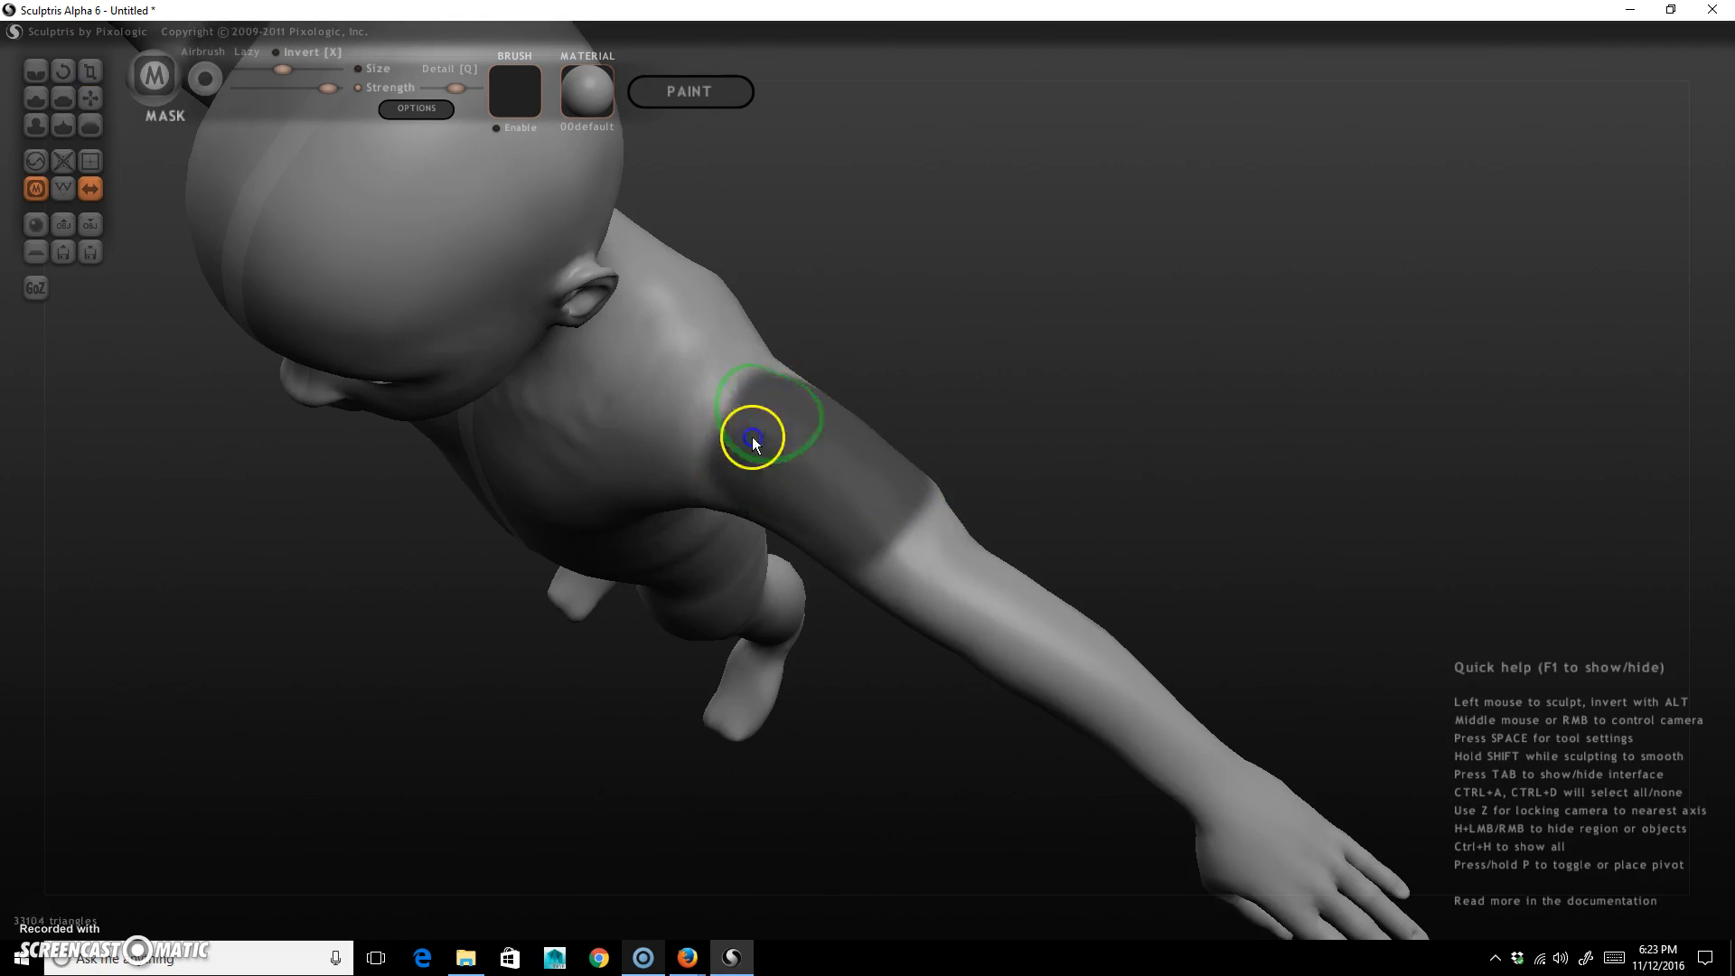
{"action": "key", "text": "g"}
{"action": "mouse_move", "coordinate": [961, 410]}
{"action": "left_mouse_down"}
{"action": "mouse_move", "coordinate": [1062, 234]}
{"action": "mouse_move", "coordinate": [832, 399]}
{"action": "mouse_move", "coordinate": [871, 418]}
{"action": "mouse_move", "coordinate": [886, 380]}
{"action": "mouse_move", "coordinate": [830, 502]}
{"action": "mouse_move", "coordinate": [774, 399]}
{"action": "mouse_move", "coordinate": [837, 484]}
{"action": "mouse_move", "coordinate": [1039, 627]}
{"action": "mouse_move", "coordinate": [961, 589]}
{"action": "left_mouse_up"}
{"action": "key", "text": "m"}
{"action": "key", "text": "g"}
{"action": "mouse_move", "coordinate": [735, 504]}
{"action": "left_mouse_down"}
{"action": "mouse_move", "coordinate": [729, 519]}
{"action": "mouse_move", "coordinate": [754, 522]}
{"action": "mouse_move", "coordinate": [732, 506]}
{"action": "left_mouse_up"}
{"action": "key", "text": "space"}
{"action": "key", "text": "ctrl+z"}
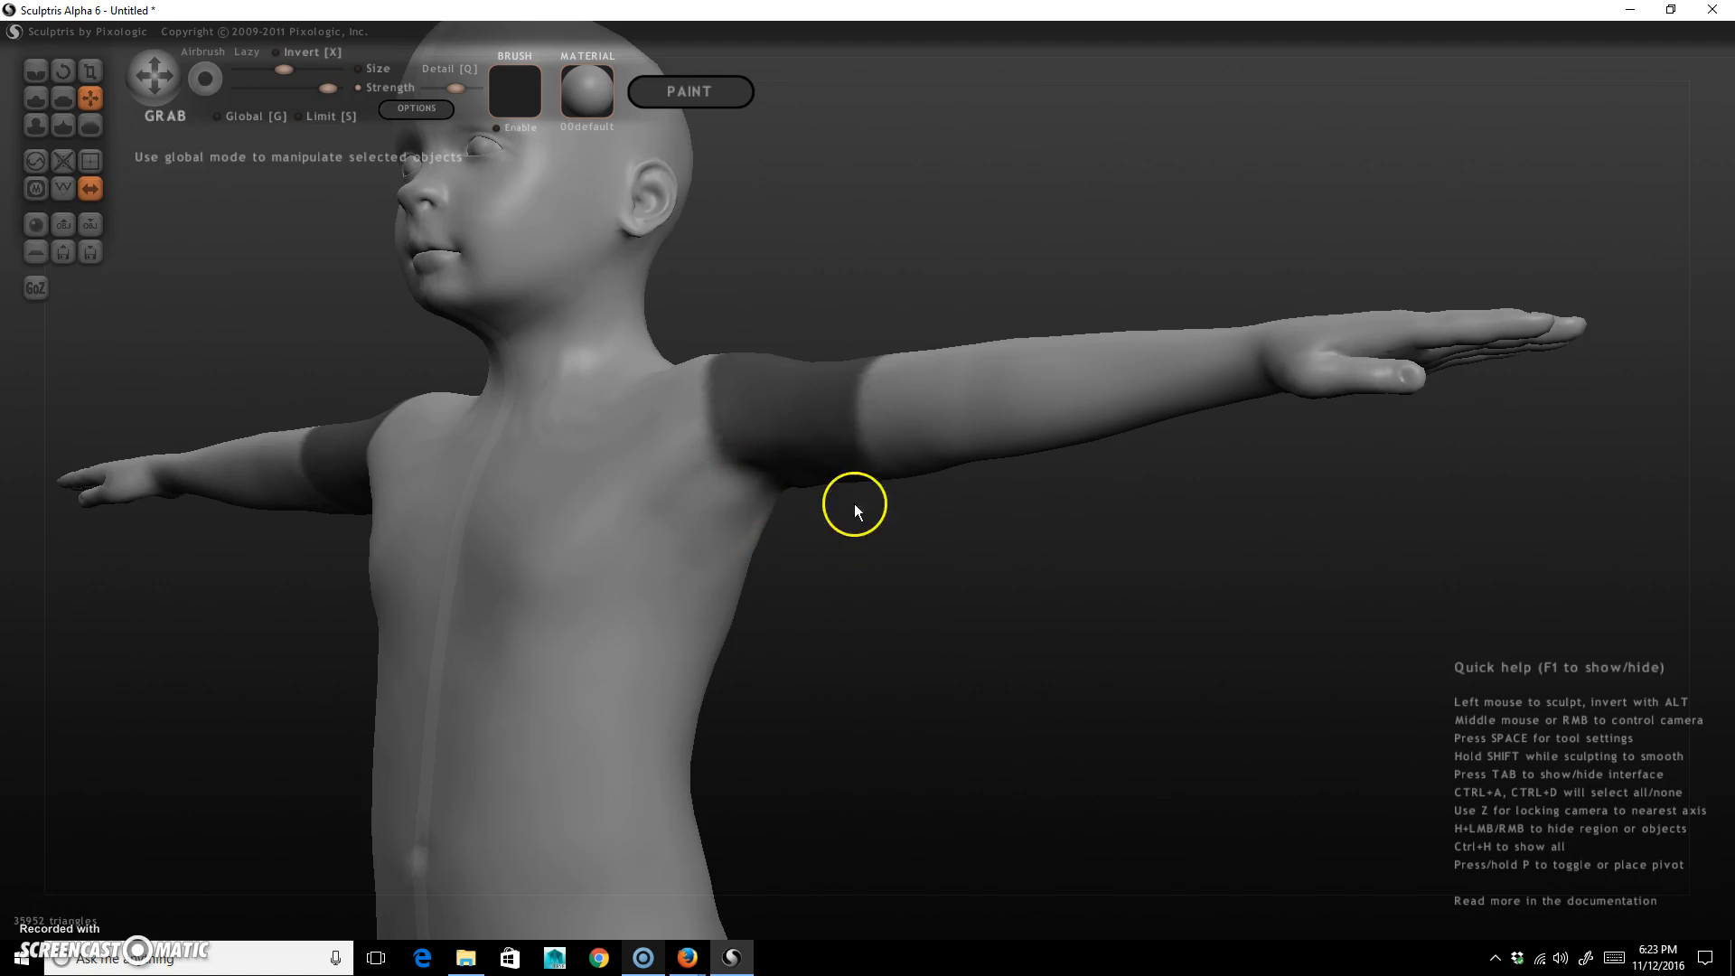
Extend the sleeve mask around the underside and back of the upper arm until it wraps fully.
{"action": "mouse_move", "coordinate": [900, 582]}
{"action": "left_mouse_down"}
{"action": "mouse_move", "coordinate": [883, 496]}
{"action": "mouse_move", "coordinate": [798, 488]}
{"action": "mouse_move", "coordinate": [759, 453]}
{"action": "mouse_move", "coordinate": [878, 497]}
{"action": "left_mouse_up"}
{"action": "mouse_move", "coordinate": [845, 393]}
{"action": "left_mouse_down", "text": "ctrl"}
{"action": "mouse_move", "coordinate": [870, 481]}
{"action": "mouse_move", "coordinate": [833, 365]}
{"action": "left_mouse_up", "text": "ctrl"}
{"action": "left_click_drag", "start_coordinate": [779, 457], "coordinate": [764, 389], "text": "ctrl"}
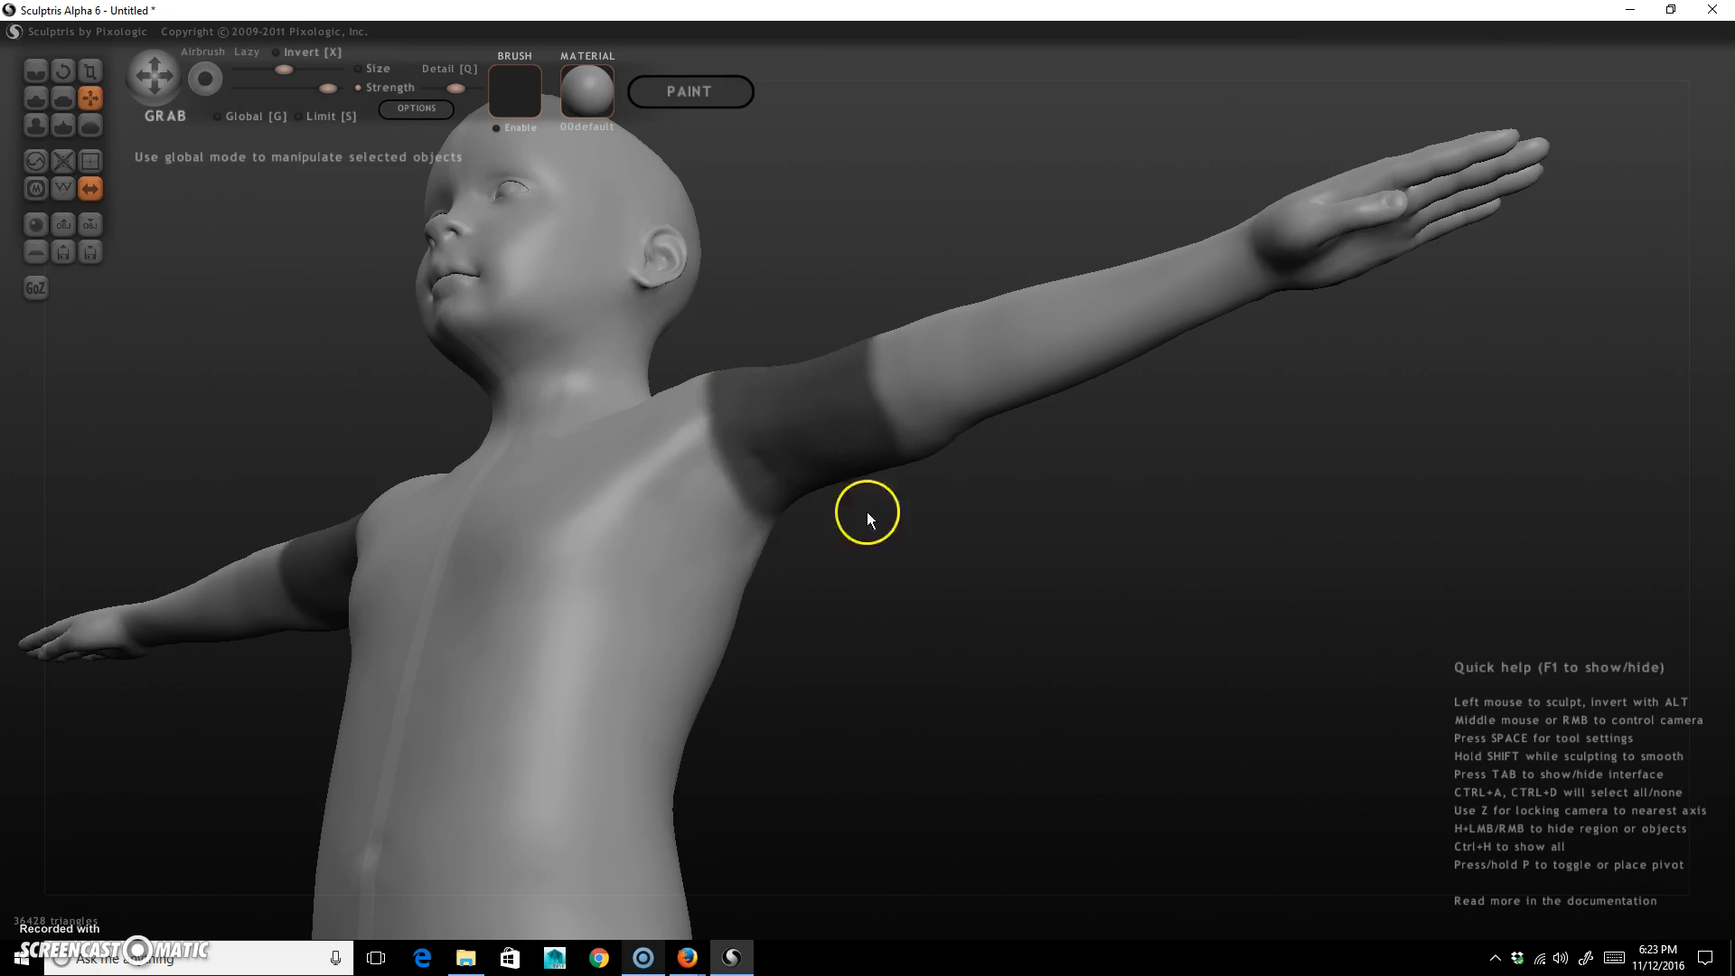
{"action": "mouse_move", "coordinate": [978, 527]}
{"action": "left_mouse_down"}
{"action": "mouse_move", "coordinate": [1111, 491]}
{"action": "mouse_move", "coordinate": [841, 464]}
{"action": "mouse_move", "coordinate": [797, 675]}
{"action": "mouse_move", "coordinate": [639, 554]}
{"action": "mouse_move", "coordinate": [581, 452]}
{"action": "mouse_move", "coordinate": [828, 426]}
{"action": "mouse_move", "coordinate": [843, 477]}
{"action": "mouse_move", "coordinate": [855, 413]}
{"action": "mouse_move", "coordinate": [841, 484]}
{"action": "mouse_move", "coordinate": [970, 408]}
{"action": "left_mouse_up"}
{"action": "key", "text": "ctrl+z"}
{"action": "key", "text": "m"}
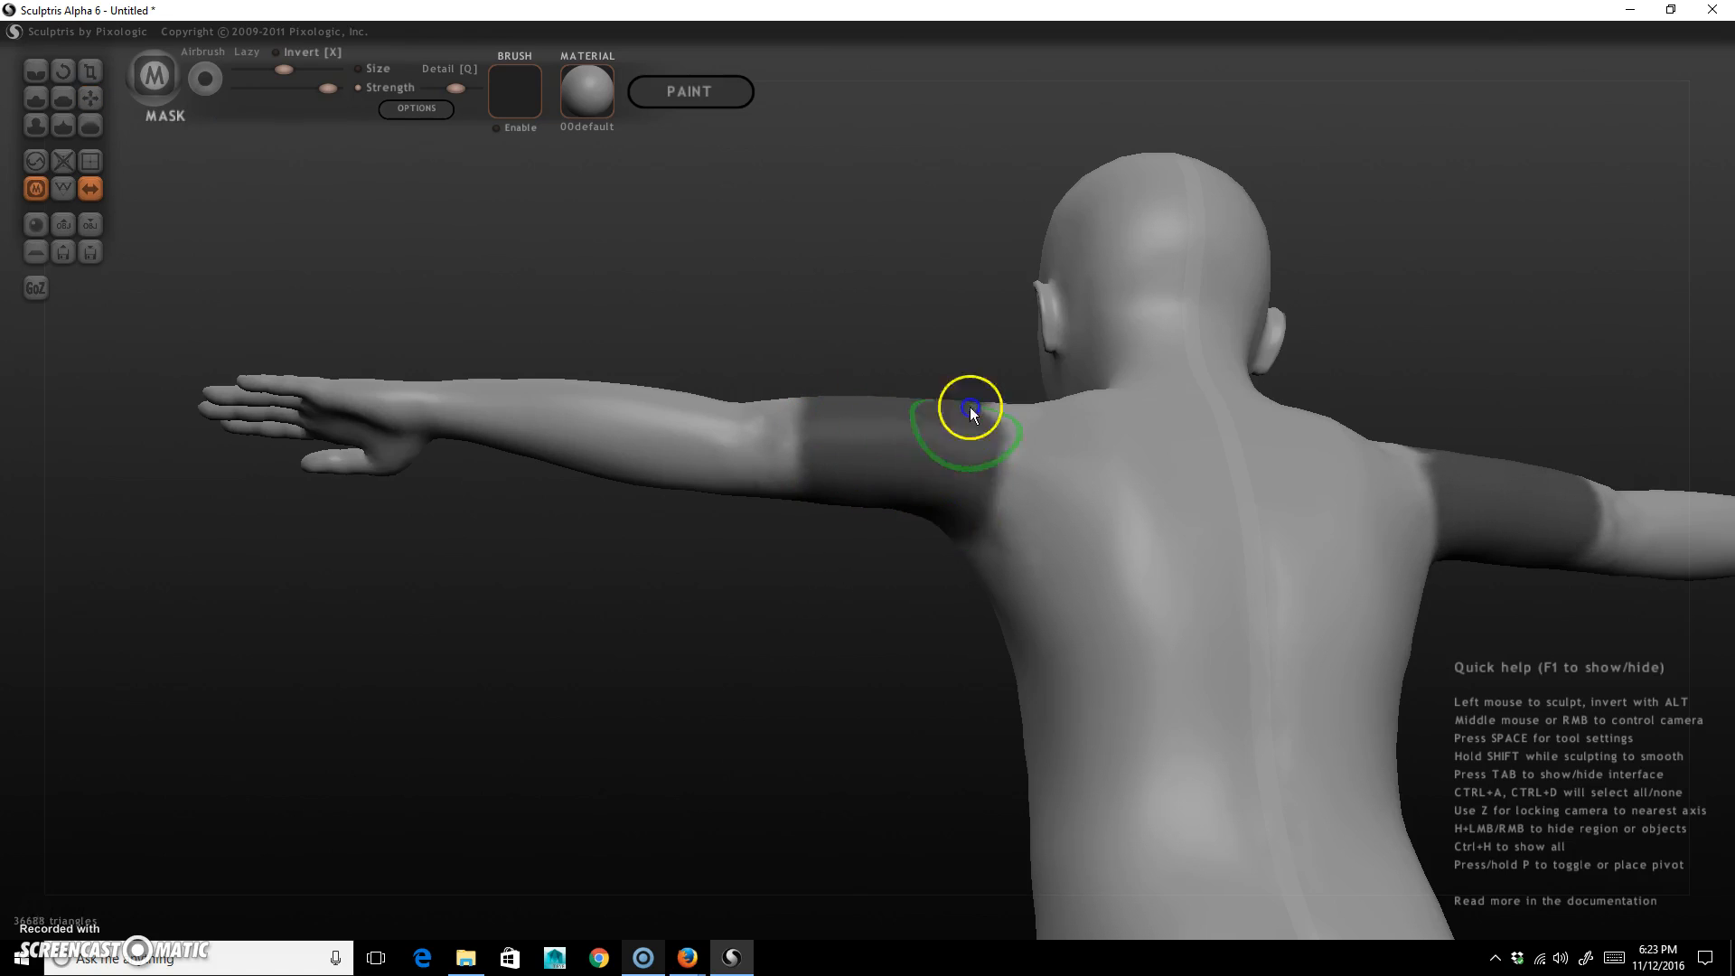
{"action": "key", "text": "g"}
{"action": "mouse_move", "coordinate": [802, 689]}
{"action": "left_mouse_down"}
{"action": "mouse_move", "coordinate": [1030, 473]}
{"action": "mouse_move", "coordinate": [1216, 484]}
{"action": "mouse_move", "coordinate": [840, 445]}
{"action": "mouse_move", "coordinate": [898, 434]}
{"action": "mouse_move", "coordinate": [1224, 631]}
{"action": "mouse_move", "coordinate": [1026, 644]}
{"action": "mouse_move", "coordinate": [1093, 762]}
{"action": "mouse_move", "coordinate": [1009, 733]}
{"action": "left_mouse_up"}
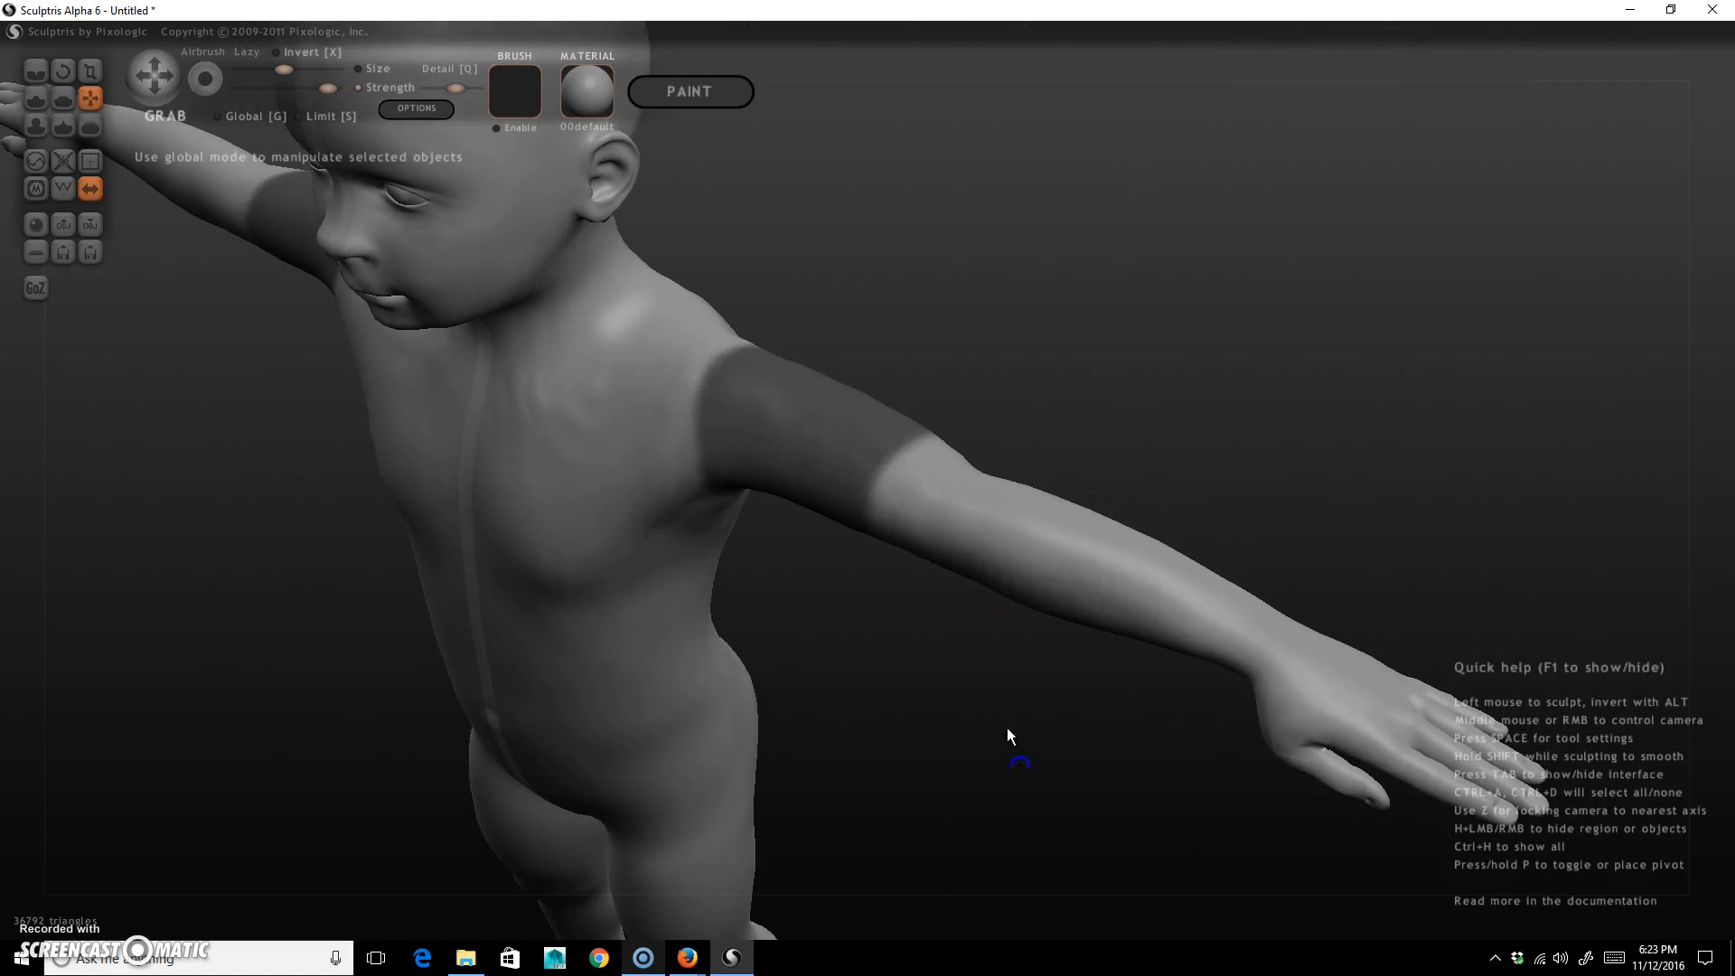
Invert the mask and enlarge the upper arm areas with the global Scale tool to form short sleeves.
{"action": "left_click", "coordinate": [1129, 347], "text": "ctrl"}
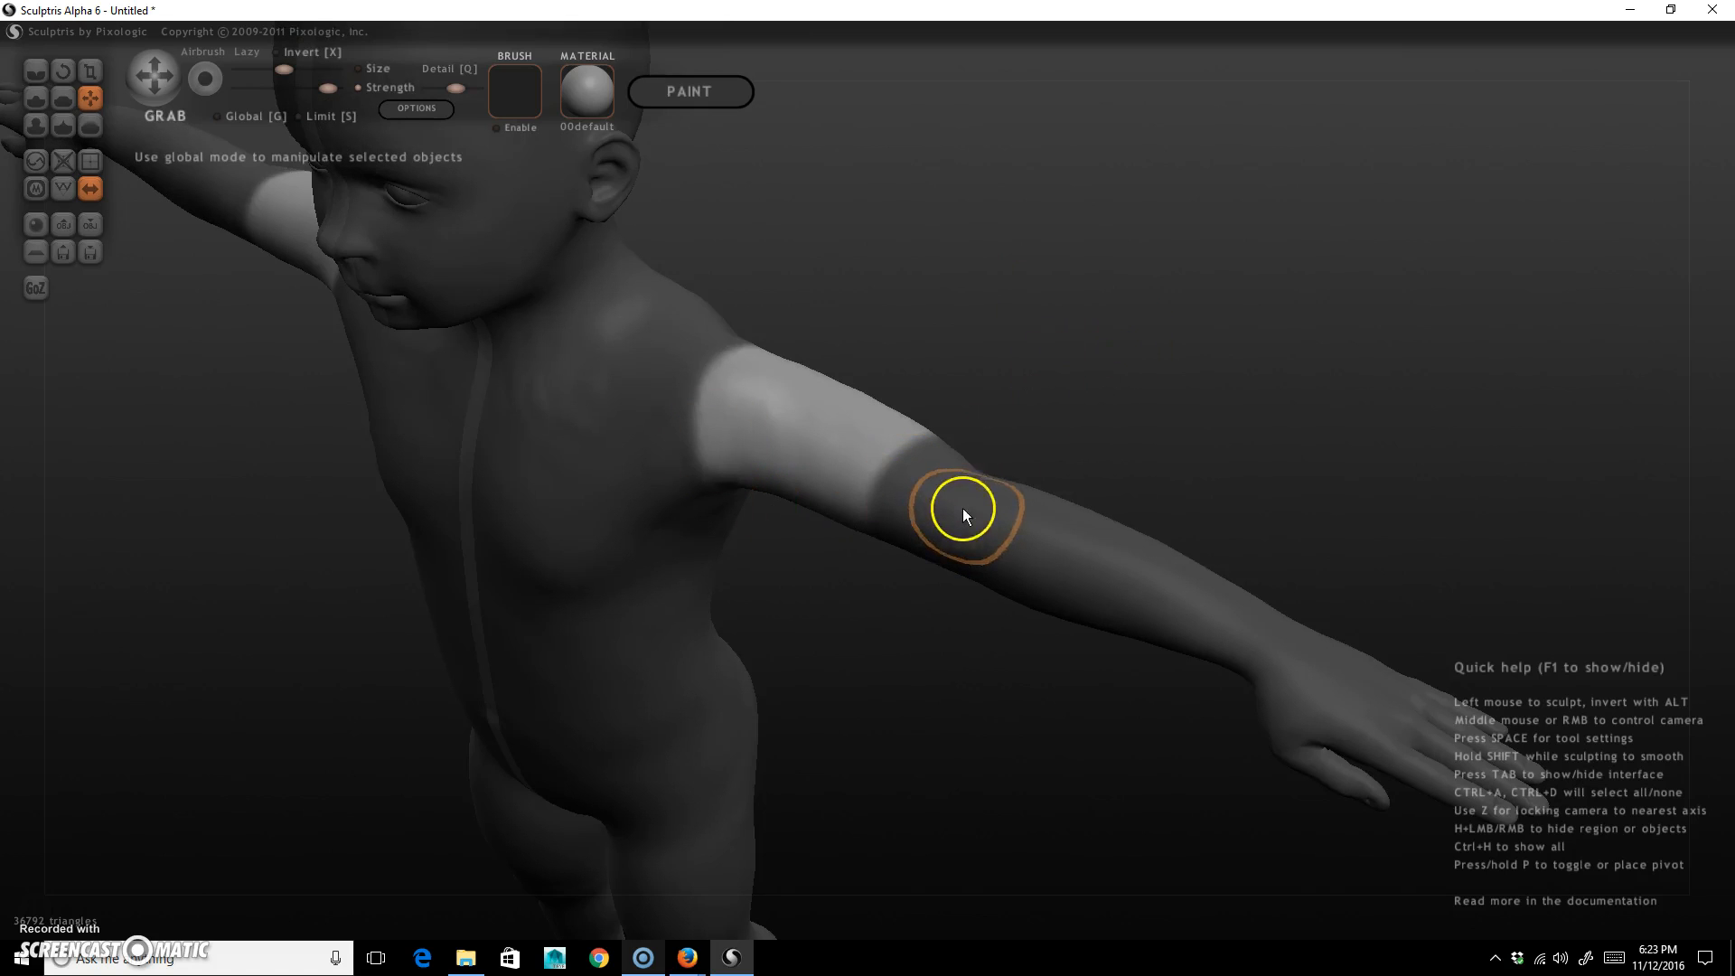
{"action": "left_click", "coordinate": [98, 68]}
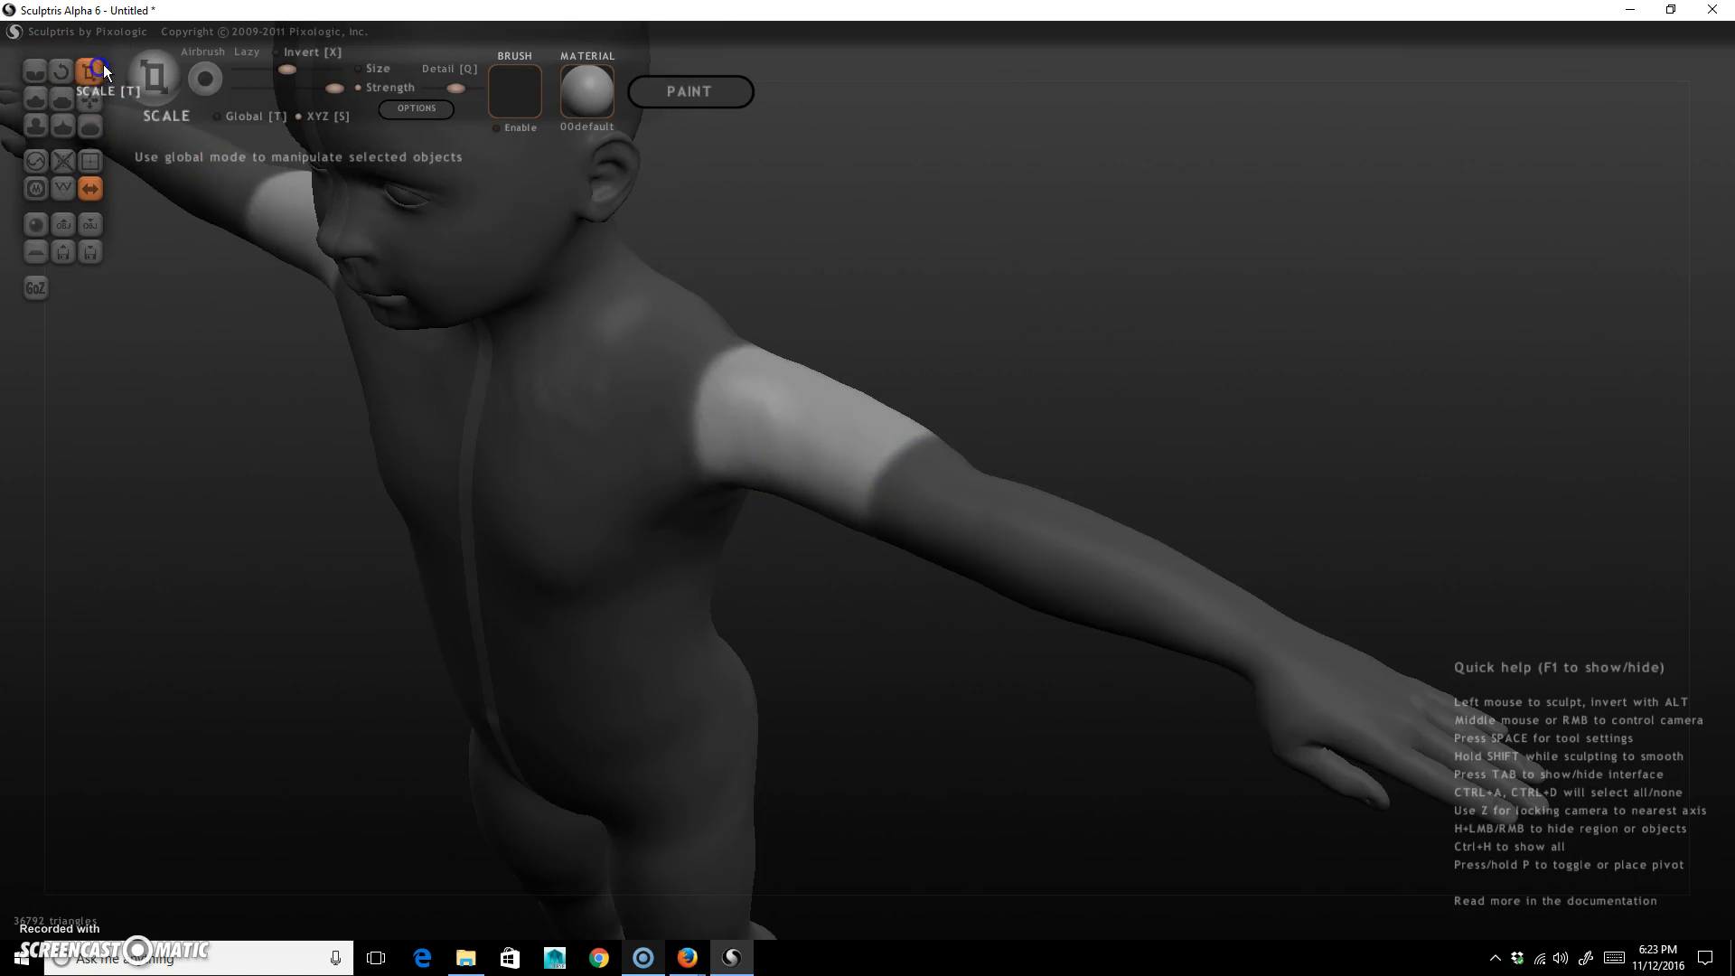
{"action": "left_click_drag", "start_coordinate": [1121, 385], "coordinate": [1075, 306]}
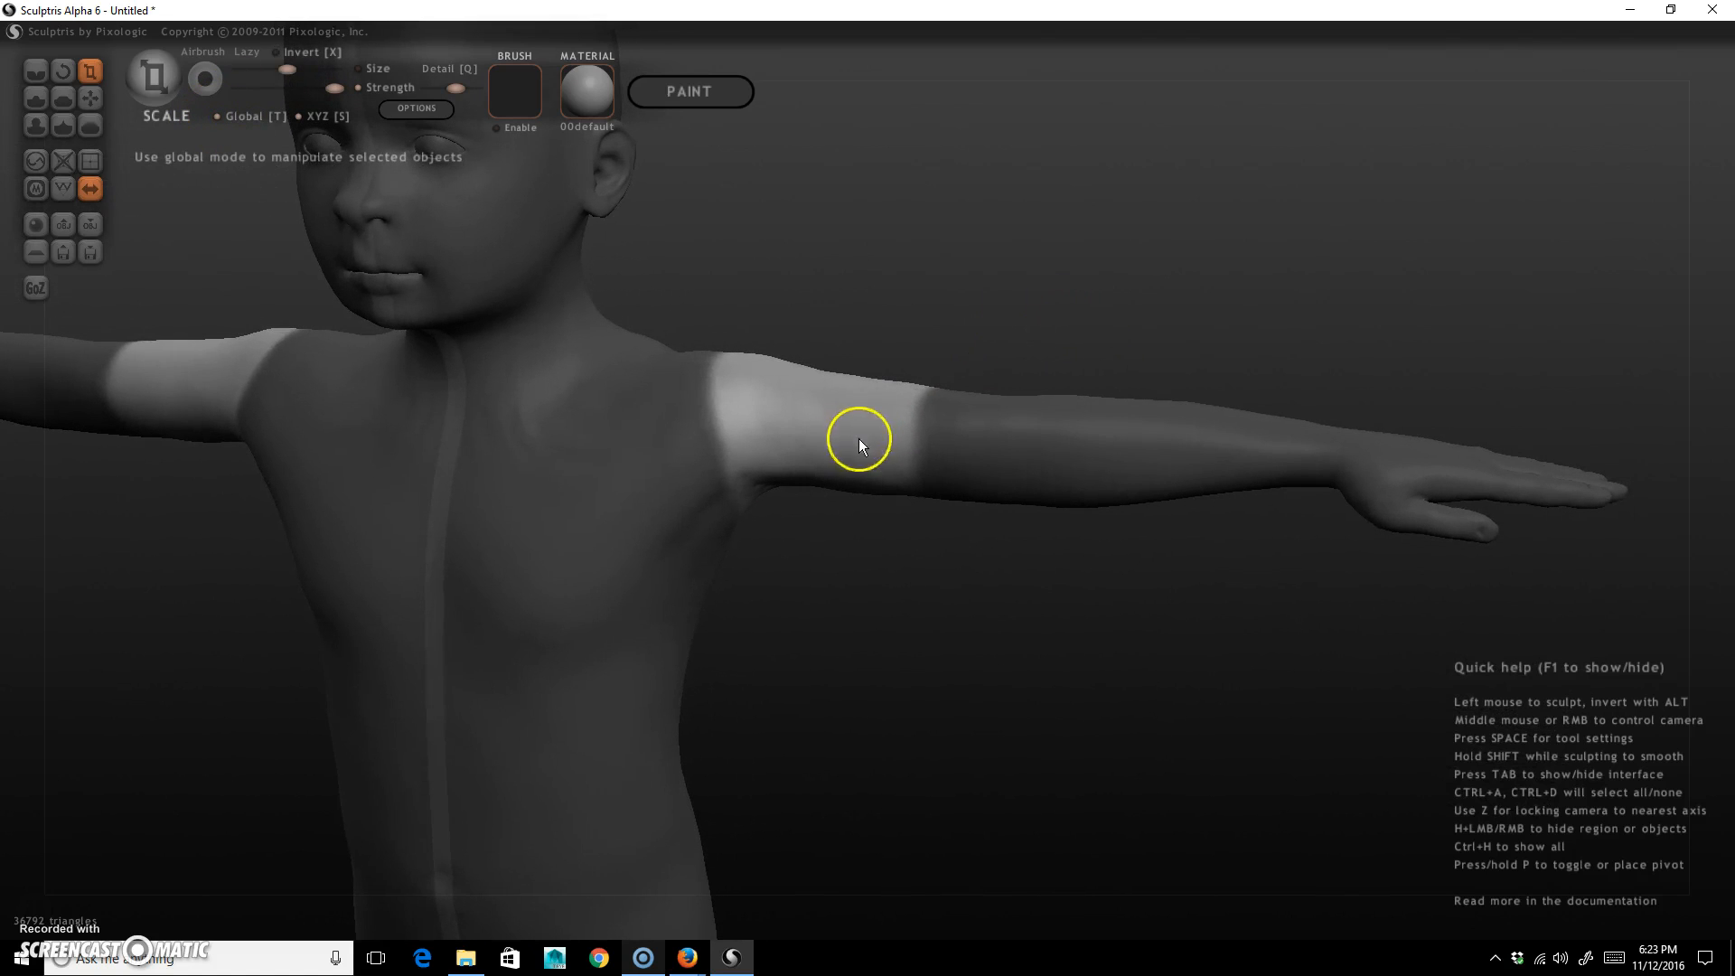
{"action": "mouse_move", "coordinate": [860, 437]}
{"action": "left_mouse_down"}
{"action": "mouse_move", "coordinate": [911, 394]}
{"action": "mouse_move", "coordinate": [895, 402]}
{"action": "left_mouse_up"}
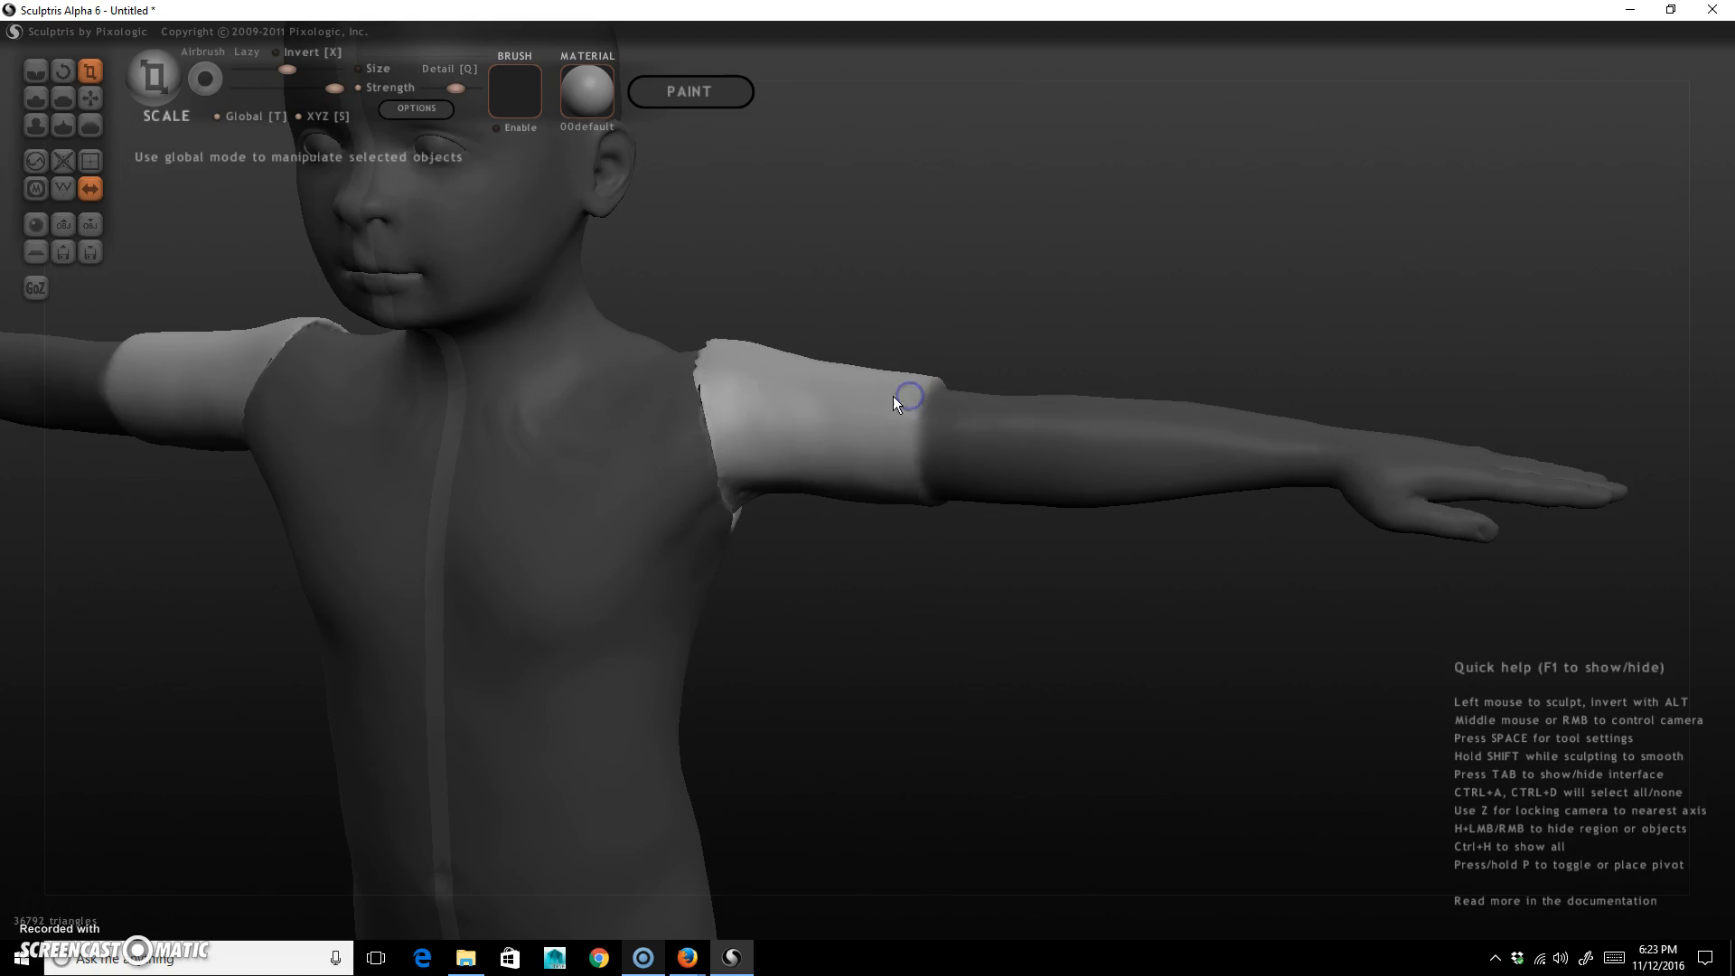
Smooth the edges of the raised sleeves with the Grab tool active and clear the mask.
{"action": "left_click", "coordinate": [91, 97]}
{"action": "mouse_move", "coordinate": [849, 557]}
{"action": "left_mouse_down"}
{"action": "mouse_move", "coordinate": [883, 512]}
{"action": "mouse_move", "coordinate": [913, 593]}
{"action": "mouse_move", "coordinate": [866, 451]}
{"action": "left_mouse_up"}
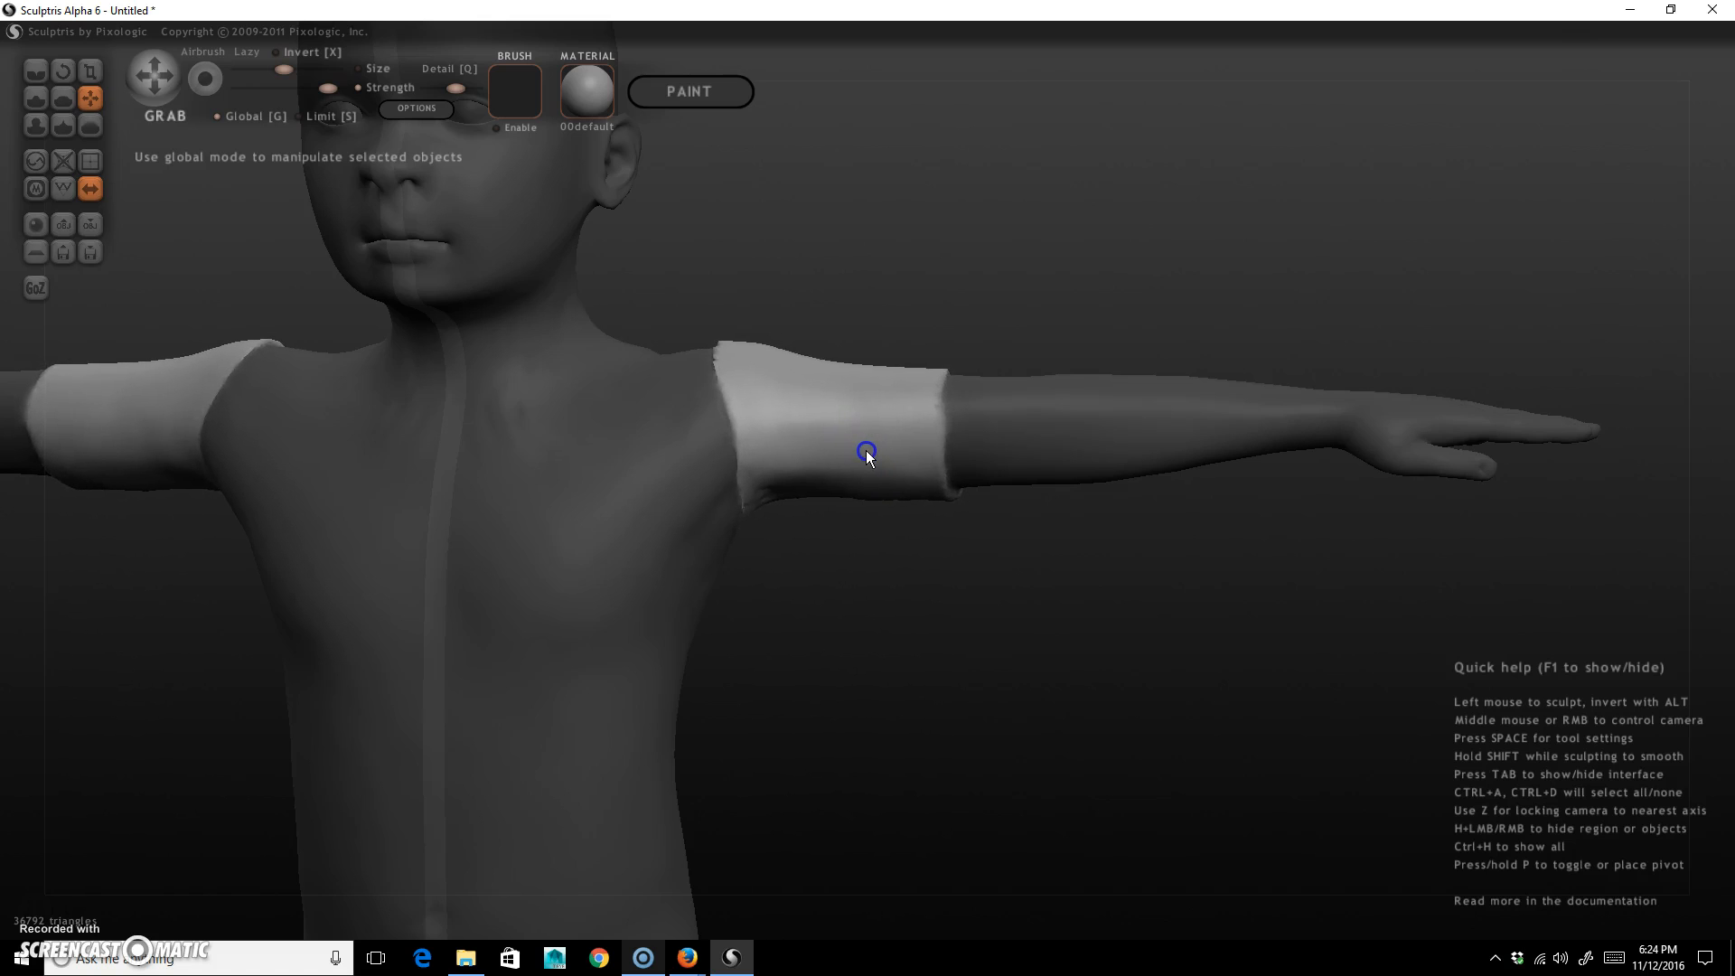
{"action": "left_click_drag", "start_coordinate": [1054, 639], "coordinate": [757, 417]}
{"action": "left_click_drag", "start_coordinate": [859, 463], "coordinate": [1225, 637]}
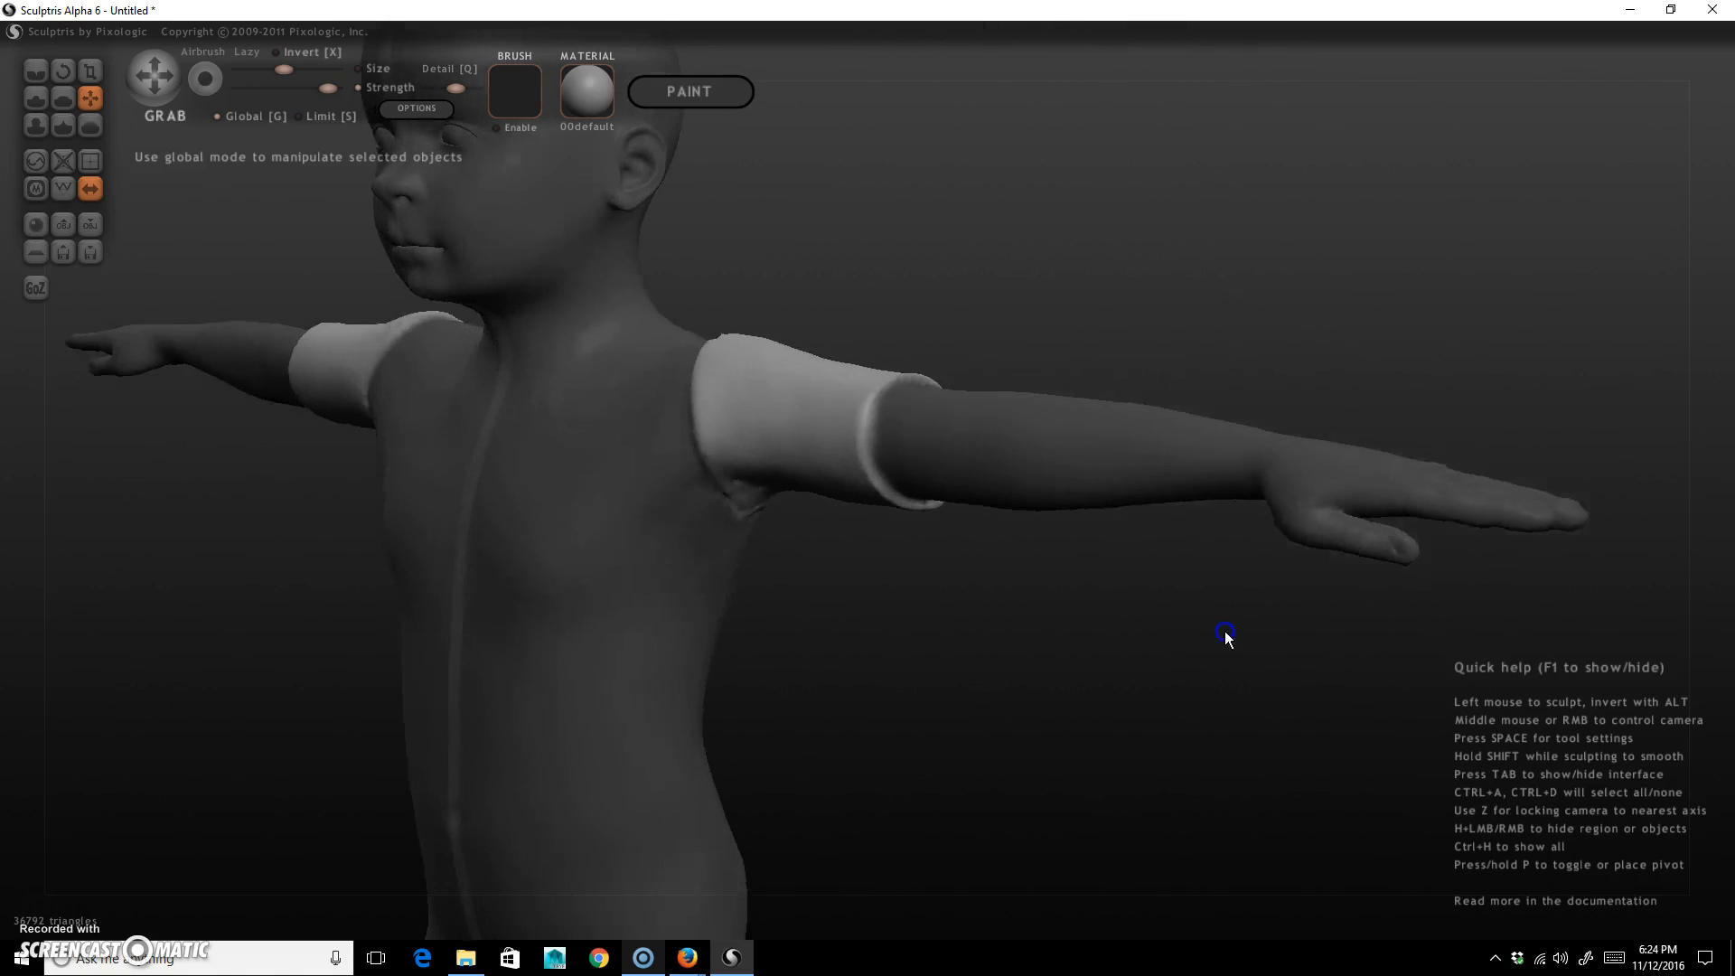
{"action": "left_click_drag", "start_coordinate": [1088, 290], "coordinate": [1217, 258]}
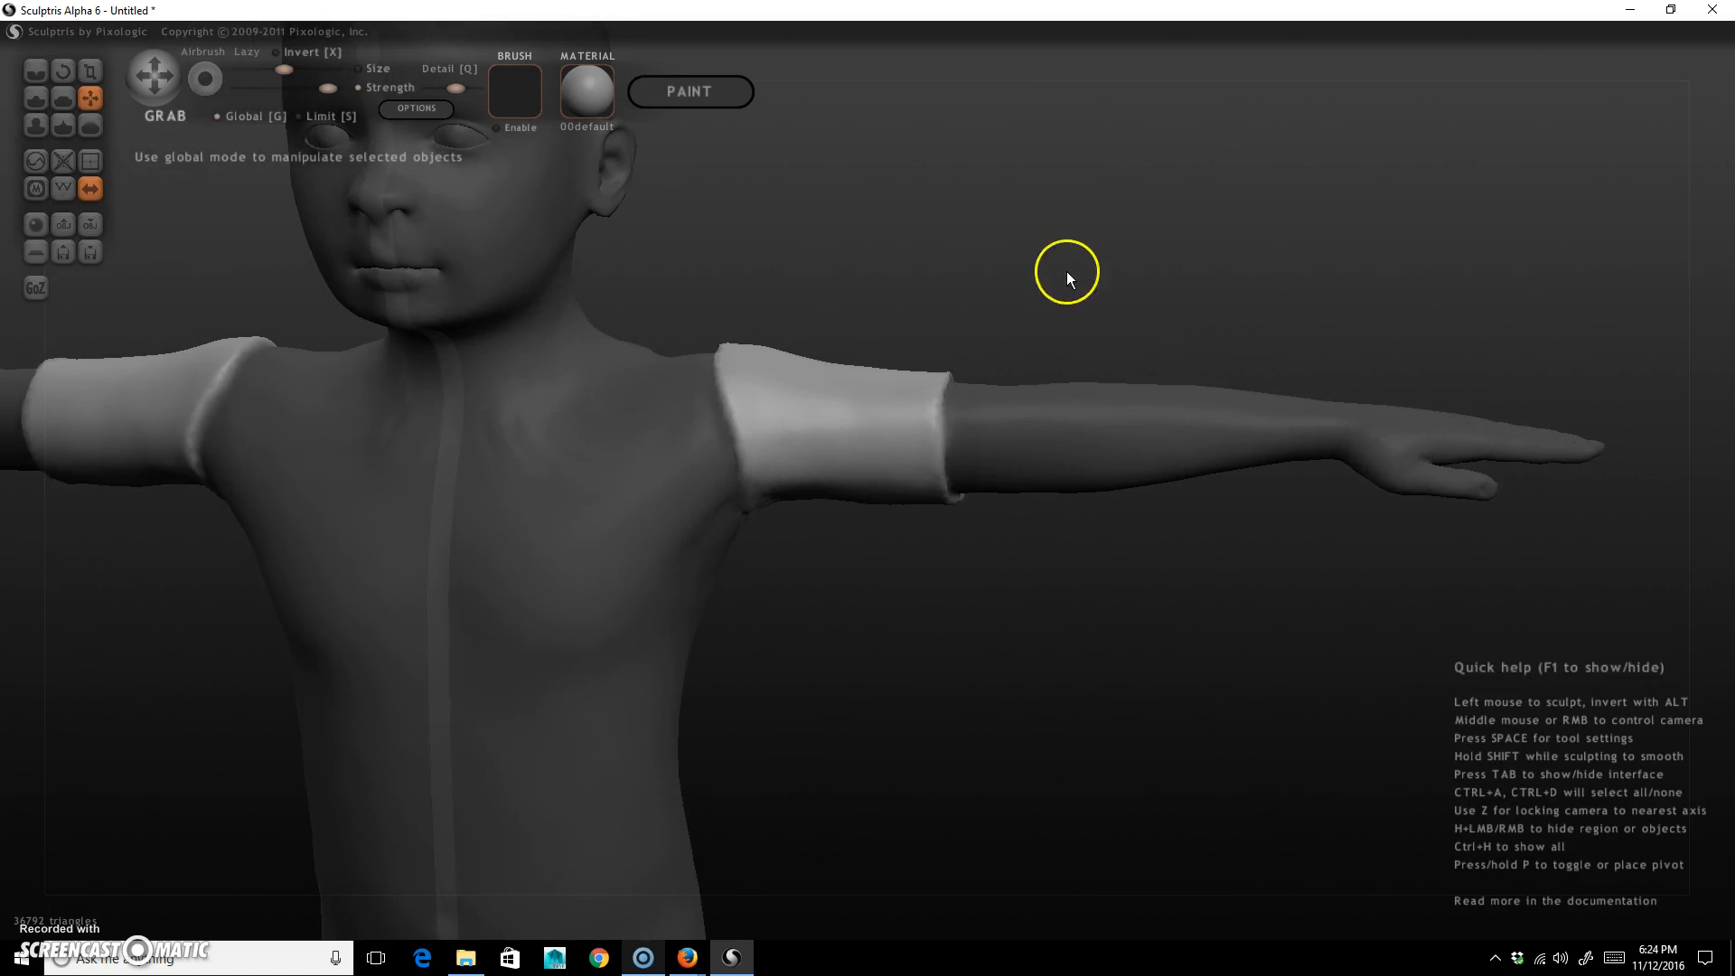
{"action": "left_click", "coordinate": [1053, 306]}
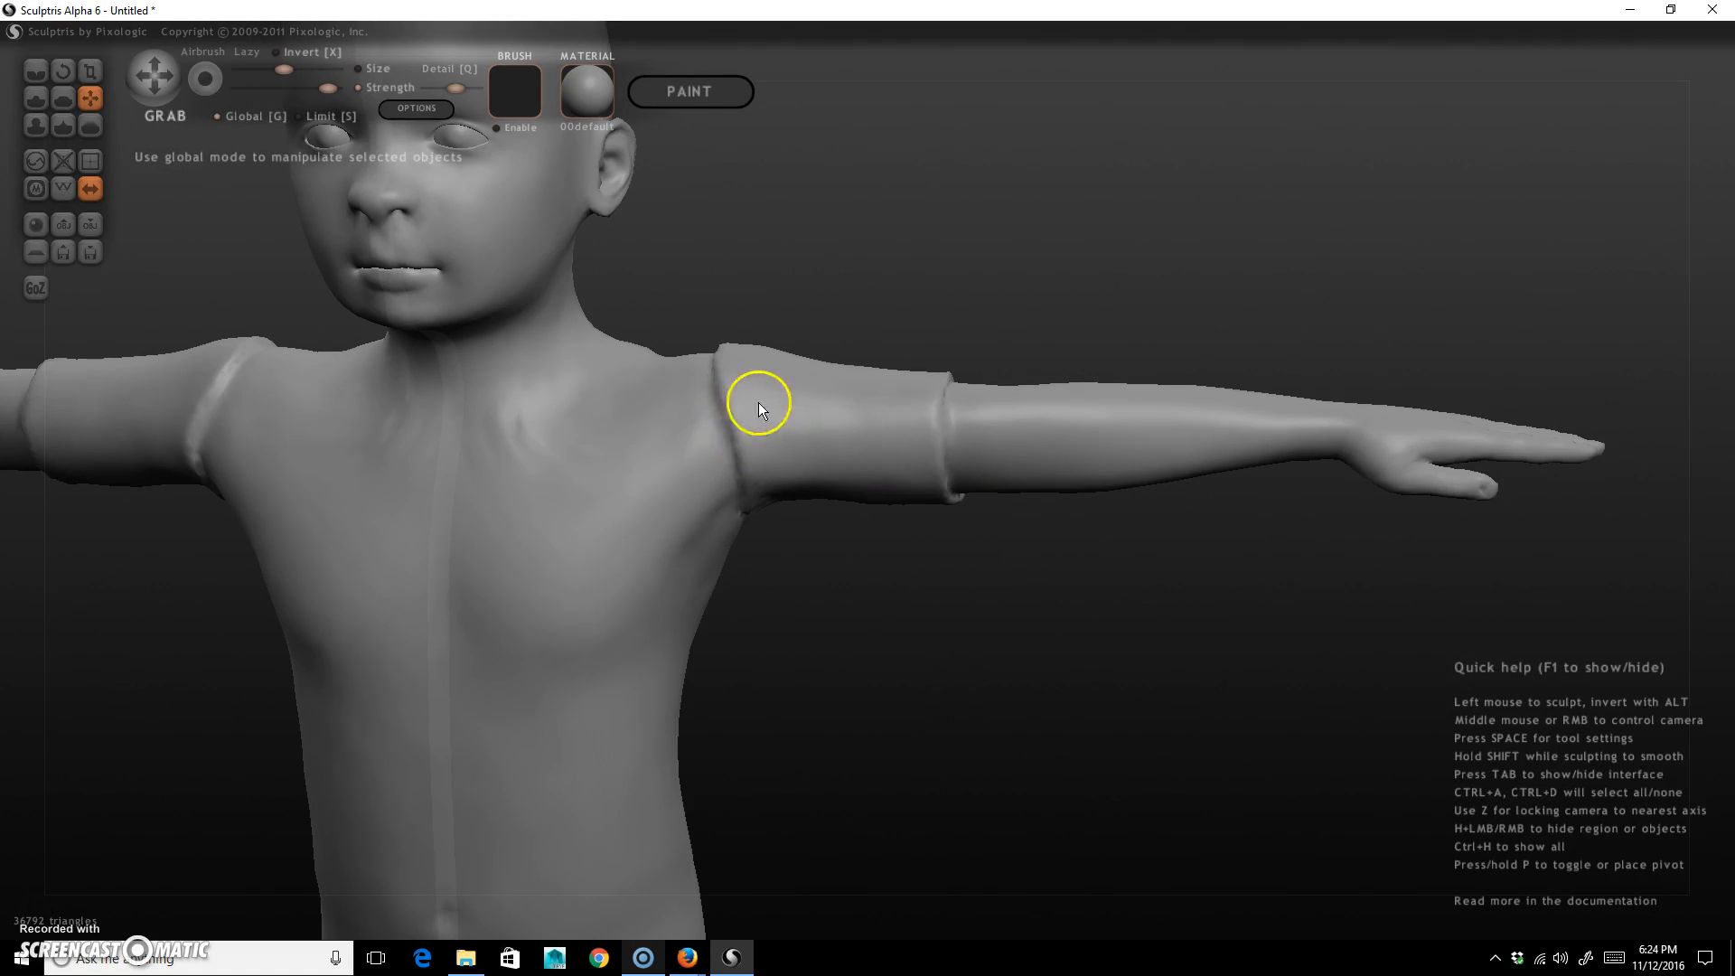
Switch to the Draw brush and smooth away the shoulder seam of the sleeves on the front and back.
{"action": "left_click", "coordinate": [38, 96]}
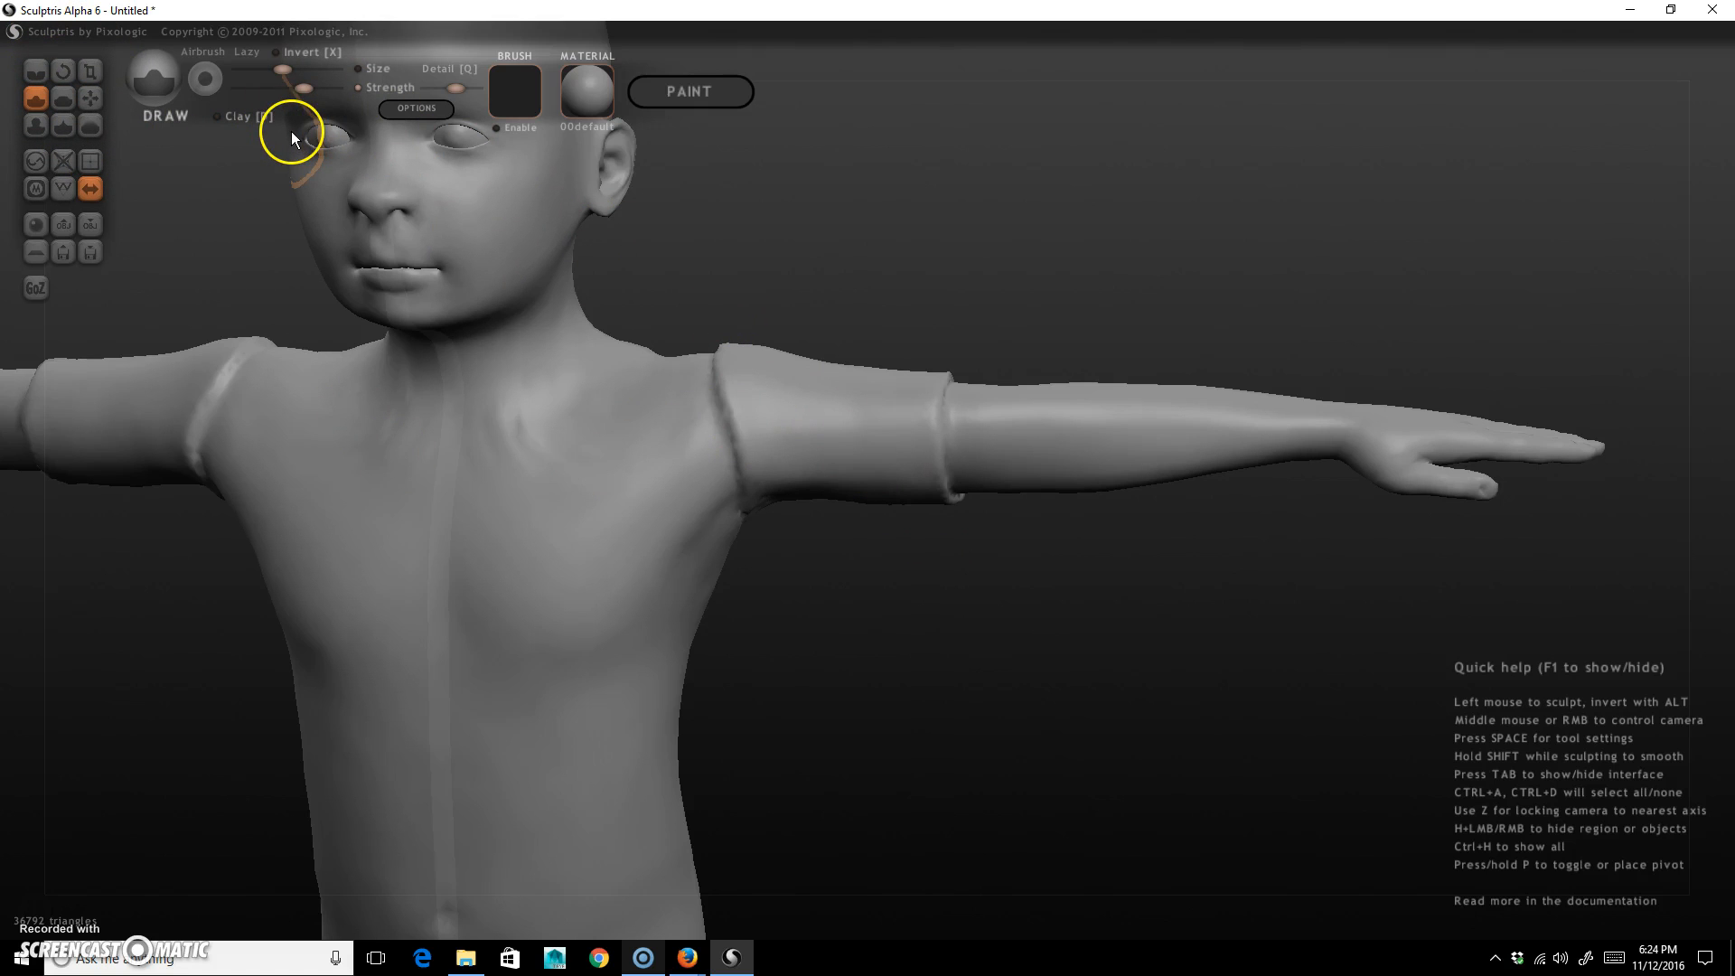
{"action": "mouse_move", "coordinate": [714, 399]}
{"action": "left_mouse_down", "text": "shift"}
{"action": "mouse_move", "coordinate": [729, 442]}
{"action": "mouse_move", "coordinate": [713, 356]}
{"action": "left_mouse_up", "text": "shift"}
{"action": "mouse_move", "coordinate": [909, 618]}
{"action": "left_mouse_down"}
{"action": "mouse_move", "coordinate": [805, 792]}
{"action": "mouse_move", "coordinate": [741, 351]}
{"action": "left_mouse_up"}
{"action": "left_click_drag", "start_coordinate": [1080, 399], "coordinate": [1000, 445]}
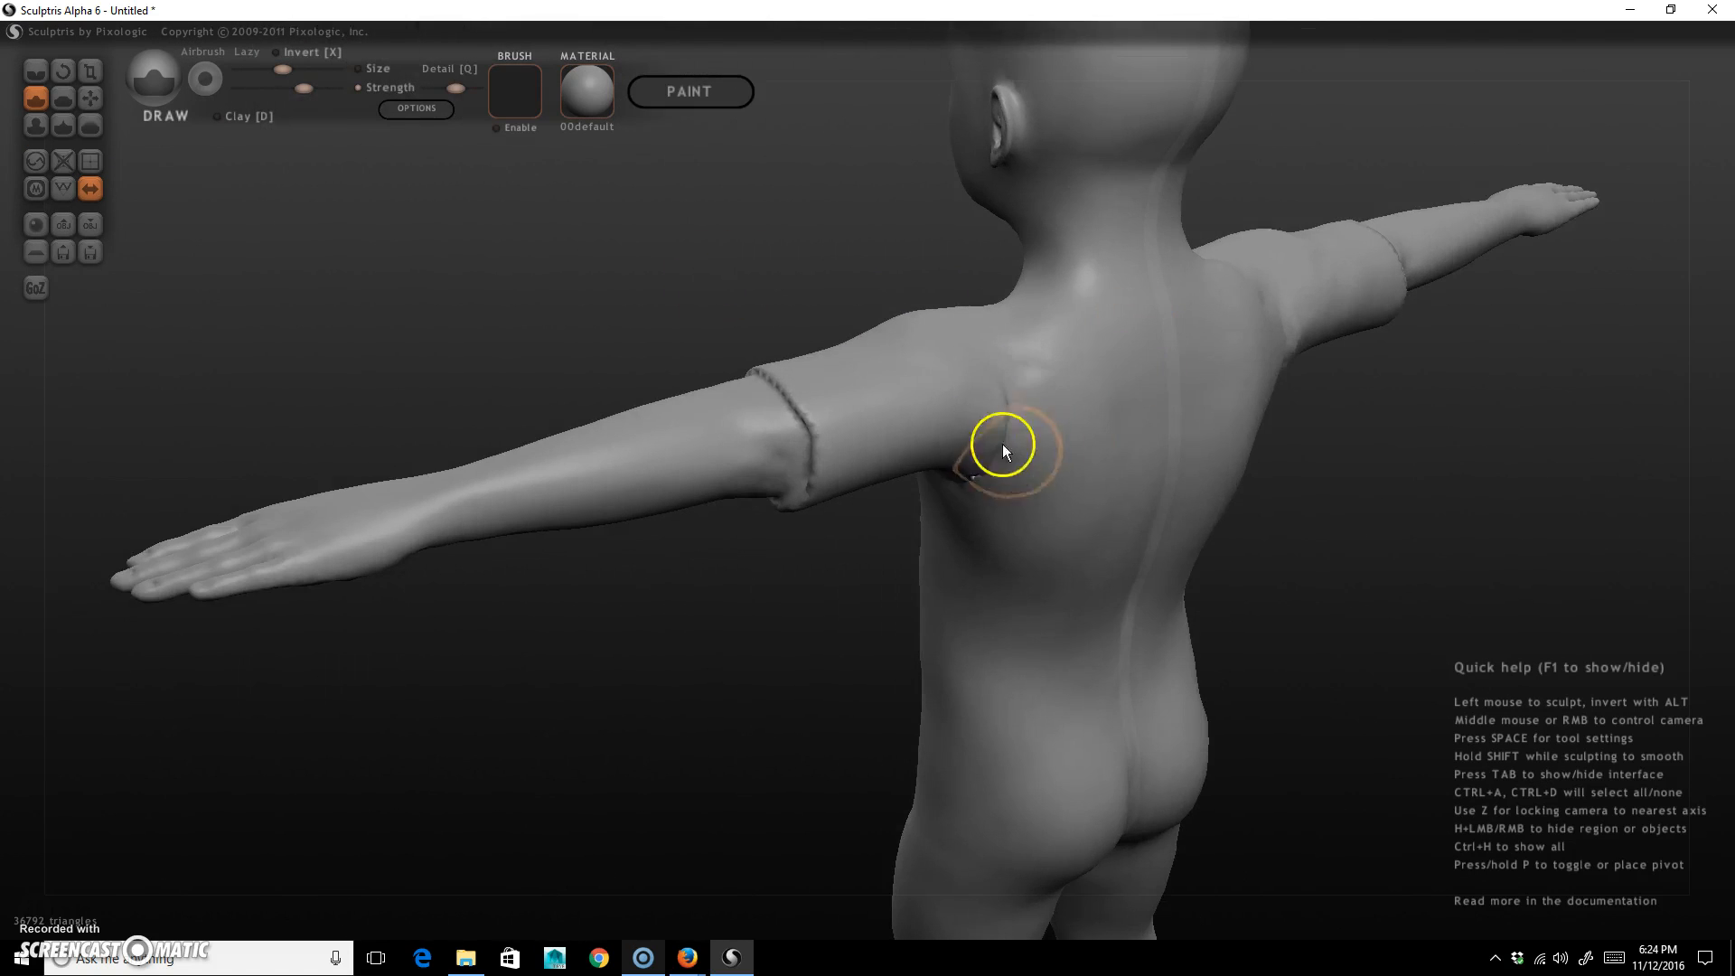
{"action": "left_click_drag", "start_coordinate": [806, 684], "coordinate": [842, 420]}
{"action": "left_click_drag", "start_coordinate": [1030, 415], "coordinate": [1278, 572]}
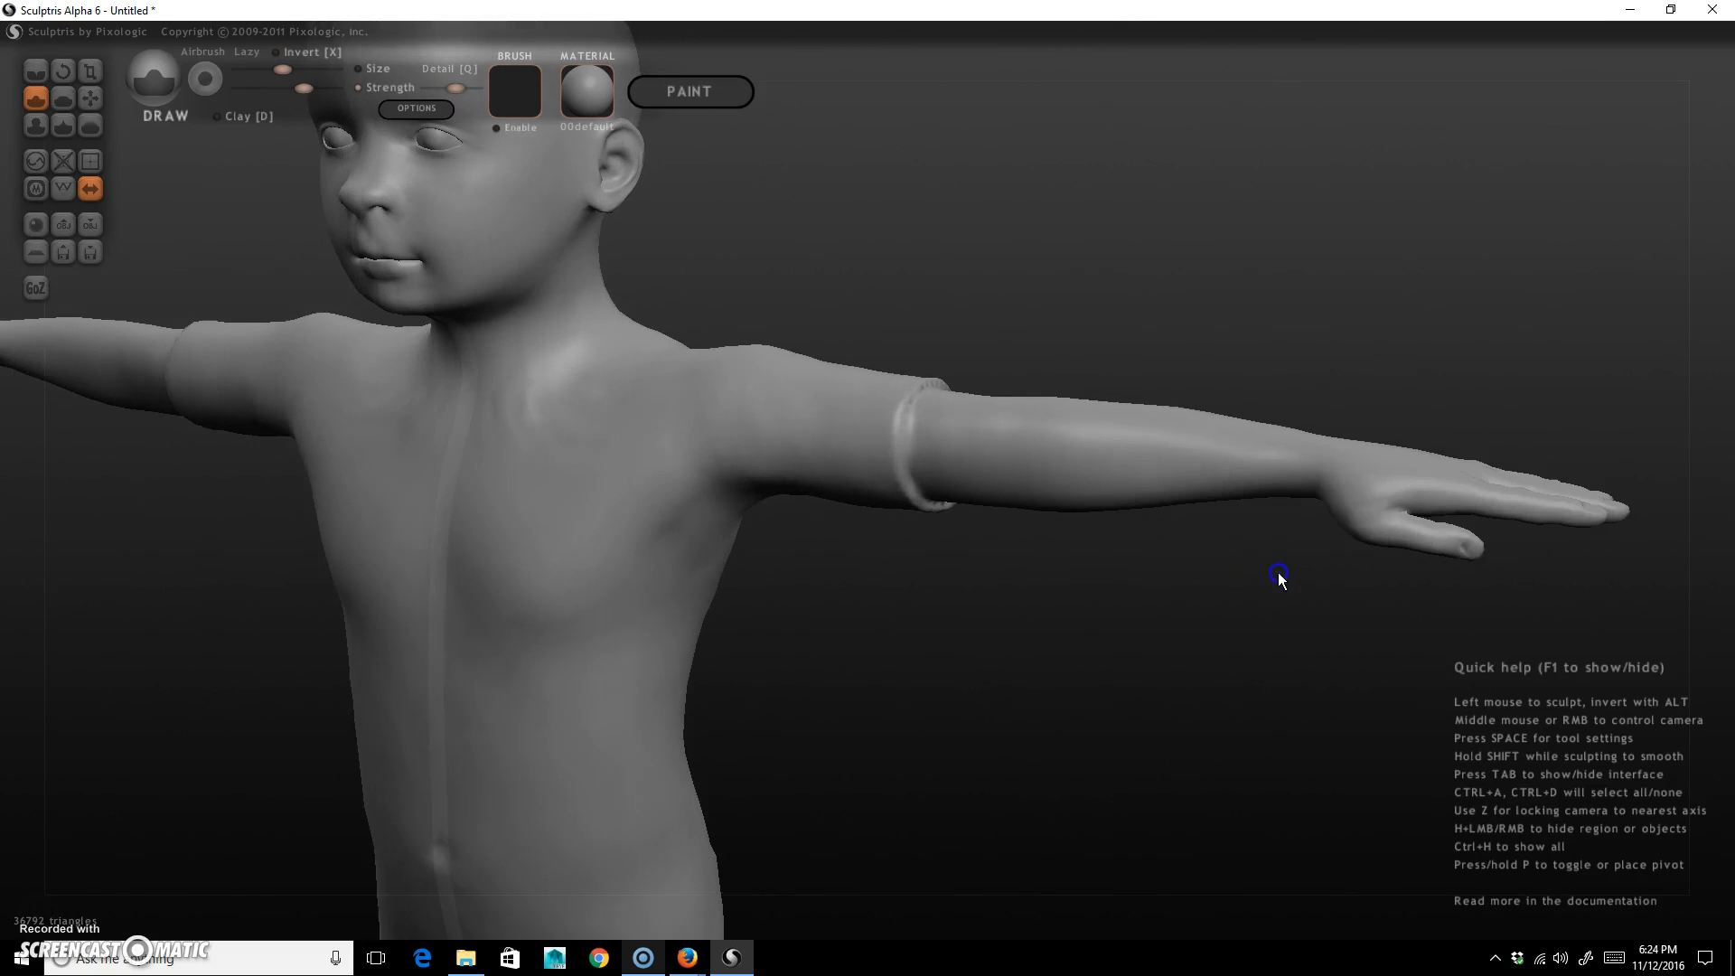
{"action": "mouse_move", "coordinate": [991, 632]}
{"action": "left_mouse_down"}
{"action": "mouse_move", "coordinate": [844, 597]}
{"action": "mouse_move", "coordinate": [898, 589]}
{"action": "mouse_move", "coordinate": [852, 589]}
{"action": "mouse_move", "coordinate": [1089, 635]}
{"action": "left_mouse_up"}
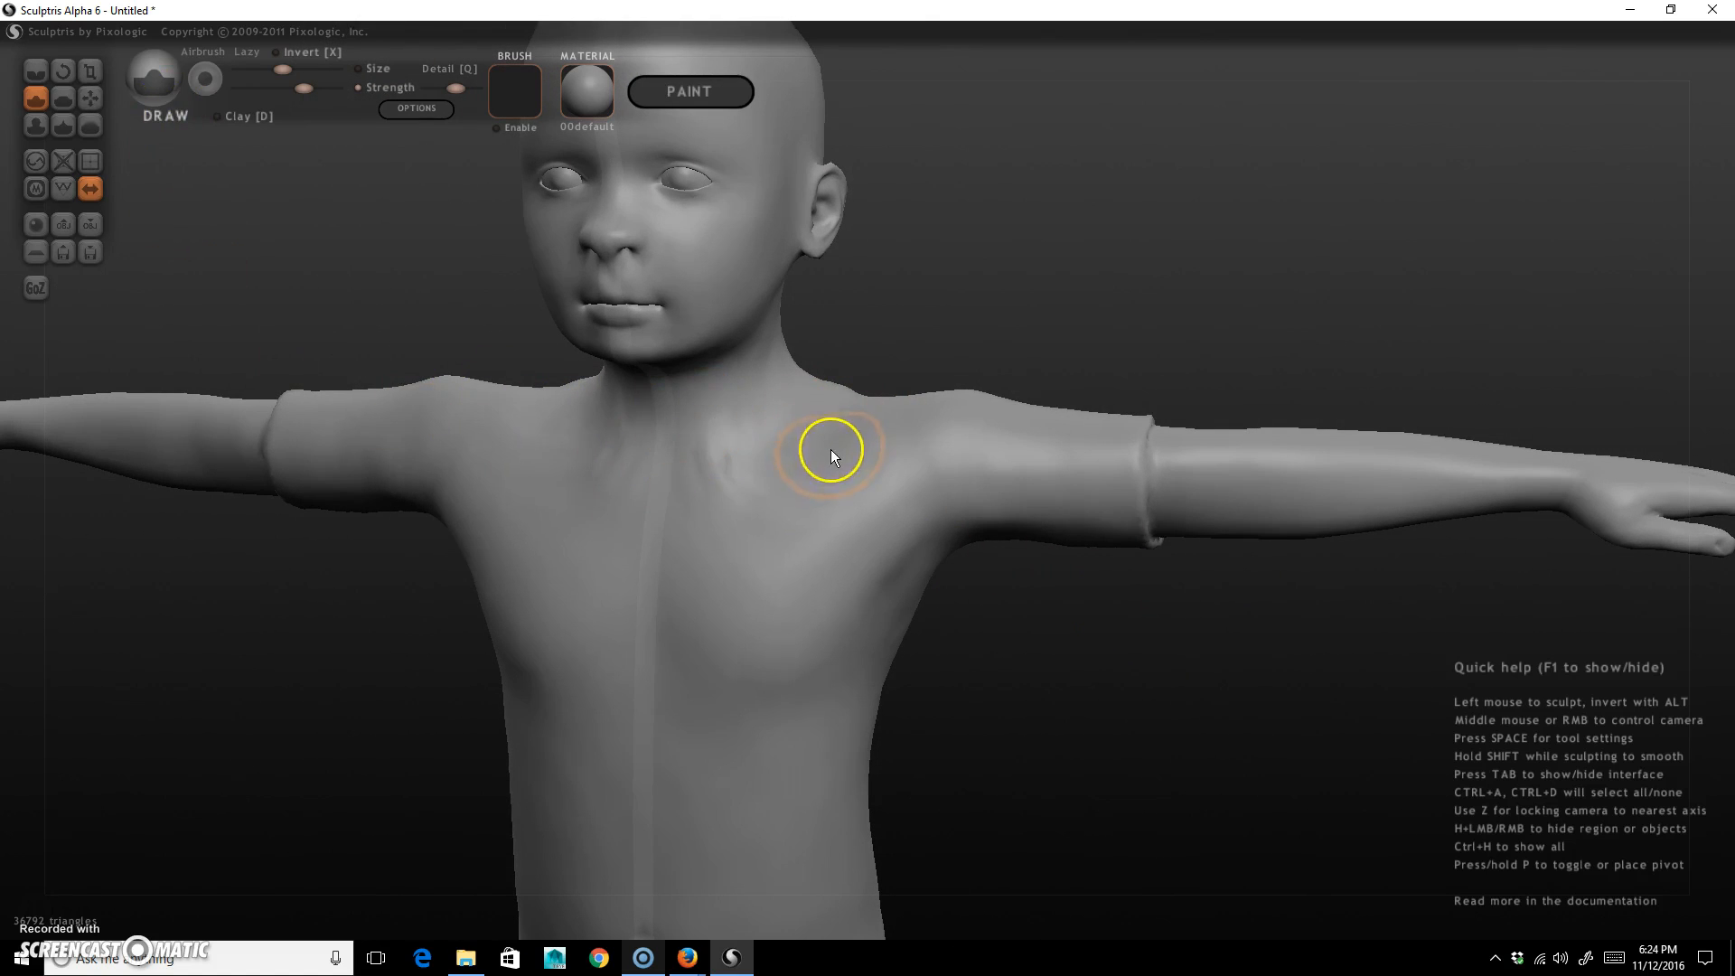
Adjust the brush size and paint a collar-shaped mask around the base of the neck.
{"action": "key", "text": "space"}
{"action": "left_click_drag", "start_coordinate": [814, 449], "coordinate": [821, 486]}
{"action": "right_click_drag", "start_coordinate": [821, 486], "coordinate": [821, 489]}
{"action": "right_click_drag", "start_coordinate": [884, 296], "coordinate": [888, 335]}
{"action": "key", "text": "m"}
{"action": "mouse_move", "coordinate": [827, 385]}
{"action": "left_mouse_down"}
{"action": "mouse_move", "coordinate": [800, 437]}
{"action": "mouse_move", "coordinate": [740, 479]}
{"action": "mouse_move", "coordinate": [660, 496]}
{"action": "mouse_move", "coordinate": [801, 434]}
{"action": "mouse_move", "coordinate": [833, 376]}
{"action": "left_mouse_up"}
{"action": "left_click_drag", "start_coordinate": [1098, 282], "coordinate": [503, 337]}
{"action": "mouse_move", "coordinate": [1177, 369]}
{"action": "left_mouse_down", "text": "ctrl"}
{"action": "mouse_move", "coordinate": [1096, 437]}
{"action": "mouse_move", "coordinate": [1174, 367]}
{"action": "mouse_move", "coordinate": [1127, 411]}
{"action": "mouse_move", "coordinate": [1142, 387]}
{"action": "mouse_move", "coordinate": [1014, 437]}
{"action": "mouse_move", "coordinate": [928, 411]}
{"action": "left_mouse_up", "text": "ctrl"}
{"action": "mouse_move", "coordinate": [631, 360]}
{"action": "left_mouse_down"}
{"action": "mouse_move", "coordinate": [1018, 349]}
{"action": "mouse_move", "coordinate": [647, 449]}
{"action": "mouse_move", "coordinate": [825, 430]}
{"action": "mouse_move", "coordinate": [670, 485]}
{"action": "mouse_move", "coordinate": [889, 389]}
{"action": "left_mouse_up"}
{"action": "right_click_drag", "start_coordinate": [998, 359], "coordinate": [1009, 454]}
{"action": "mouse_move", "coordinate": [1009, 454]}
{"action": "left_mouse_down", "text": "ctrl"}
{"action": "mouse_move", "coordinate": [1137, 410]}
{"action": "mouse_move", "coordinate": [985, 425]}
{"action": "mouse_move", "coordinate": [1037, 452]}
{"action": "mouse_move", "coordinate": [1012, 454]}
{"action": "left_mouse_up", "text": "ctrl"}
{"action": "mouse_move", "coordinate": [581, 314]}
{"action": "right_mouse_down"}
{"action": "mouse_move", "coordinate": [976, 410]}
{"action": "mouse_move", "coordinate": [1115, 415]}
{"action": "right_mouse_up"}
Invert the mask and raise the collar area away from the neck with the Grab tool.
{"action": "left_click", "coordinate": [1120, 330], "text": "ctrl"}
{"action": "mouse_move", "coordinate": [954, 318]}
{"action": "right_mouse_down"}
{"action": "mouse_move", "coordinate": [1028, 282]}
{"action": "mouse_move", "coordinate": [1044, 203]}
{"action": "mouse_move", "coordinate": [1081, 196]}
{"action": "right_mouse_up"}
{"action": "left_click", "coordinate": [92, 98]}
{"action": "left_click", "coordinate": [717, 453]}
{"action": "left_click_drag", "start_coordinate": [691, 506], "coordinate": [680, 488]}
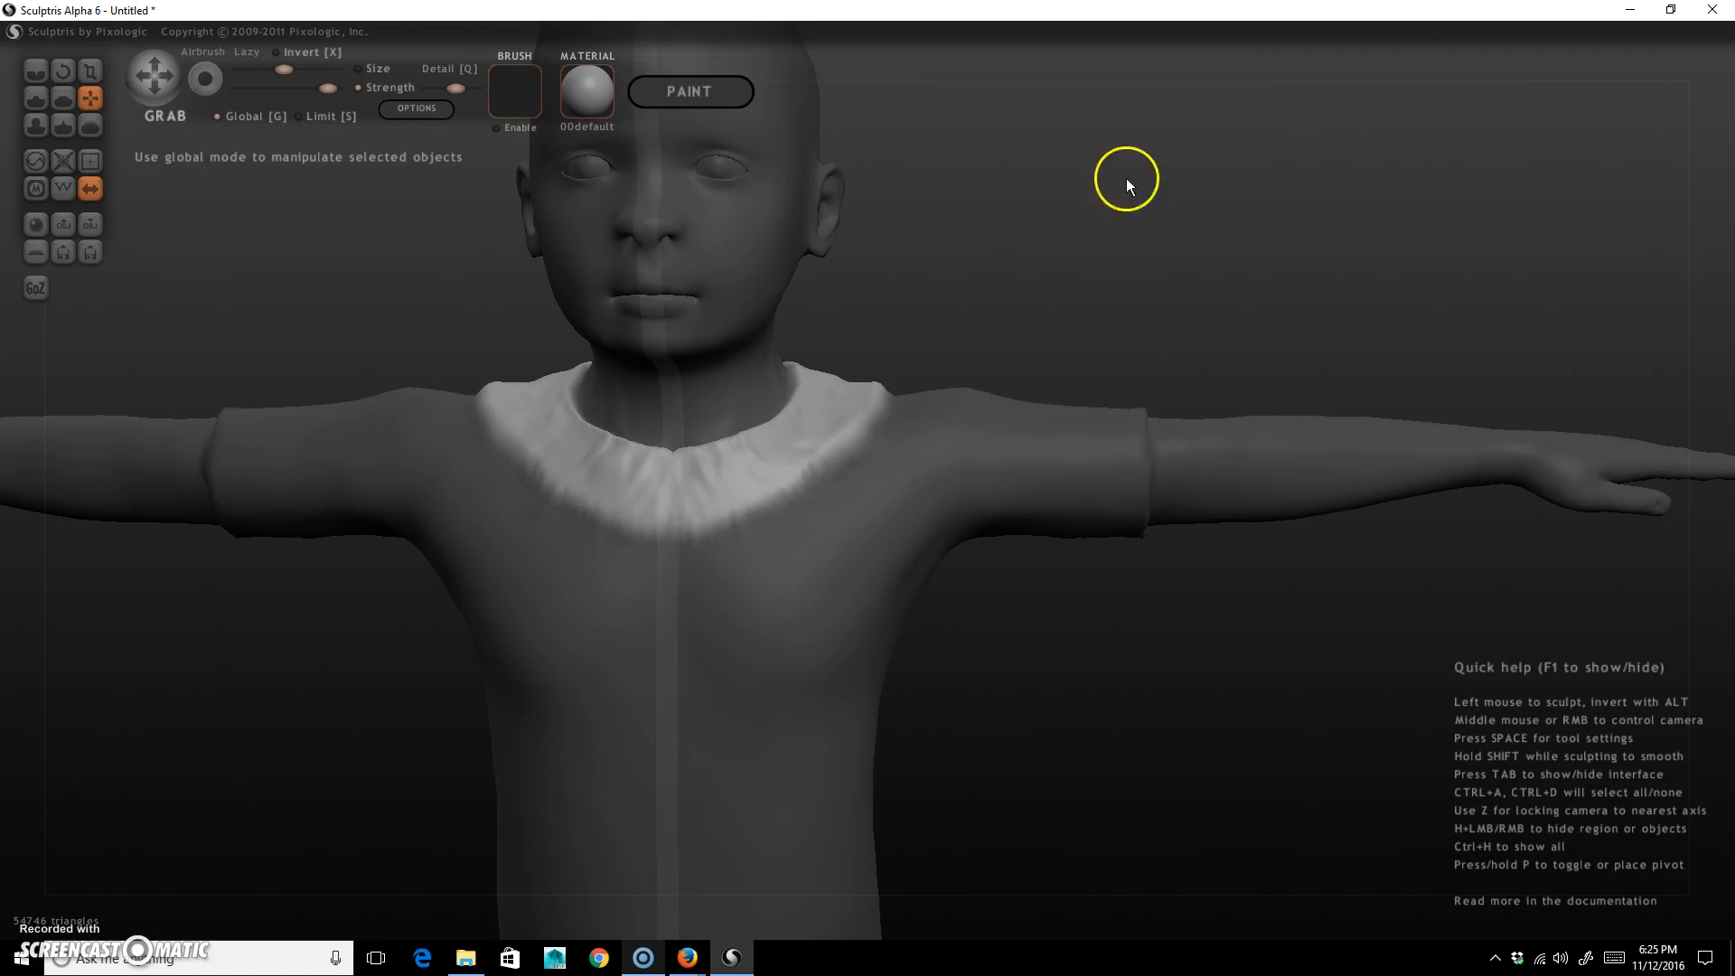
Clear the mask and smooth the collar's outer edge into the chest, shoulders and back, keeping the neckline rim.
{"action": "left_click", "coordinate": [1103, 263]}
{"action": "left_click_drag", "start_coordinate": [1072, 242], "coordinate": [1093, 316], "text": "ctrl"}
{"action": "scroll", "coordinate": [857, 434], "scroll_direction": "down", "scroll_amount": 1, "text": "shift"}
{"action": "left_click", "coordinate": [35, 98]}
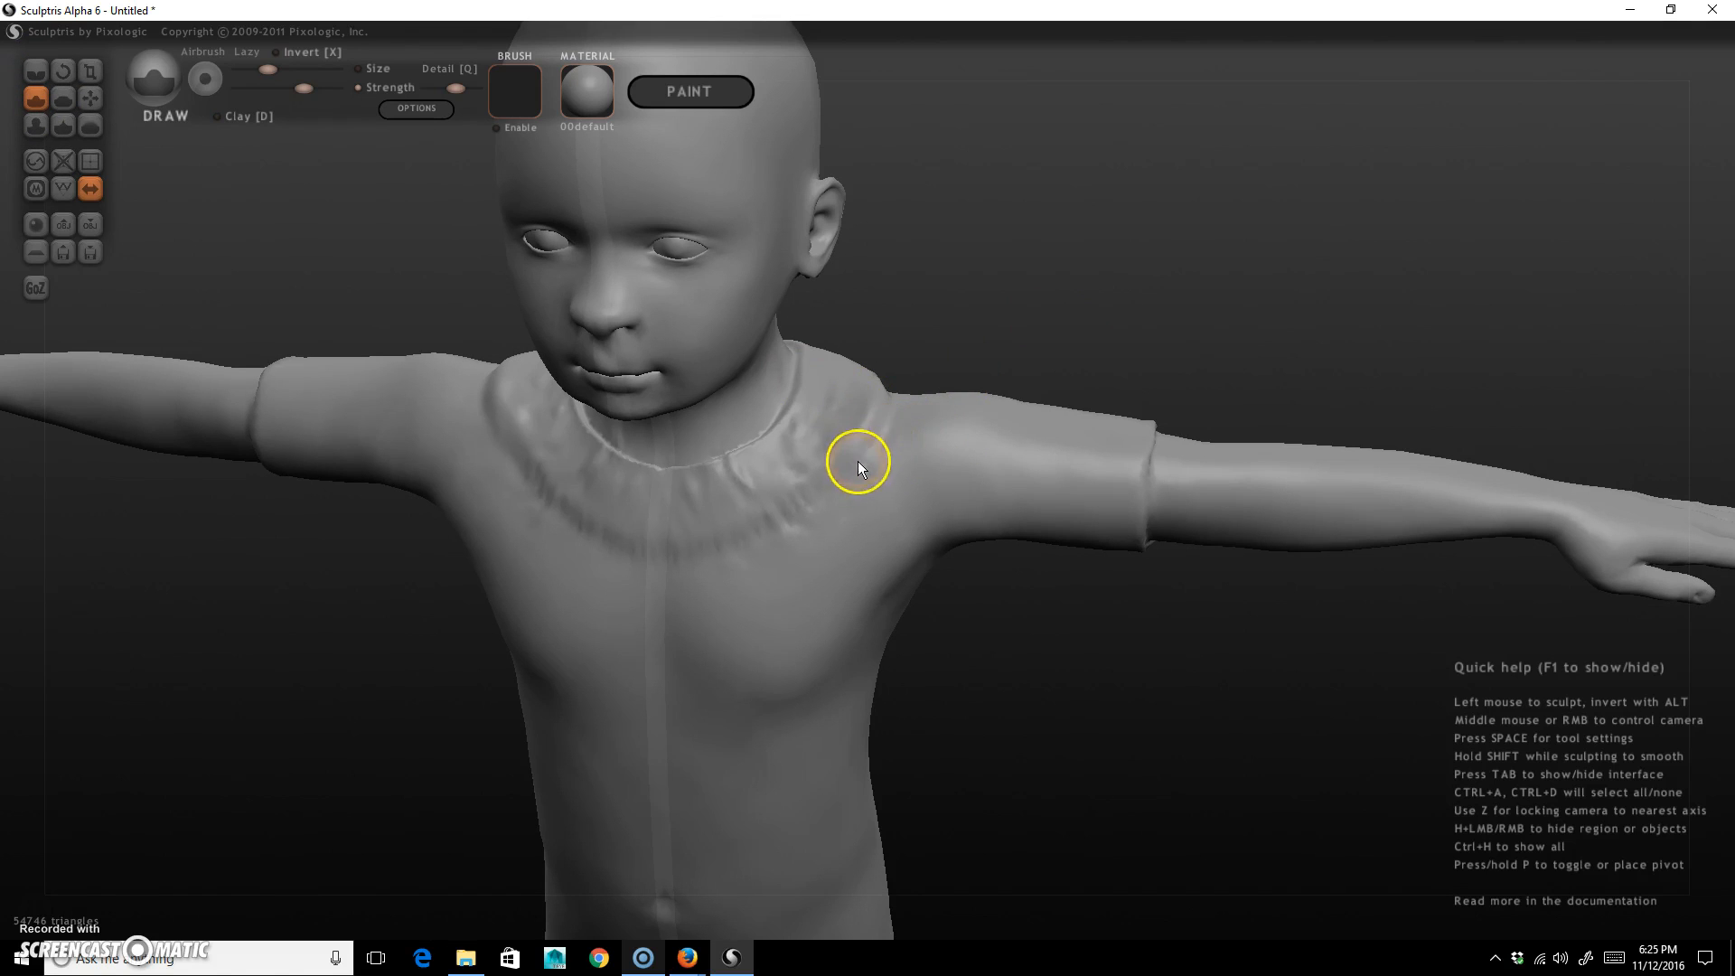
{"action": "key", "text": "space"}
{"action": "mouse_move", "coordinate": [856, 450]}
{"action": "left_mouse_down"}
{"action": "mouse_move", "coordinate": [892, 415]}
{"action": "mouse_move", "coordinate": [714, 540]}
{"action": "mouse_move", "coordinate": [850, 437]}
{"action": "left_mouse_up"}
{"action": "mouse_move", "coordinate": [1252, 253]}
{"action": "left_mouse_down"}
{"action": "mouse_move", "coordinate": [1110, 316]}
{"action": "mouse_move", "coordinate": [672, 415]}
{"action": "left_mouse_up"}
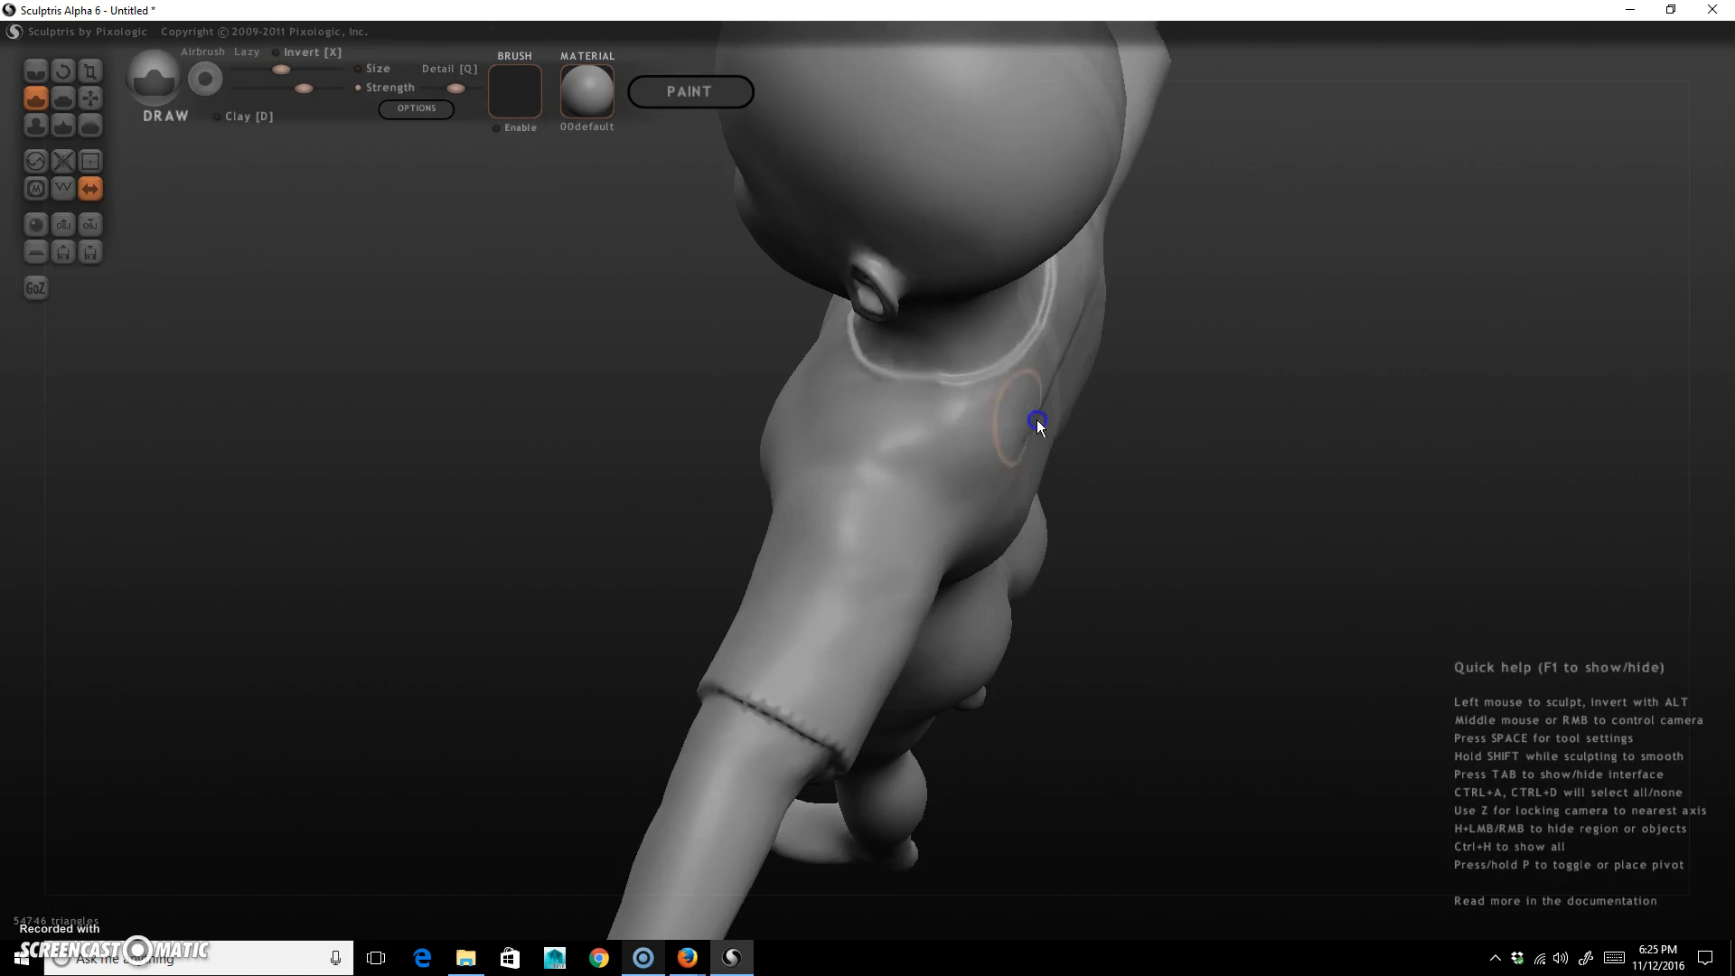
{"action": "left_click_drag", "start_coordinate": [1304, 554], "coordinate": [1058, 463]}
{"action": "left_click_drag", "start_coordinate": [1272, 588], "coordinate": [1520, 495]}
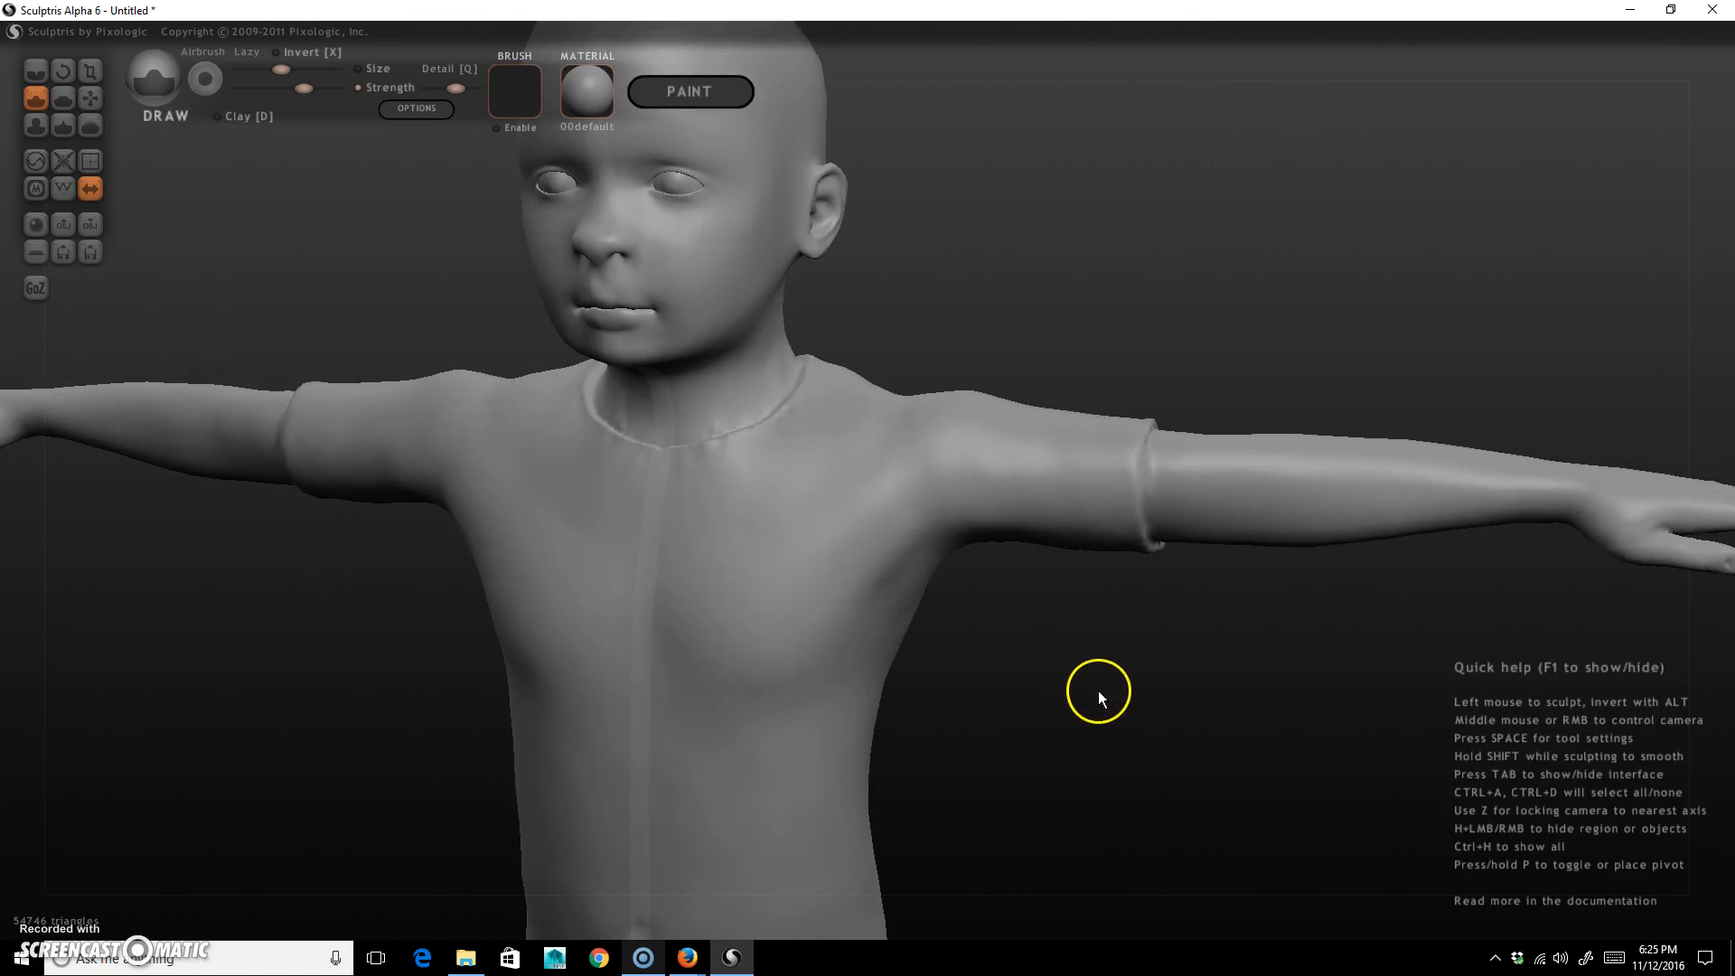
Examine the shirt's sleeves and neckline together with the torso and legs from the front.
{"action": "middle_click_drag", "start_coordinate": [1114, 685], "coordinate": [1130, 633]}
{"action": "scroll", "coordinate": [793, 507], "scroll_direction": "down", "scroll_amount": 5}
{"action": "middle_click_drag", "start_coordinate": [1048, 700], "coordinate": [1051, 676]}
{"action": "mouse_move", "coordinate": [1051, 680]}
{"action": "left_mouse_down"}
{"action": "mouse_move", "coordinate": [1038, 627]}
{"action": "mouse_move", "coordinate": [1212, 609]}
{"action": "mouse_move", "coordinate": [1041, 662]}
{"action": "left_mouse_up"}
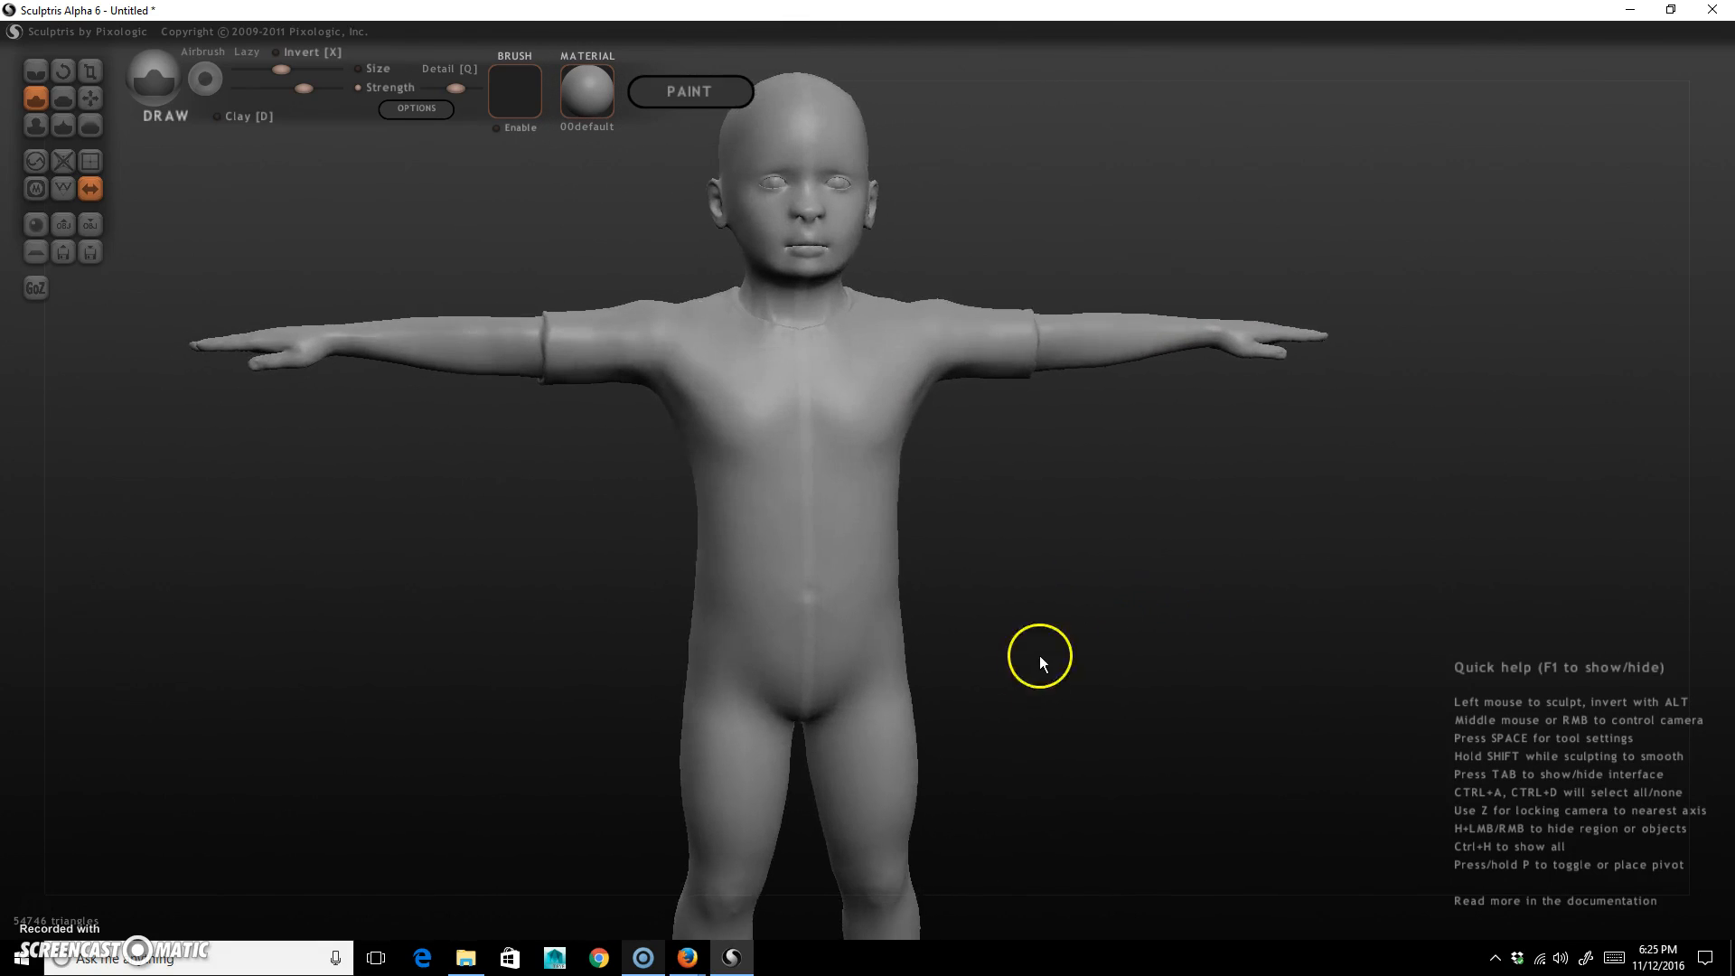
{"action": "middle_click_drag", "start_coordinate": [1040, 660], "coordinate": [1048, 587]}
{"action": "middle_click_drag", "start_coordinate": [1085, 515], "coordinate": [1117, 591]}
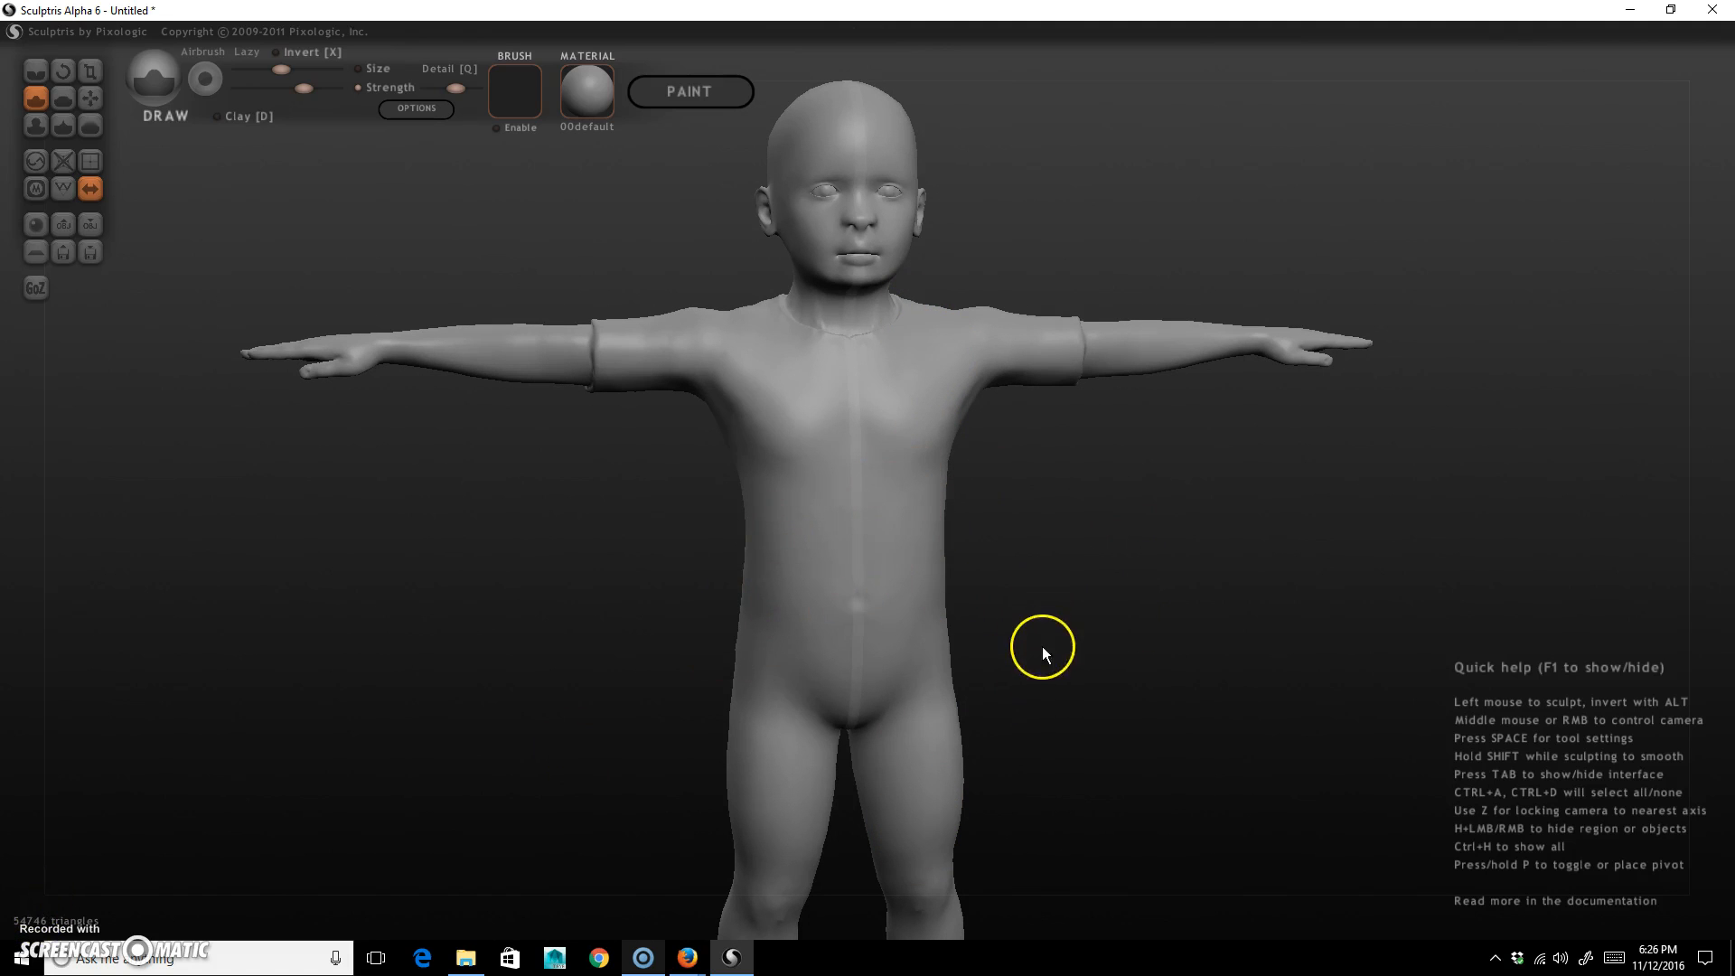
{"action": "scroll", "coordinate": [1043, 647], "scroll_direction": "up", "scroll_amount": 6}
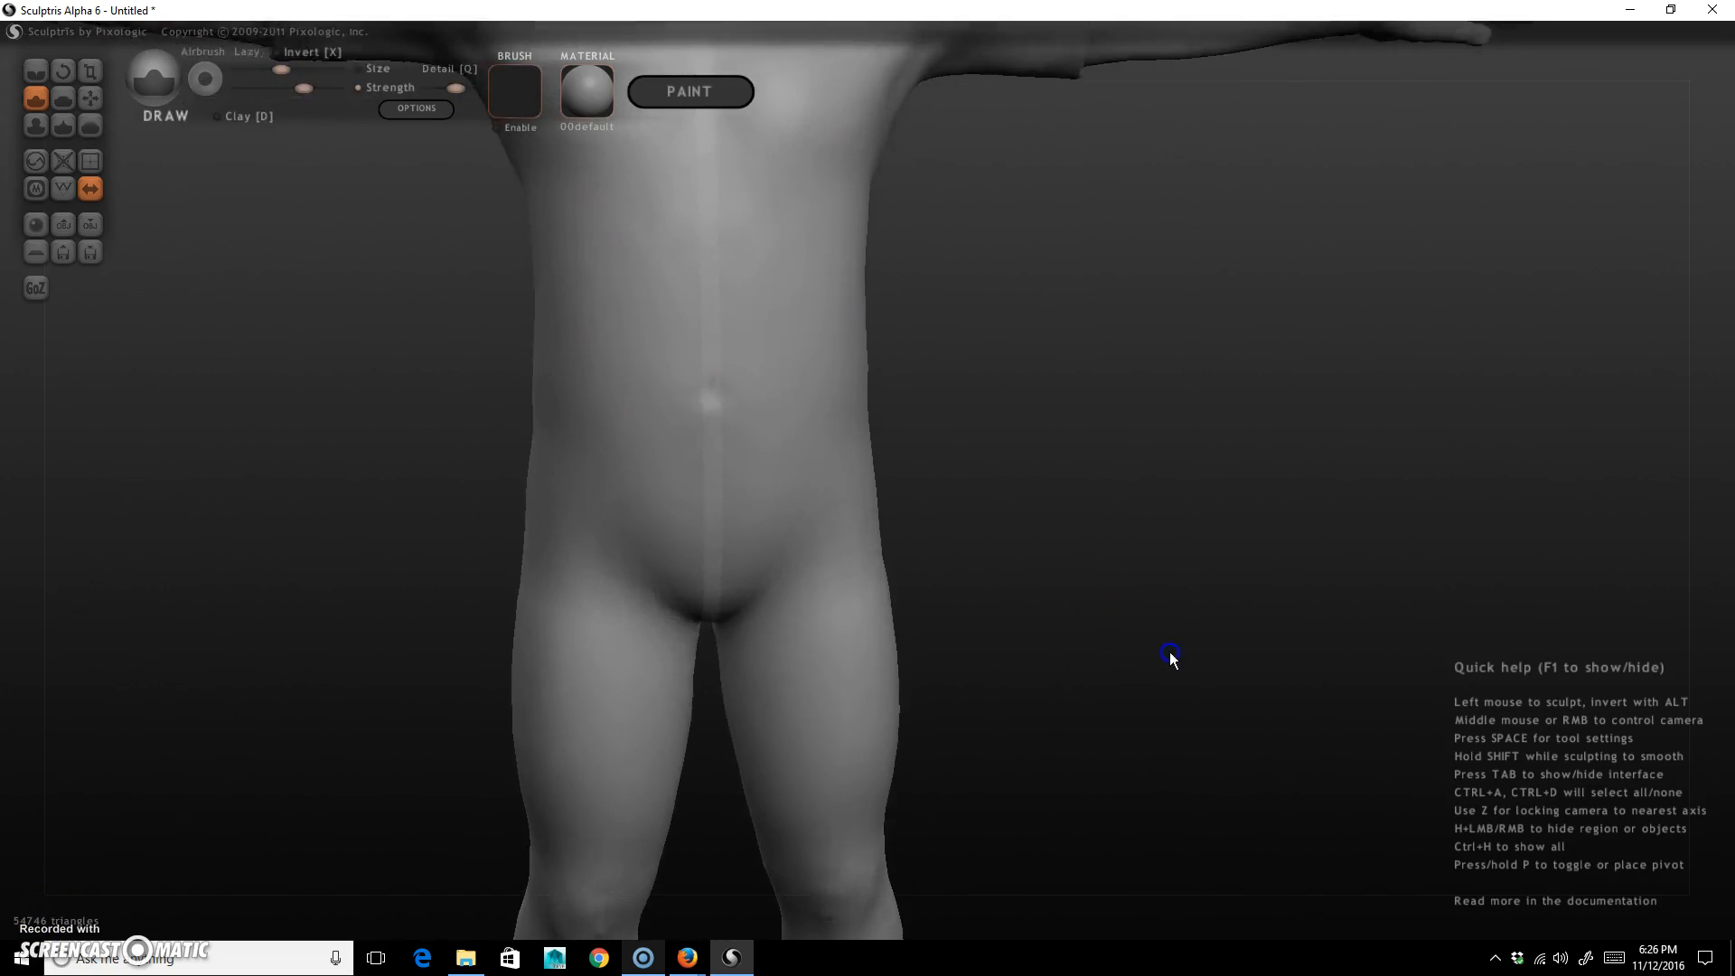
{"action": "scroll", "coordinate": [1170, 658], "scroll_direction": "down", "scroll_amount": 6}
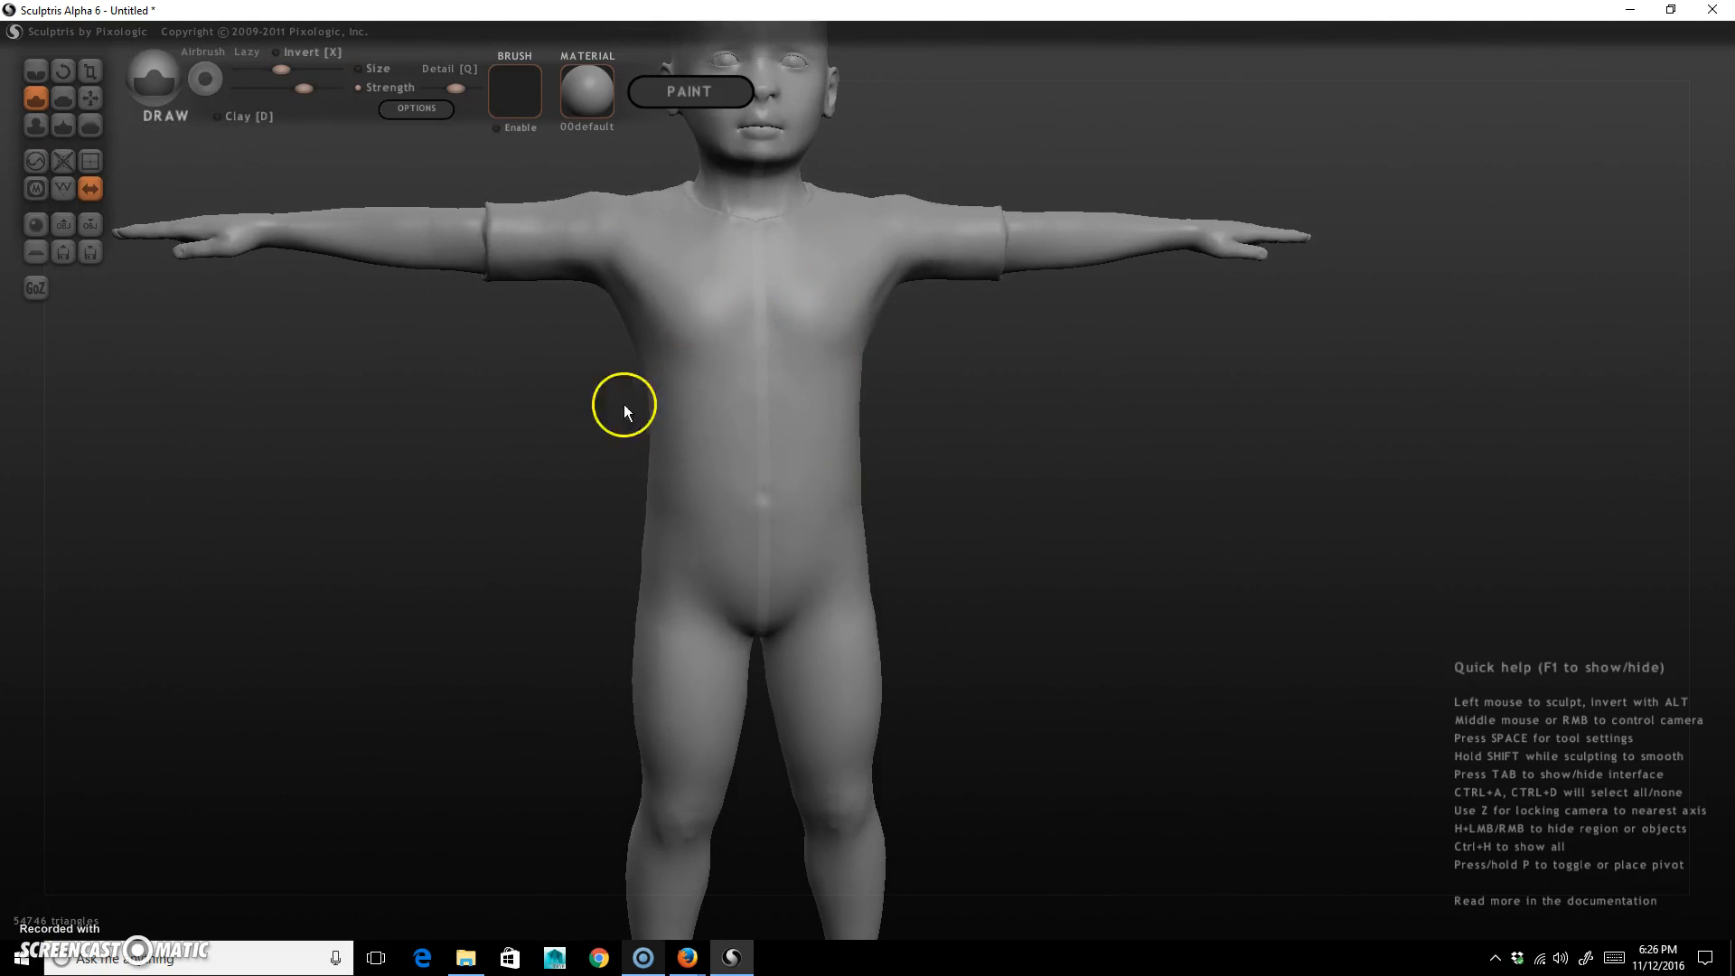
Enlarge the brush and fill out the shirt's lower back and side, smoothing the surface and checking the mesh density in wireframe.
{"action": "left_click_drag", "start_coordinate": [624, 408], "coordinate": [919, 436]}
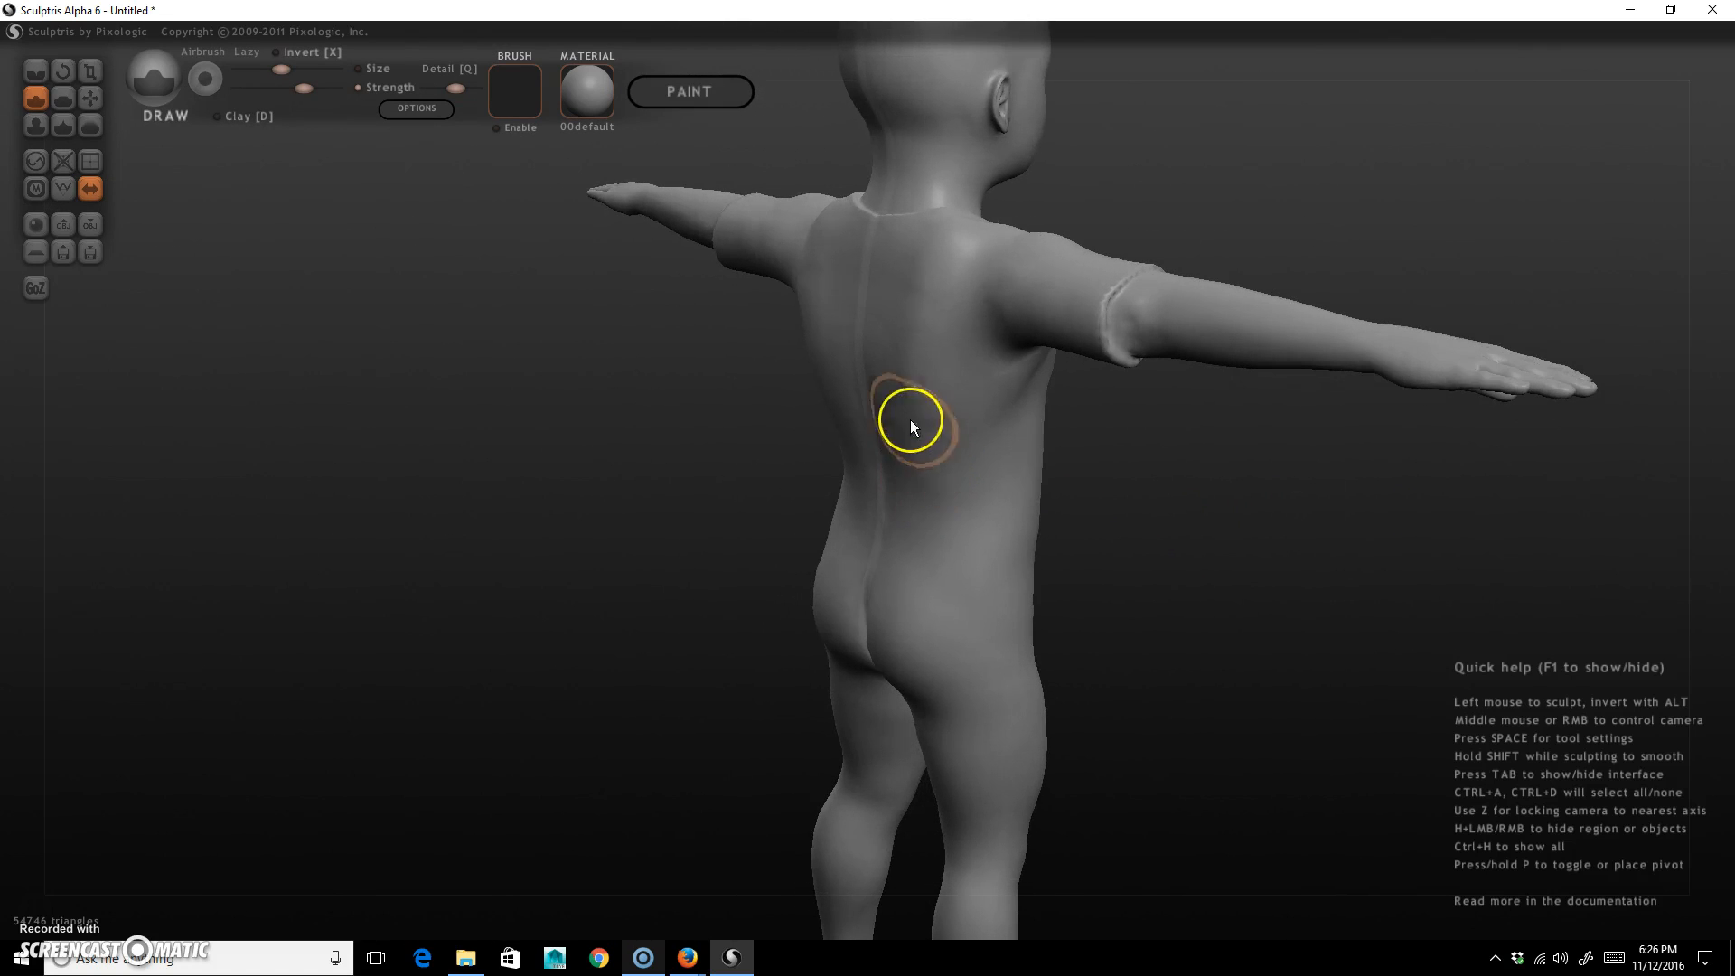
{"action": "key", "text": "space"}
{"action": "mouse_move", "coordinate": [923, 496]}
{"action": "left_mouse_down"}
{"action": "mouse_move", "coordinate": [929, 473]}
{"action": "mouse_move", "coordinate": [897, 431]}
{"action": "mouse_move", "coordinate": [883, 502]}
{"action": "mouse_move", "coordinate": [891, 461]}
{"action": "mouse_move", "coordinate": [902, 506]}
{"action": "mouse_move", "coordinate": [889, 452]}
{"action": "mouse_move", "coordinate": [908, 506]}
{"action": "mouse_move", "coordinate": [978, 529]}
{"action": "left_mouse_up"}
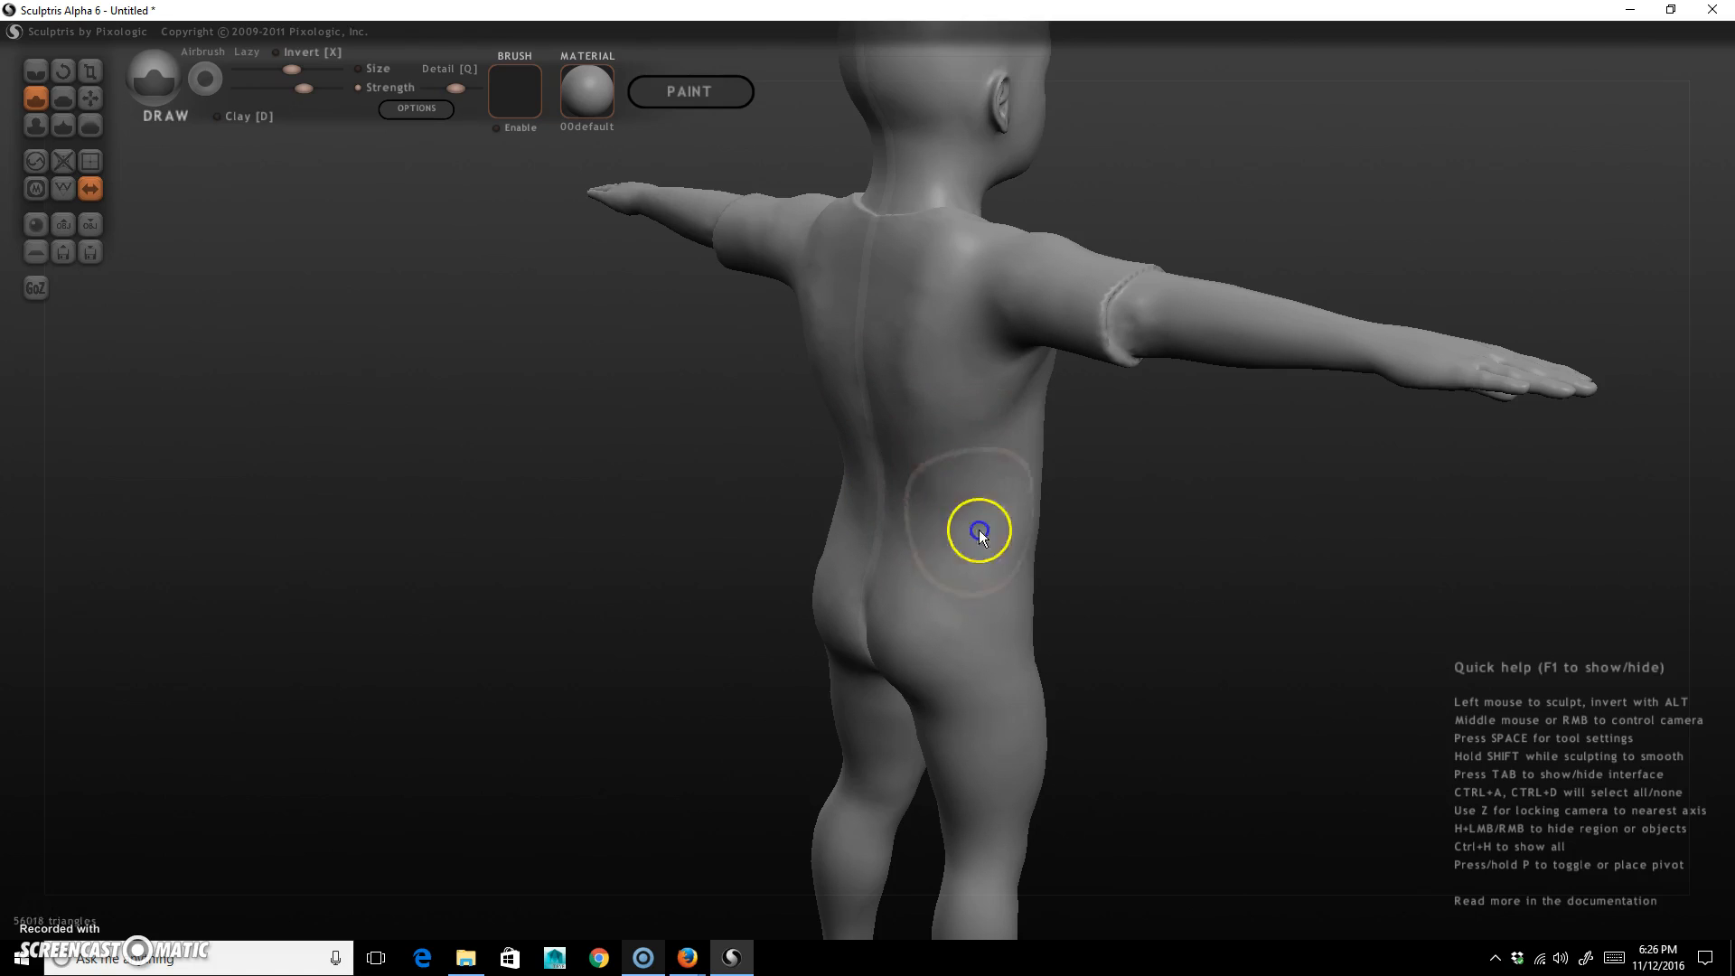
{"action": "mouse_move", "coordinate": [1032, 473]}
{"action": "left_mouse_down", "text": "shift"}
{"action": "mouse_move", "coordinate": [961, 502]}
{"action": "mouse_move", "coordinate": [995, 470]}
{"action": "left_mouse_up", "text": "shift"}
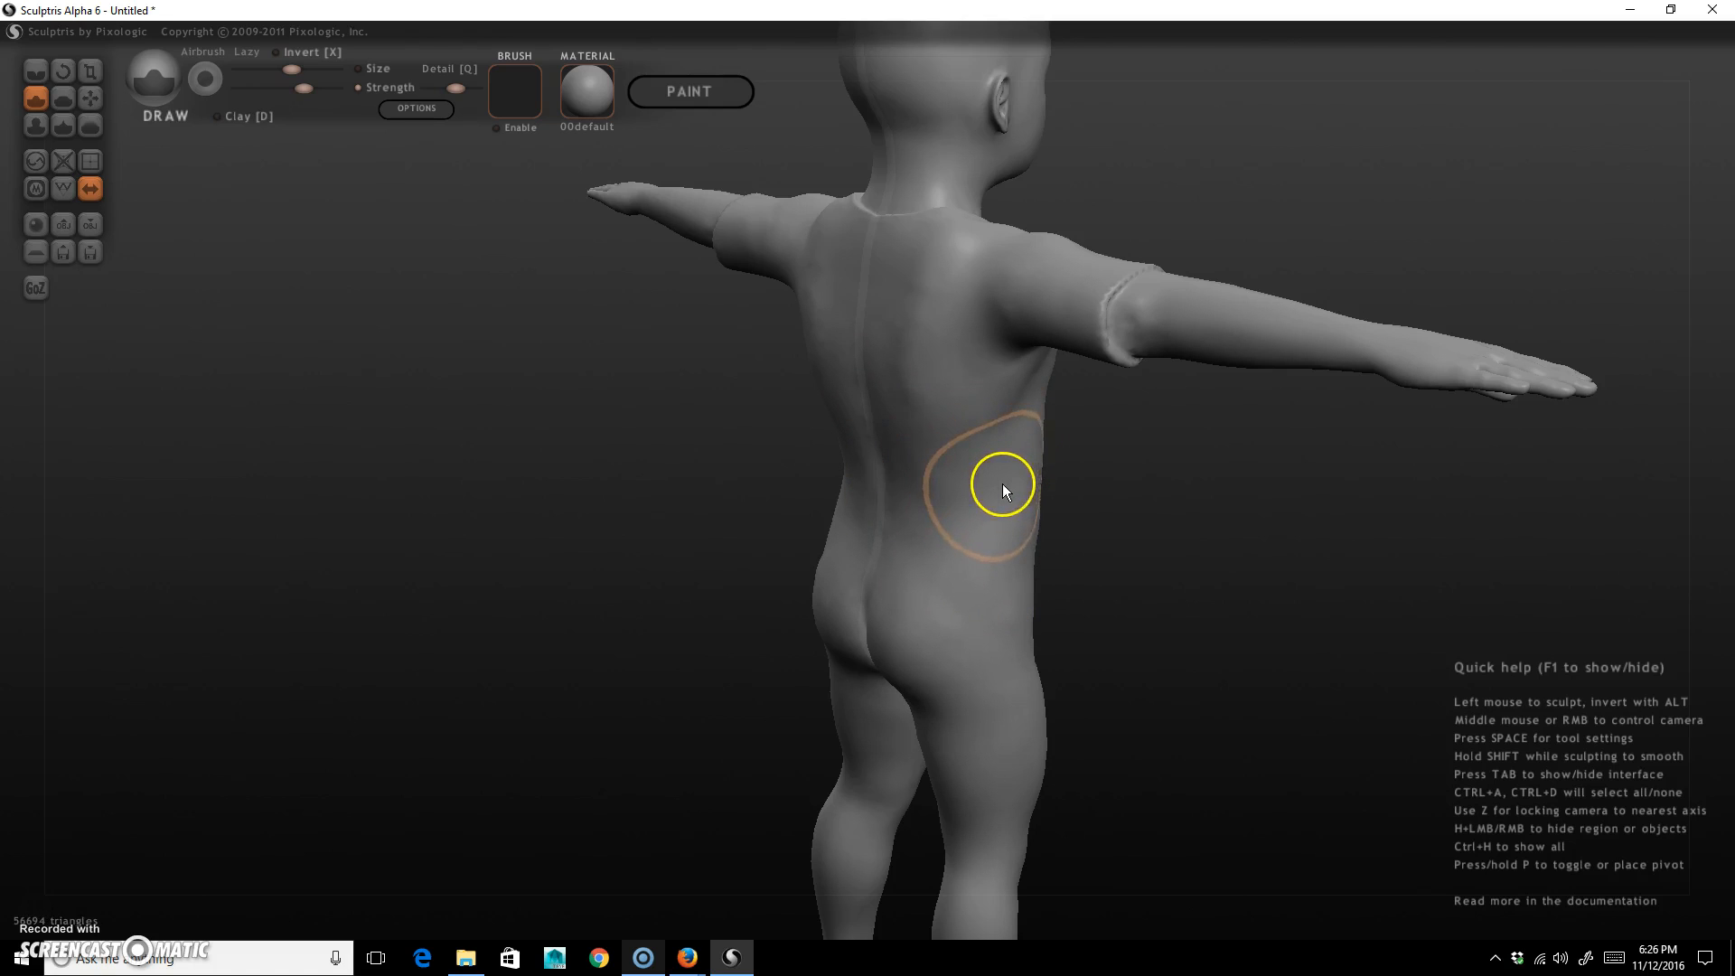
{"action": "key", "text": "w"}
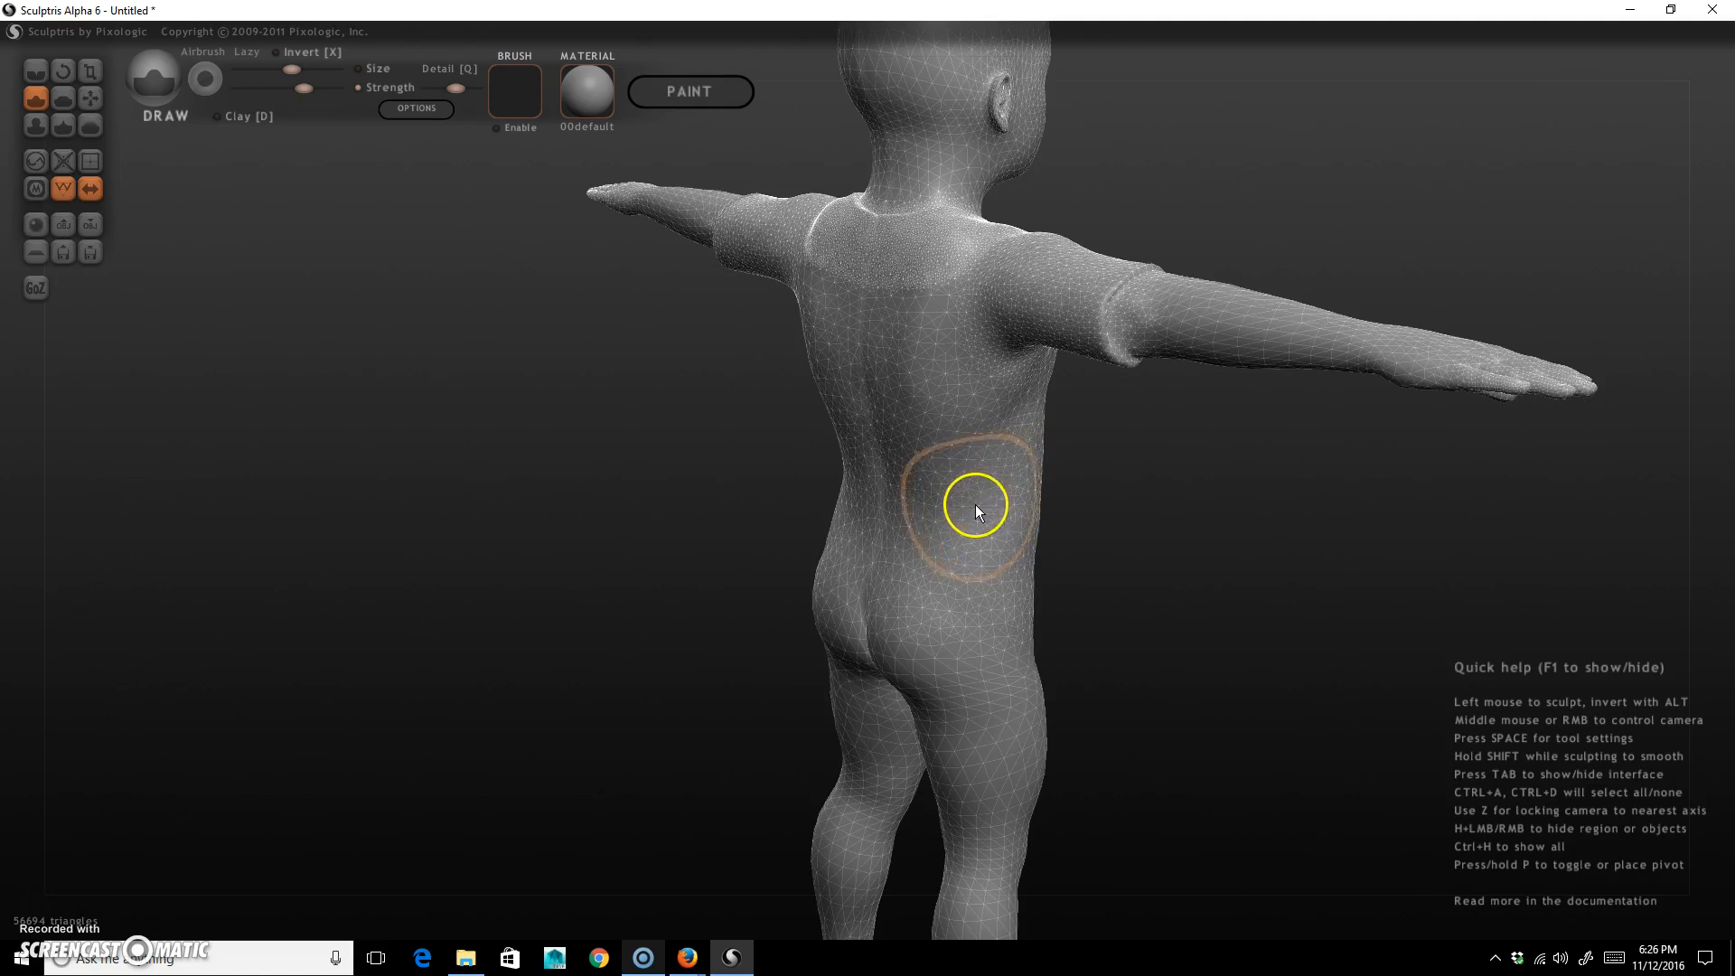
{"action": "key", "text": "w"}
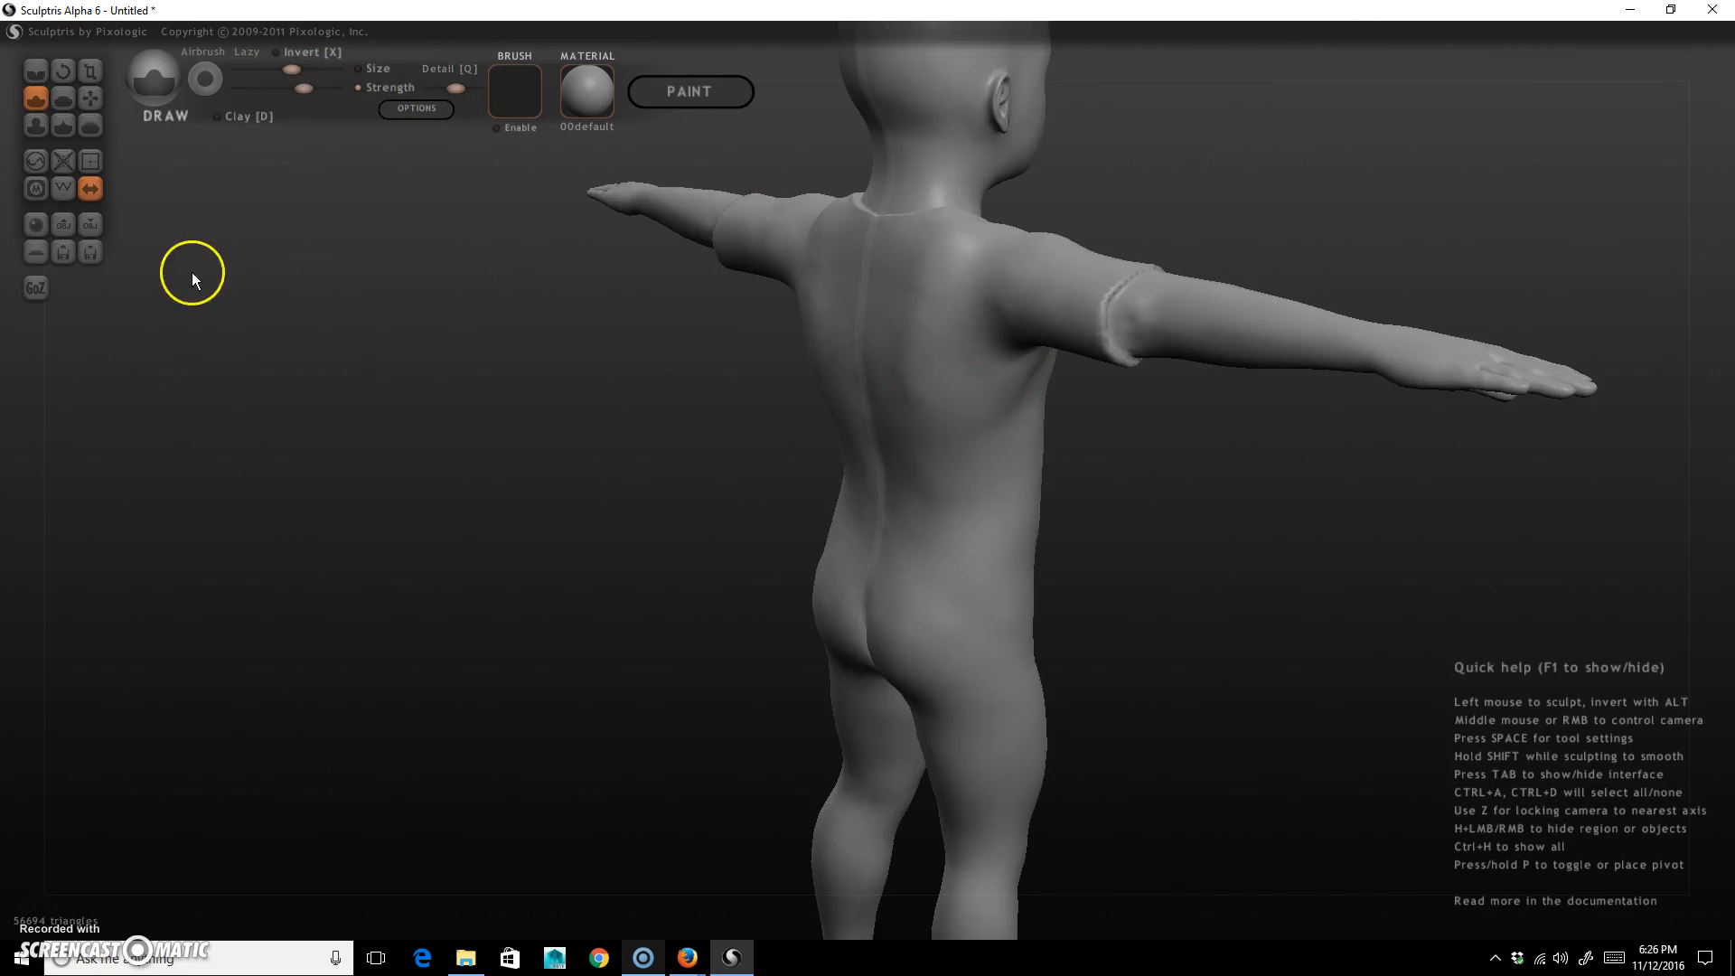
{"action": "left_click_drag", "start_coordinate": [895, 407], "coordinate": [918, 428]}
{"action": "left_click_drag", "start_coordinate": [929, 535], "coordinate": [983, 479]}
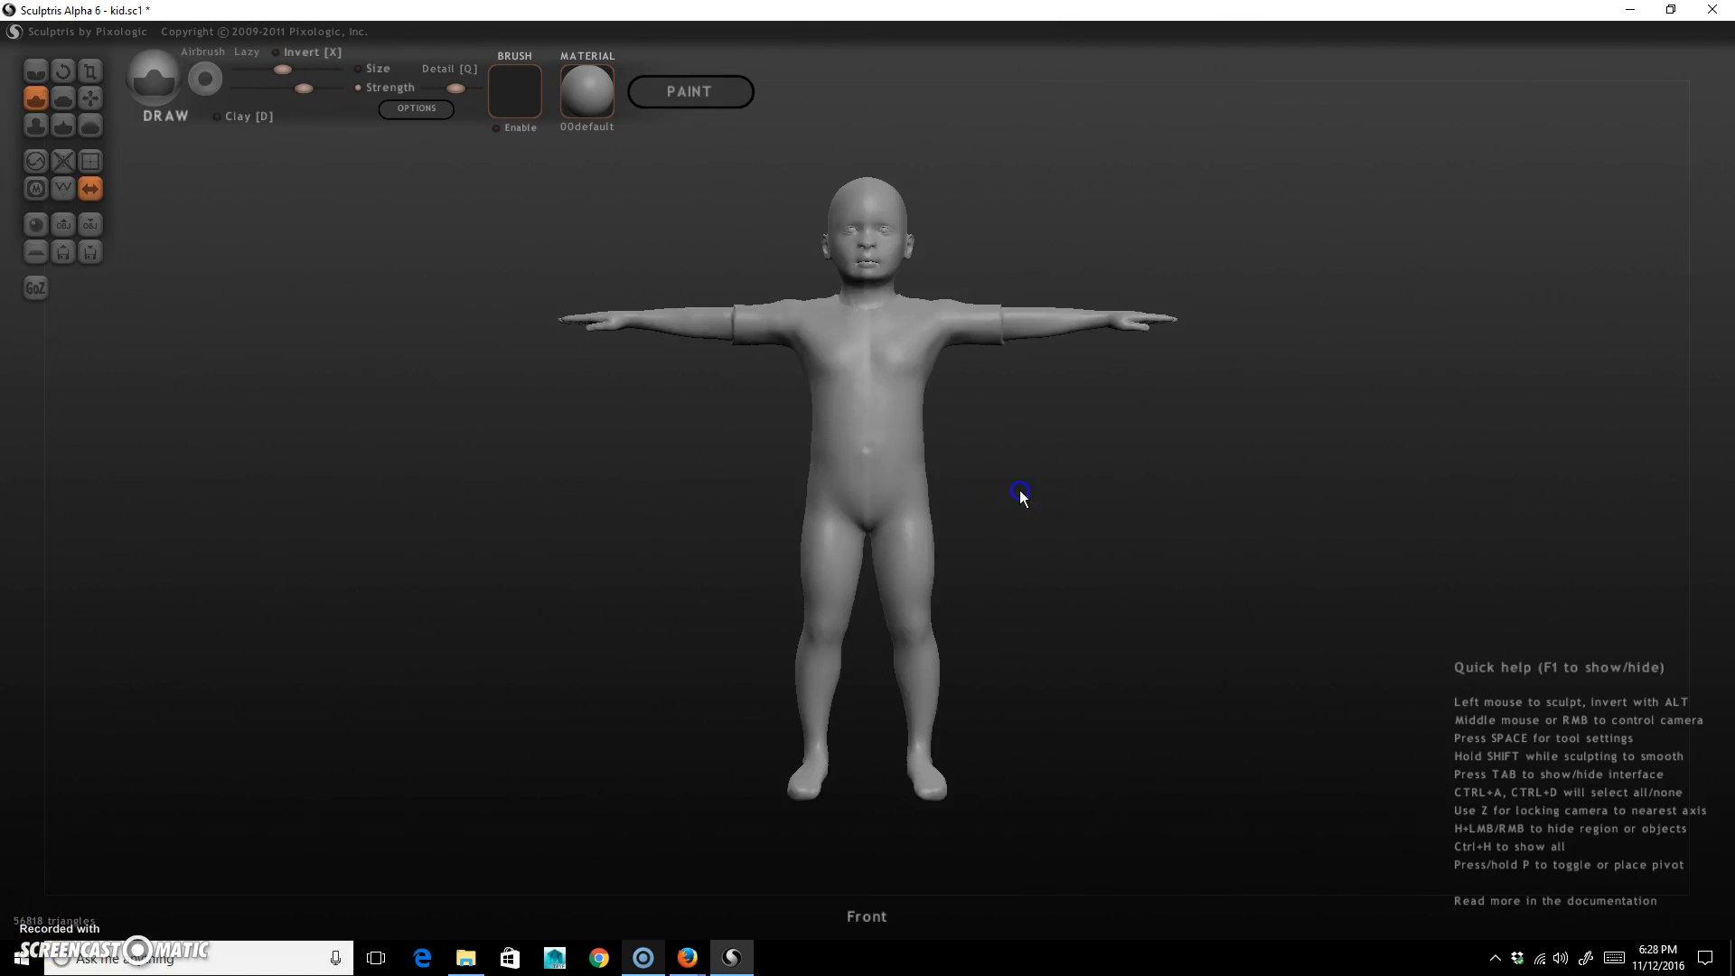
Build up the torso's side and back with the Draw brush and display the wireframe.
{"action": "mouse_move", "coordinate": [1021, 497]}
{"action": "right_mouse_down"}
{"action": "mouse_move", "coordinate": [1146, 506]}
{"action": "mouse_move", "coordinate": [1069, 516]}
{"action": "mouse_move", "coordinate": [1162, 503]}
{"action": "mouse_move", "coordinate": [1059, 502]}
{"action": "mouse_move", "coordinate": [1228, 609]}
{"action": "mouse_move", "coordinate": [1363, 659]}
{"action": "mouse_move", "coordinate": [1061, 543]}
{"action": "mouse_move", "coordinate": [1142, 571]}
{"action": "mouse_move", "coordinate": [1123, 554]}
{"action": "right_mouse_up"}
{"action": "mouse_move", "coordinate": [912, 511]}
{"action": "left_mouse_down"}
{"action": "mouse_move", "coordinate": [844, 464]}
{"action": "mouse_move", "coordinate": [842, 479]}
{"action": "mouse_move", "coordinate": [832, 407]}
{"action": "mouse_move", "coordinate": [883, 438]}
{"action": "mouse_move", "coordinate": [852, 492]}
{"action": "mouse_move", "coordinate": [1083, 539]}
{"action": "left_mouse_up"}
{"action": "mouse_move", "coordinate": [1083, 538]}
{"action": "right_mouse_down"}
{"action": "mouse_move", "coordinate": [988, 555]}
{"action": "mouse_move", "coordinate": [990, 474]}
{"action": "right_mouse_up"}
{"action": "left_click", "coordinate": [915, 453]}
{"action": "right_click_drag", "start_coordinate": [1088, 441], "coordinate": [1142, 544]}
{"action": "left_click_drag", "start_coordinate": [912, 498], "coordinate": [855, 496]}
{"action": "left_click_drag", "start_coordinate": [969, 539], "coordinate": [976, 546]}
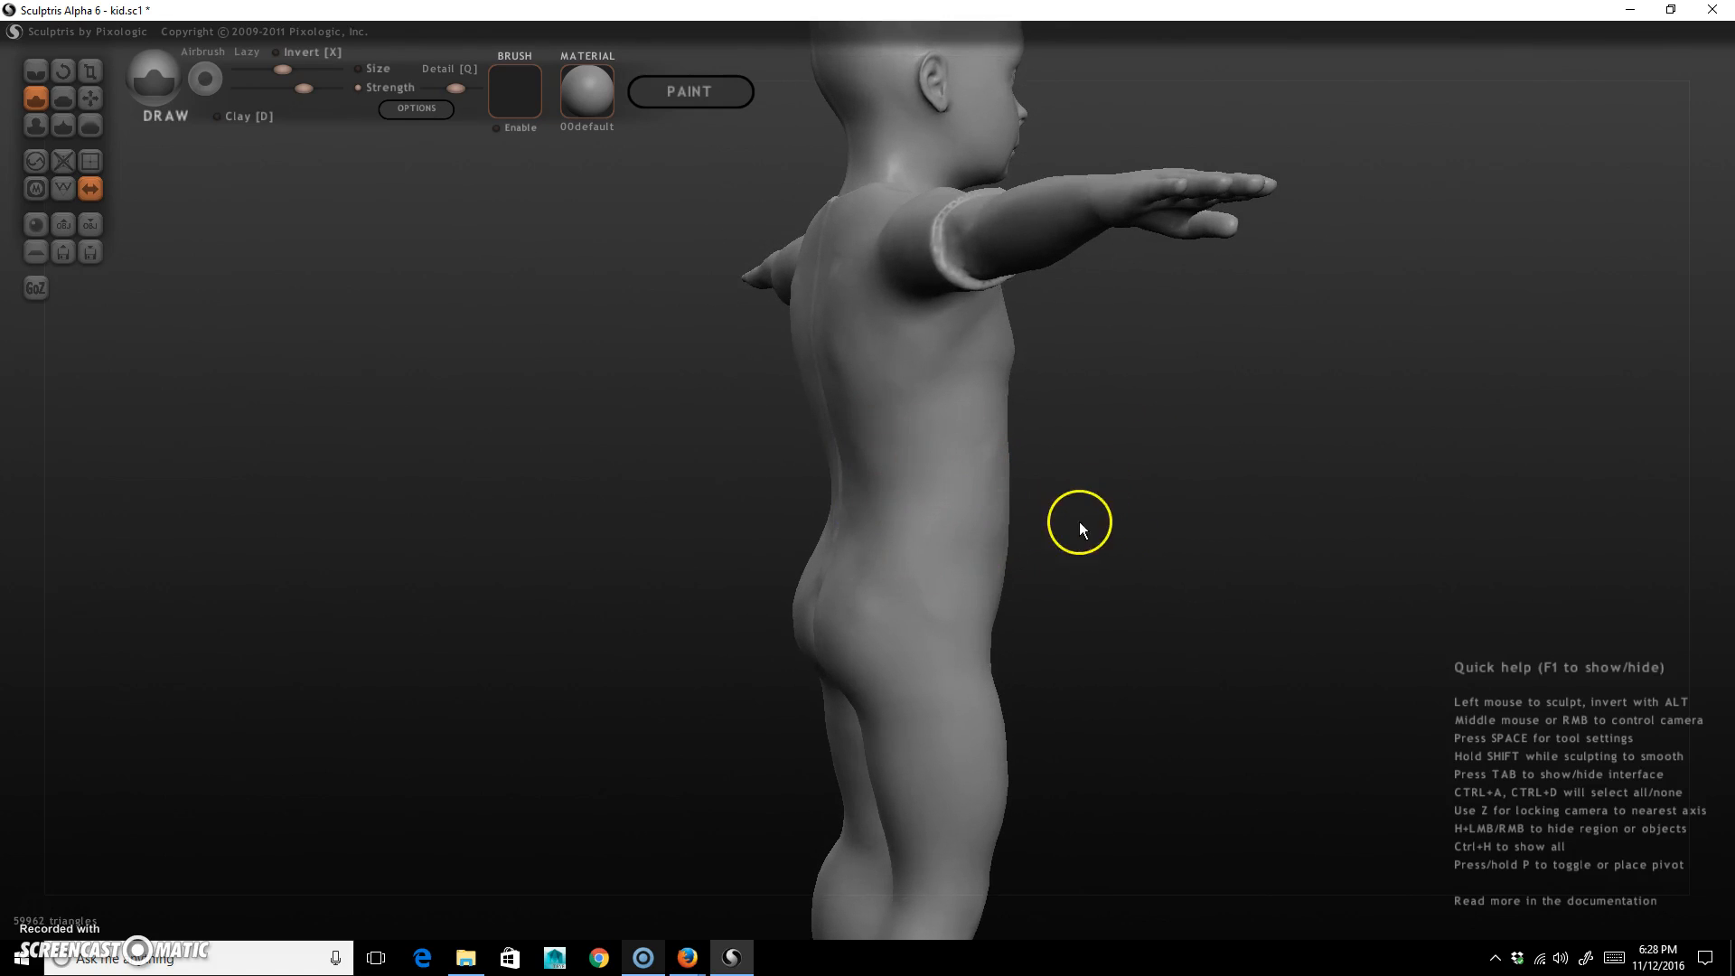
{"action": "key", "text": "w"}
{"action": "mouse_move", "coordinate": [929, 500]}
{"action": "left_mouse_down"}
{"action": "mouse_move", "coordinate": [903, 496]}
{"action": "mouse_move", "coordinate": [943, 524]}
{"action": "left_mouse_up"}
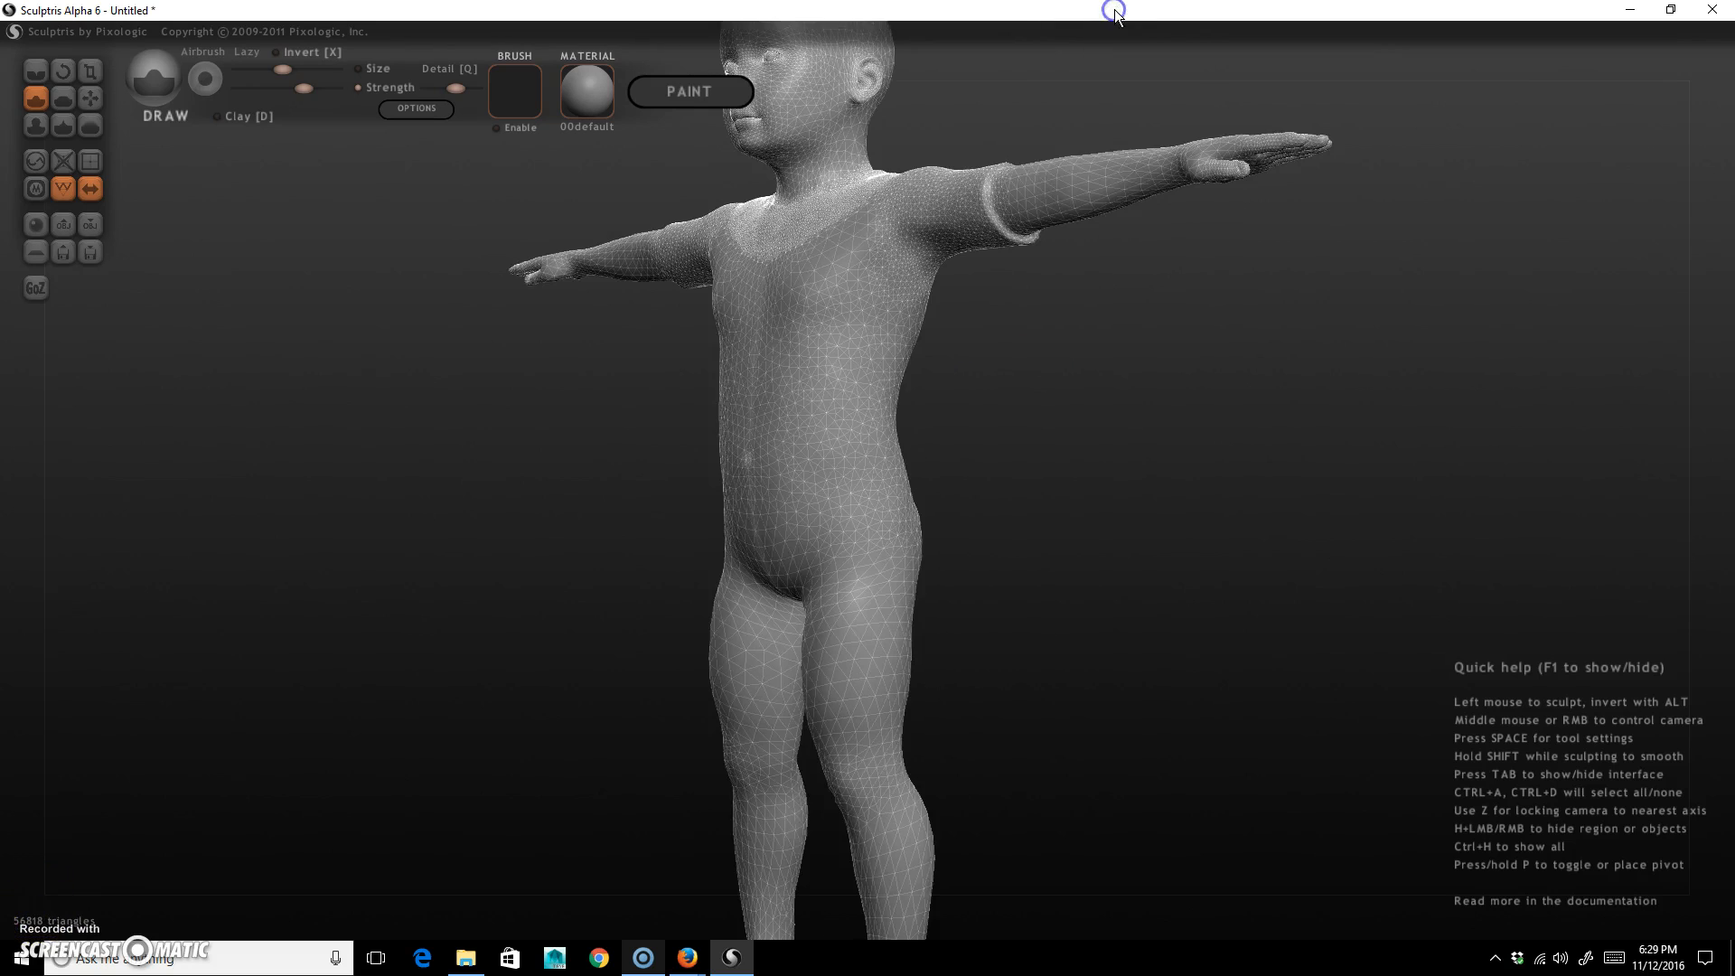
Fill out the chest and side of the torso with the Draw brush and enlarge the brush.
{"action": "mouse_move", "coordinate": [787, 380]}
{"action": "left_mouse_down"}
{"action": "mouse_move", "coordinate": [821, 415]}
{"action": "mouse_move", "coordinate": [885, 360]}
{"action": "left_mouse_up"}
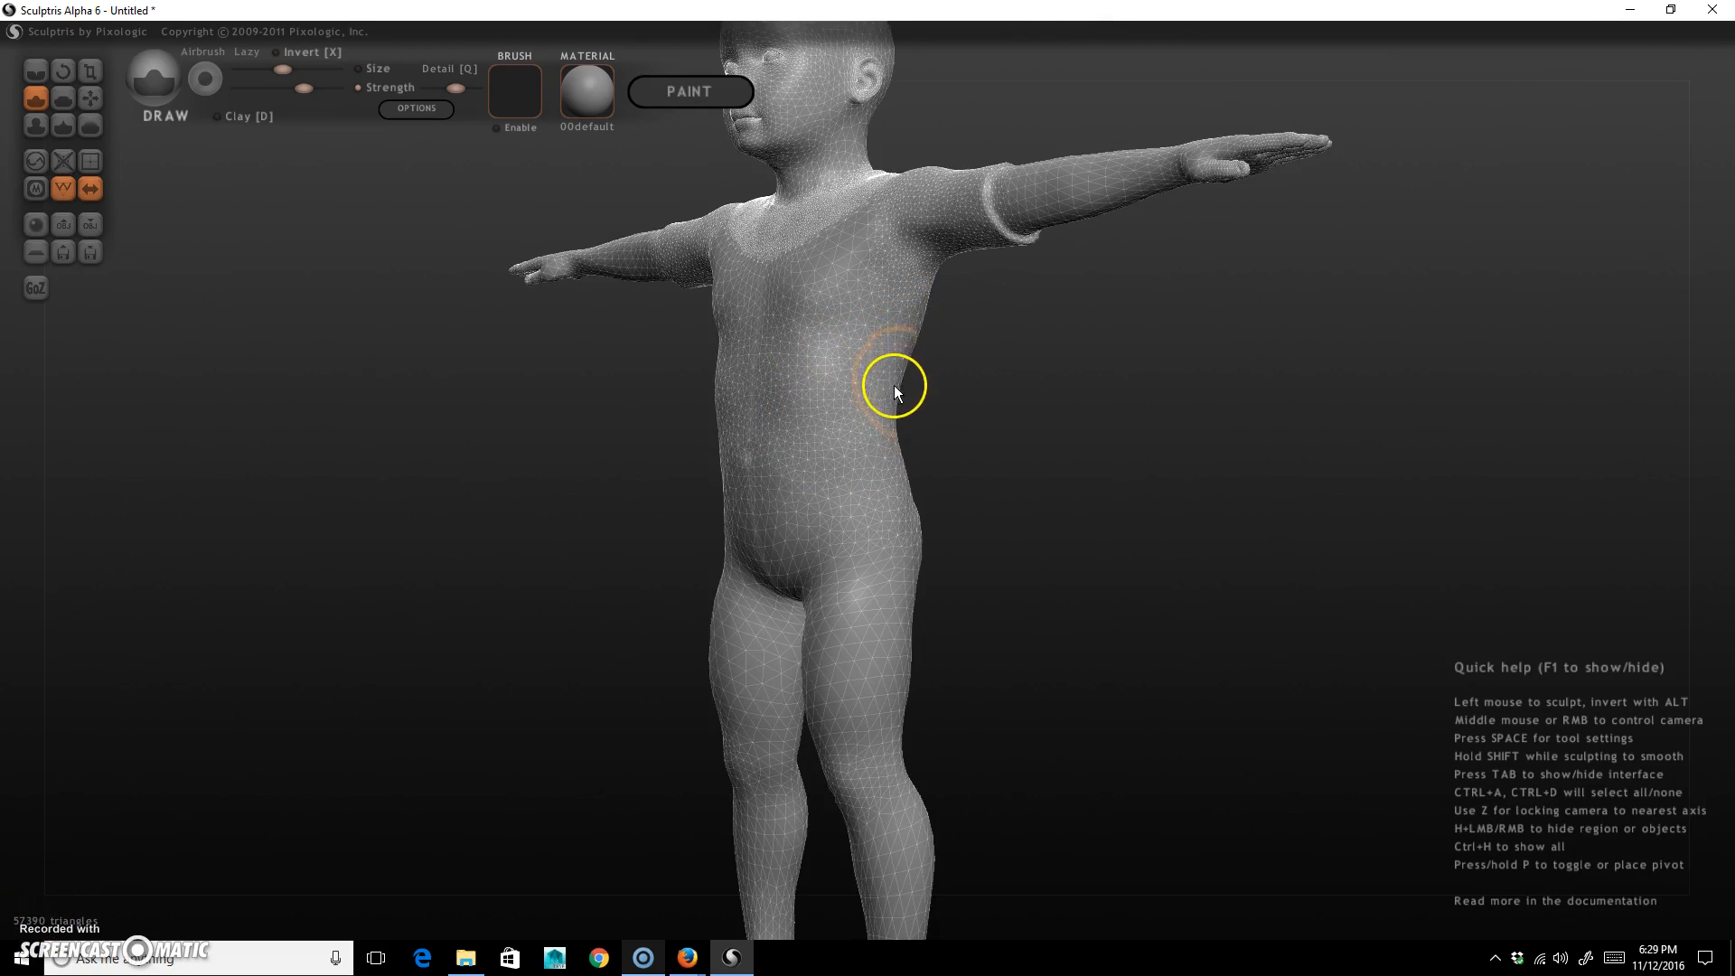
{"action": "mouse_move", "coordinate": [1012, 337]}
{"action": "left_mouse_down"}
{"action": "mouse_move", "coordinate": [1060, 515]}
{"action": "mouse_move", "coordinate": [942, 523]}
{"action": "mouse_move", "coordinate": [1092, 507]}
{"action": "mouse_move", "coordinate": [923, 385]}
{"action": "mouse_move", "coordinate": [943, 349]}
{"action": "mouse_move", "coordinate": [945, 446]}
{"action": "mouse_move", "coordinate": [821, 356]}
{"action": "mouse_move", "coordinate": [1063, 434]}
{"action": "mouse_move", "coordinate": [1148, 431]}
{"action": "mouse_move", "coordinate": [988, 406]}
{"action": "left_mouse_up"}
{"action": "key", "text": "space"}
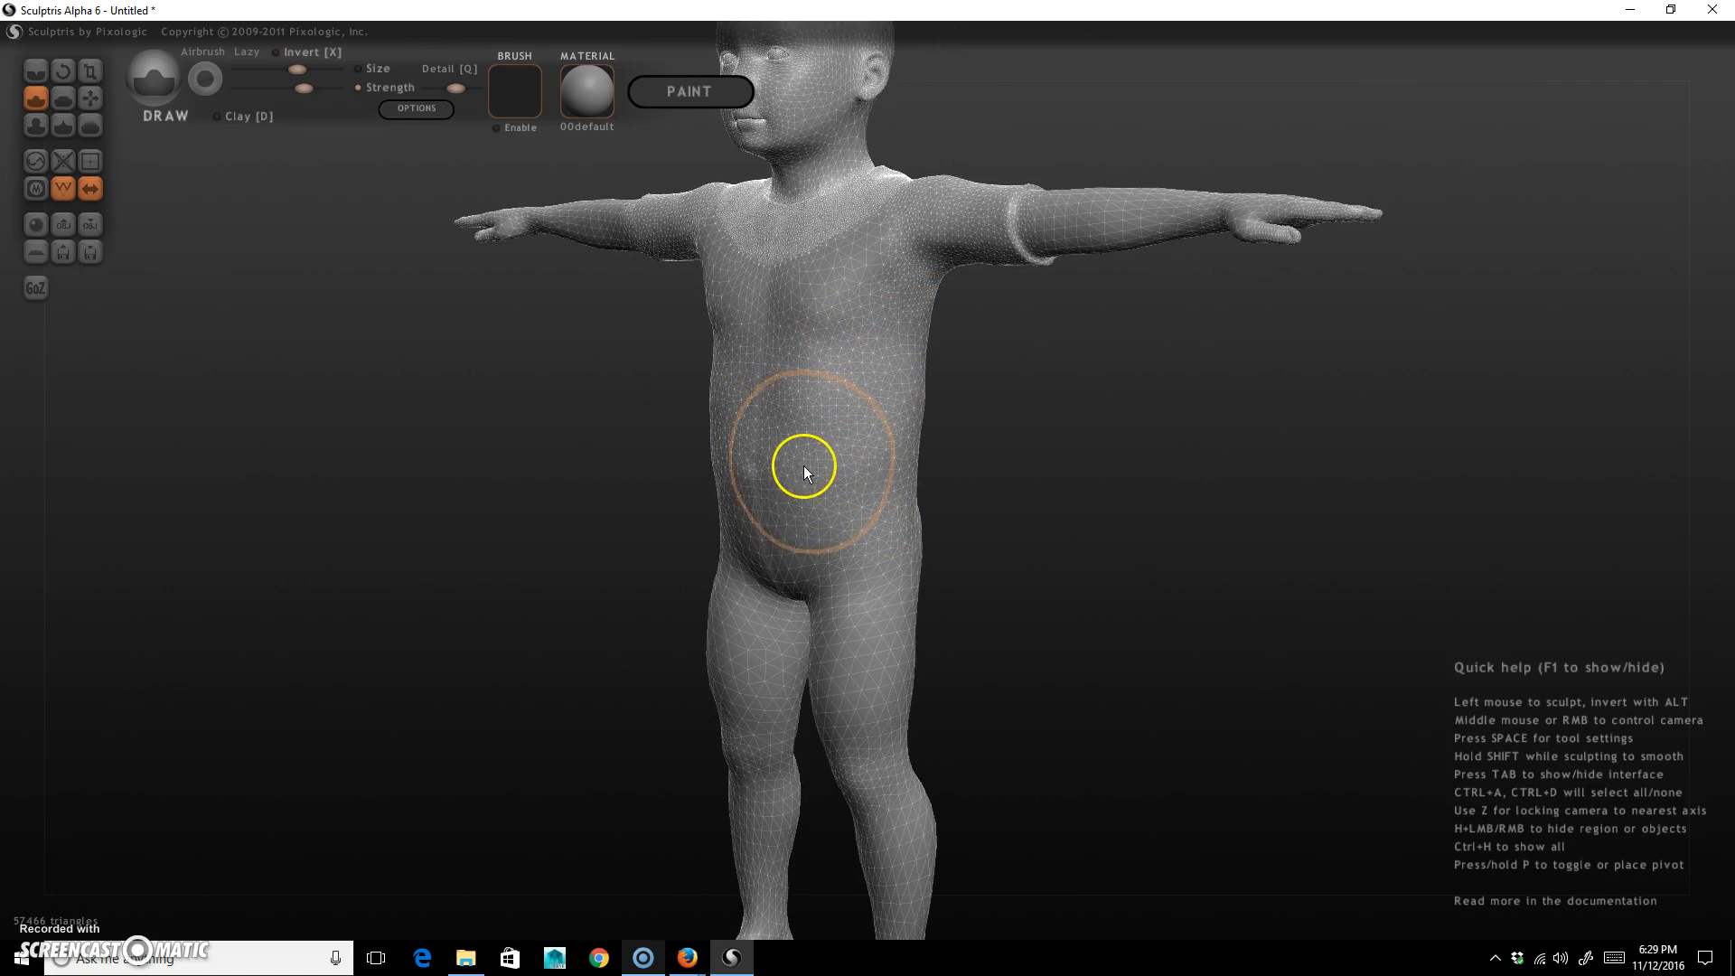
{"action": "key", "text": "space"}
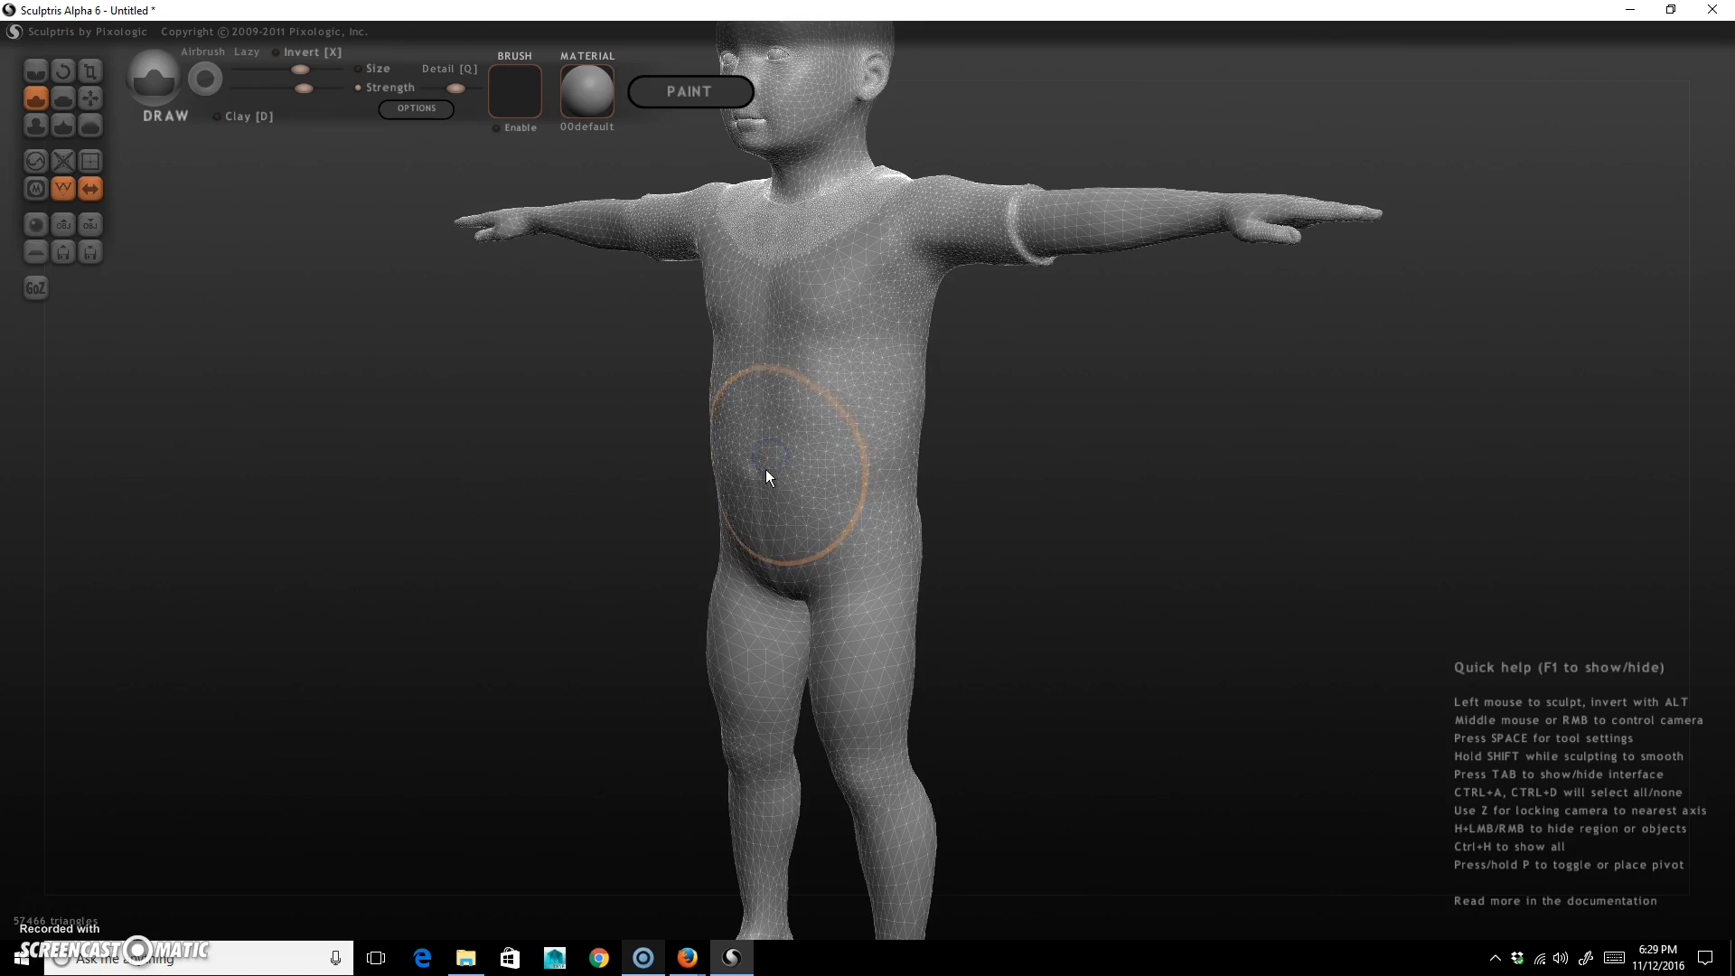
{"action": "right_click_drag", "start_coordinate": [842, 417], "coordinate": [1016, 453]}
{"action": "right_click", "coordinate": [930, 339]}
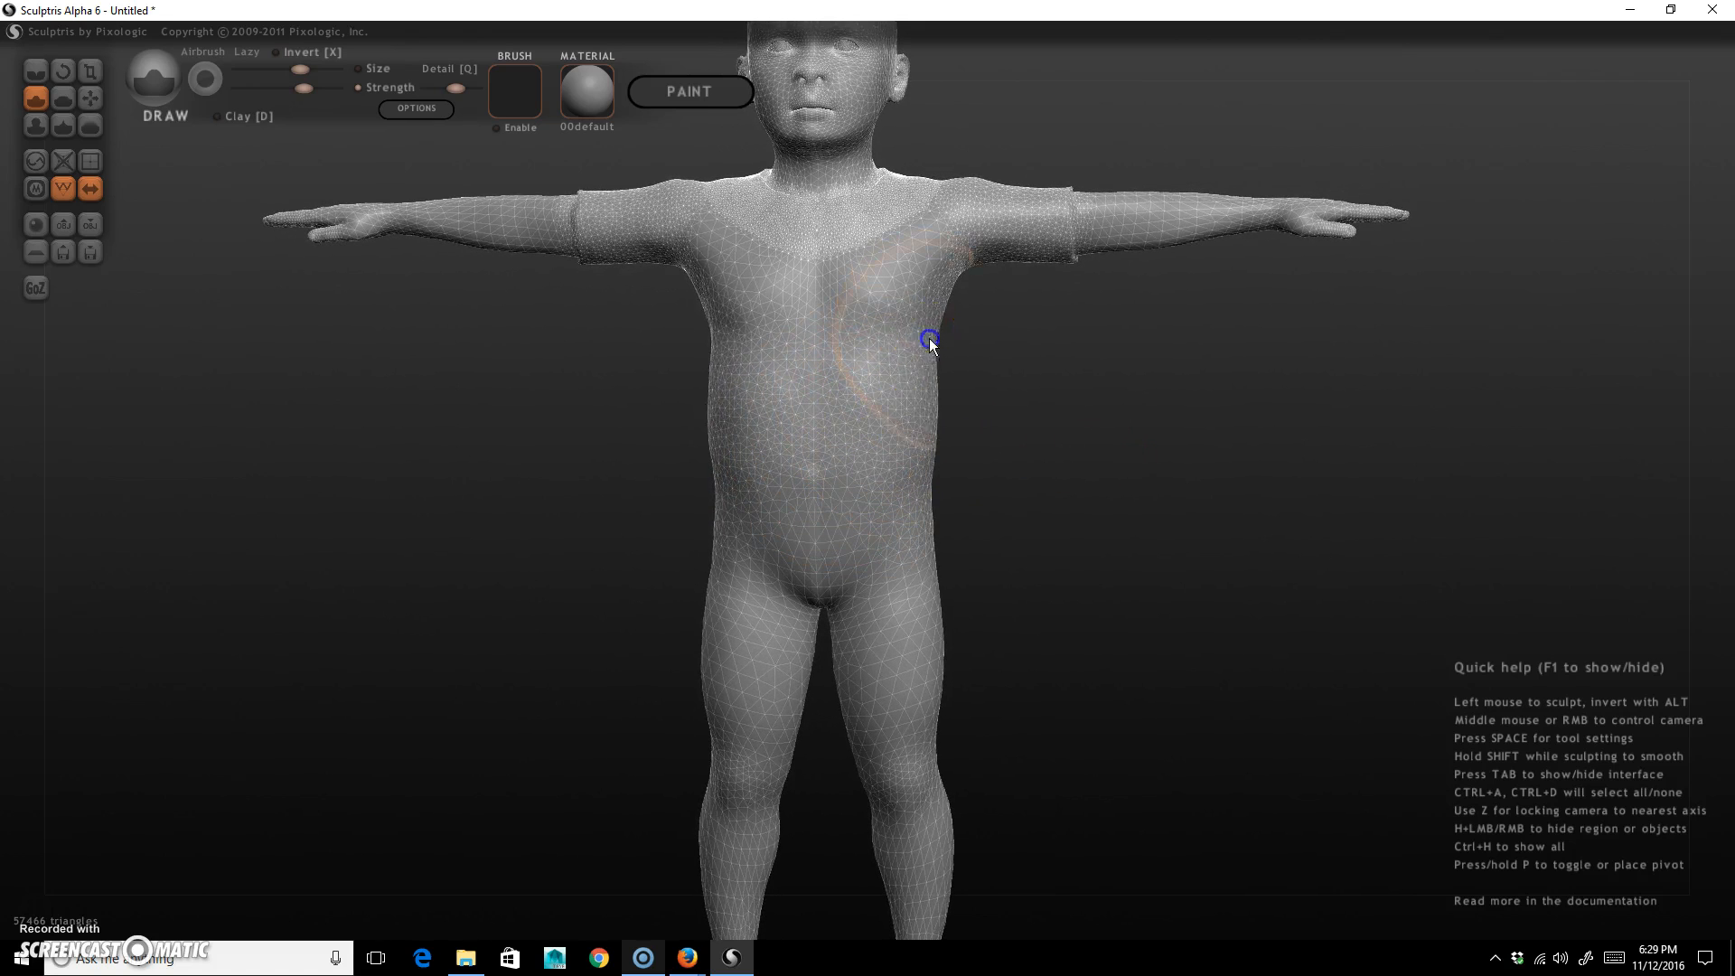
{"action": "mouse_move", "coordinate": [915, 368]}
{"action": "right_mouse_down"}
{"action": "mouse_move", "coordinate": [1119, 470]}
{"action": "mouse_move", "coordinate": [1027, 437]}
{"action": "mouse_move", "coordinate": [903, 434]}
{"action": "mouse_move", "coordinate": [1022, 471]}
{"action": "right_mouse_up"}
{"action": "right_click_drag", "start_coordinate": [1030, 578], "coordinate": [1062, 476], "text": "alt"}
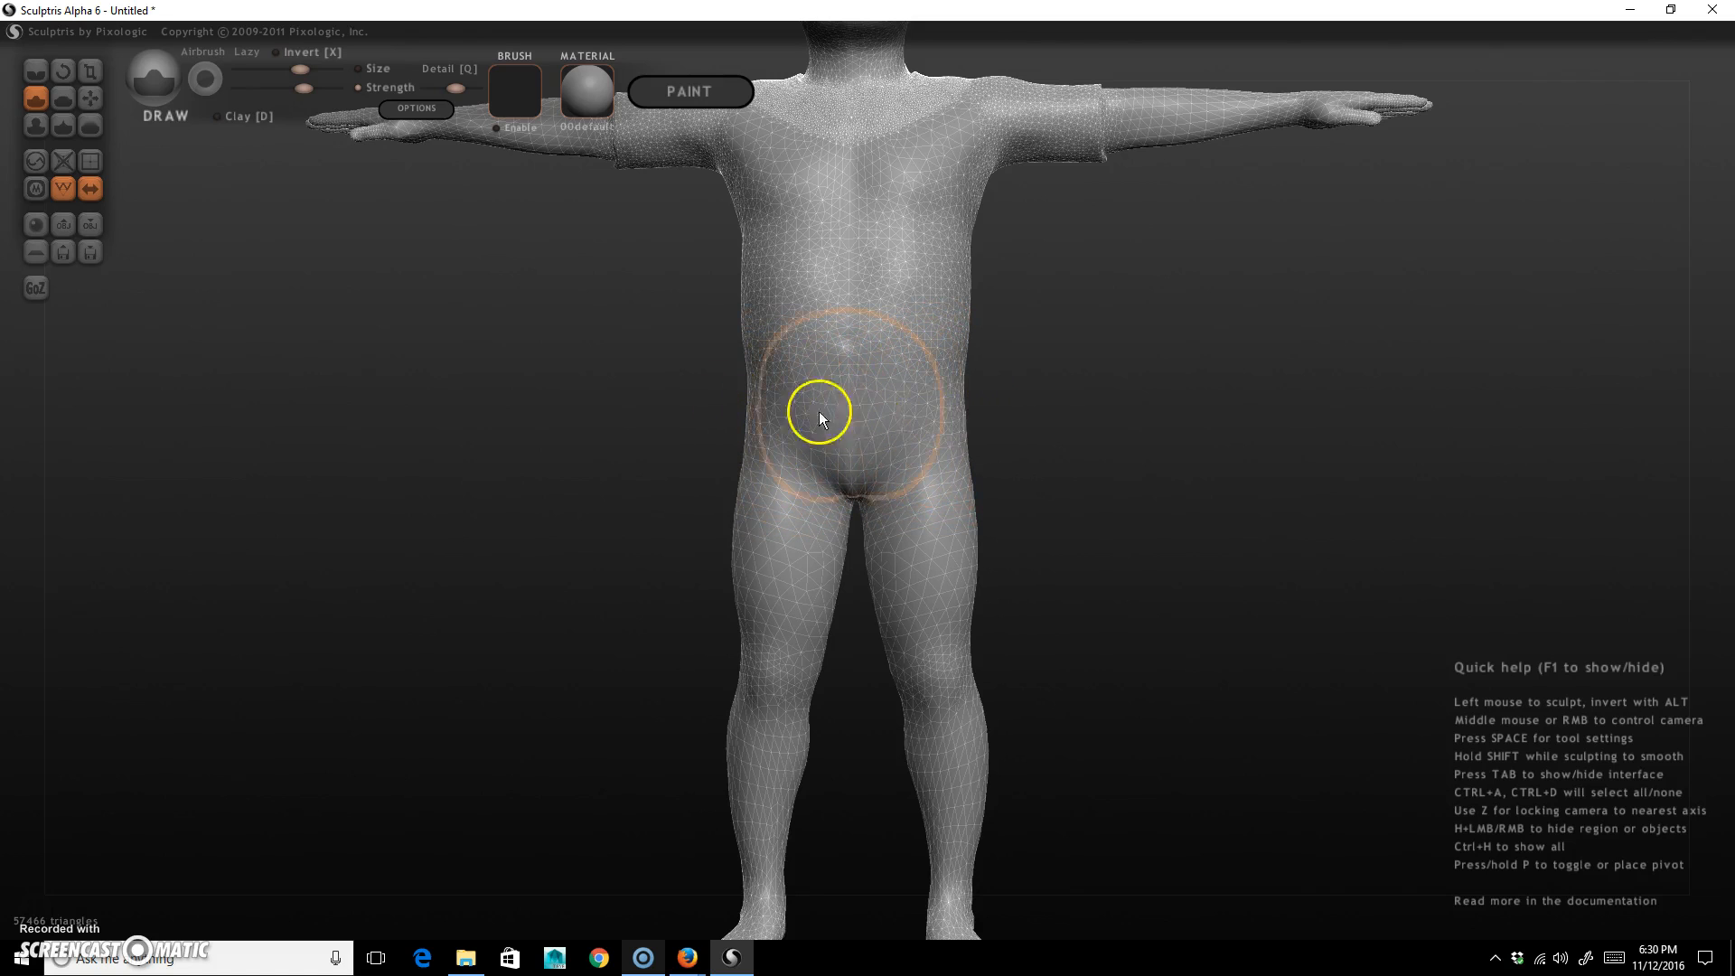
Hide the wireframe and reduce the brush size for working on the hips.
{"action": "mouse_move", "coordinate": [958, 419]}
{"action": "right_mouse_down"}
{"action": "mouse_move", "coordinate": [1019, 419]}
{"action": "mouse_move", "coordinate": [1027, 479]}
{"action": "mouse_move", "coordinate": [1266, 643]}
{"action": "mouse_move", "coordinate": [1169, 561]}
{"action": "mouse_move", "coordinate": [902, 433]}
{"action": "right_mouse_up"}
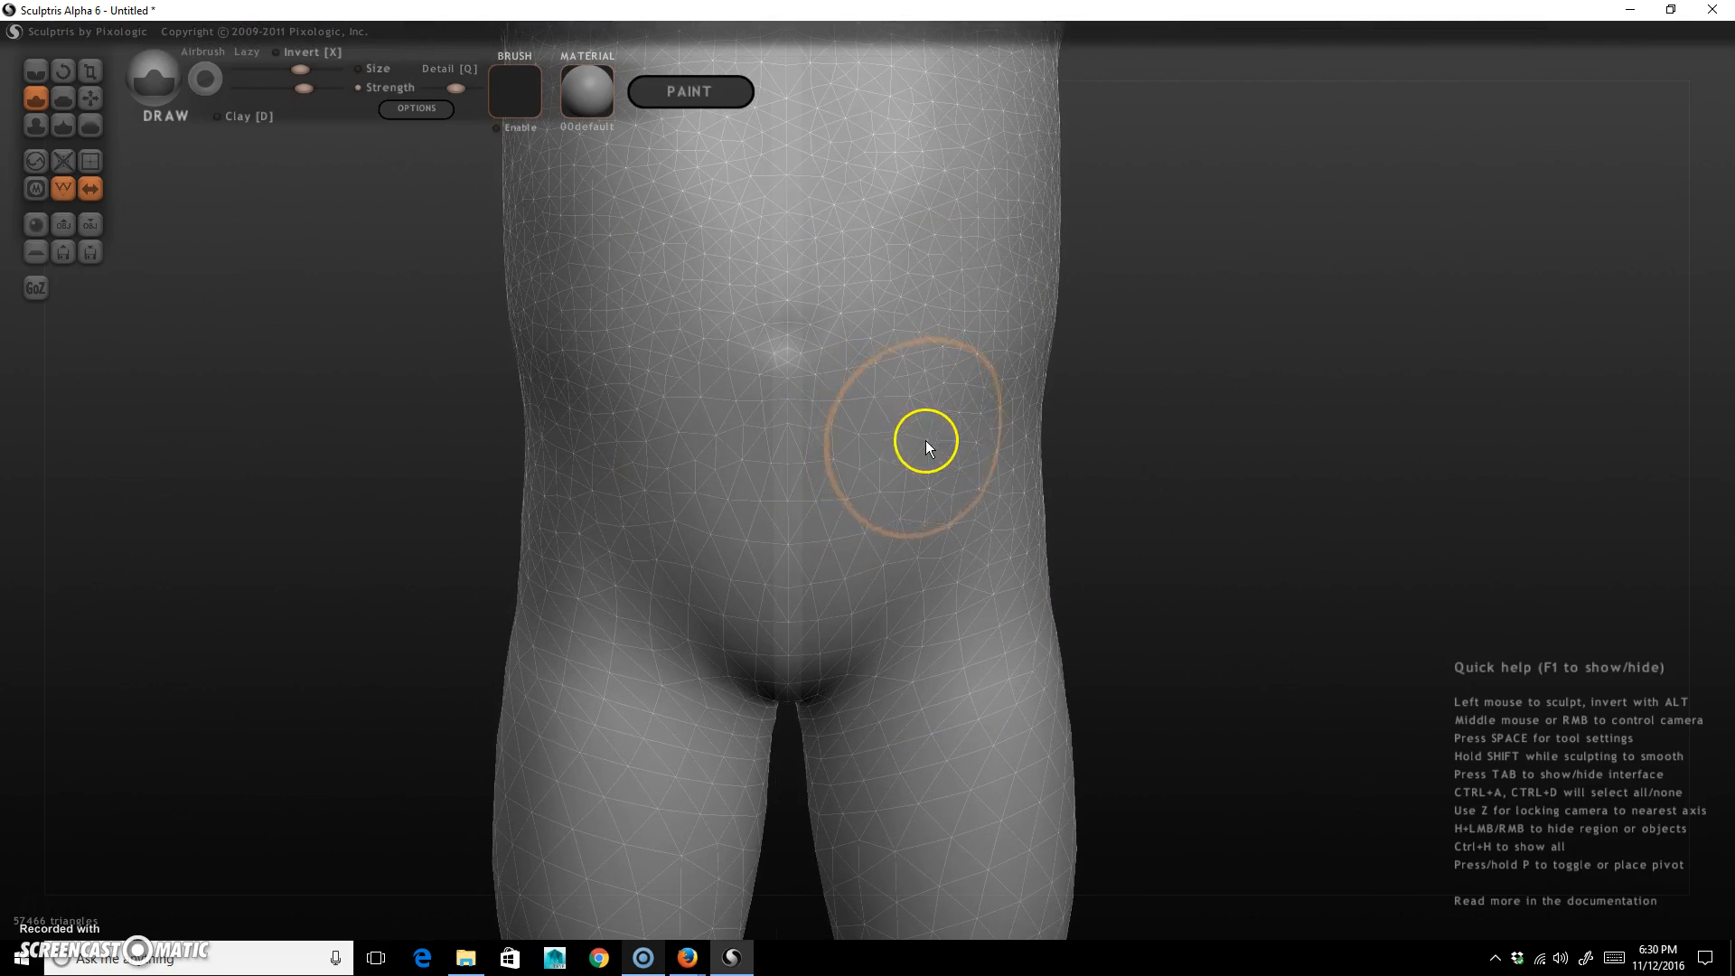
{"action": "key", "text": "w"}
{"action": "key", "text": "space"}
{"action": "left_click_drag", "start_coordinate": [918, 469], "coordinate": [923, 526]}
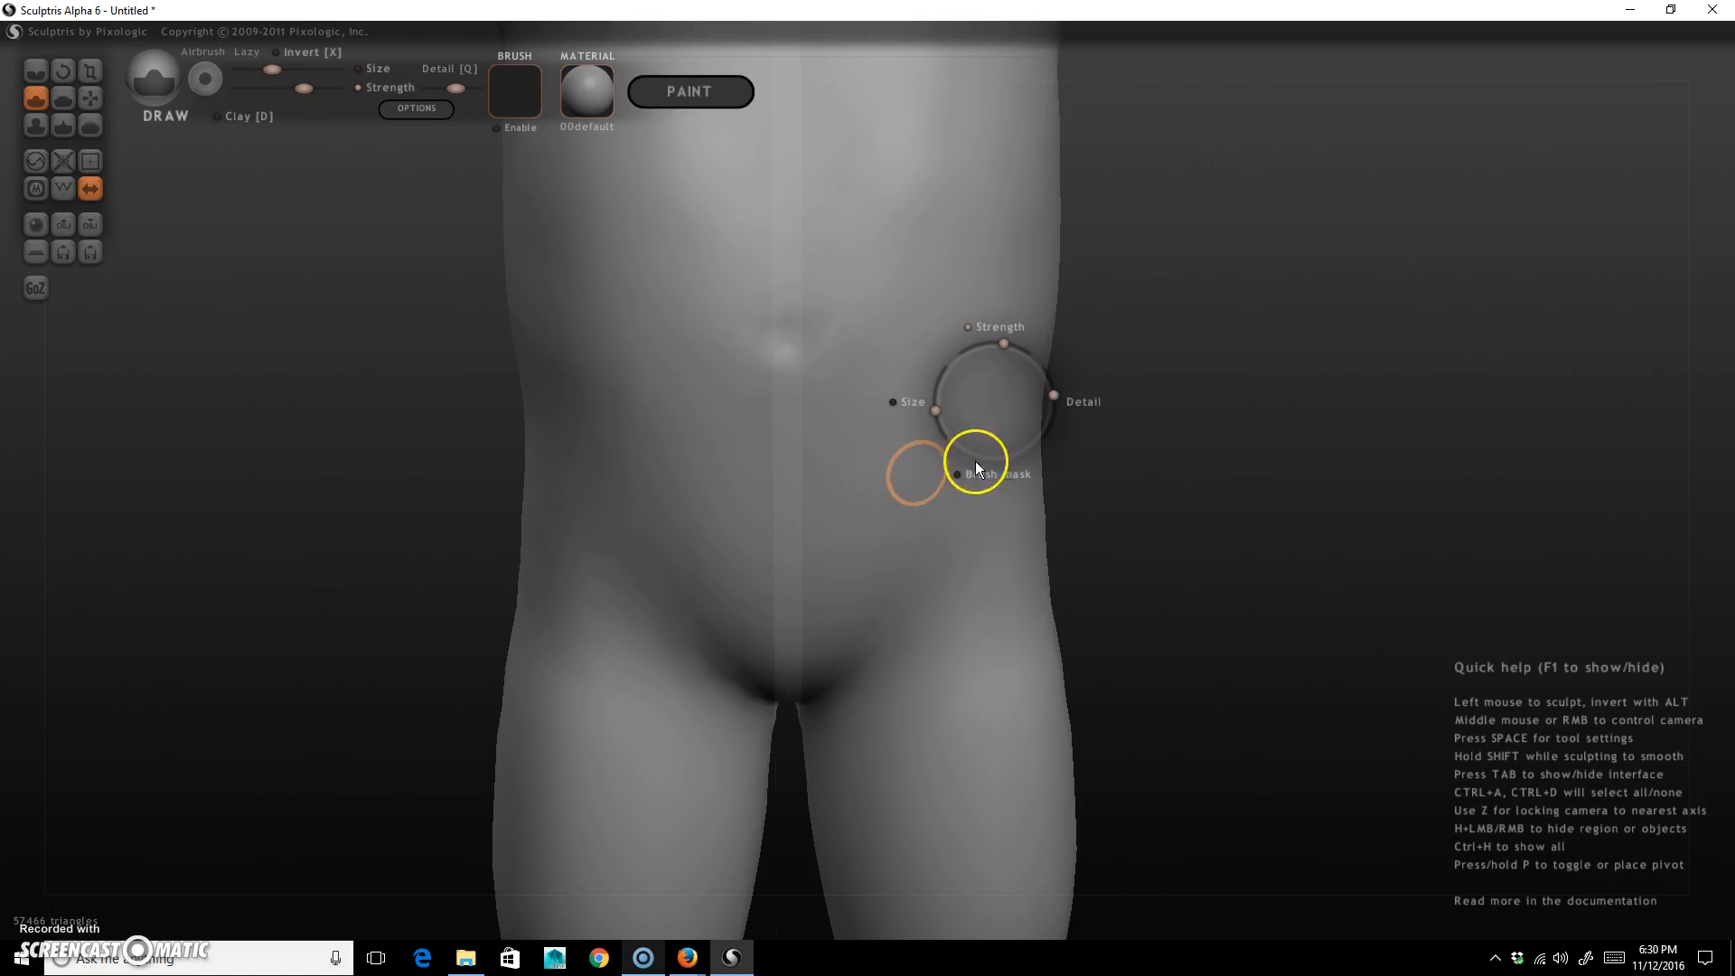
{"action": "mouse_move", "coordinate": [1021, 467]}
{"action": "left_mouse_down"}
{"action": "mouse_move", "coordinate": [1042, 403]}
{"action": "mouse_move", "coordinate": [923, 470]}
{"action": "mouse_move", "coordinate": [736, 496]}
{"action": "mouse_move", "coordinate": [937, 449]}
{"action": "mouse_move", "coordinate": [822, 507]}
{"action": "mouse_move", "coordinate": [1114, 473]}
{"action": "left_mouse_up"}
{"action": "key", "text": "space"}
Try to raise a shirt hem around the hips with the Draw brush, and undo the strokes.
{"action": "mouse_move", "coordinate": [1115, 473]}
{"action": "middle_mouse_down"}
{"action": "mouse_move", "coordinate": [1072, 535]}
{"action": "mouse_move", "coordinate": [890, 470]}
{"action": "middle_mouse_up"}
{"action": "left_click_drag", "start_coordinate": [781, 413], "coordinate": [1050, 403]}
{"action": "key", "text": "ctrl+z"}
{"action": "key", "text": "ctrl+z"}
{"action": "key", "text": "ctrl+z"}
Turn on Clay and build a raised shirt hem band around the hips, from the front across the side to the back.
{"action": "left_click", "coordinate": [242, 116]}
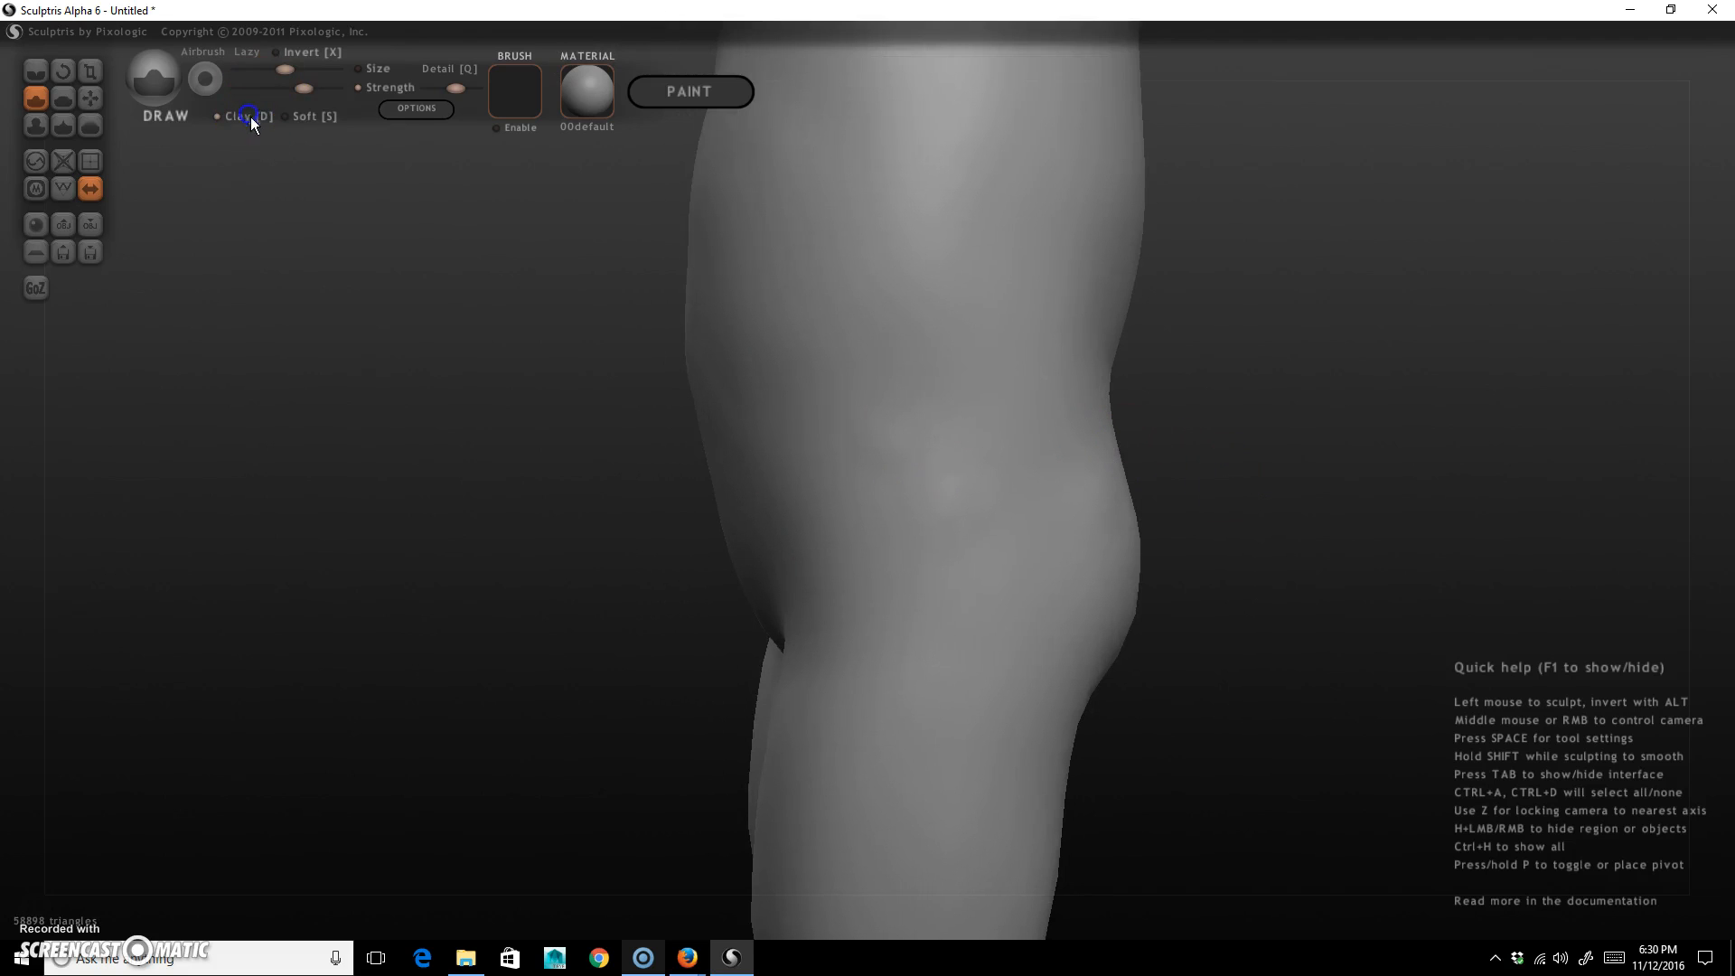
{"action": "middle_click_drag", "start_coordinate": [1169, 490], "coordinate": [918, 480]}
{"action": "mouse_move", "coordinate": [717, 543]}
{"action": "left_mouse_down"}
{"action": "mouse_move", "coordinate": [1076, 421]}
{"action": "mouse_move", "coordinate": [898, 469]}
{"action": "left_mouse_up"}
{"action": "mouse_move", "coordinate": [1305, 546]}
{"action": "left_mouse_down"}
{"action": "mouse_move", "coordinate": [1391, 430]}
{"action": "mouse_move", "coordinate": [1370, 329]}
{"action": "mouse_move", "coordinate": [1050, 571]}
{"action": "mouse_move", "coordinate": [905, 506]}
{"action": "left_mouse_up"}
{"action": "mouse_move", "coordinate": [814, 423]}
{"action": "left_mouse_down"}
{"action": "mouse_move", "coordinate": [1133, 414]}
{"action": "mouse_move", "coordinate": [994, 439]}
{"action": "left_mouse_up"}
{"action": "mouse_move", "coordinate": [1433, 565]}
{"action": "left_mouse_down"}
{"action": "mouse_move", "coordinate": [1224, 543]}
{"action": "mouse_move", "coordinate": [1157, 491]}
{"action": "mouse_move", "coordinate": [879, 407]}
{"action": "left_mouse_up"}
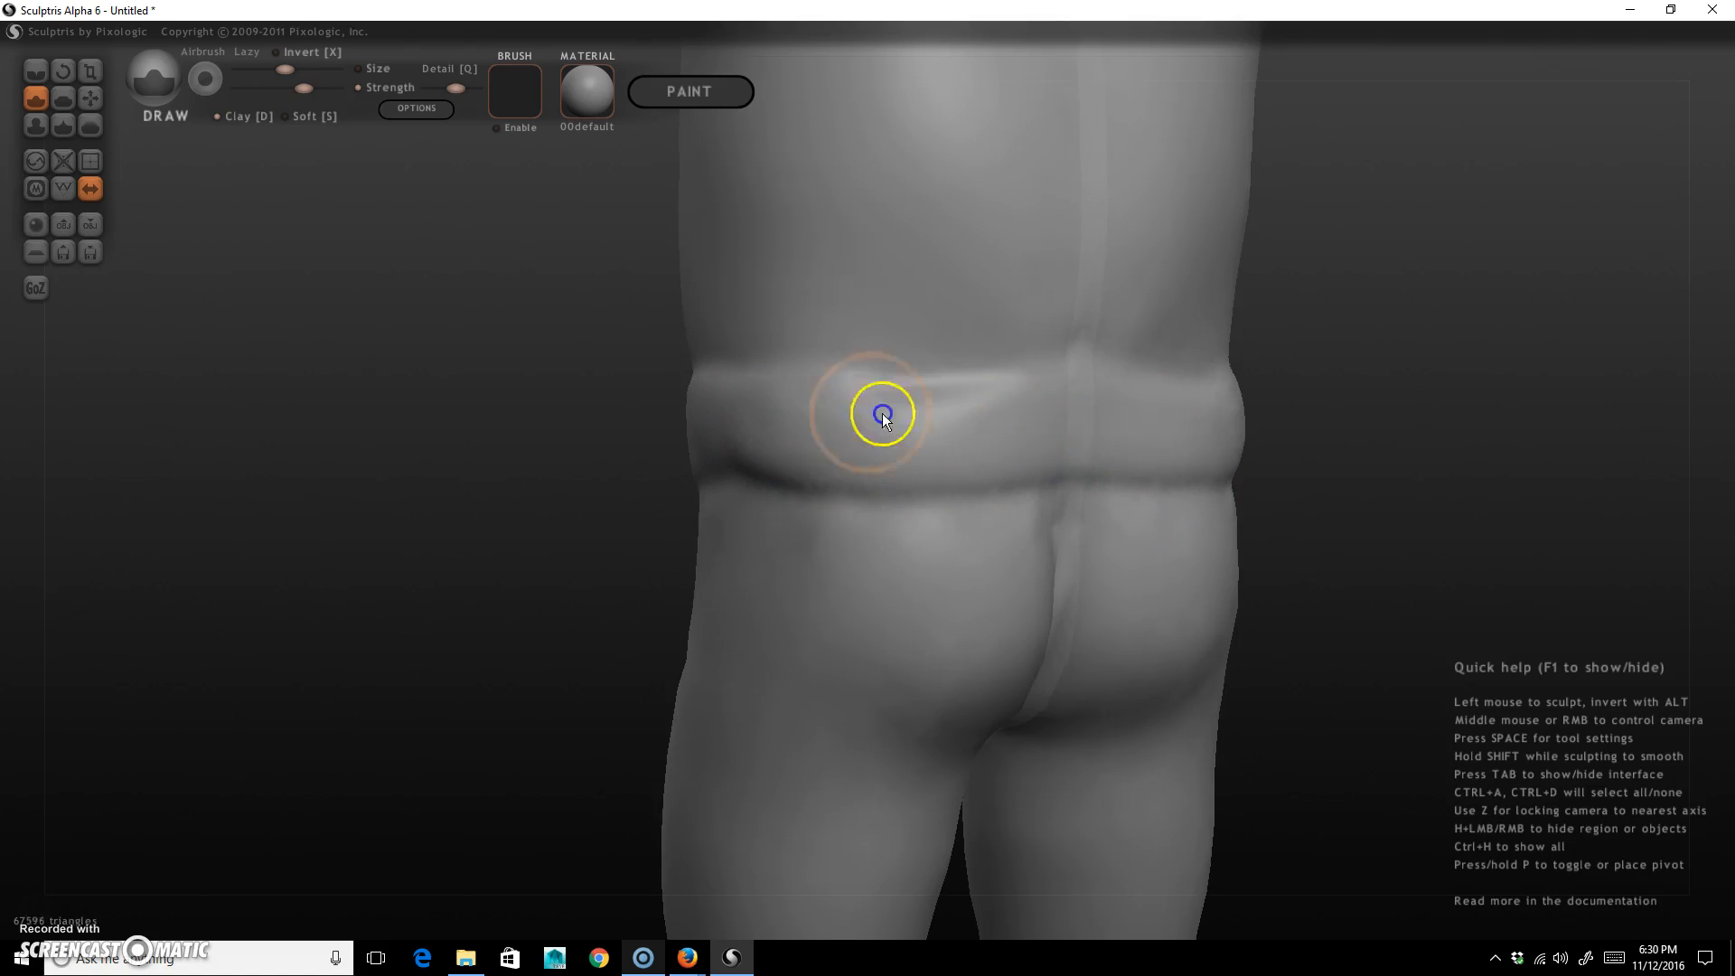
{"action": "left_click_drag", "start_coordinate": [1455, 461], "coordinate": [1391, 452]}
{"action": "left_click_drag", "start_coordinate": [822, 448], "coordinate": [894, 424]}
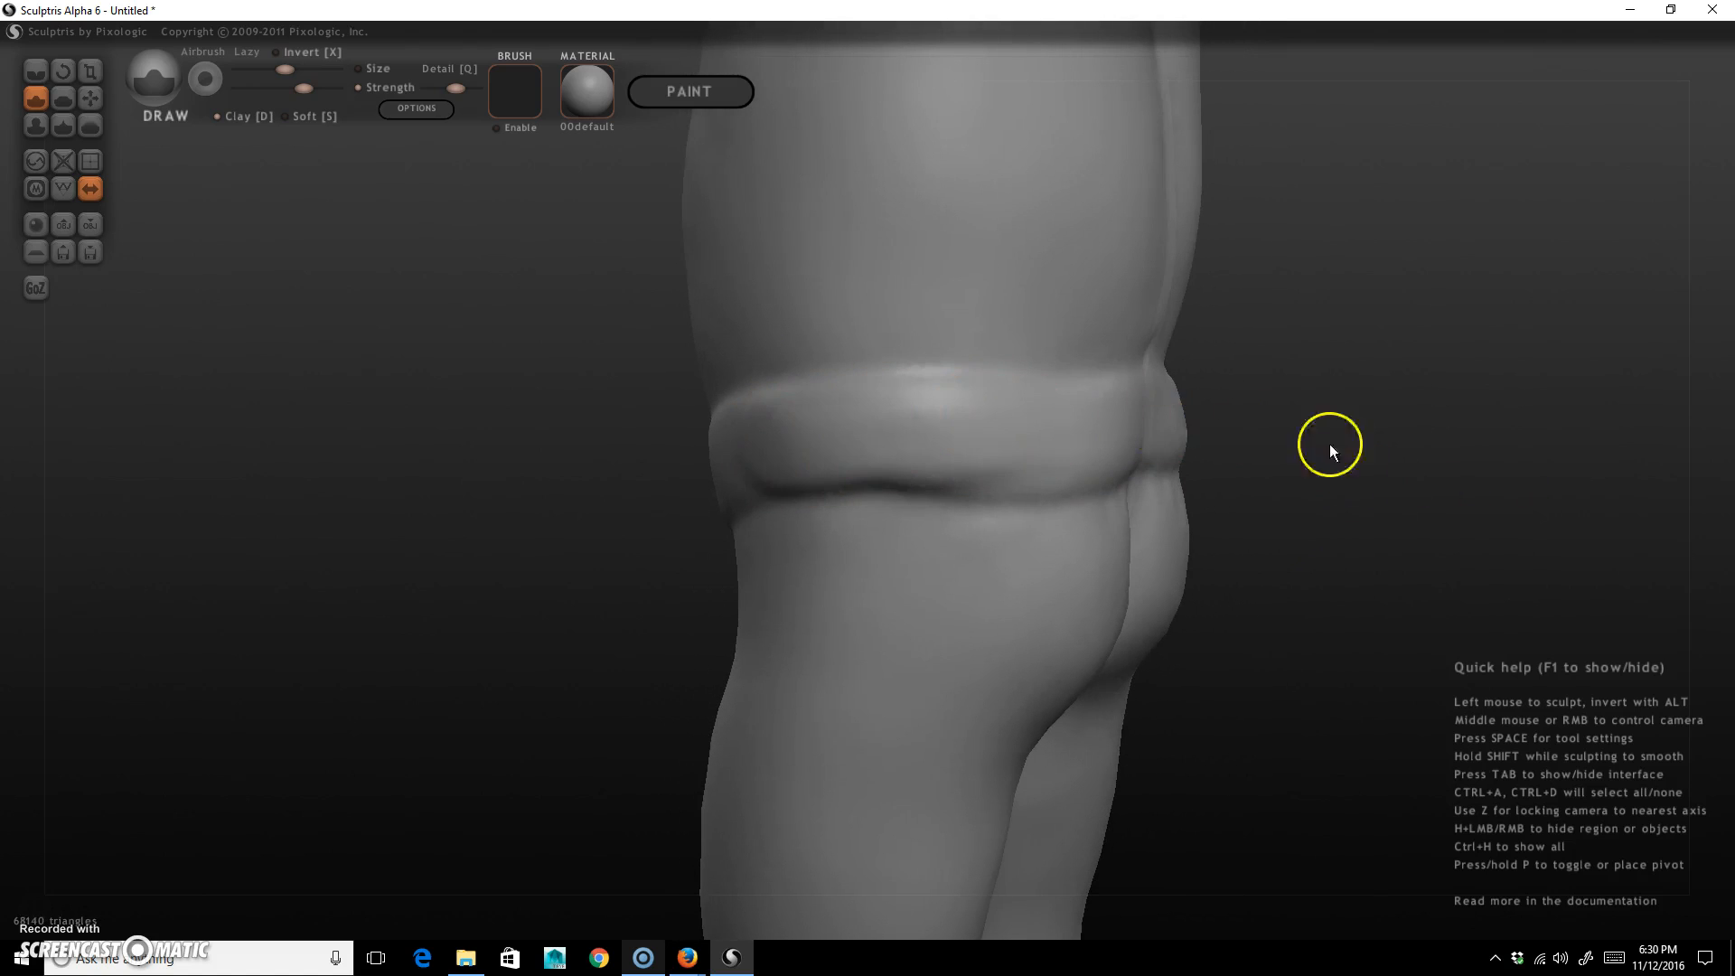
{"action": "left_click_drag", "start_coordinate": [1331, 443], "coordinate": [1628, 475]}
{"action": "mouse_move", "coordinate": [977, 447]}
{"action": "left_mouse_down"}
{"action": "mouse_move", "coordinate": [999, 423]}
{"action": "mouse_move", "coordinate": [735, 550]}
{"action": "left_mouse_up"}
{"action": "mouse_move", "coordinate": [1193, 542]}
{"action": "left_mouse_down"}
{"action": "mouse_move", "coordinate": [1390, 523]}
{"action": "mouse_move", "coordinate": [1224, 528]}
{"action": "left_mouse_up"}
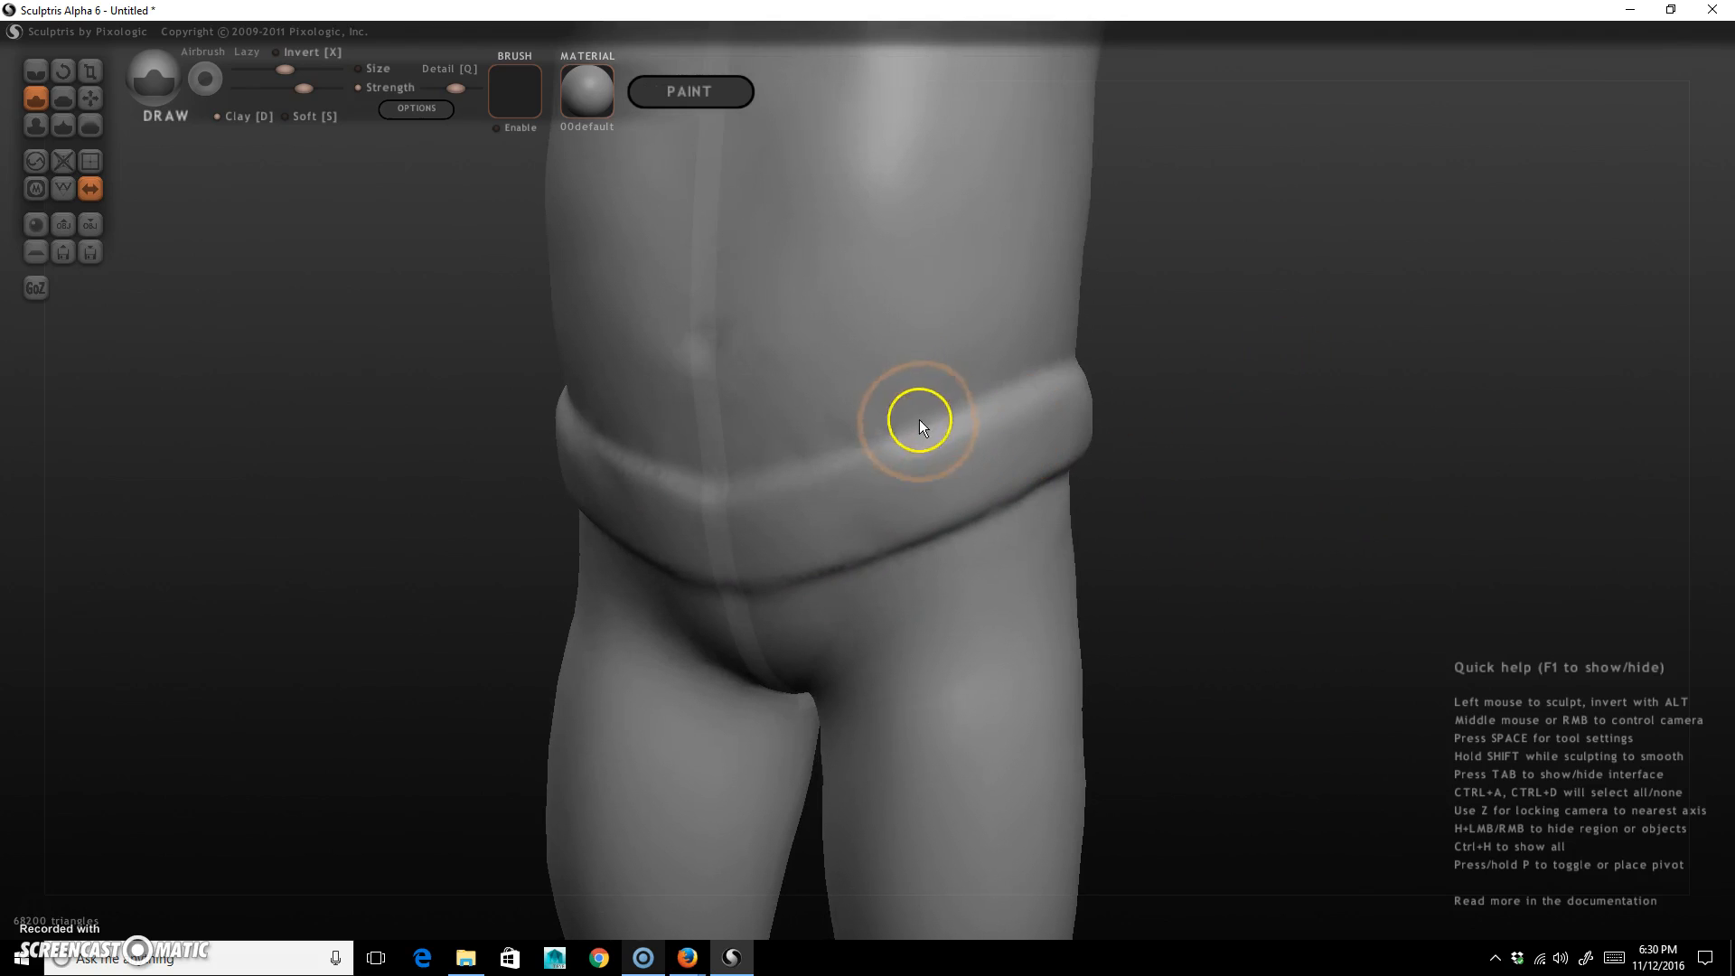
Turn off Clay and blend the hem band's upper edge into the torso, keeping the lower edge raised.
{"action": "left_click", "coordinate": [217, 115]}
{"action": "mouse_move", "coordinate": [1035, 403]}
{"action": "left_mouse_down"}
{"action": "mouse_move", "coordinate": [1024, 425]}
{"action": "mouse_move", "coordinate": [940, 423]}
{"action": "mouse_move", "coordinate": [735, 480]}
{"action": "mouse_move", "coordinate": [1017, 394]}
{"action": "left_mouse_up"}
{"action": "mouse_move", "coordinate": [1329, 537]}
{"action": "left_mouse_down"}
{"action": "mouse_move", "coordinate": [1348, 576]}
{"action": "mouse_move", "coordinate": [786, 503]}
{"action": "left_mouse_up"}
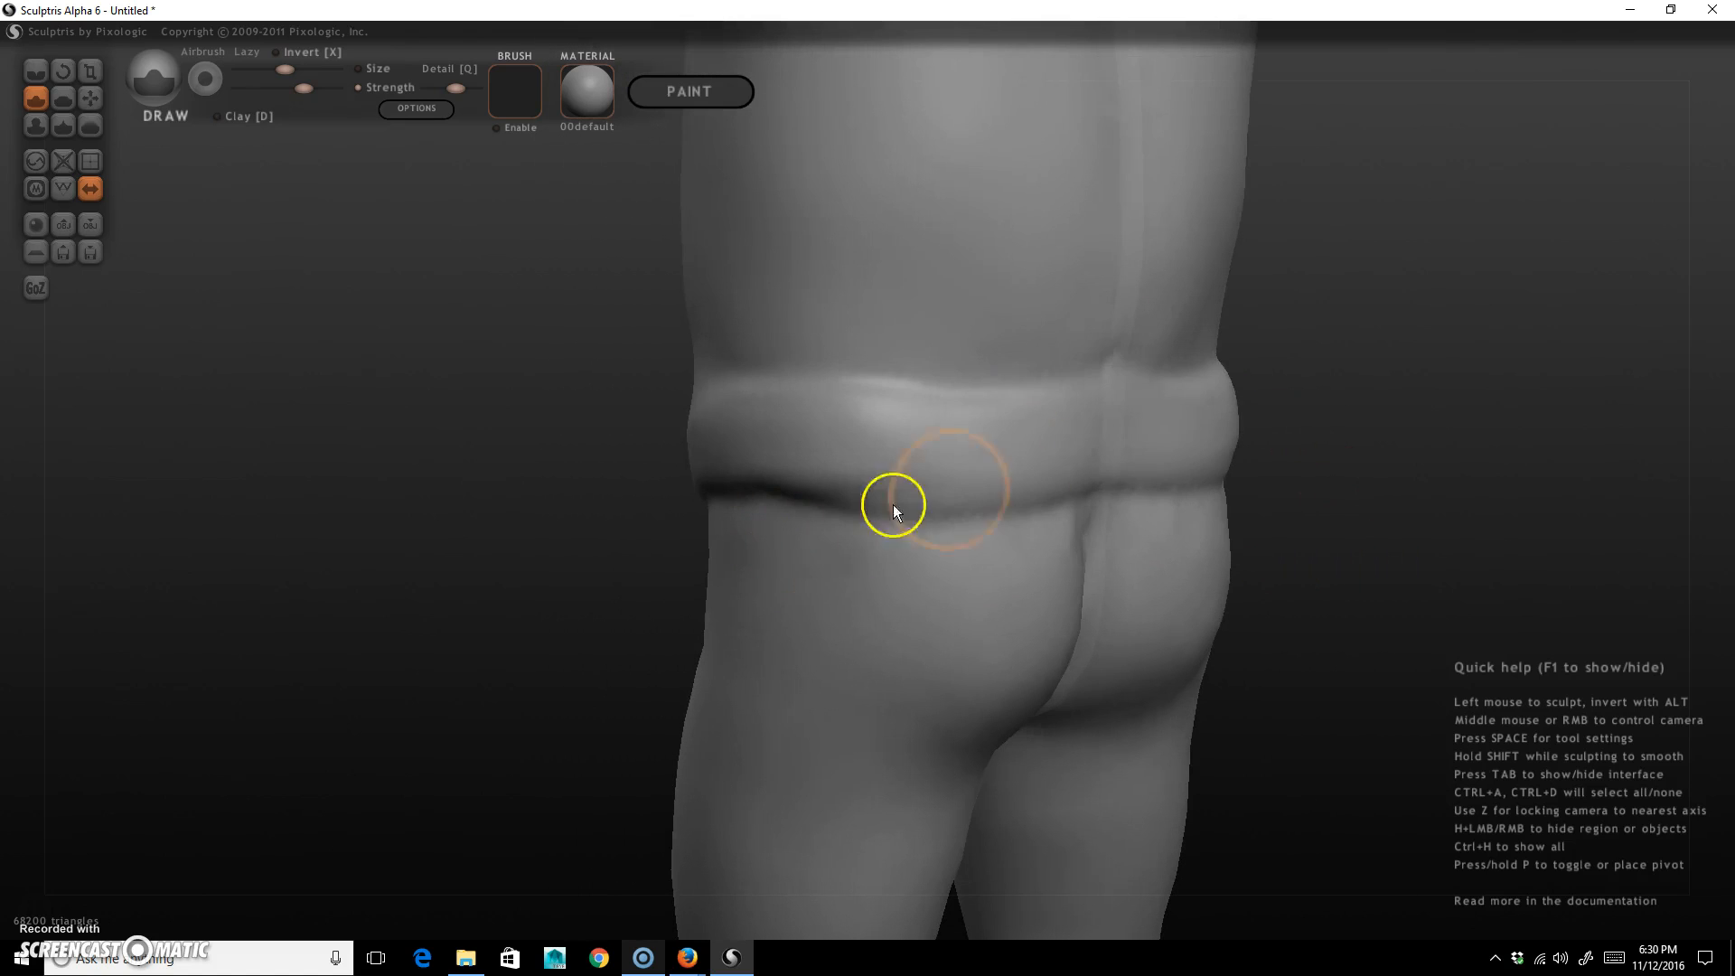
{"action": "left_click_drag", "start_coordinate": [1326, 557], "coordinate": [1274, 512]}
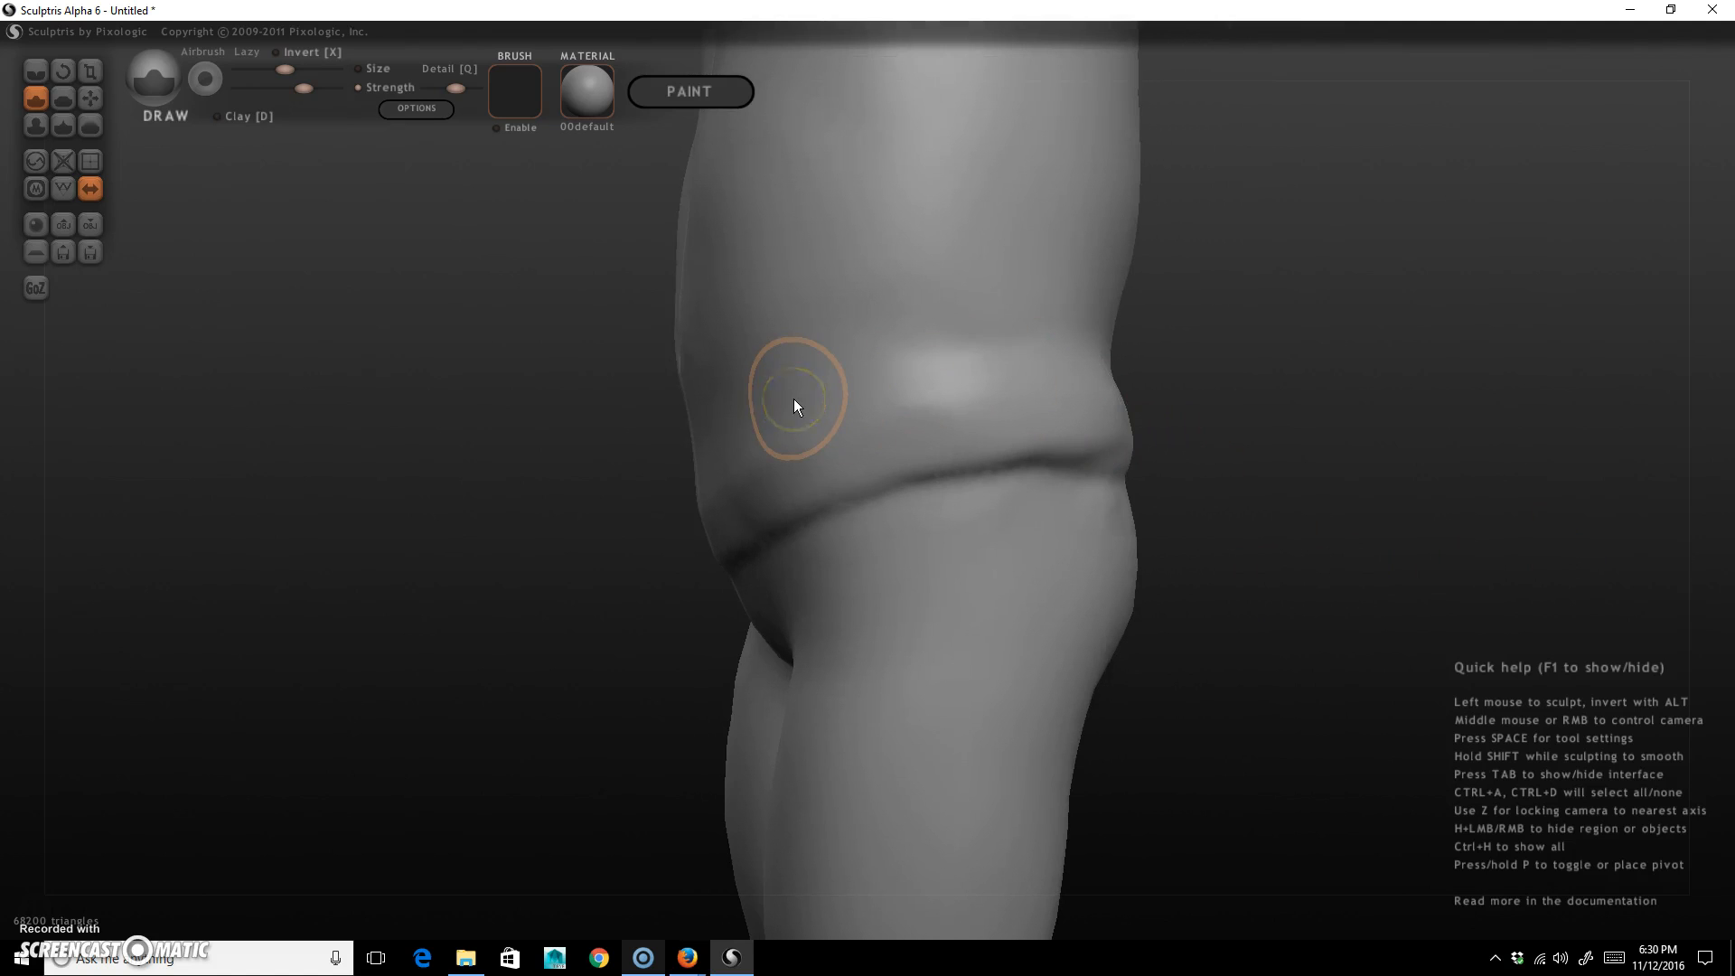
{"action": "left_click_drag", "start_coordinate": [1271, 658], "coordinate": [524, 478]}
Reduce the brush size and fill in the cleft at the back of the pelvis below the shirt hem.
{"action": "mouse_move", "coordinate": [1158, 358]}
{"action": "right_mouse_down", "text": "alt"}
{"action": "mouse_move", "coordinate": [1152, 492]}
{"action": "mouse_move", "coordinate": [1254, 469]}
{"action": "right_mouse_up", "text": "alt"}
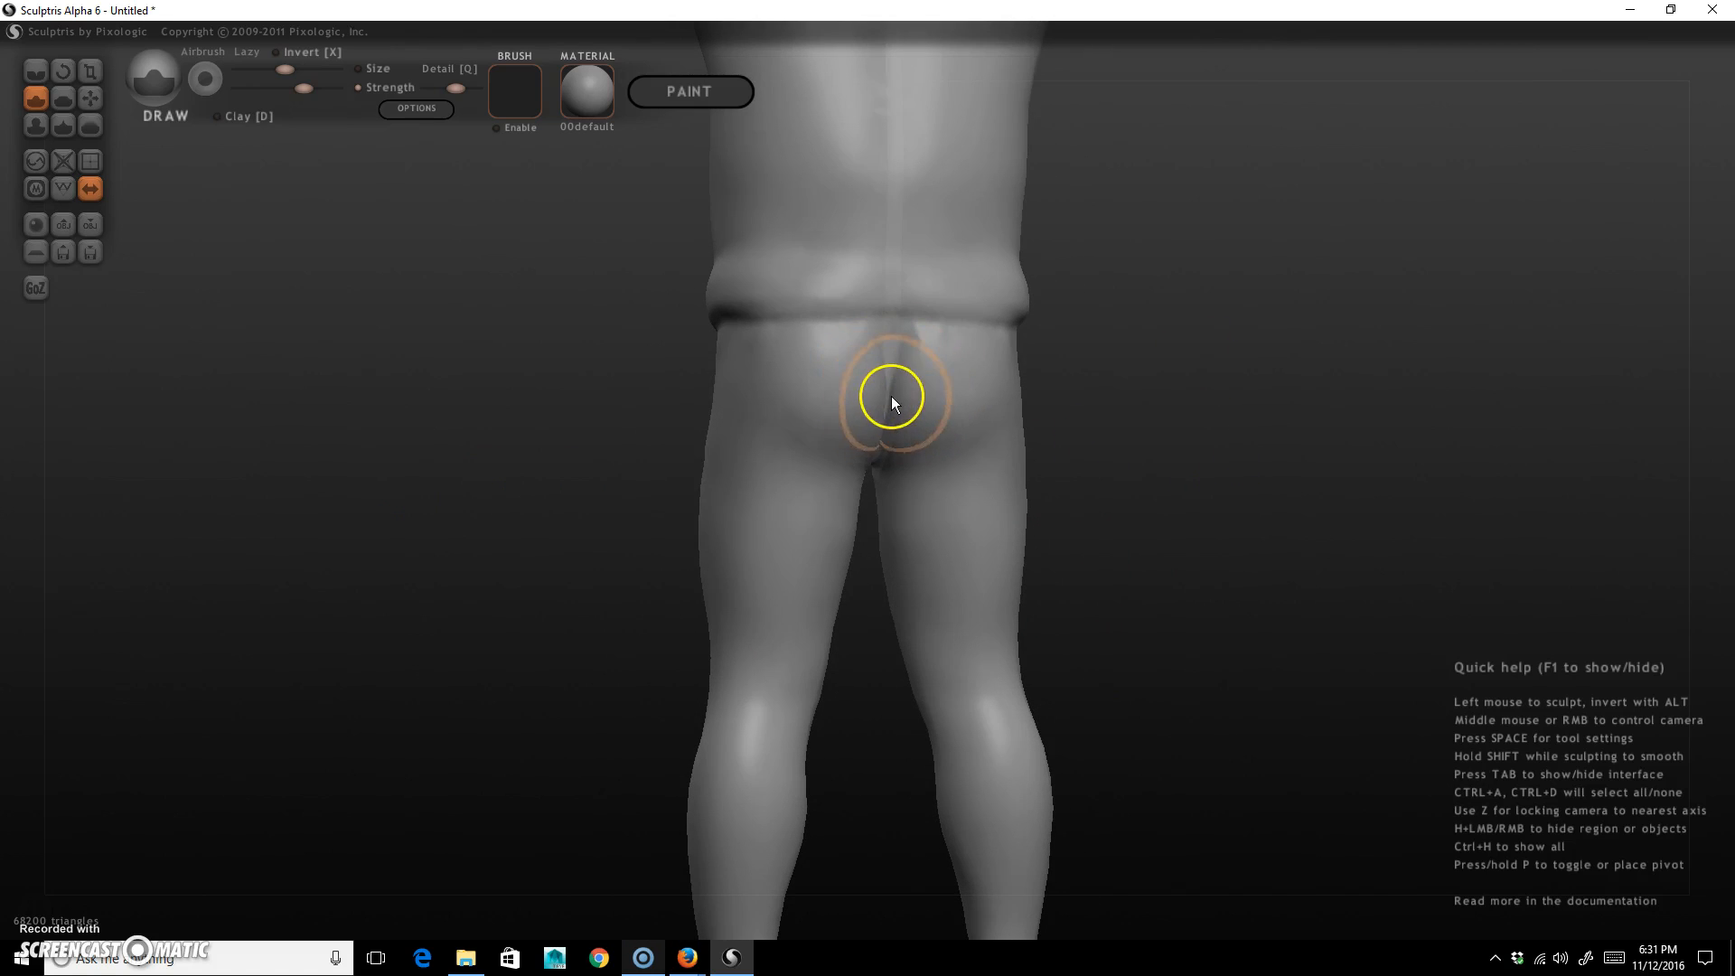
{"action": "key", "text": "space"}
{"action": "right_click_drag", "start_coordinate": [891, 403], "coordinate": [889, 428]}
{"action": "mouse_move", "coordinate": [890, 346]}
{"action": "left_mouse_down"}
{"action": "mouse_move", "coordinate": [880, 451]}
{"action": "mouse_move", "coordinate": [894, 335]}
{"action": "mouse_move", "coordinate": [887, 398]}
{"action": "left_mouse_up"}
{"action": "mouse_move", "coordinate": [1165, 469]}
{"action": "left_mouse_down"}
{"action": "mouse_move", "coordinate": [1222, 451]}
{"action": "mouse_move", "coordinate": [1234, 402]}
{"action": "left_mouse_up"}
{"action": "left_click_drag", "start_coordinate": [898, 438], "coordinate": [878, 454]}
{"action": "left_click_drag", "start_coordinate": [1185, 479], "coordinate": [1039, 542]}
{"action": "left_click_drag", "start_coordinate": [1119, 488], "coordinate": [1301, 515]}
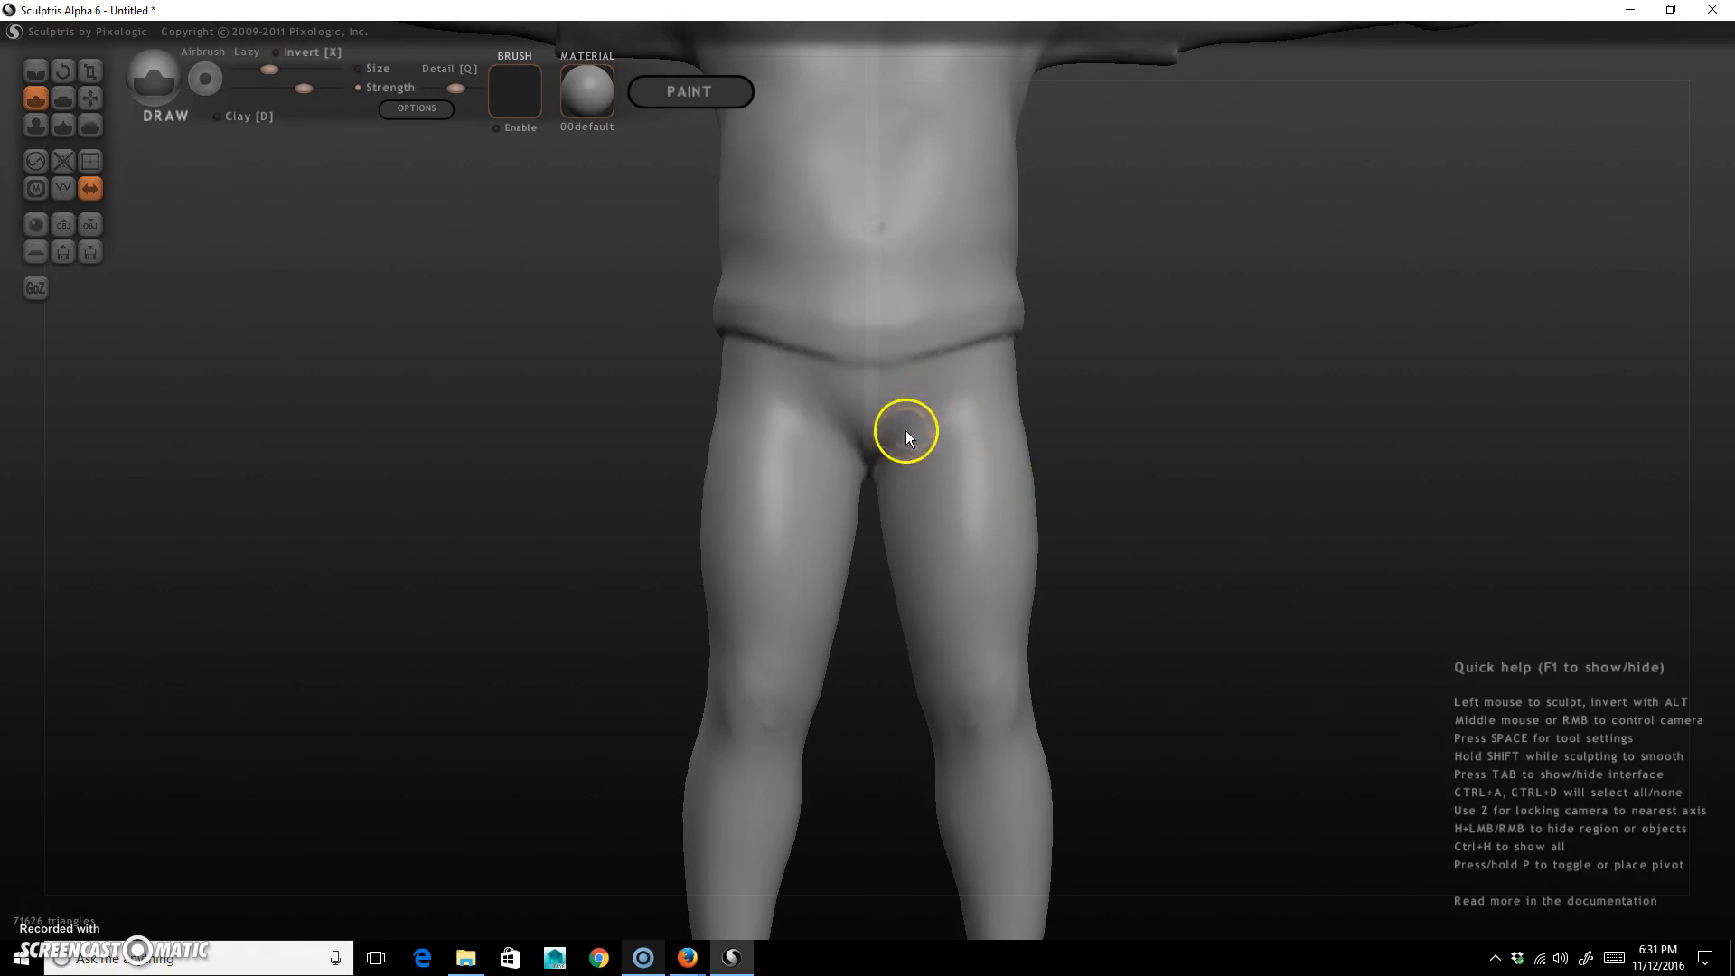
Enlarge the brush slightly and fill out the front of the crotch and upper thighs.
{"action": "key", "text": "space"}
{"action": "mouse_move", "coordinate": [951, 430]}
{"action": "left_mouse_down"}
{"action": "mouse_move", "coordinate": [930, 398]}
{"action": "mouse_move", "coordinate": [935, 415]}
{"action": "left_mouse_up"}
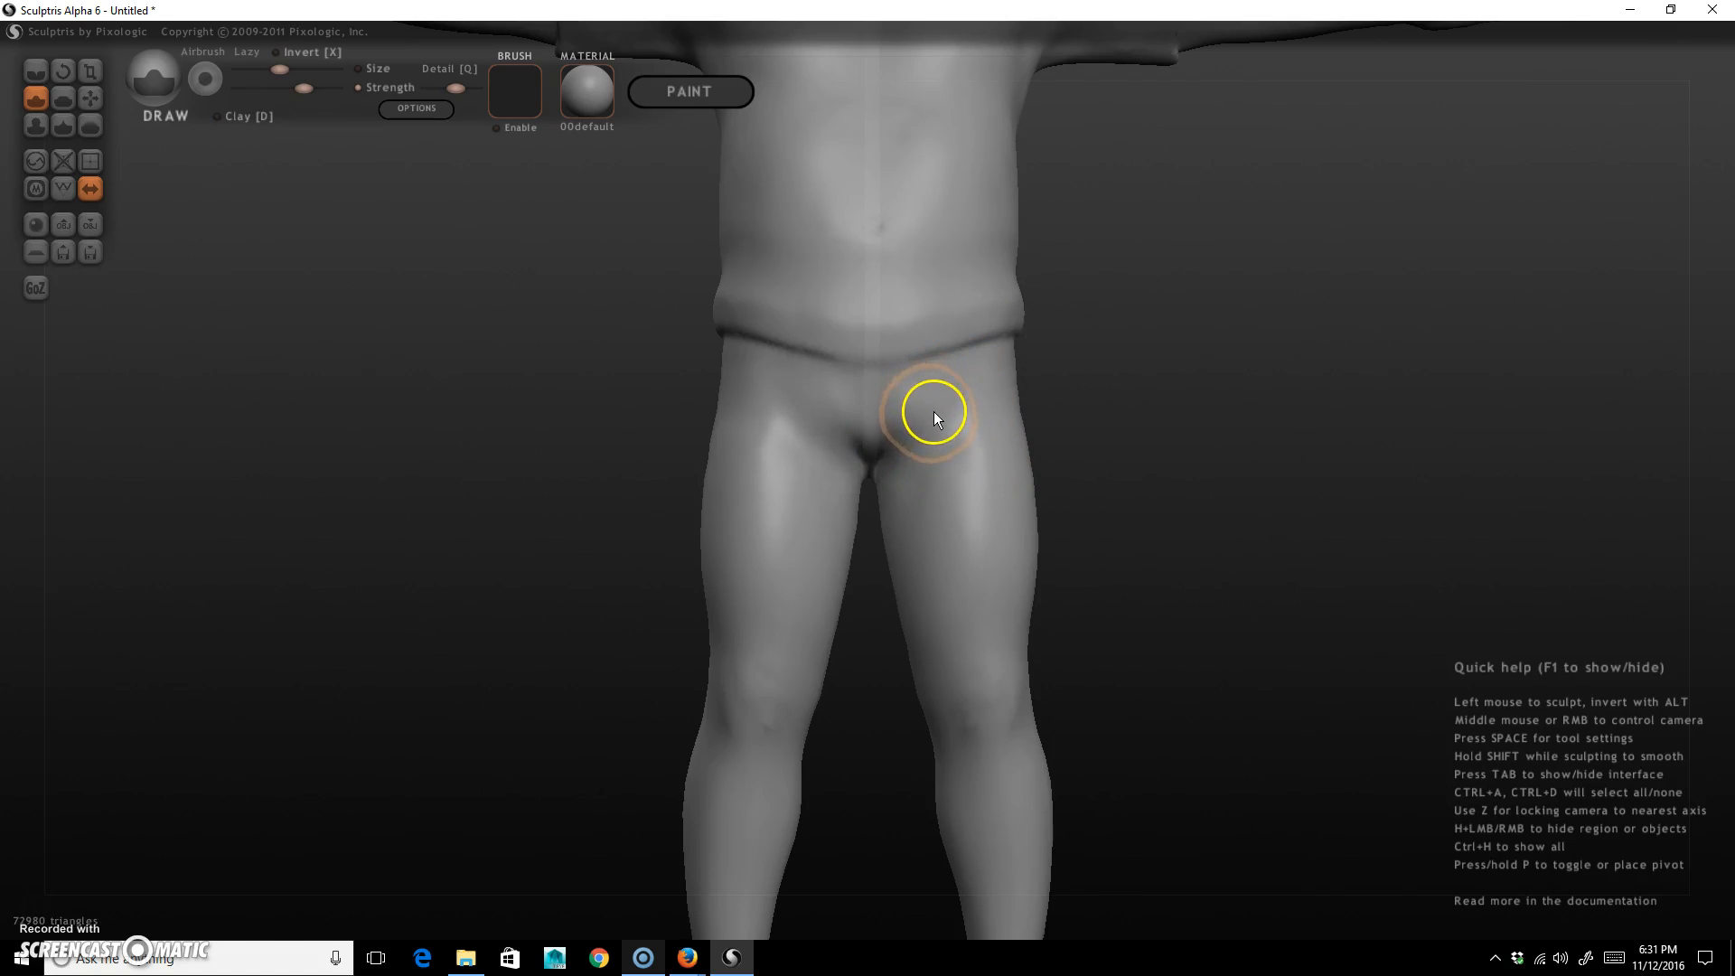
{"action": "left_click_drag", "start_coordinate": [1163, 589], "coordinate": [1166, 650]}
{"action": "right_click_drag", "start_coordinate": [1166, 645], "coordinate": [918, 400], "text": "alt"}
{"action": "right_click_drag", "start_coordinate": [1057, 571], "coordinate": [932, 573]}
{"action": "left_click", "coordinate": [892, 452]}
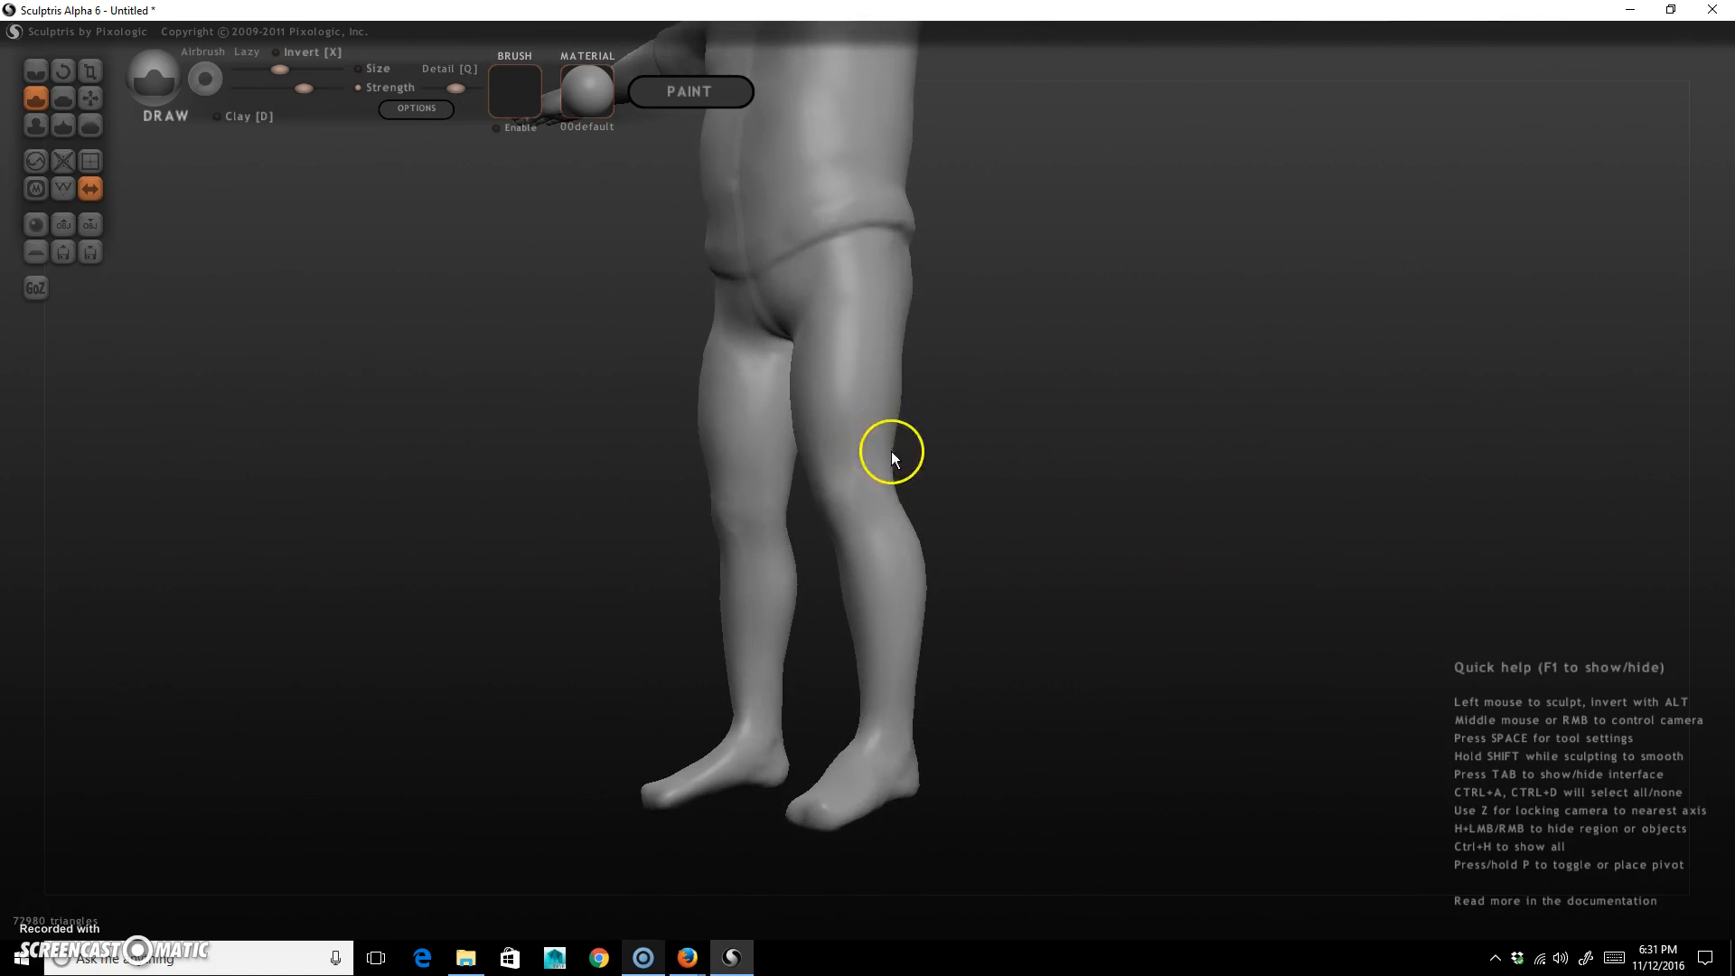
Enlarge the brush and thicken the legs around the knees and calves into trouser legs.
{"action": "key", "text": "space"}
{"action": "mouse_move", "coordinate": [891, 490]}
{"action": "left_mouse_down"}
{"action": "mouse_move", "coordinate": [875, 392]}
{"action": "mouse_move", "coordinate": [878, 419]}
{"action": "left_mouse_up"}
{"action": "left_click_drag", "start_coordinate": [1025, 548], "coordinate": [1194, 534]}
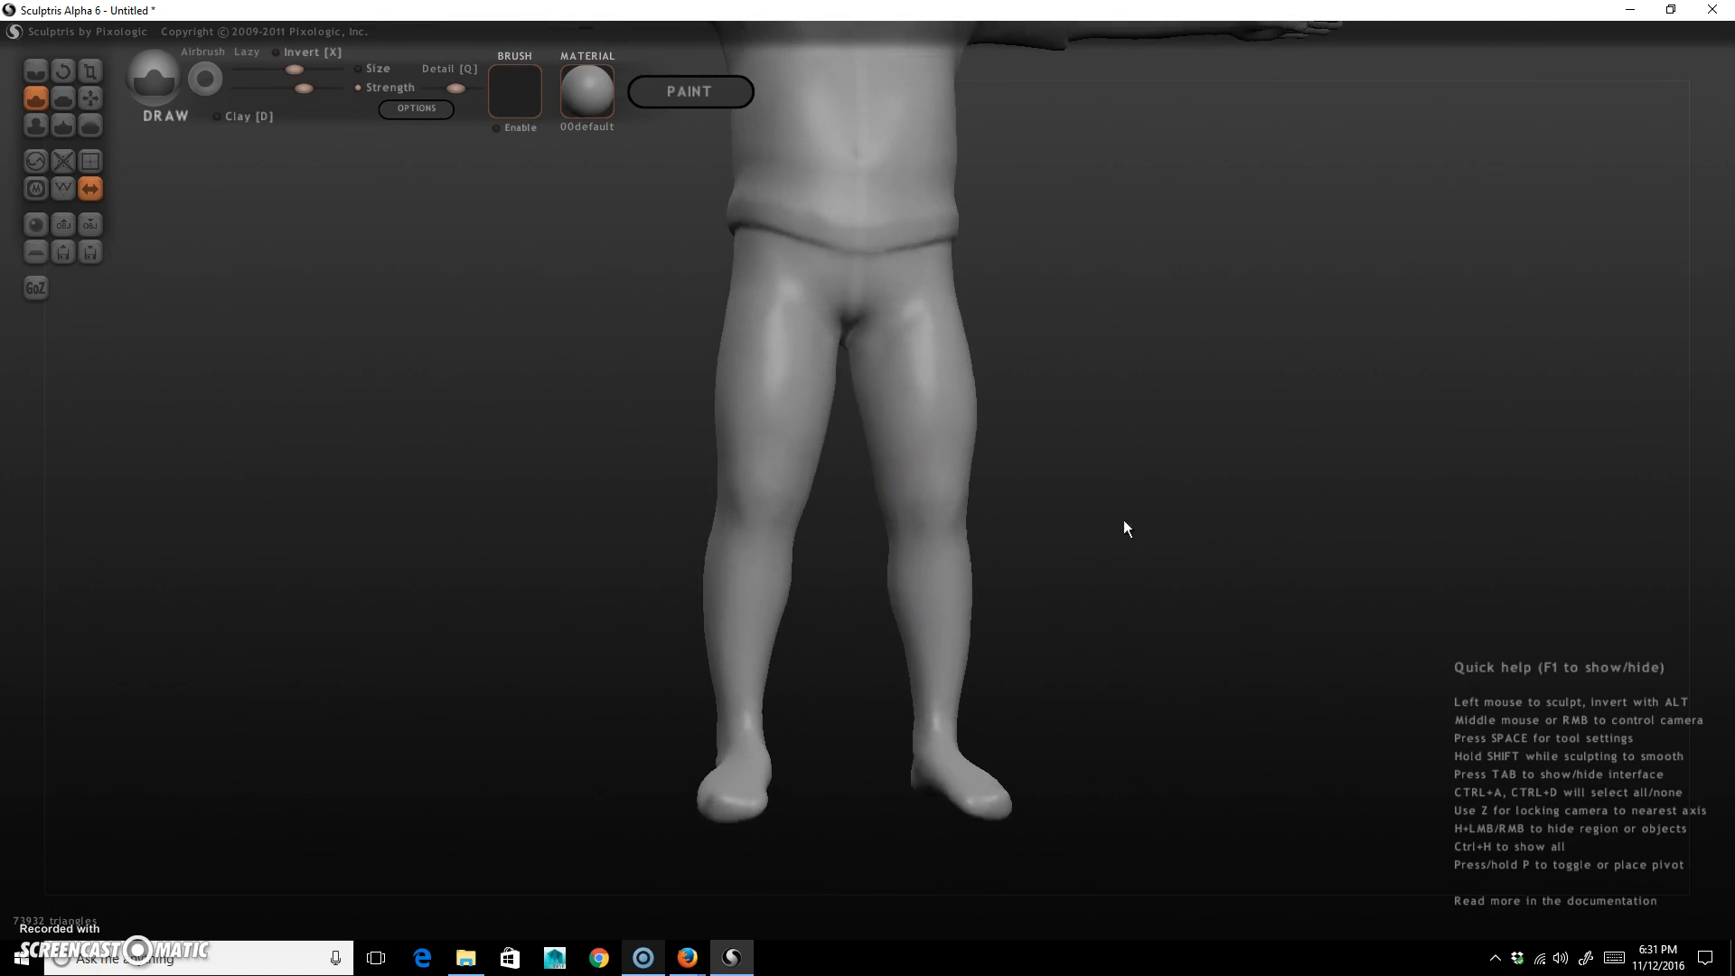
{"action": "mouse_move", "coordinate": [908, 548]}
{"action": "left_mouse_down"}
{"action": "mouse_move", "coordinate": [924, 561]}
{"action": "mouse_move", "coordinate": [947, 528]}
{"action": "mouse_move", "coordinate": [929, 512]}
{"action": "left_mouse_up"}
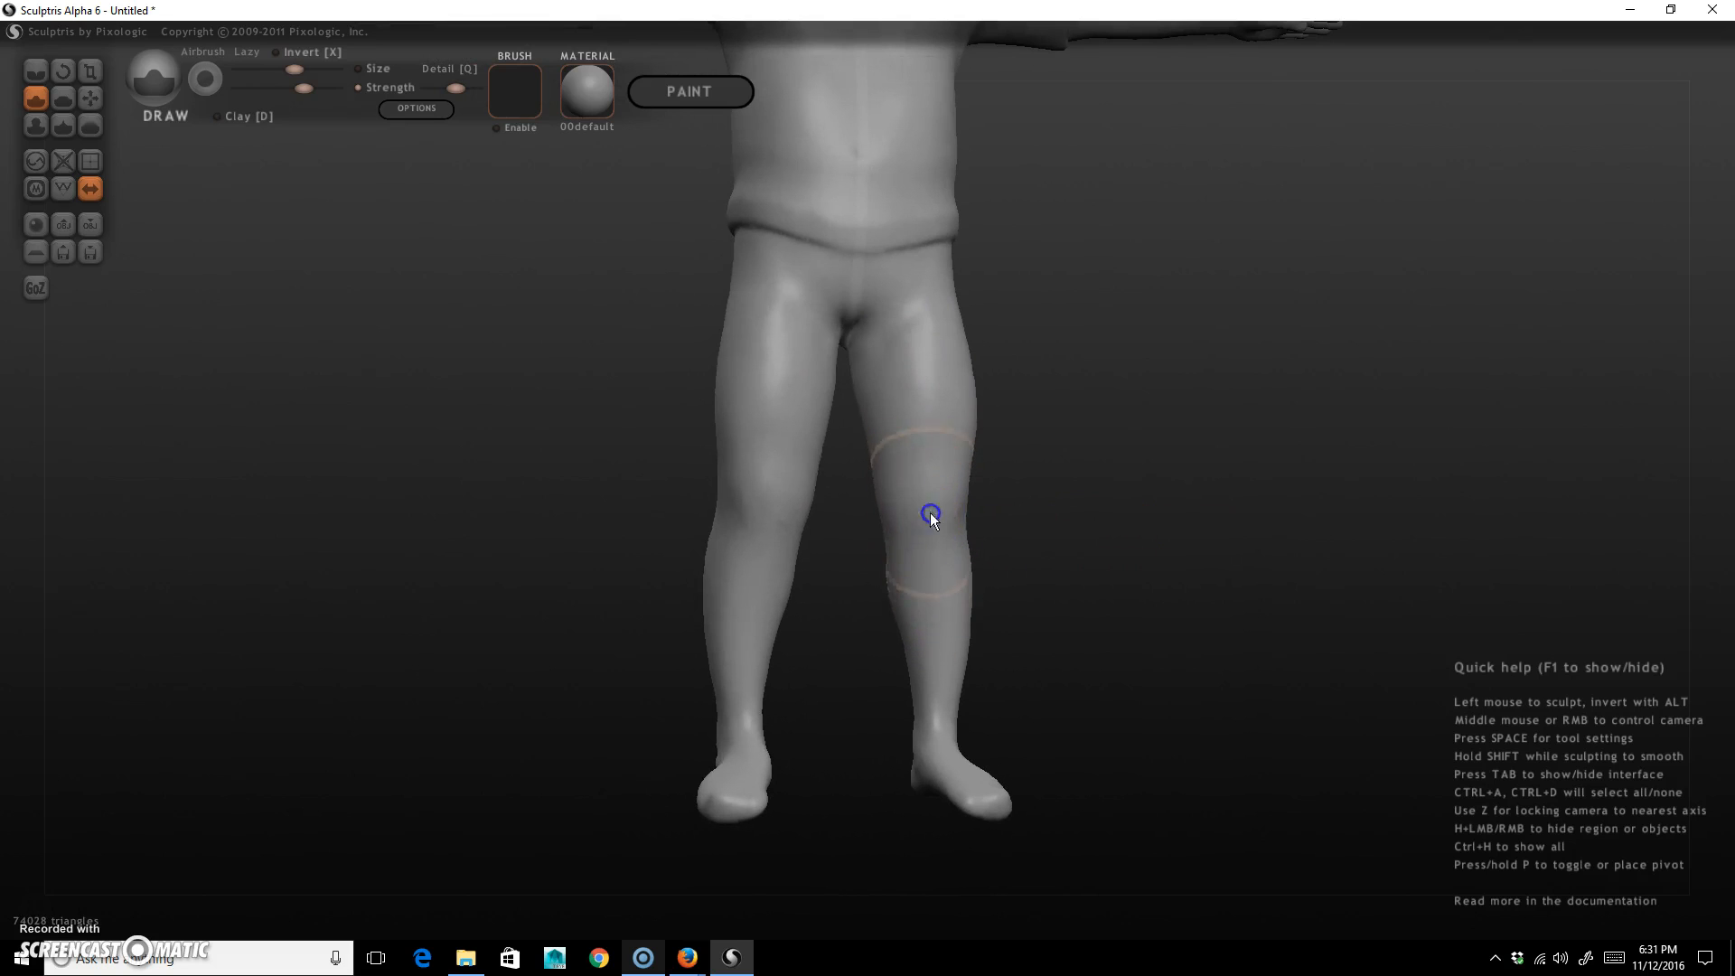
{"action": "mouse_move", "coordinate": [1115, 526]}
{"action": "left_mouse_down"}
{"action": "mouse_move", "coordinate": [920, 533]}
{"action": "mouse_move", "coordinate": [891, 479]}
{"action": "mouse_move", "coordinate": [904, 554]}
{"action": "left_mouse_up"}
{"action": "mouse_move", "coordinate": [1055, 562]}
{"action": "left_mouse_down"}
{"action": "mouse_move", "coordinate": [1005, 609]}
{"action": "mouse_move", "coordinate": [829, 488]}
{"action": "mouse_move", "coordinate": [832, 461]}
{"action": "mouse_move", "coordinate": [838, 533]}
{"action": "left_mouse_up"}
{"action": "mouse_move", "coordinate": [1076, 383]}
{"action": "left_mouse_down"}
{"action": "mouse_move", "coordinate": [788, 492]}
{"action": "mouse_move", "coordinate": [833, 544]}
{"action": "left_mouse_up"}
{"action": "left_click_drag", "start_coordinate": [1288, 492], "coordinate": [1039, 486]}
{"action": "left_click_drag", "start_coordinate": [804, 477], "coordinate": [805, 516]}
{"action": "left_click_drag", "start_coordinate": [1156, 508], "coordinate": [1001, 493]}
{"action": "left_click_drag", "start_coordinate": [802, 529], "coordinate": [817, 483]}
{"action": "left_click_drag", "start_coordinate": [1021, 443], "coordinate": [1254, 487]}
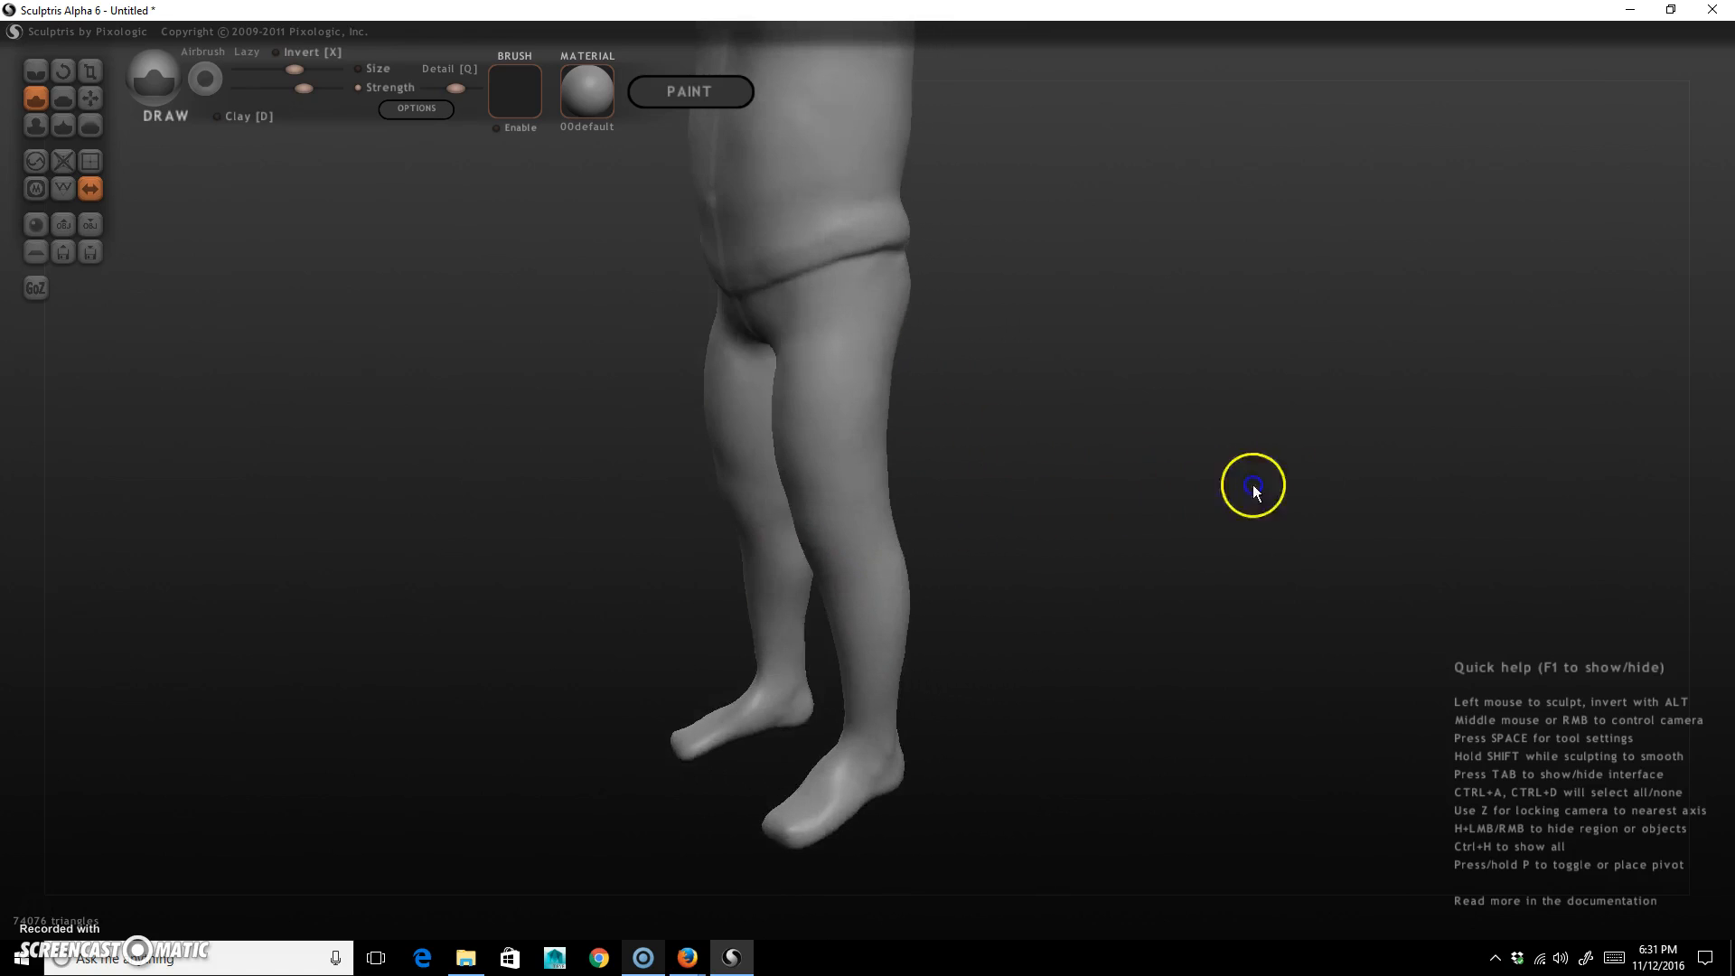
Even out the outer contour of the trouser legs between the knees and calves.
{"action": "left_click_drag", "start_coordinate": [1039, 502], "coordinate": [1162, 506]}
{"action": "left_click_drag", "start_coordinate": [903, 592], "coordinate": [894, 542]}
{"action": "left_click_drag", "start_coordinate": [1037, 573], "coordinate": [1165, 580]}
{"action": "mouse_move", "coordinate": [918, 582]}
{"action": "left_mouse_down"}
{"action": "mouse_move", "coordinate": [891, 576]}
{"action": "mouse_move", "coordinate": [893, 485]}
{"action": "left_mouse_up"}
{"action": "mouse_move", "coordinate": [1072, 664]}
{"action": "left_mouse_down"}
{"action": "mouse_move", "coordinate": [1126, 644]}
{"action": "mouse_move", "coordinate": [1090, 679]}
{"action": "left_mouse_up"}
{"action": "right_click_drag", "start_coordinate": [1090, 677], "coordinate": [1019, 530], "text": "alt"}
Turn on Clay, reduce the brush size and build raised trouser cuffs around the ankles.
{"action": "scroll", "coordinate": [1018, 532], "scroll_direction": "up", "scroll_amount": 5}
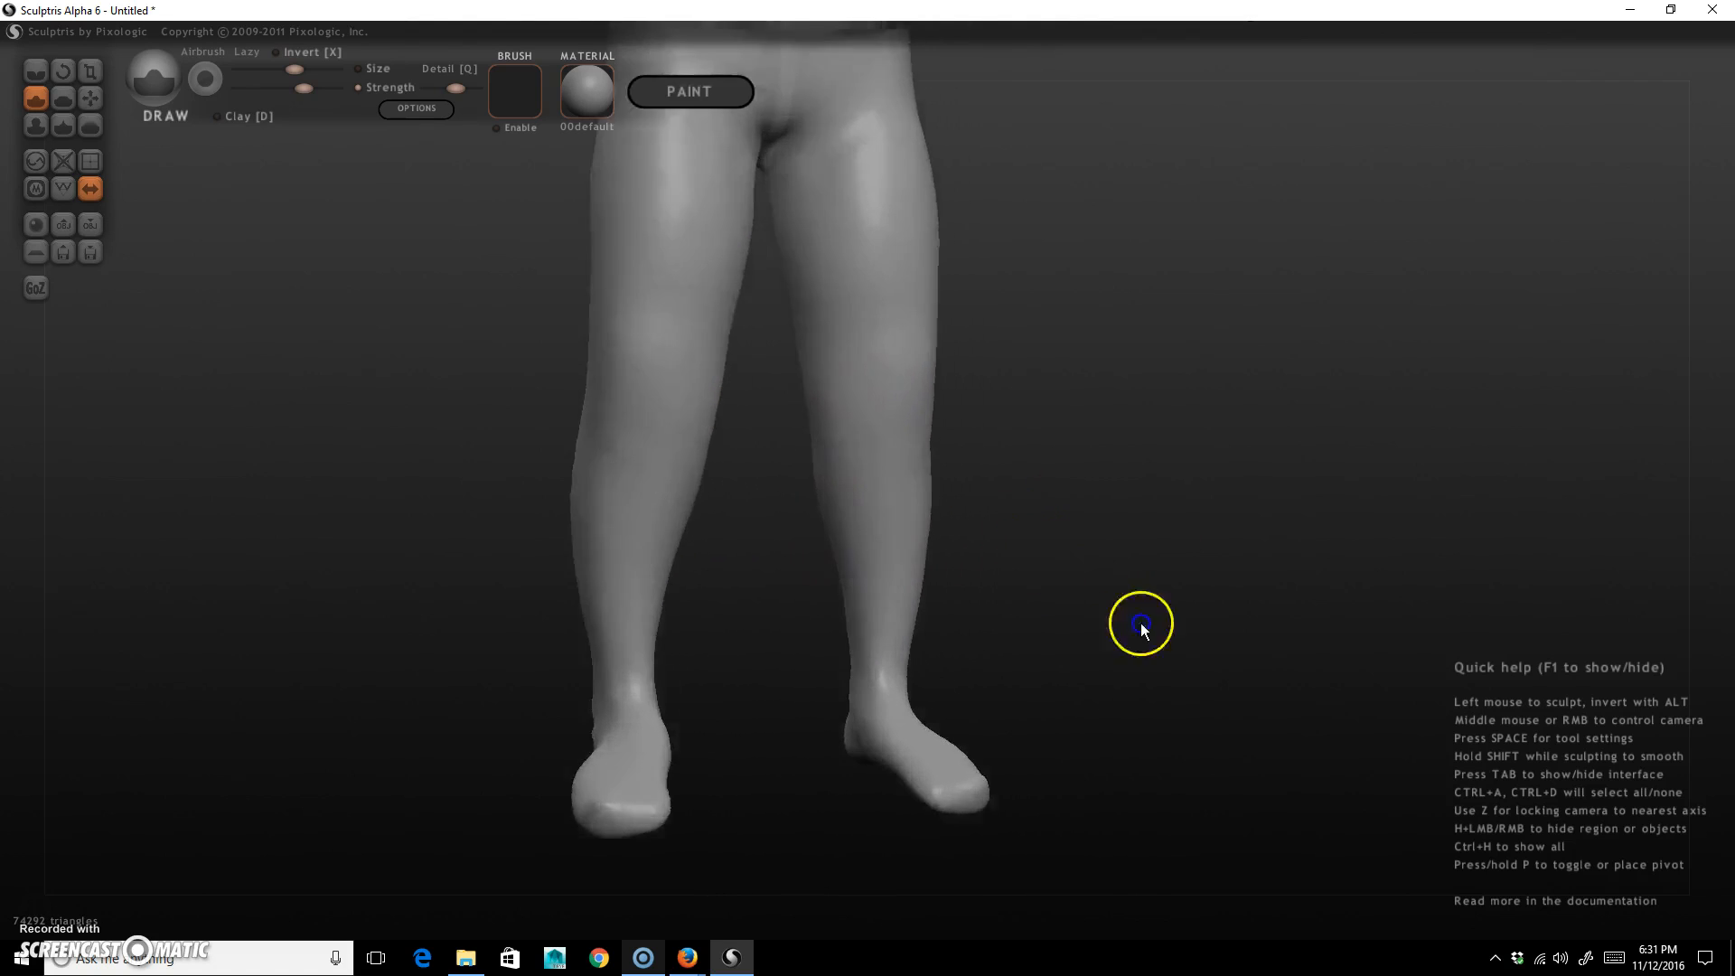
{"action": "right_click_drag", "start_coordinate": [1126, 627], "coordinate": [1157, 533], "text": "alt"}
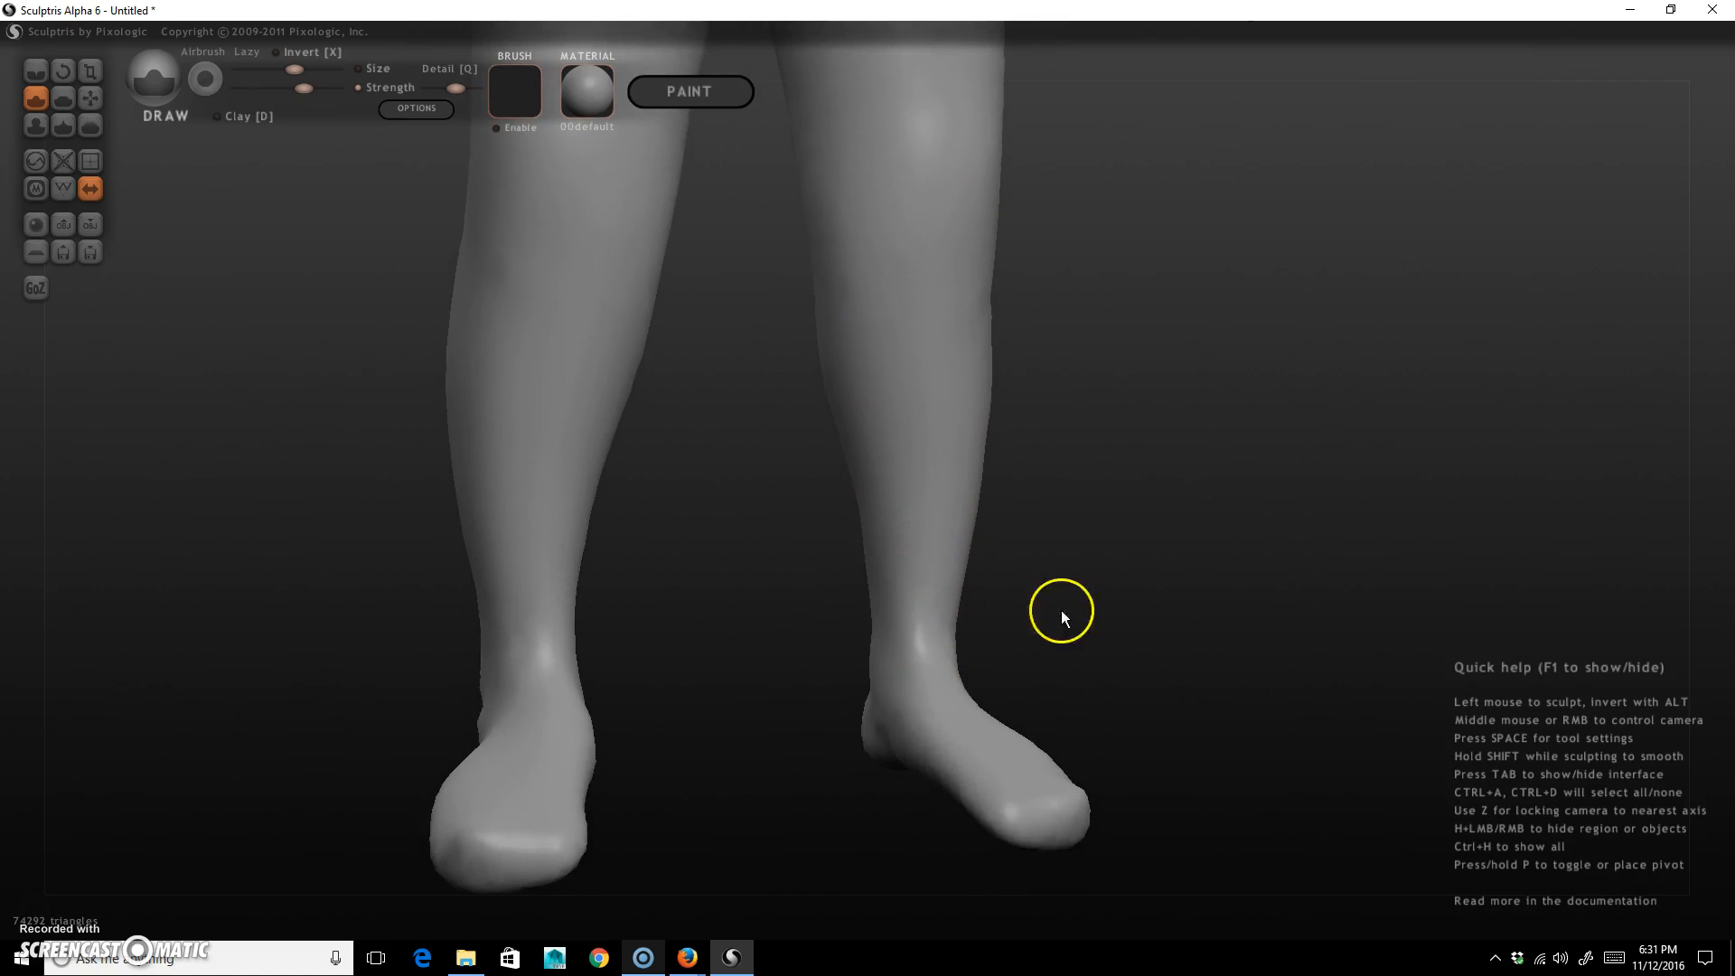
{"action": "left_click", "coordinate": [256, 117]}
{"action": "mouse_move", "coordinate": [1165, 578]}
{"action": "right_mouse_down"}
{"action": "mouse_move", "coordinate": [1150, 566]}
{"action": "mouse_move", "coordinate": [1192, 565]}
{"action": "right_mouse_up"}
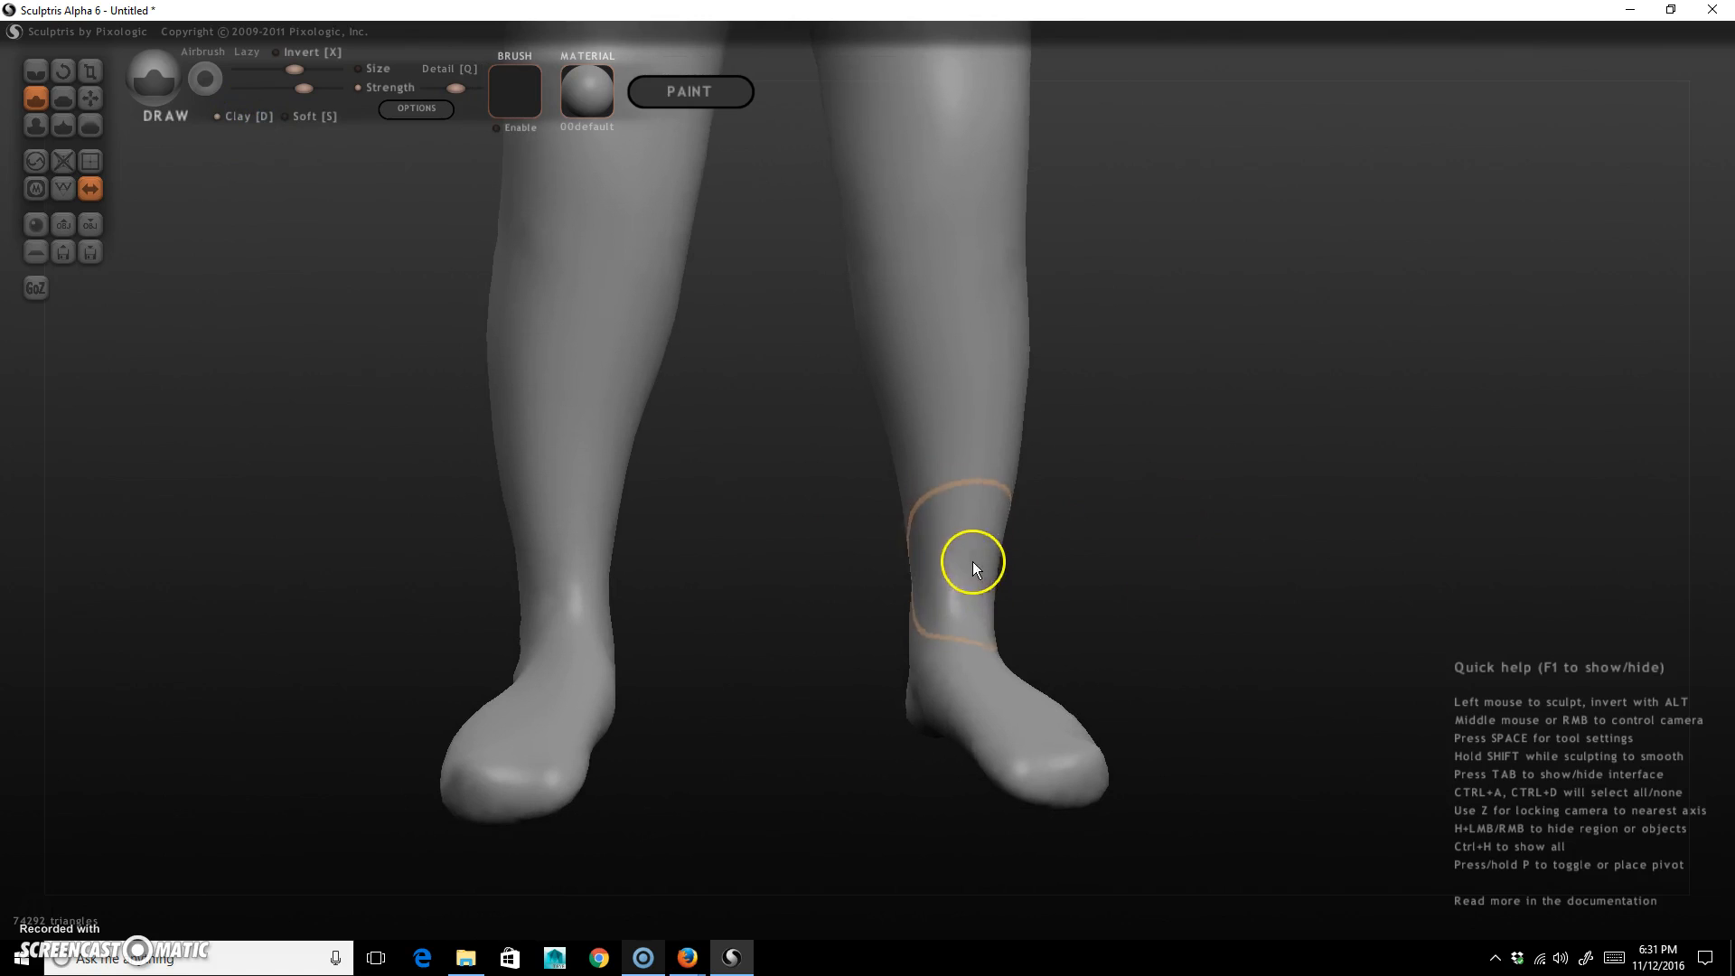
{"action": "key", "text": "space"}
{"action": "mouse_move", "coordinate": [969, 566]}
{"action": "left_mouse_down"}
{"action": "mouse_move", "coordinate": [976, 612]}
{"action": "mouse_move", "coordinate": [992, 569]}
{"action": "mouse_move", "coordinate": [1022, 581]}
{"action": "mouse_move", "coordinate": [918, 569]}
{"action": "left_mouse_up"}
{"action": "mouse_move", "coordinate": [918, 569]}
{"action": "right_mouse_down"}
{"action": "mouse_move", "coordinate": [1207, 582]}
{"action": "mouse_move", "coordinate": [991, 551]}
{"action": "right_mouse_up"}
{"action": "left_click_drag", "start_coordinate": [912, 555], "coordinate": [906, 561]}
{"action": "mouse_move", "coordinate": [1057, 554]}
{"action": "right_mouse_down"}
{"action": "mouse_move", "coordinate": [1441, 612]}
{"action": "mouse_move", "coordinate": [790, 566]}
{"action": "right_mouse_up"}
{"action": "left_click_drag", "start_coordinate": [789, 566], "coordinate": [759, 565]}
{"action": "mouse_move", "coordinate": [759, 566]}
{"action": "right_mouse_down"}
{"action": "mouse_move", "coordinate": [1000, 523]}
{"action": "mouse_move", "coordinate": [1140, 583]}
{"action": "mouse_move", "coordinate": [1265, 578]}
{"action": "right_mouse_up"}
{"action": "left_click_drag", "start_coordinate": [941, 594], "coordinate": [826, 611]}
{"action": "right_click_drag", "start_coordinate": [1077, 593], "coordinate": [1431, 614]}
{"action": "left_click_drag", "start_coordinate": [942, 568], "coordinate": [899, 578]}
{"action": "right_click_drag", "start_coordinate": [1049, 573], "coordinate": [1343, 549]}
{"action": "mouse_move", "coordinate": [981, 553]}
{"action": "left_mouse_down"}
{"action": "mouse_move", "coordinate": [853, 560]}
{"action": "mouse_move", "coordinate": [868, 529]}
{"action": "mouse_move", "coordinate": [969, 479]}
{"action": "left_mouse_up"}
Add more clay around the trouser cuffs and extend the thickness up the lower legs.
{"action": "right_click_drag", "start_coordinate": [1109, 446], "coordinate": [817, 535]}
{"action": "mouse_move", "coordinate": [863, 545]}
{"action": "left_mouse_down"}
{"action": "mouse_move", "coordinate": [1034, 504]}
{"action": "mouse_move", "coordinate": [1162, 503]}
{"action": "left_mouse_up"}
{"action": "right_click_drag", "start_coordinate": [1162, 503], "coordinate": [859, 524]}
{"action": "left_click_drag", "start_coordinate": [761, 502], "coordinate": [842, 486]}
{"action": "right_click_drag", "start_coordinate": [1166, 569], "coordinate": [890, 569]}
{"action": "mouse_move", "coordinate": [747, 522]}
{"action": "left_mouse_down"}
{"action": "mouse_move", "coordinate": [763, 528]}
{"action": "mouse_move", "coordinate": [871, 392]}
{"action": "left_mouse_up"}
{"action": "right_click_drag", "start_coordinate": [918, 561], "coordinate": [1425, 614]}
{"action": "right_click_drag", "start_coordinate": [1139, 553], "coordinate": [1335, 570]}
{"action": "mouse_move", "coordinate": [931, 580]}
{"action": "left_mouse_down"}
{"action": "mouse_move", "coordinate": [1009, 576]}
{"action": "mouse_move", "coordinate": [963, 555]}
{"action": "mouse_move", "coordinate": [909, 454]}
{"action": "left_mouse_up"}
{"action": "right_click_drag", "start_coordinate": [909, 453], "coordinate": [1433, 569]}
{"action": "left_click_drag", "start_coordinate": [938, 569], "coordinate": [999, 344]}
{"action": "right_click_drag", "start_coordinate": [1095, 354], "coordinate": [1496, 558]}
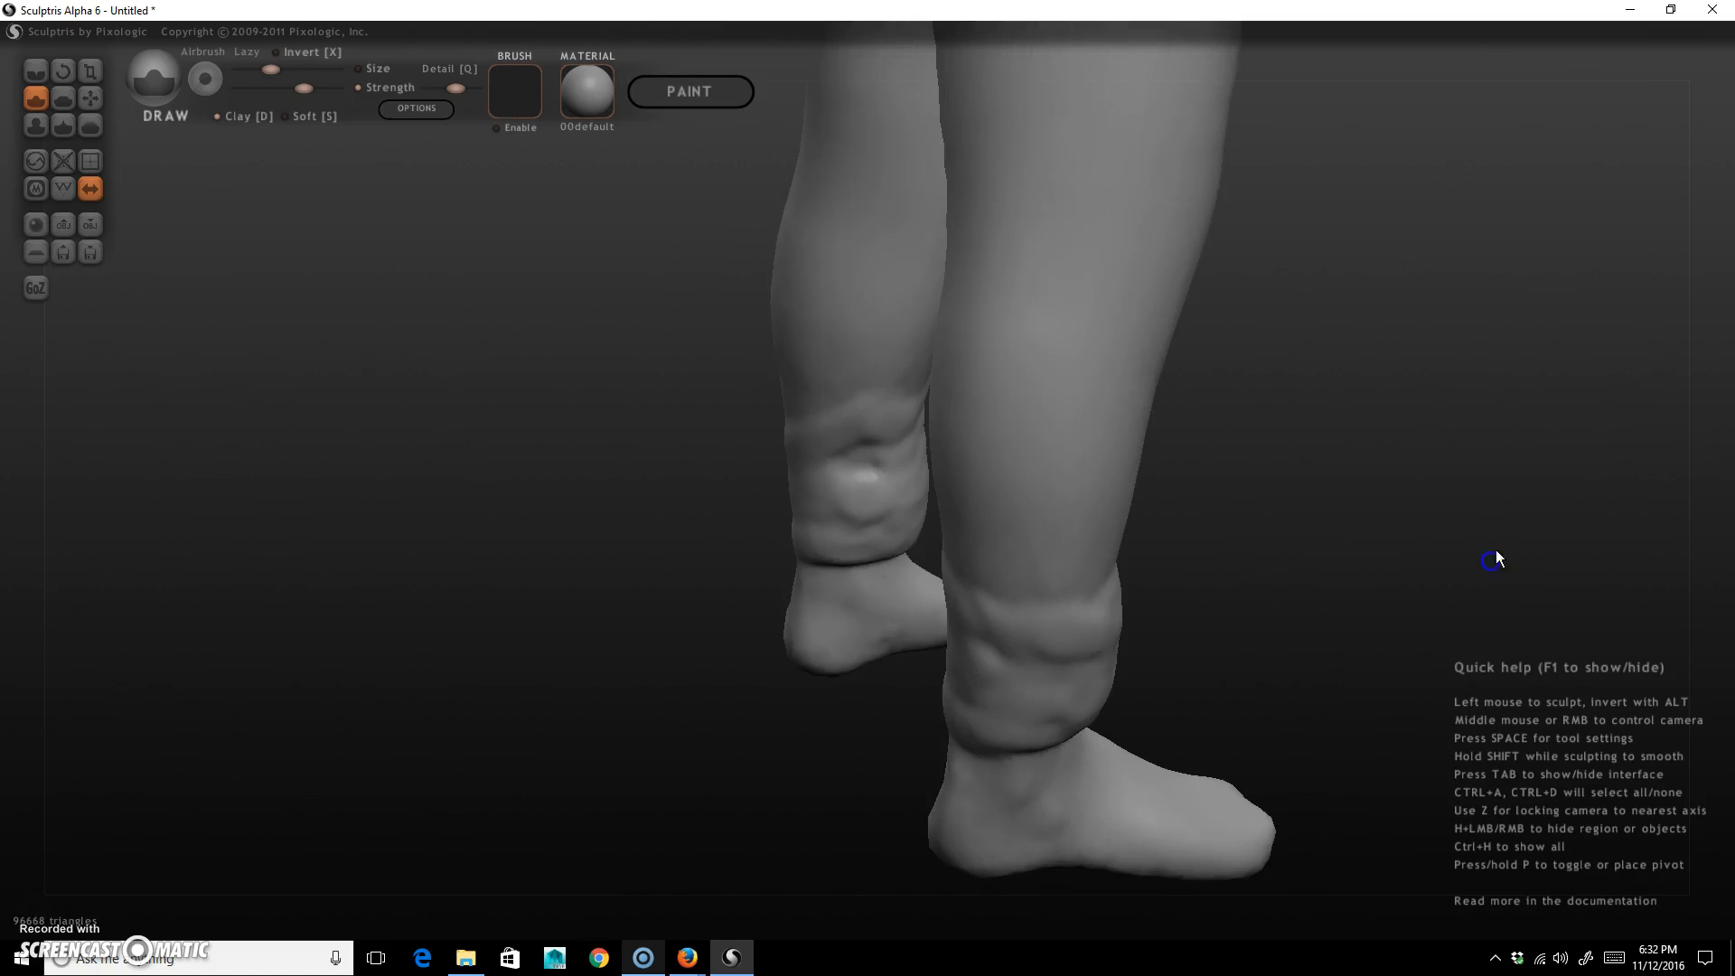
{"action": "mouse_move", "coordinate": [805, 585]}
{"action": "left_mouse_down"}
{"action": "mouse_move", "coordinate": [848, 519]}
{"action": "mouse_move", "coordinate": [825, 450]}
{"action": "mouse_move", "coordinate": [847, 330]}
{"action": "left_mouse_up"}
{"action": "mouse_move", "coordinate": [847, 330]}
{"action": "right_mouse_down"}
{"action": "mouse_move", "coordinate": [775, 659]}
{"action": "mouse_move", "coordinate": [805, 569]}
{"action": "right_mouse_up"}
{"action": "left_click_drag", "start_coordinate": [805, 569], "coordinate": [891, 399]}
{"action": "right_click_drag", "start_coordinate": [891, 398], "coordinate": [692, 804]}
Smooth the lumpy cuffs and blend their upper edges into the trouser legs on all sides.
{"action": "mouse_move", "coordinate": [837, 557]}
{"action": "left_mouse_down"}
{"action": "mouse_move", "coordinate": [759, 585]}
{"action": "mouse_move", "coordinate": [828, 573]}
{"action": "mouse_move", "coordinate": [813, 574]}
{"action": "mouse_move", "coordinate": [833, 552]}
{"action": "mouse_move", "coordinate": [812, 519]}
{"action": "mouse_move", "coordinate": [833, 440]}
{"action": "mouse_move", "coordinate": [790, 395]}
{"action": "mouse_move", "coordinate": [728, 473]}
{"action": "mouse_move", "coordinate": [731, 510]}
{"action": "left_mouse_up"}
{"action": "mouse_move", "coordinate": [1194, 611]}
{"action": "left_mouse_down"}
{"action": "mouse_move", "coordinate": [871, 639]}
{"action": "mouse_move", "coordinate": [723, 632]}
{"action": "left_mouse_up"}
{"action": "mouse_move", "coordinate": [775, 438]}
{"action": "left_mouse_down", "text": "shift"}
{"action": "mouse_move", "coordinate": [790, 391]}
{"action": "mouse_move", "coordinate": [723, 523]}
{"action": "mouse_move", "coordinate": [840, 302]}
{"action": "mouse_move", "coordinate": [825, 530]}
{"action": "mouse_move", "coordinate": [856, 422]}
{"action": "left_mouse_up", "text": "shift"}
{"action": "mouse_move", "coordinate": [921, 713]}
{"action": "left_mouse_down"}
{"action": "mouse_move", "coordinate": [1107, 723]}
{"action": "mouse_move", "coordinate": [1349, 670]}
{"action": "left_mouse_up"}
{"action": "mouse_move", "coordinate": [970, 440]}
{"action": "left_mouse_down", "text": "shift"}
{"action": "mouse_move", "coordinate": [943, 413]}
{"action": "mouse_move", "coordinate": [893, 437]}
{"action": "mouse_move", "coordinate": [878, 514]}
{"action": "left_mouse_up", "text": "shift"}
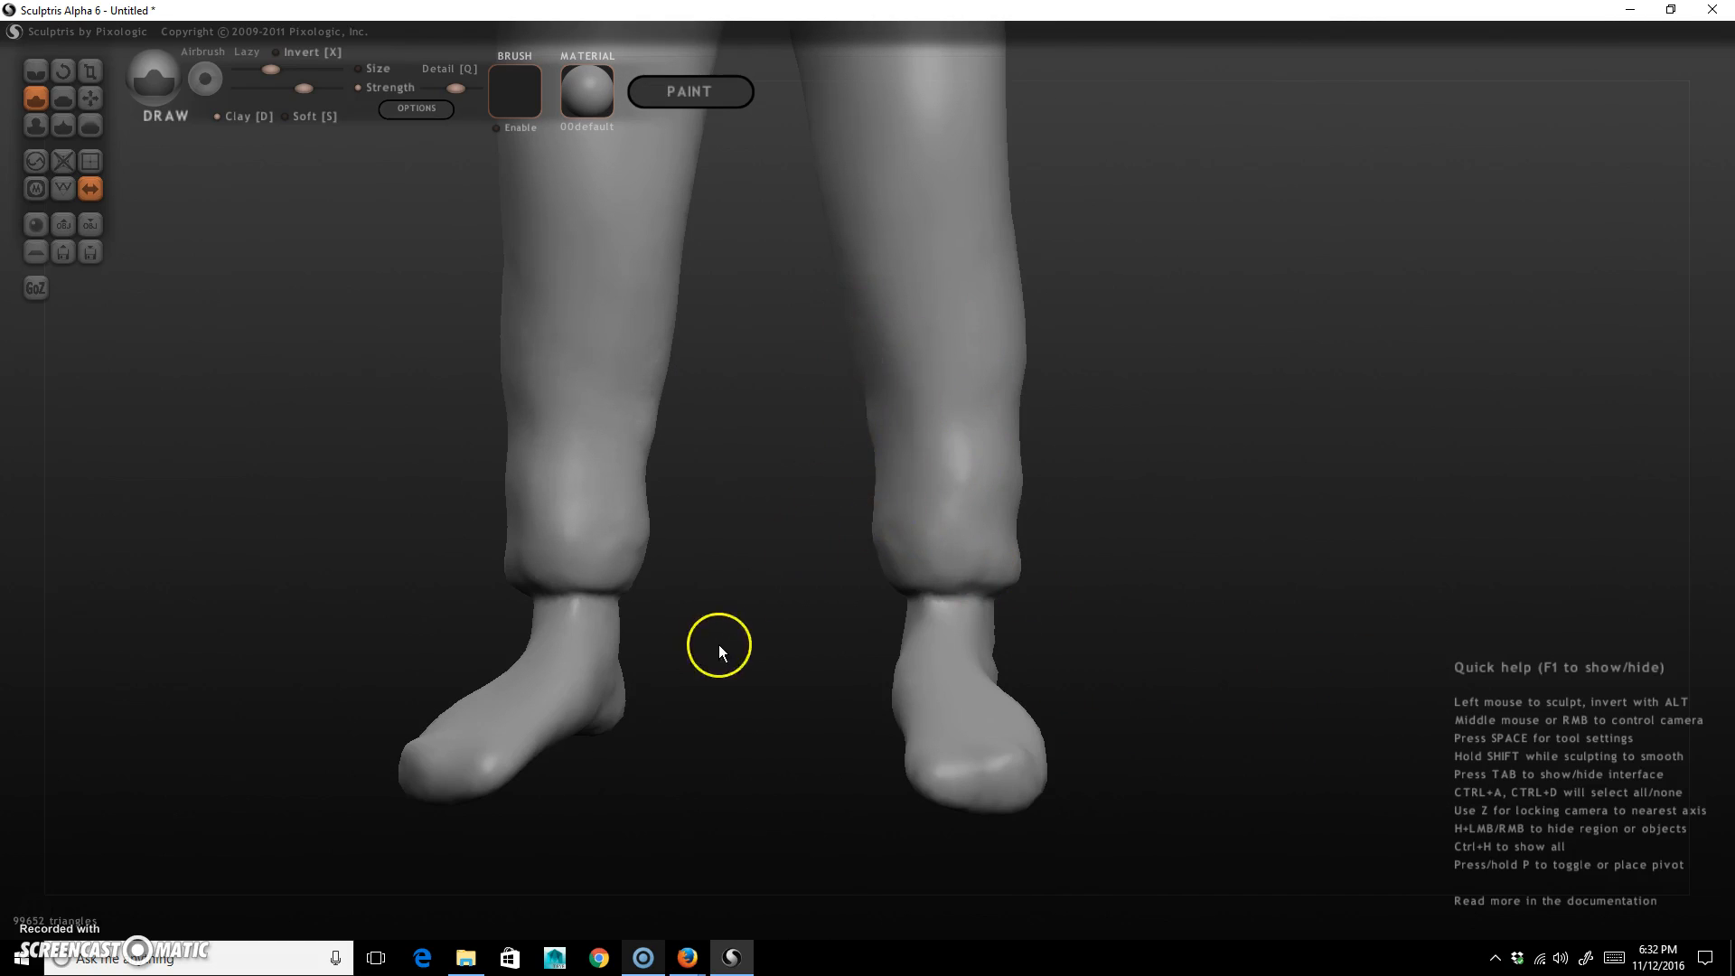
{"action": "left_click_drag", "start_coordinate": [721, 645], "coordinate": [939, 542]}
{"action": "mouse_move", "coordinate": [942, 482]}
{"action": "left_mouse_down", "text": "shift"}
{"action": "mouse_move", "coordinate": [878, 533]}
{"action": "mouse_move", "coordinate": [883, 267]}
{"action": "left_mouse_up", "text": "shift"}
Turn off Clay, then add volume to the outer heel below the trouser cuff and smooth it.
{"action": "mouse_move", "coordinate": [1270, 531]}
{"action": "left_mouse_down"}
{"action": "mouse_move", "coordinate": [1049, 717]}
{"action": "mouse_move", "coordinate": [1087, 738]}
{"action": "left_mouse_up"}
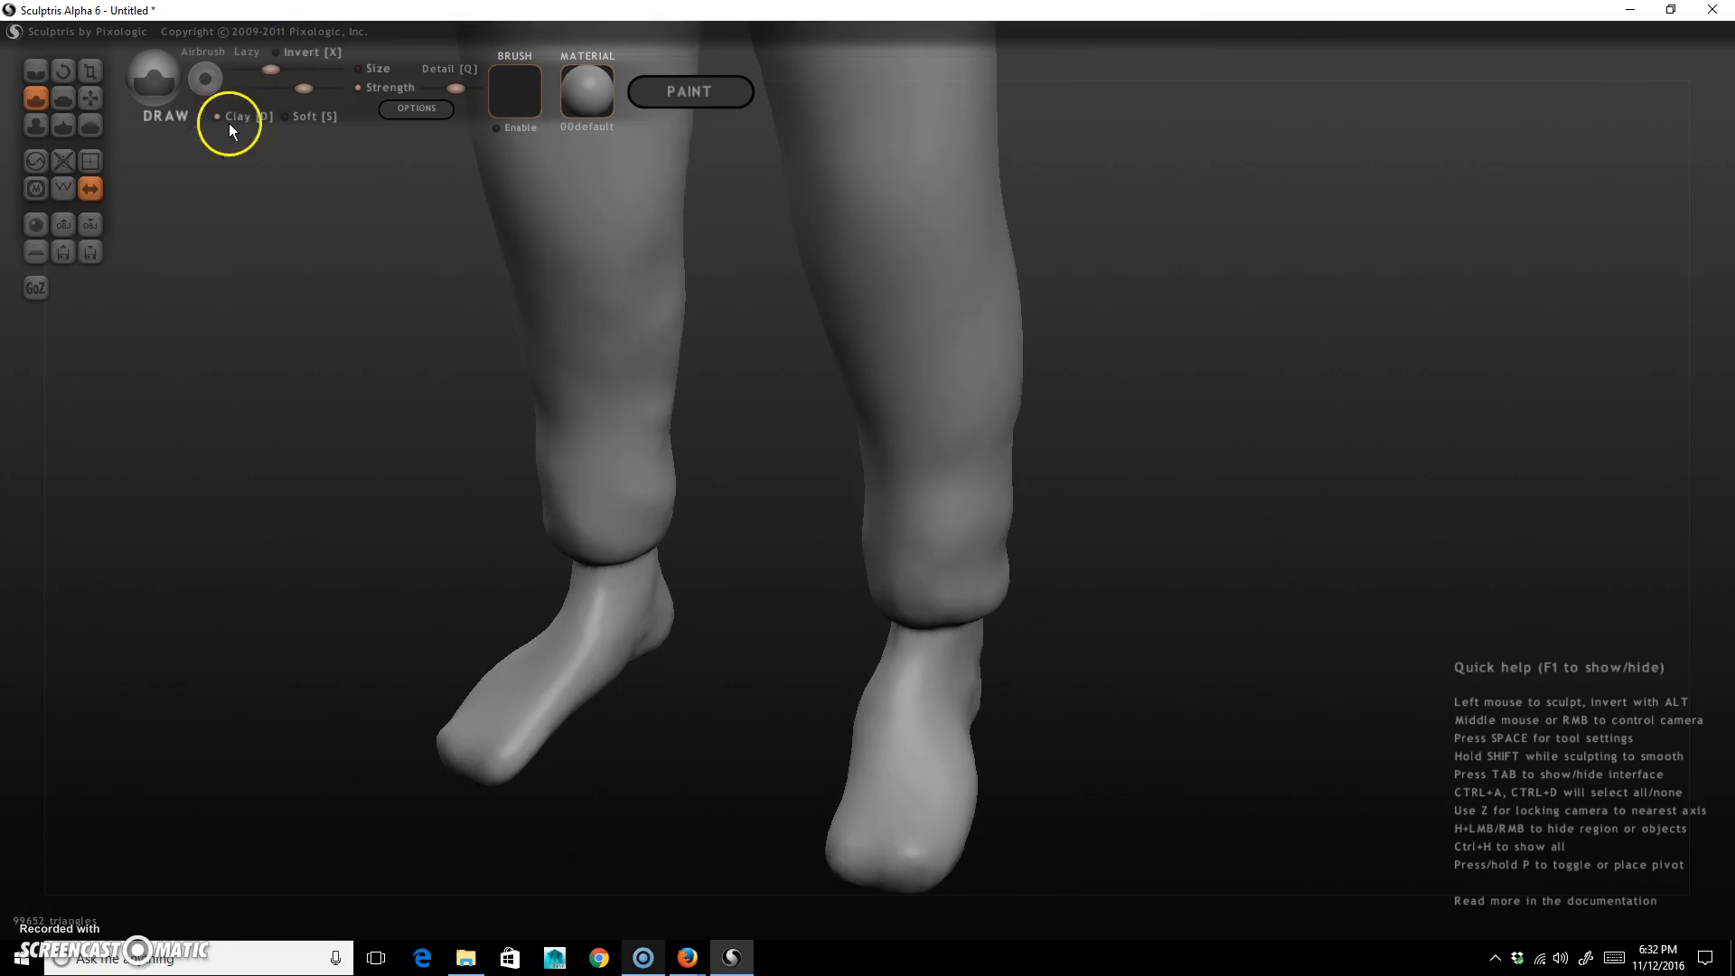
{"action": "mouse_move", "coordinate": [1169, 639]}
{"action": "left_mouse_down"}
{"action": "mouse_move", "coordinate": [1119, 702]}
{"action": "mouse_move", "coordinate": [1081, 632]}
{"action": "mouse_move", "coordinate": [905, 725]}
{"action": "left_mouse_up"}
{"action": "left_click_drag", "start_coordinate": [956, 578], "coordinate": [959, 583]}
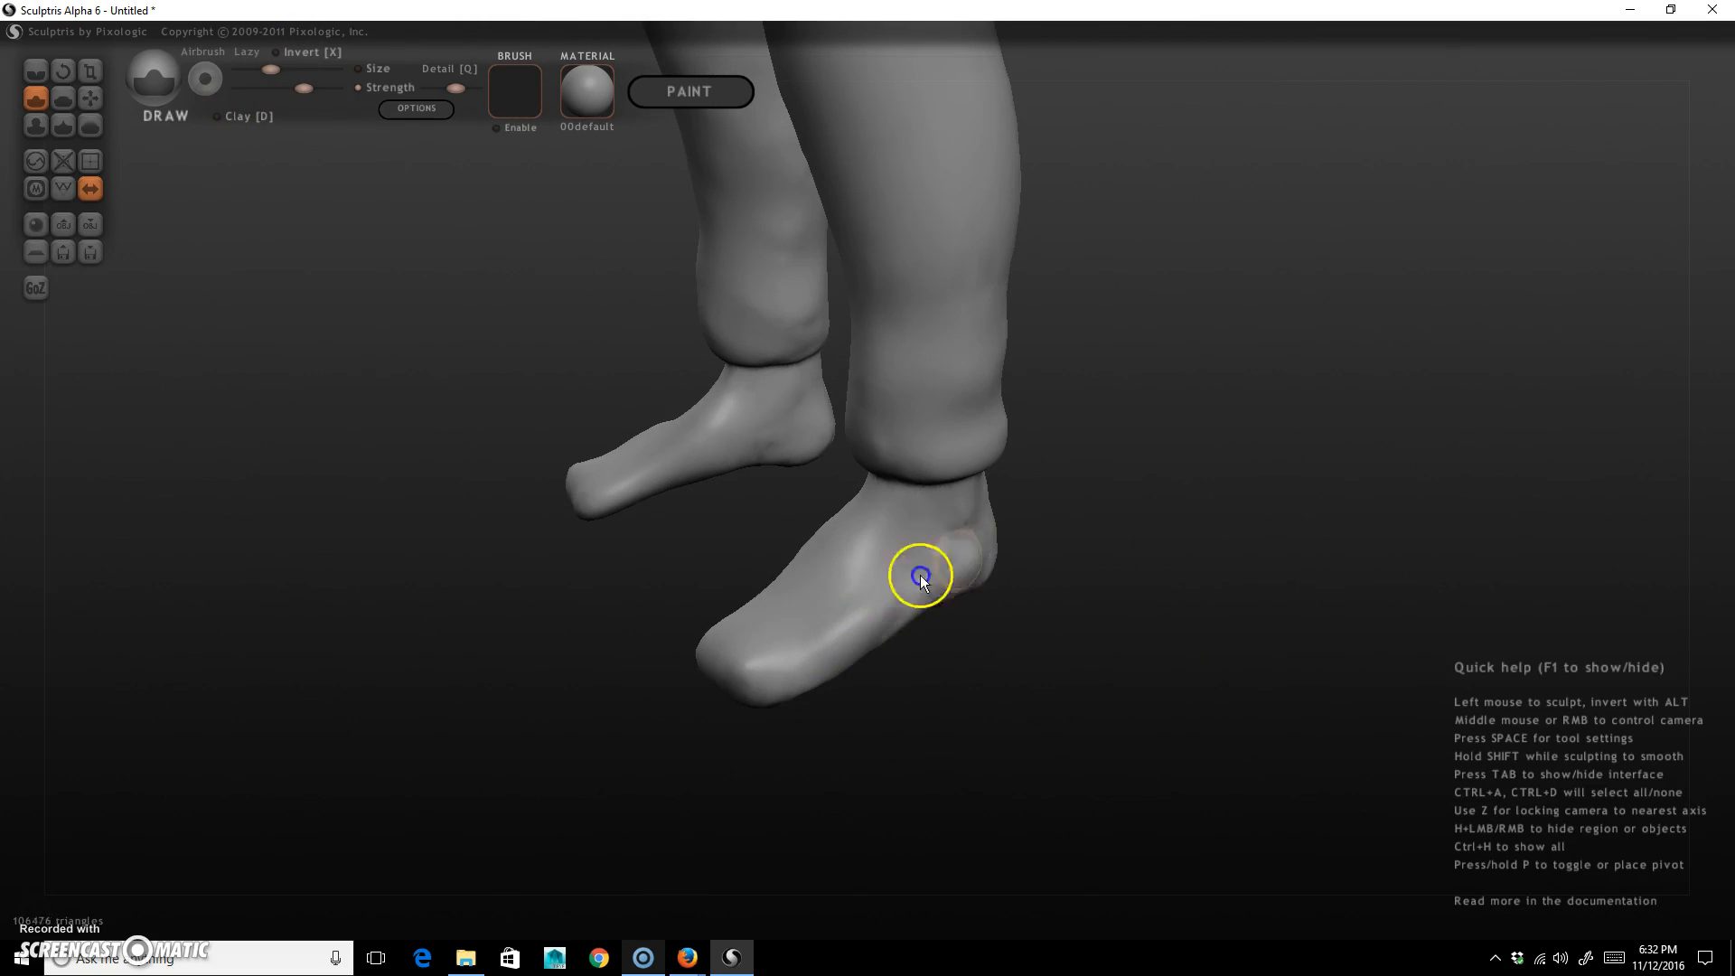
{"action": "left_click_drag", "start_coordinate": [978, 562], "coordinate": [802, 598], "text": "shift"}
Lower the brush strength and build up the outer side of the foot from the heel to the midfoot.
{"action": "key", "text": "space"}
{"action": "left_click_drag", "start_coordinate": [1116, 490], "coordinate": [1119, 490]}
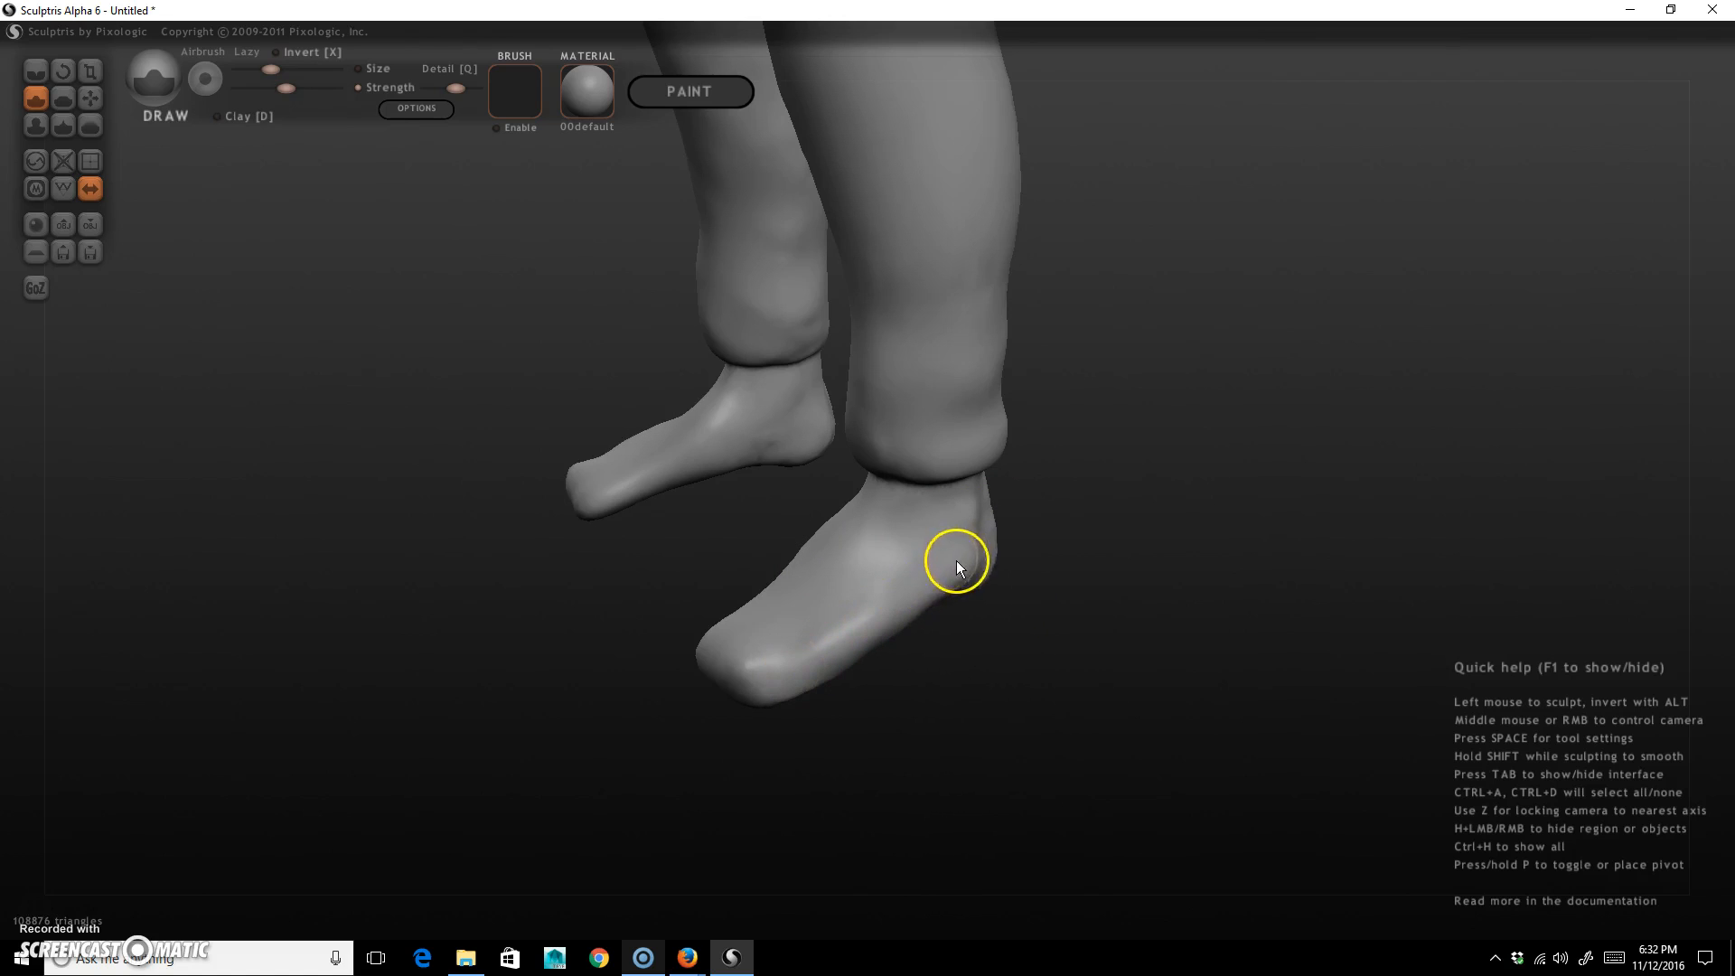
{"action": "left_click_drag", "start_coordinate": [984, 538], "coordinate": [874, 559]}
{"action": "left_click_drag", "start_coordinate": [971, 658], "coordinate": [795, 644]}
{"action": "mouse_move", "coordinate": [940, 565]}
{"action": "left_mouse_down"}
{"action": "mouse_move", "coordinate": [714, 628]}
{"action": "mouse_move", "coordinate": [1096, 662]}
{"action": "left_mouse_up"}
{"action": "left_click_drag", "start_coordinate": [759, 608], "coordinate": [817, 594]}
{"action": "mouse_move", "coordinate": [903, 724]}
{"action": "left_mouse_down"}
{"action": "mouse_move", "coordinate": [1144, 747]}
{"action": "mouse_move", "coordinate": [1120, 732]}
{"action": "left_mouse_up"}
{"action": "mouse_move", "coordinate": [1075, 637]}
{"action": "left_mouse_down"}
{"action": "mouse_move", "coordinate": [1111, 655]}
{"action": "mouse_move", "coordinate": [917, 627]}
{"action": "mouse_move", "coordinate": [962, 592]}
{"action": "left_mouse_up"}
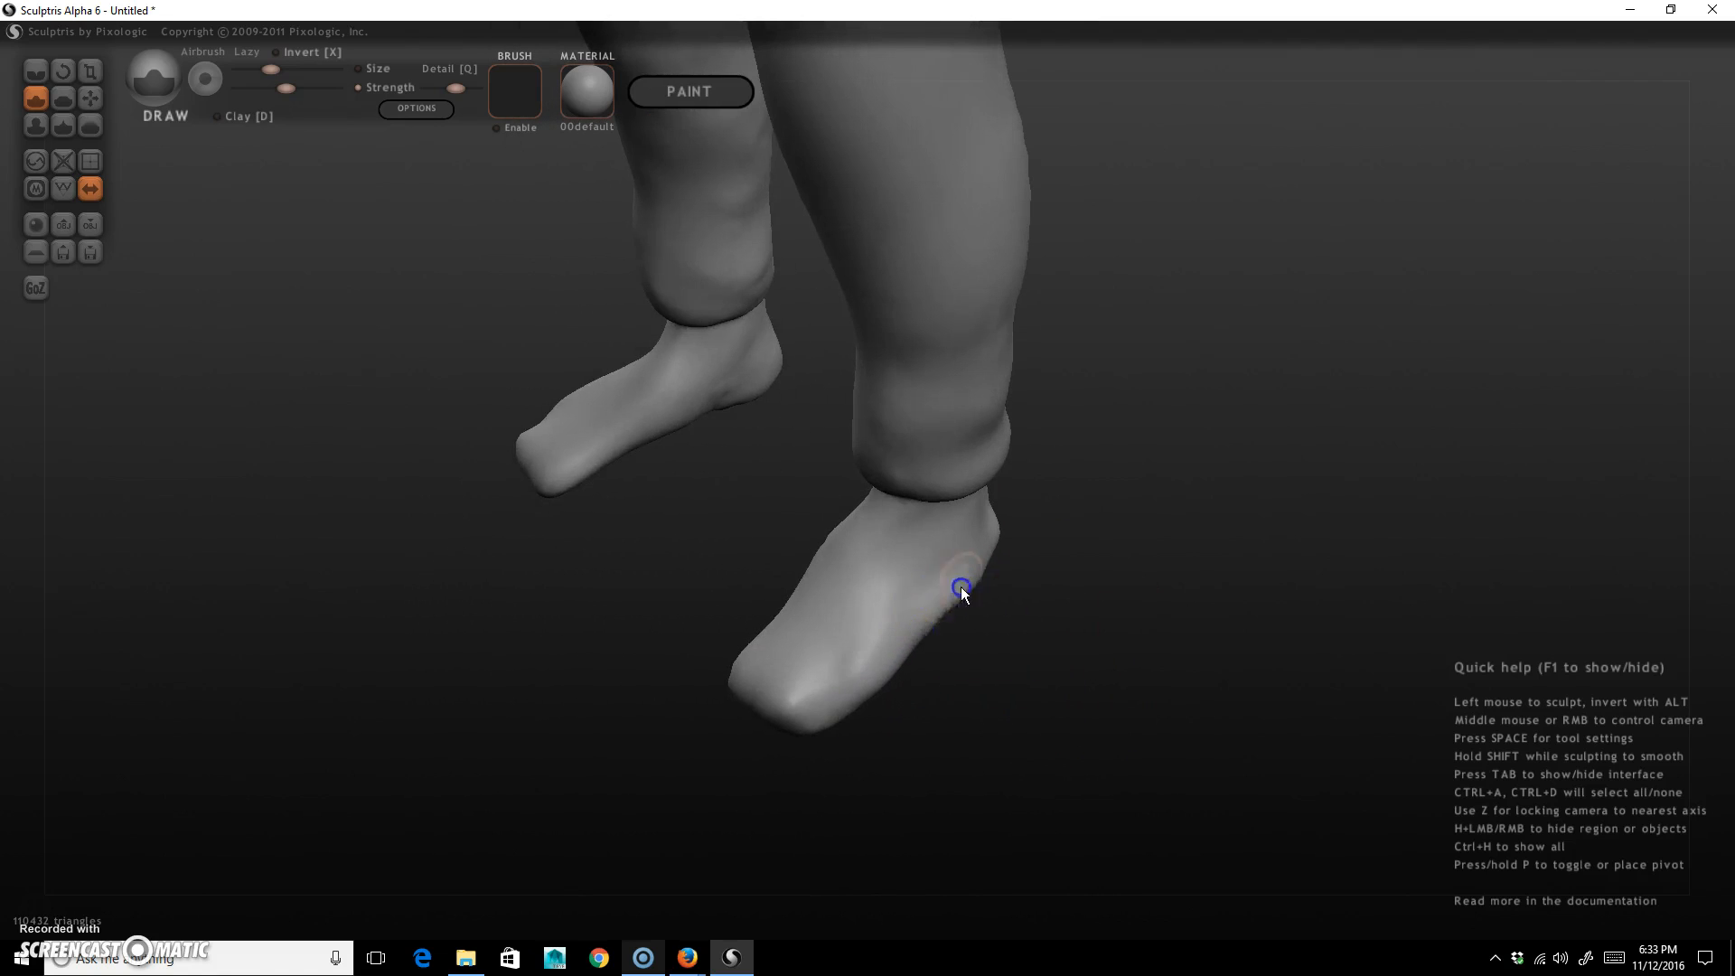
Thicken both sides of the feet between the ankles and toes to form a bulkier, shoe-like shape.
{"action": "mouse_move", "coordinate": [1084, 615]}
{"action": "left_mouse_down"}
{"action": "mouse_move", "coordinate": [1011, 539]}
{"action": "mouse_move", "coordinate": [1250, 545]}
{"action": "mouse_move", "coordinate": [995, 581]}
{"action": "mouse_move", "coordinate": [810, 539]}
{"action": "mouse_move", "coordinate": [883, 515]}
{"action": "mouse_move", "coordinate": [926, 565]}
{"action": "mouse_move", "coordinate": [1325, 697]}
{"action": "left_mouse_up"}
{"action": "left_click_drag", "start_coordinate": [1032, 646], "coordinate": [1022, 698]}
{"action": "left_click_drag", "start_coordinate": [852, 620], "coordinate": [1138, 774]}
{"action": "mouse_move", "coordinate": [819, 547]}
{"action": "left_mouse_down"}
{"action": "mouse_move", "coordinate": [972, 578]}
{"action": "mouse_move", "coordinate": [1051, 624]}
{"action": "left_mouse_up"}
{"action": "mouse_move", "coordinate": [856, 565]}
{"action": "left_mouse_down"}
{"action": "mouse_move", "coordinate": [968, 593]}
{"action": "mouse_move", "coordinate": [856, 508]}
{"action": "left_mouse_up"}
{"action": "mouse_move", "coordinate": [1228, 686]}
{"action": "left_mouse_down"}
{"action": "mouse_move", "coordinate": [1049, 627]}
{"action": "mouse_move", "coordinate": [1026, 642]}
{"action": "mouse_move", "coordinate": [979, 597]}
{"action": "left_mouse_up"}
{"action": "mouse_move", "coordinate": [1161, 711]}
{"action": "left_mouse_down"}
{"action": "mouse_move", "coordinate": [1026, 778]}
{"action": "mouse_move", "coordinate": [981, 768]}
{"action": "left_mouse_up"}
{"action": "mouse_move", "coordinate": [927, 672]}
{"action": "left_mouse_down"}
{"action": "mouse_move", "coordinate": [887, 624]}
{"action": "mouse_move", "coordinate": [885, 574]}
{"action": "left_mouse_up"}
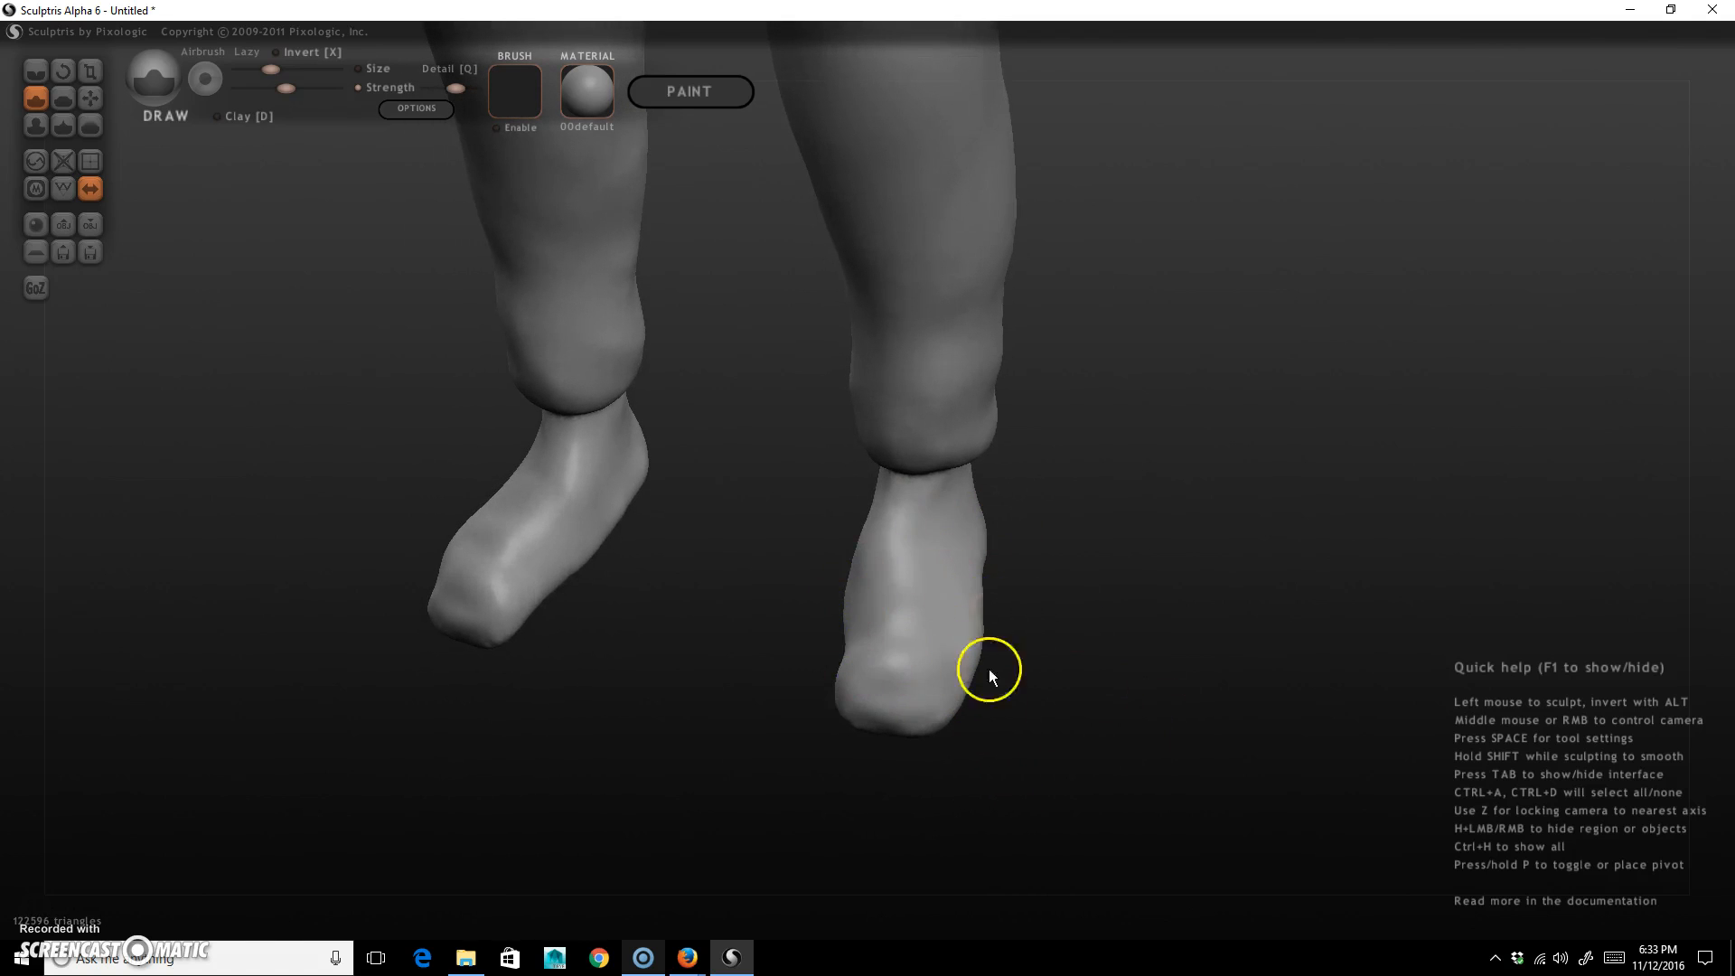
Fill in the inner arches and the outer edges of the feet just behind the toes.
{"action": "left_click_drag", "start_coordinate": [991, 670], "coordinate": [1282, 748]}
{"action": "left_click_drag", "start_coordinate": [960, 600], "coordinate": [1005, 575]}
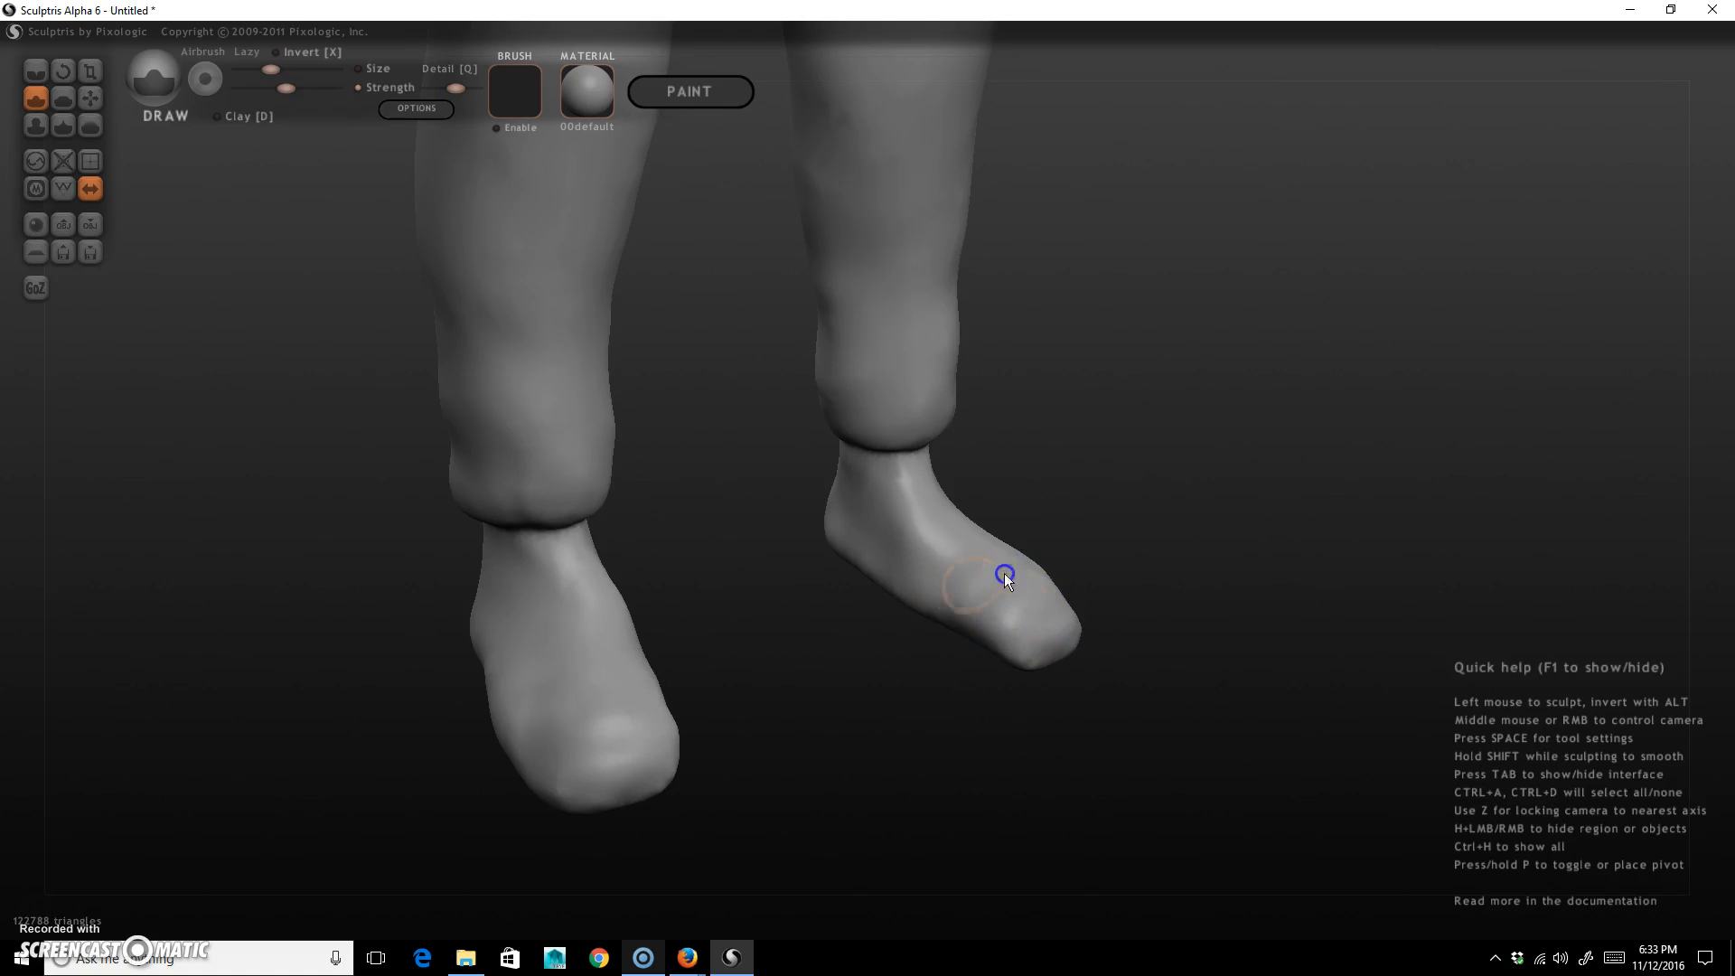
{"action": "left_click_drag", "start_coordinate": [1176, 786], "coordinate": [1036, 596]}
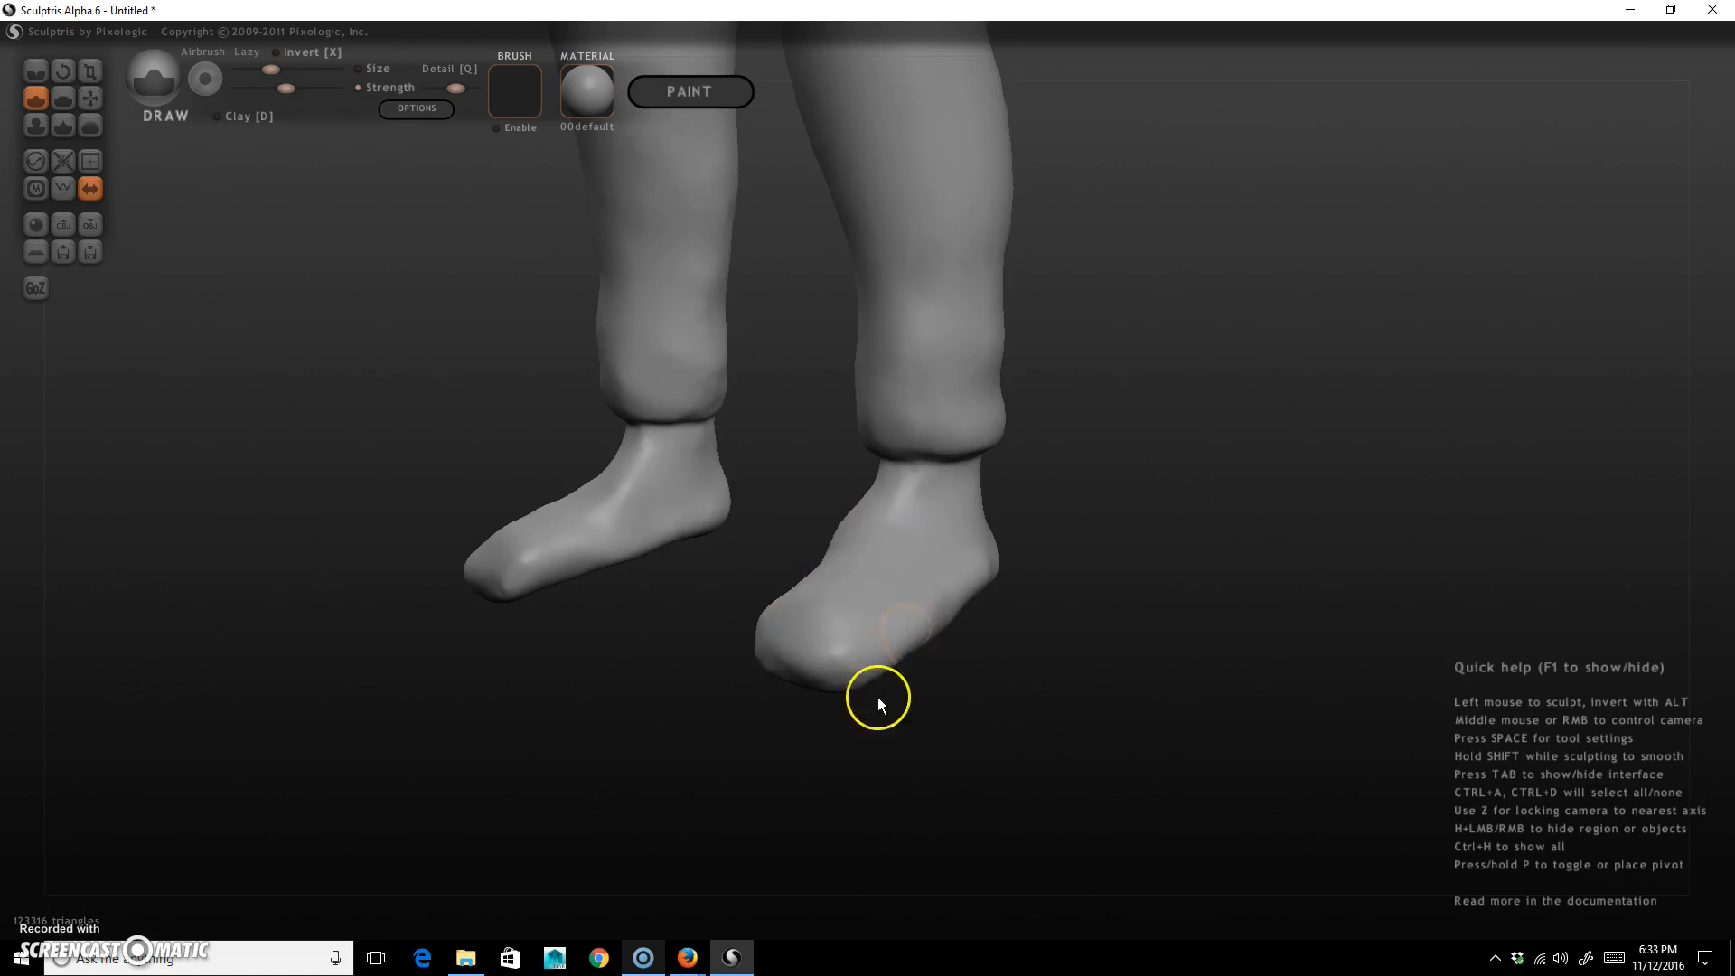
{"action": "left_click_drag", "start_coordinate": [877, 696], "coordinate": [947, 565]}
Enlarge the brush and round out the upper surface of the feet from the toes to the ankles.
{"action": "key", "text": "space"}
{"action": "left_click_drag", "start_coordinate": [934, 637], "coordinate": [950, 606]}
{"action": "mouse_move", "coordinate": [951, 605]}
{"action": "right_mouse_down"}
{"action": "mouse_move", "coordinate": [929, 604]}
{"action": "mouse_move", "coordinate": [960, 572]}
{"action": "right_mouse_up"}
{"action": "mouse_move", "coordinate": [891, 655]}
{"action": "left_mouse_down"}
{"action": "mouse_move", "coordinate": [953, 561]}
{"action": "mouse_move", "coordinate": [880, 562]}
{"action": "left_mouse_up"}
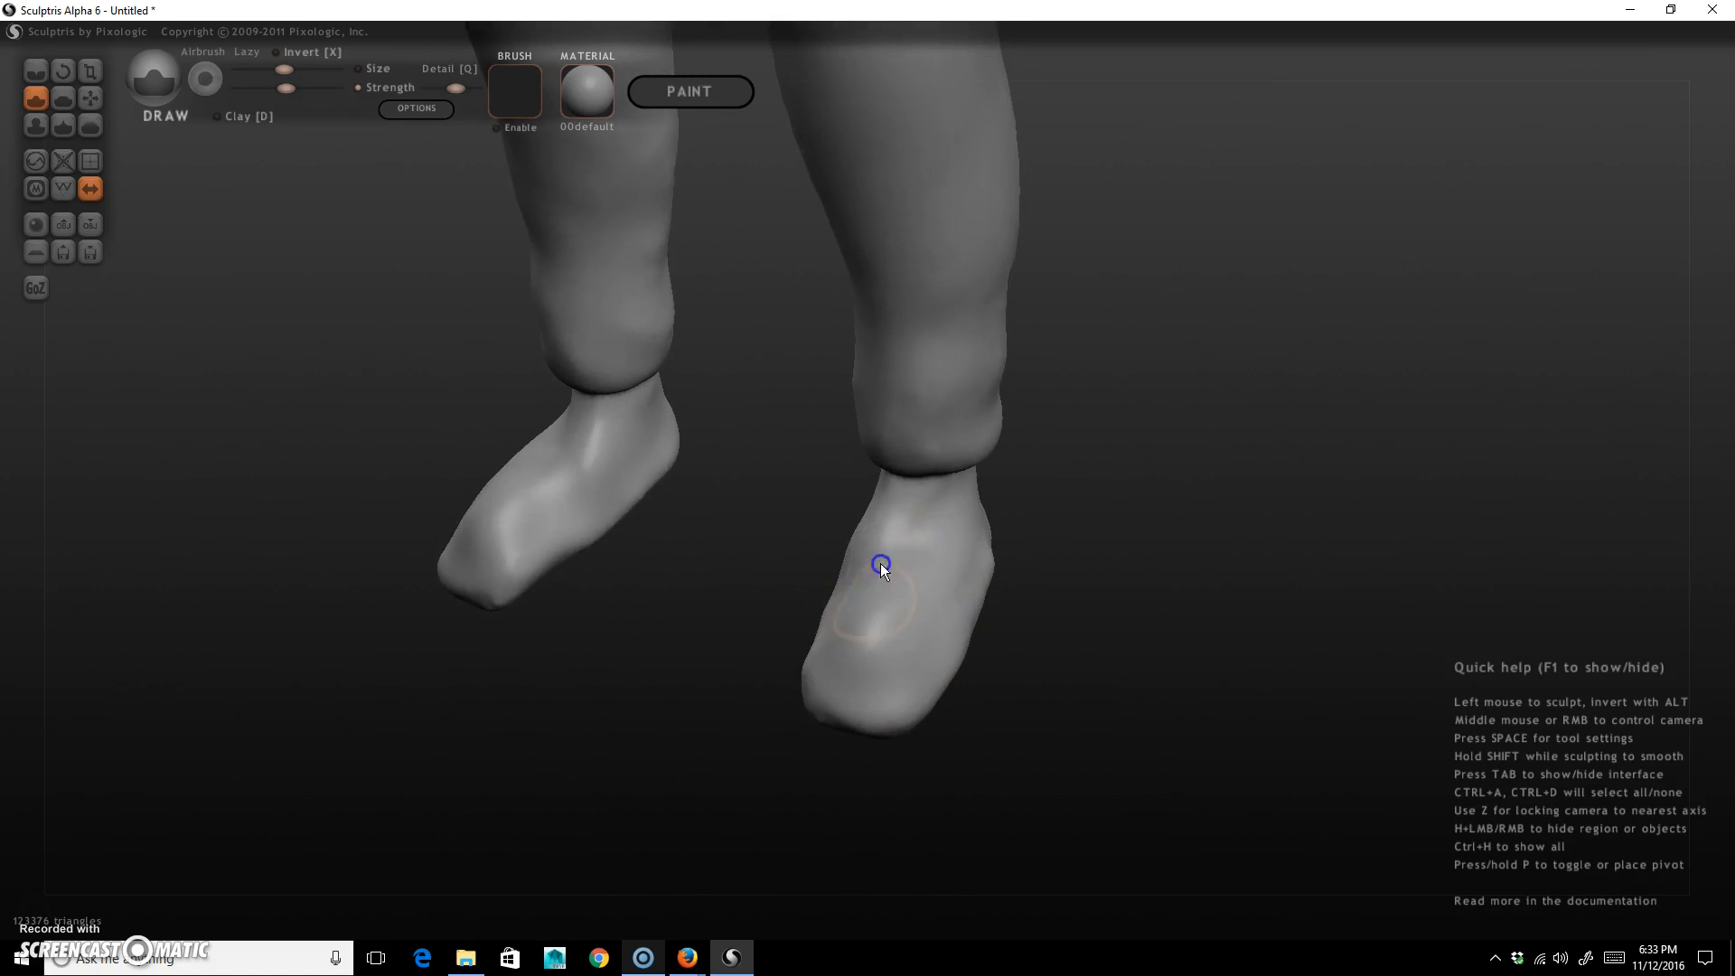
{"action": "left_click_drag", "start_coordinate": [888, 647], "coordinate": [887, 551]}
{"action": "left_click_drag", "start_coordinate": [981, 723], "coordinate": [1125, 719]}
{"action": "left_click_drag", "start_coordinate": [1032, 599], "coordinate": [894, 588]}
Level the uneven soles of both feet with the Flatten tool.
{"action": "mouse_move", "coordinate": [894, 588]}
{"action": "right_mouse_down"}
{"action": "mouse_move", "coordinate": [1019, 697]}
{"action": "mouse_move", "coordinate": [1009, 387]}
{"action": "mouse_move", "coordinate": [830, 406]}
{"action": "right_mouse_up"}
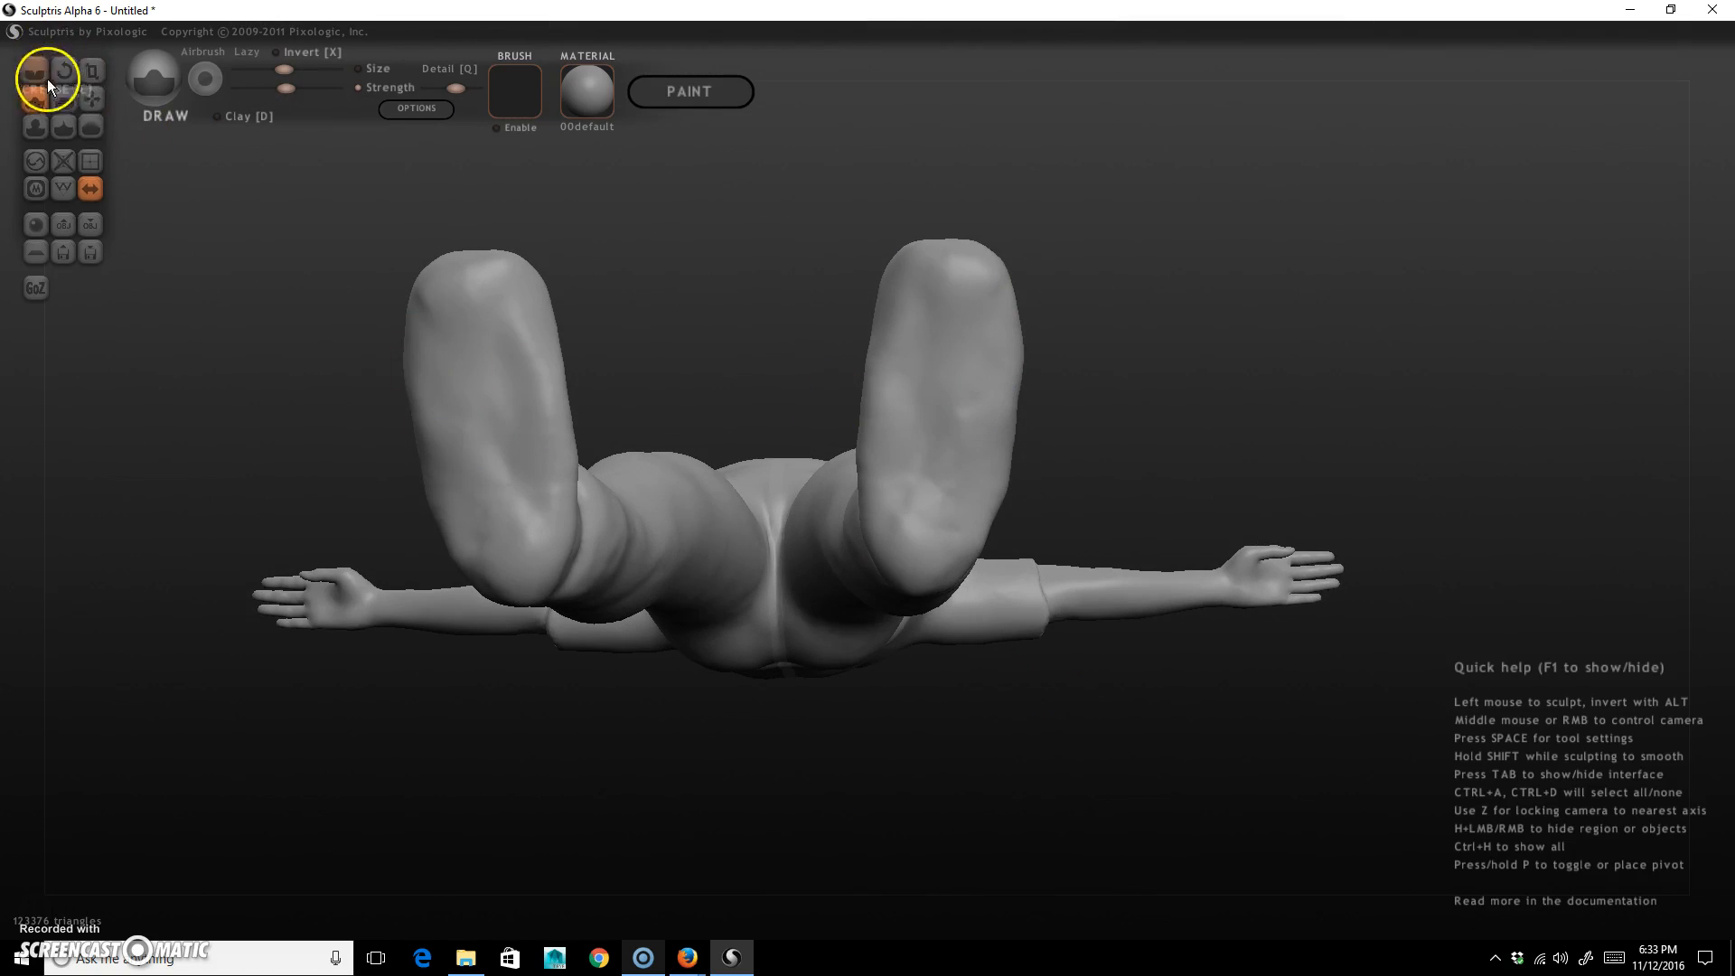
{"action": "left_click", "coordinate": [65, 95]}
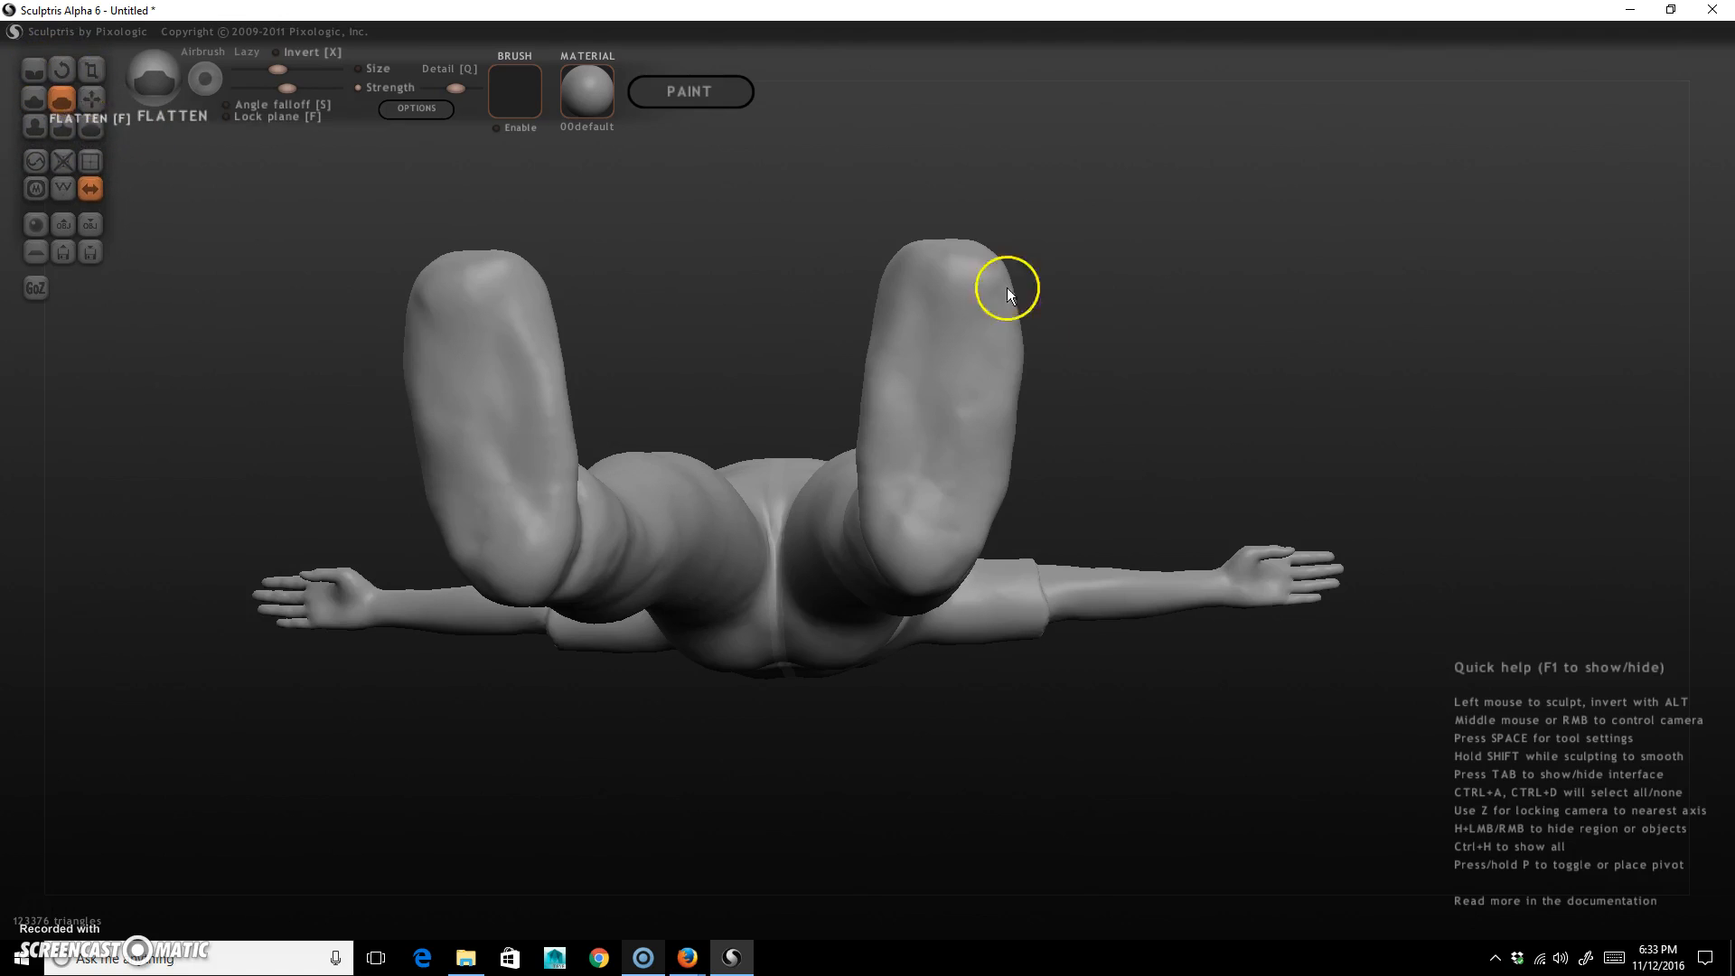
{"action": "mouse_move", "coordinate": [967, 443]}
{"action": "left_mouse_down"}
{"action": "mouse_move", "coordinate": [971, 276]}
{"action": "mouse_move", "coordinate": [894, 480]}
{"action": "mouse_move", "coordinate": [907, 267]}
{"action": "mouse_move", "coordinate": [974, 277]}
{"action": "mouse_move", "coordinate": [952, 410]}
{"action": "mouse_move", "coordinate": [979, 449]}
{"action": "mouse_move", "coordinate": [930, 503]}
{"action": "left_mouse_up"}
{"action": "mouse_move", "coordinate": [968, 343]}
{"action": "left_mouse_down"}
{"action": "mouse_move", "coordinate": [998, 271]}
{"action": "mouse_move", "coordinate": [954, 562]}
{"action": "left_mouse_up"}
{"action": "mouse_move", "coordinate": [1064, 330]}
{"action": "left_mouse_down"}
{"action": "mouse_move", "coordinate": [1189, 394]}
{"action": "mouse_move", "coordinate": [932, 642]}
{"action": "left_mouse_up"}
Examine the reshaped feet and the whole figure from several angles, ending on the head.
{"action": "right_click_drag", "start_coordinate": [933, 640], "coordinate": [1302, 725]}
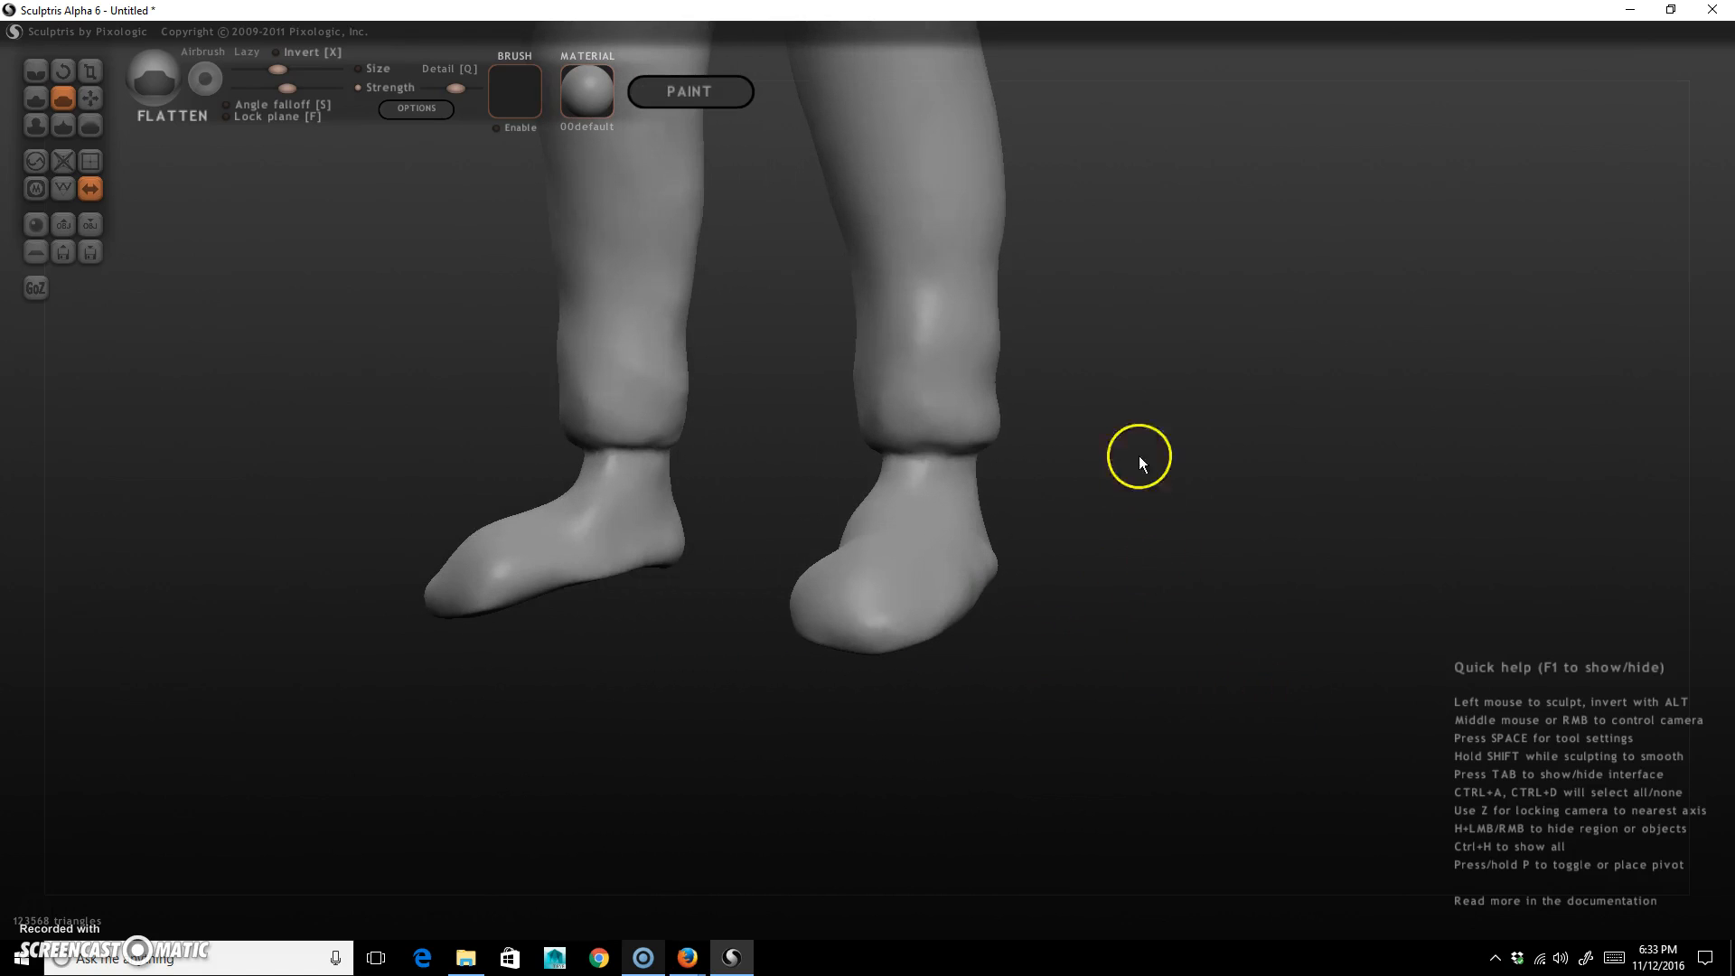
{"action": "right_click_drag", "start_coordinate": [1162, 527], "coordinate": [1140, 557]}
{"action": "right_click_drag", "start_coordinate": [1181, 354], "coordinate": [1131, 529], "text": "alt"}
{"action": "scroll", "coordinate": [901, 370], "scroll_direction": "down", "scroll_amount": 6}
{"action": "mouse_move", "coordinate": [1049, 288]}
{"action": "right_mouse_down", "text": "alt"}
{"action": "mouse_move", "coordinate": [1041, 631]}
{"action": "mouse_move", "coordinate": [1281, 632]}
{"action": "mouse_move", "coordinate": [1026, 310]}
{"action": "right_mouse_up", "text": "alt"}
{"action": "scroll", "coordinate": [1355, 434], "scroll_direction": "up", "scroll_amount": 5}
{"action": "mouse_move", "coordinate": [1354, 435]}
{"action": "right_mouse_down"}
{"action": "mouse_move", "coordinate": [1108, 317]}
{"action": "mouse_move", "coordinate": [952, 410]}
{"action": "mouse_move", "coordinate": [1033, 393]}
{"action": "mouse_move", "coordinate": [1123, 484]}
{"action": "mouse_move", "coordinate": [930, 542]}
{"action": "right_mouse_up"}
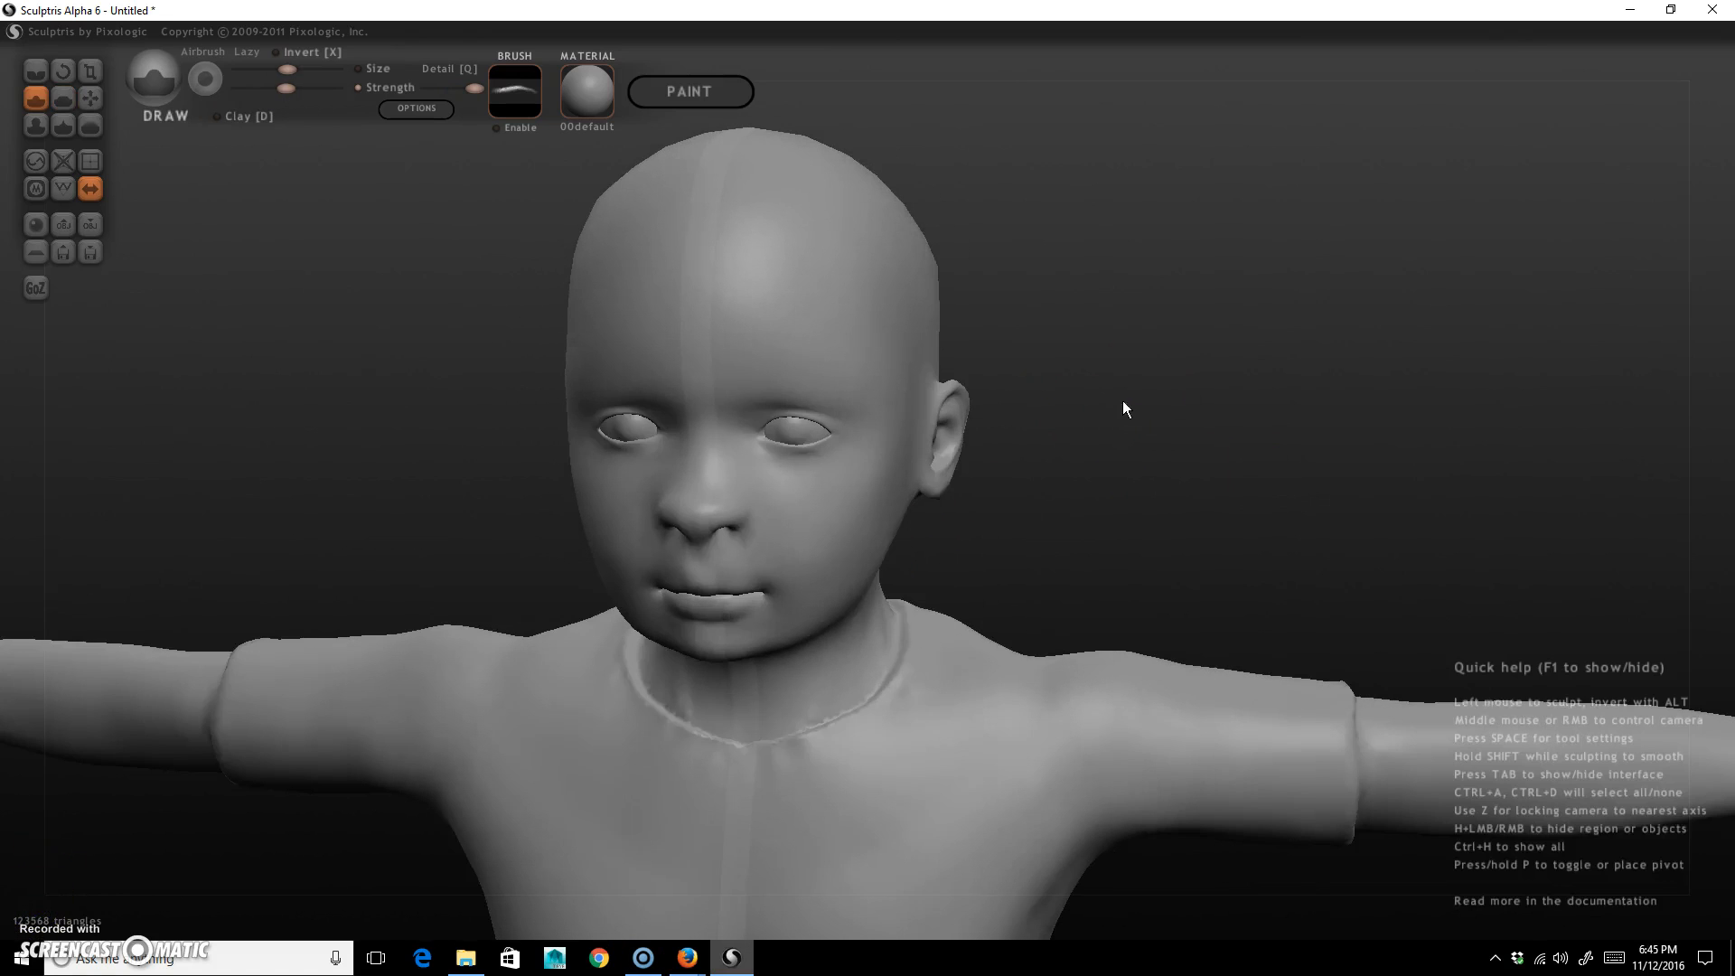
{"action": "right_click_drag", "start_coordinate": [1124, 402], "coordinate": [1150, 363]}
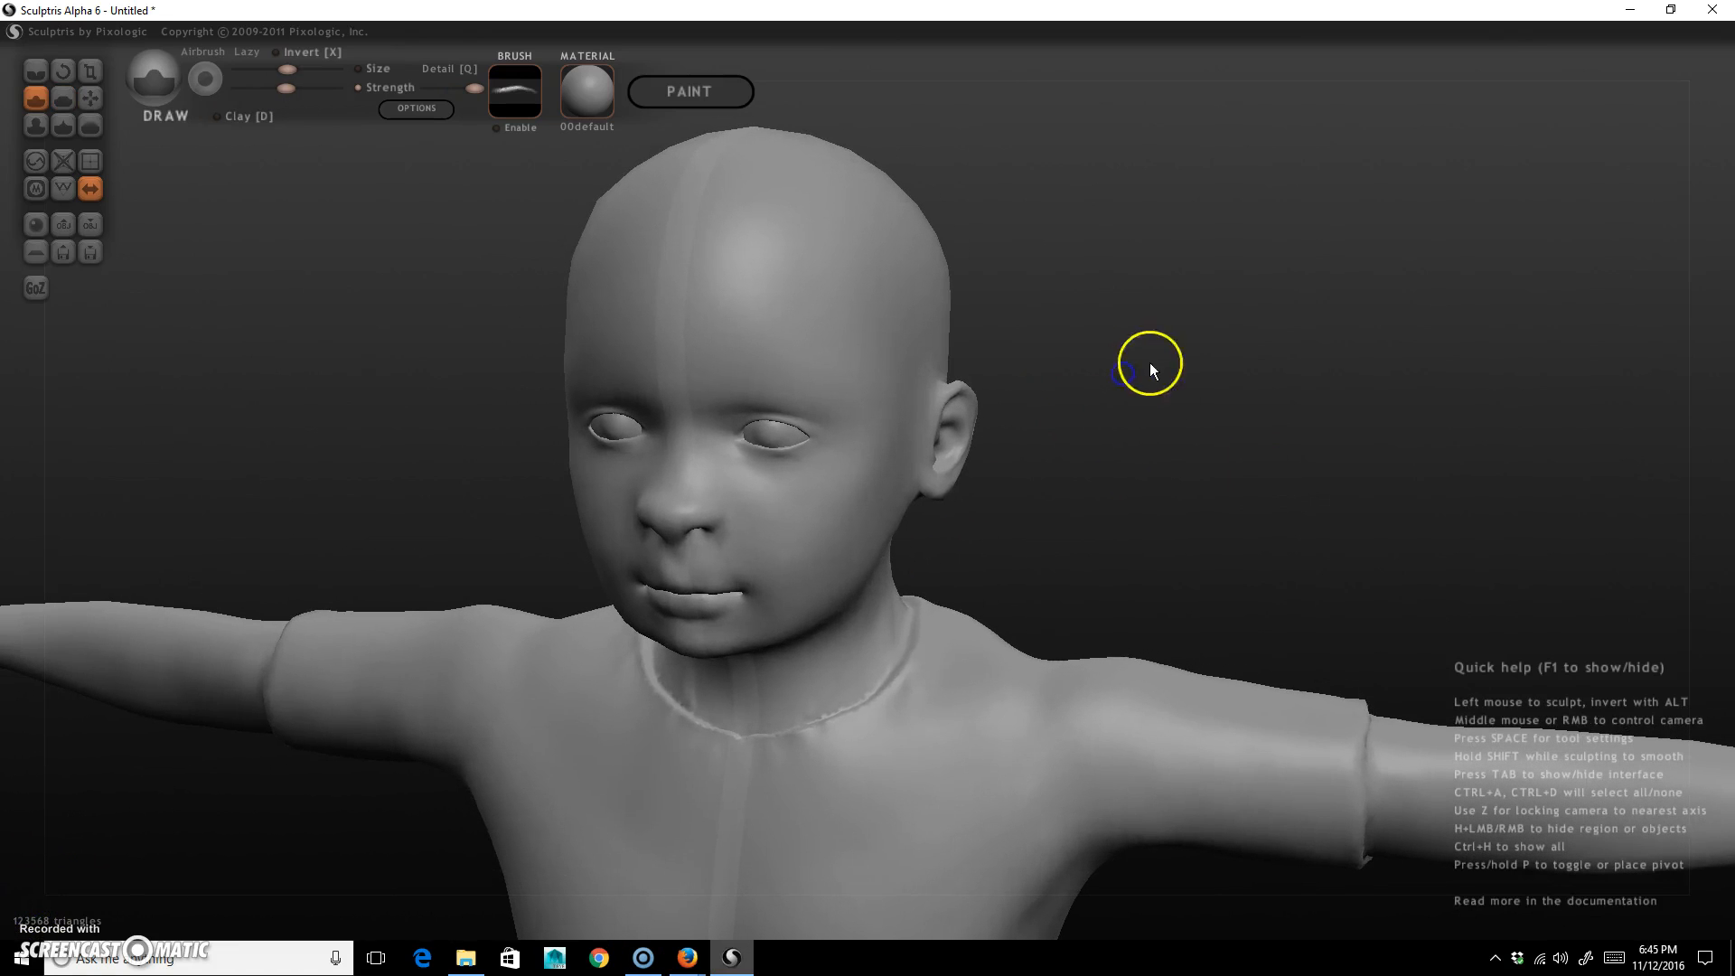
Remove the hair, eyebrow and streaks textures from the brush texture set.
{"action": "left_click", "coordinate": [515, 82]}
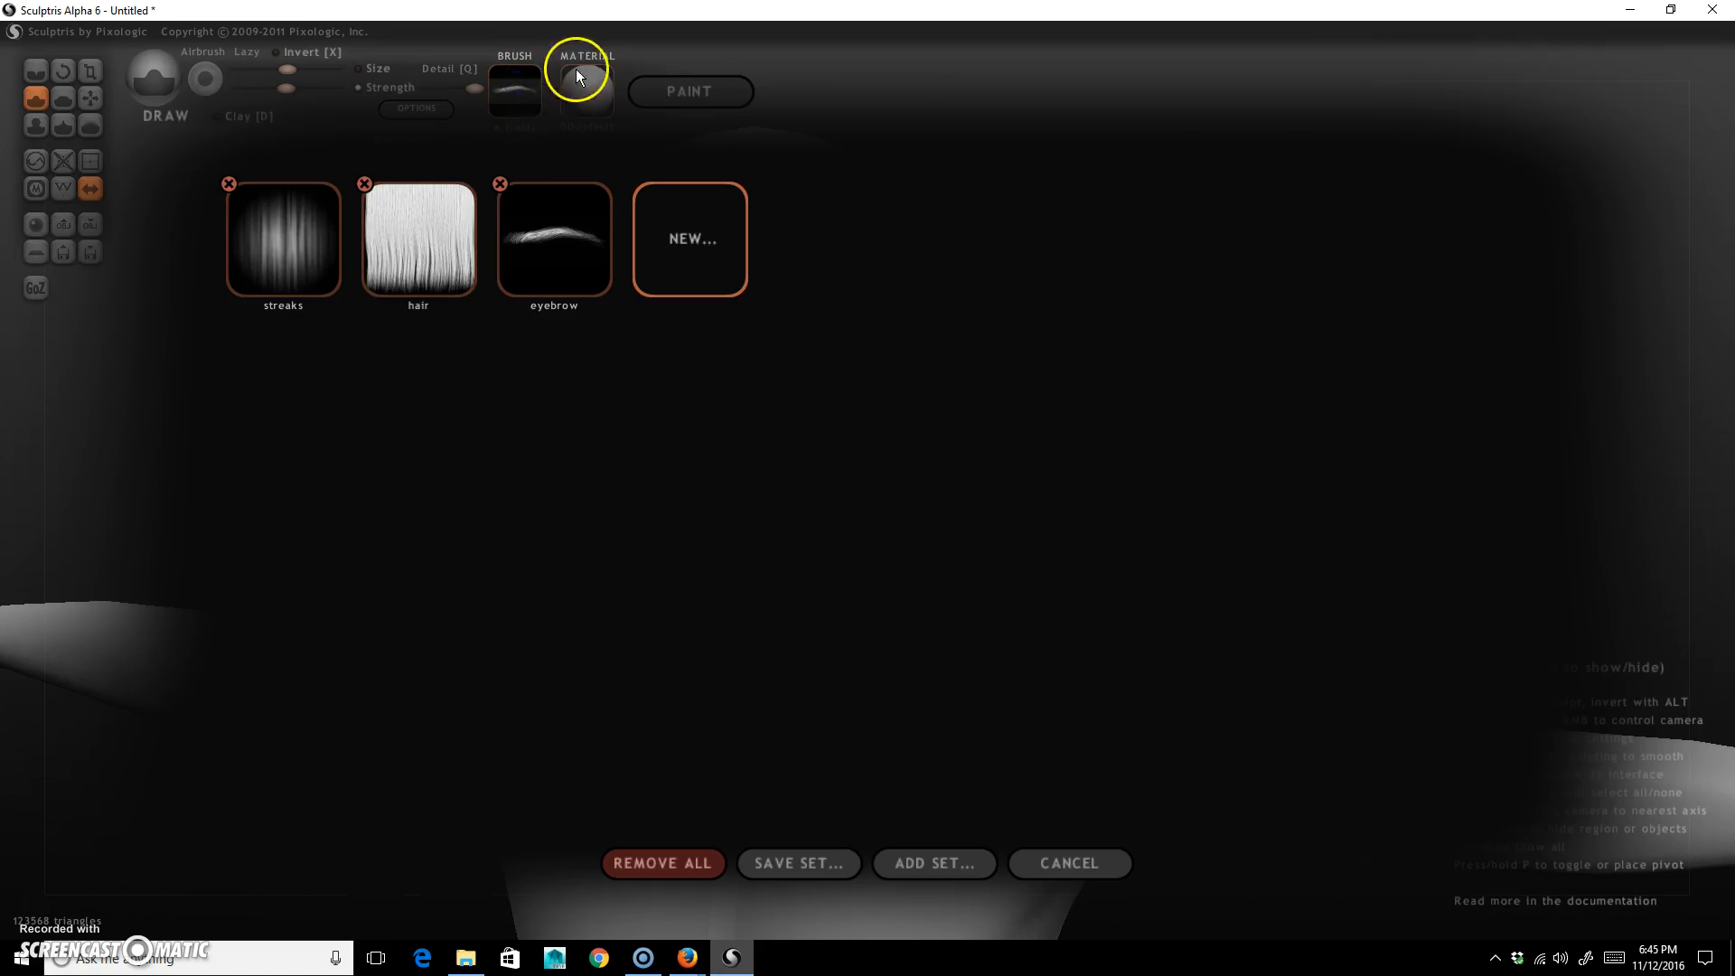
{"action": "left_click", "coordinate": [364, 184]}
{"action": "left_click", "coordinate": [366, 185]}
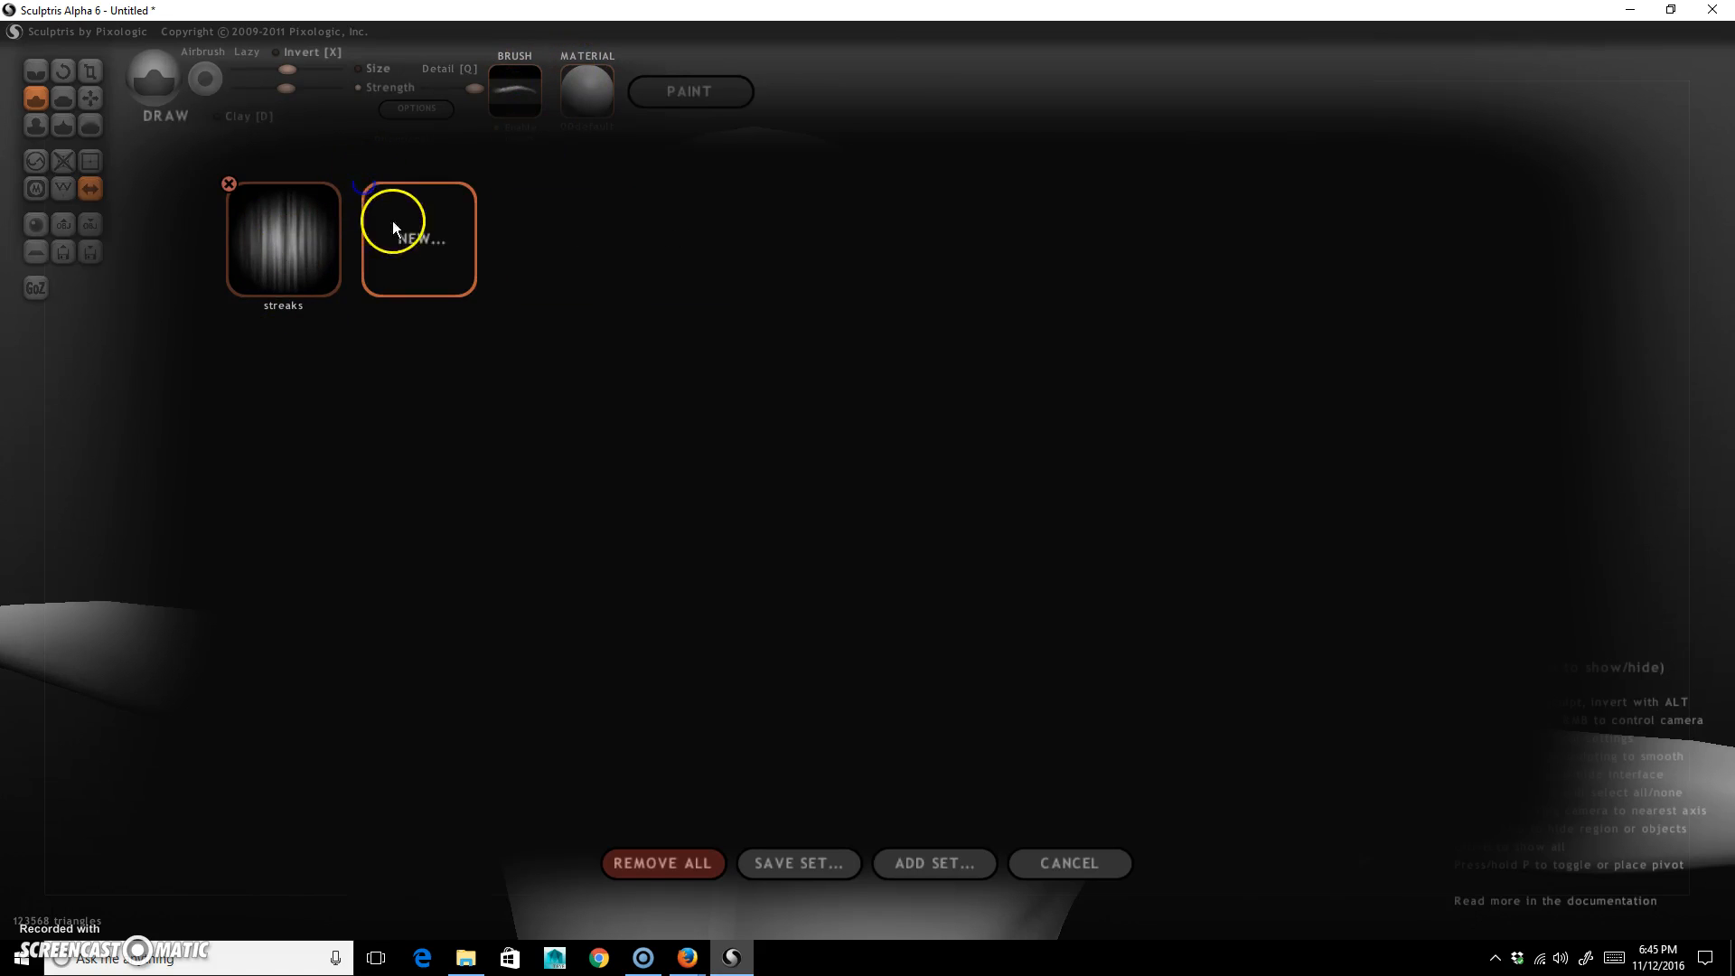
{"action": "left_click", "coordinate": [229, 183]}
Load the streaks image from the Desktop as a new brush texture and select it for the Draw brush.
{"action": "left_click", "coordinate": [284, 237]}
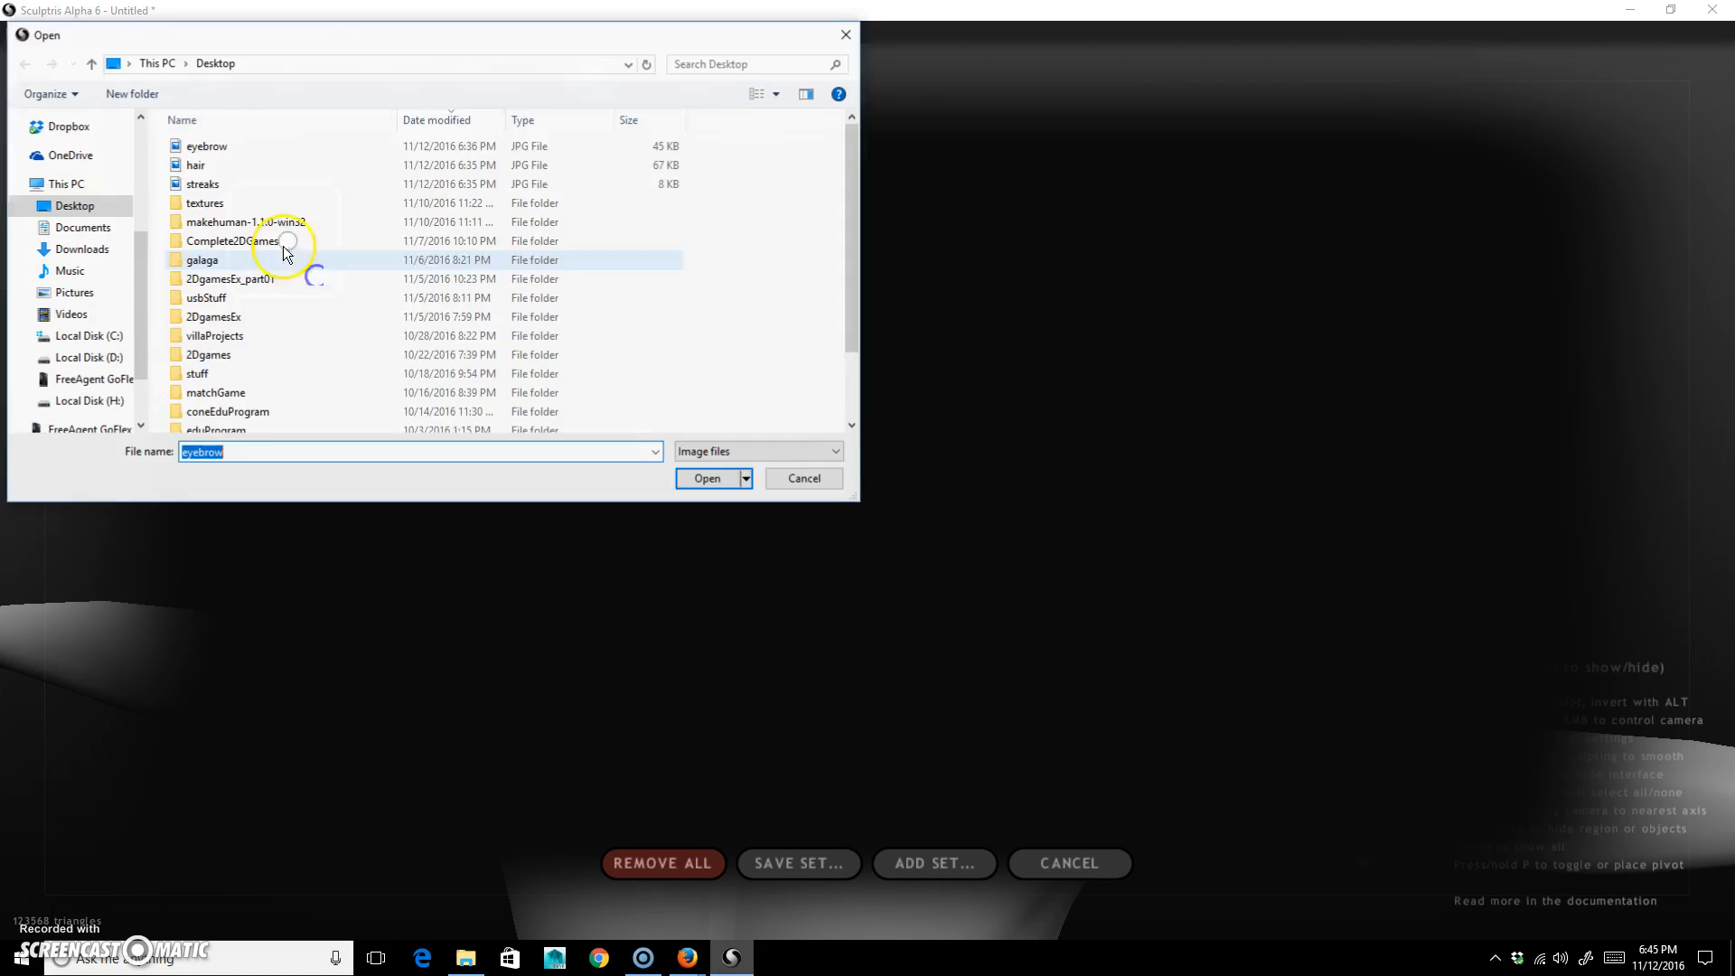
{"action": "left_click", "coordinate": [210, 183]}
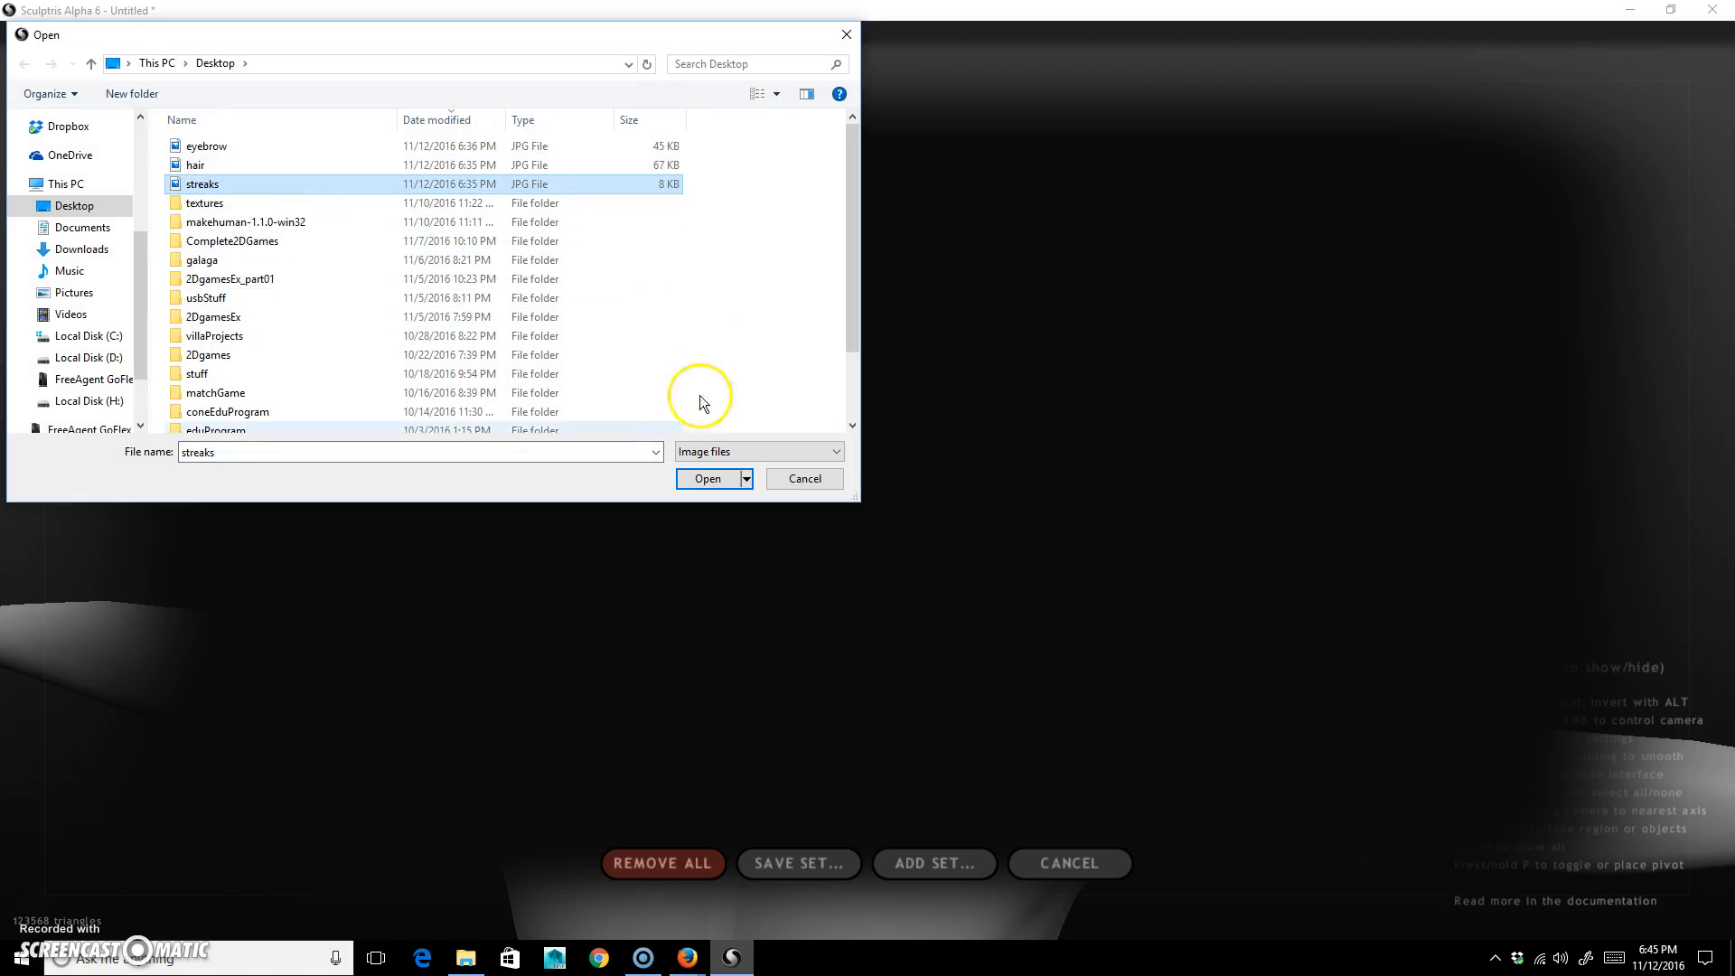
{"action": "left_click", "coordinate": [728, 479]}
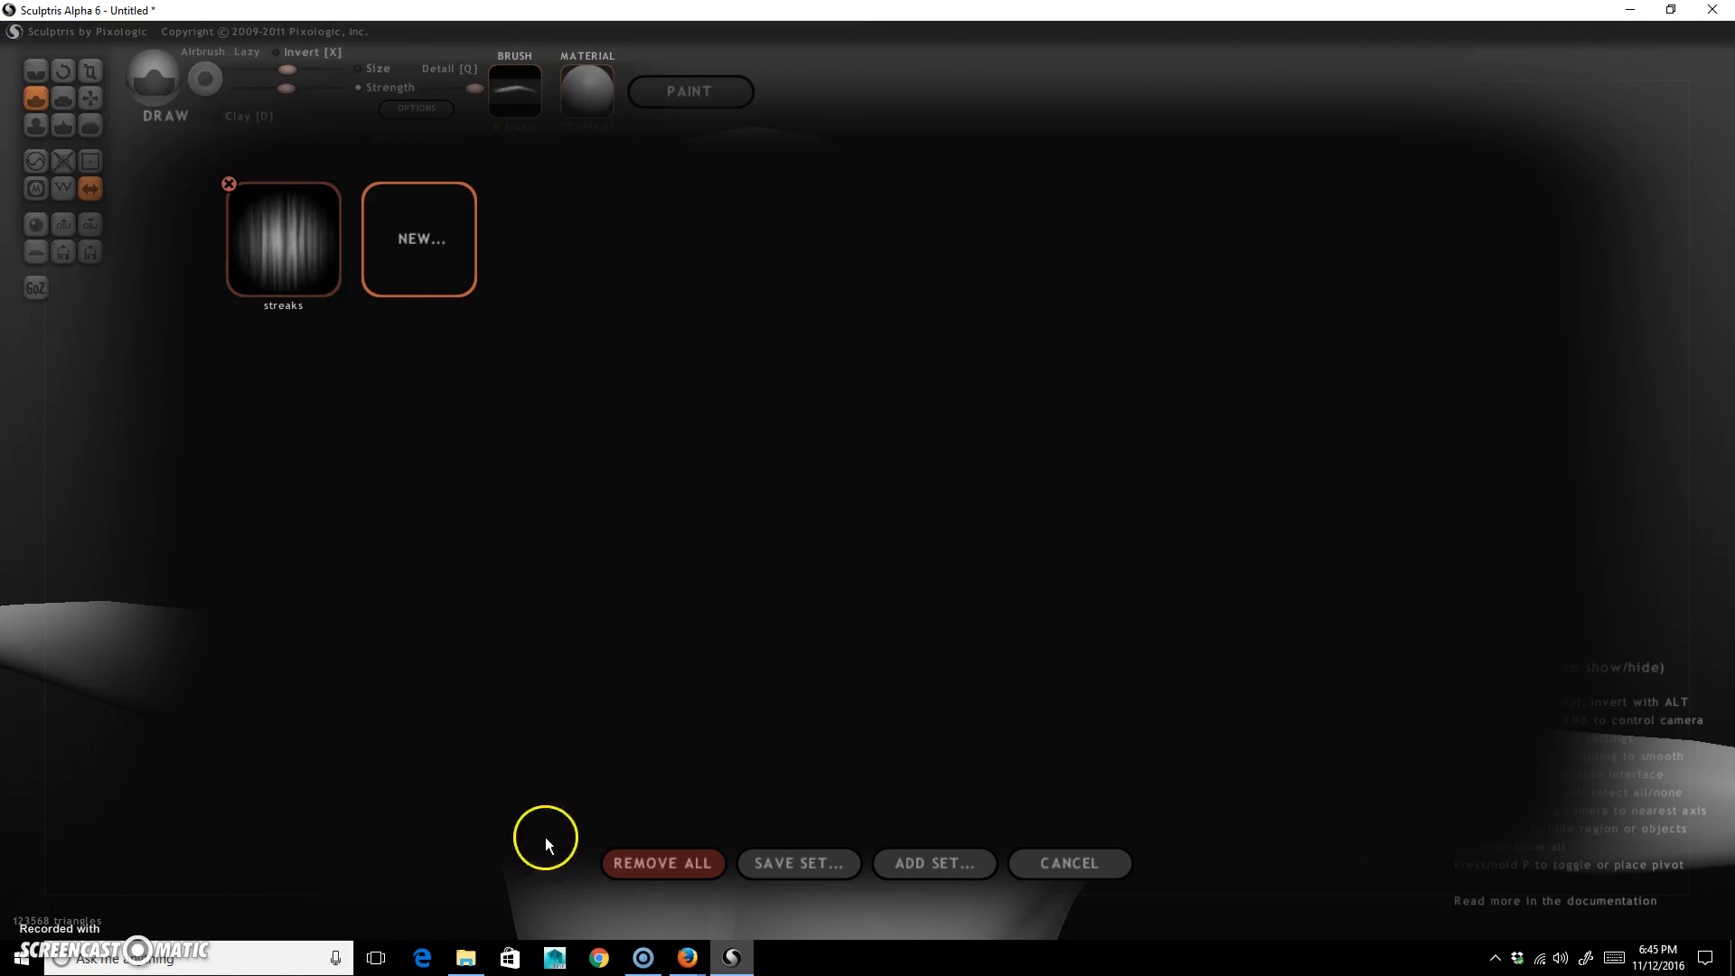
{"action": "left_click", "coordinate": [280, 233]}
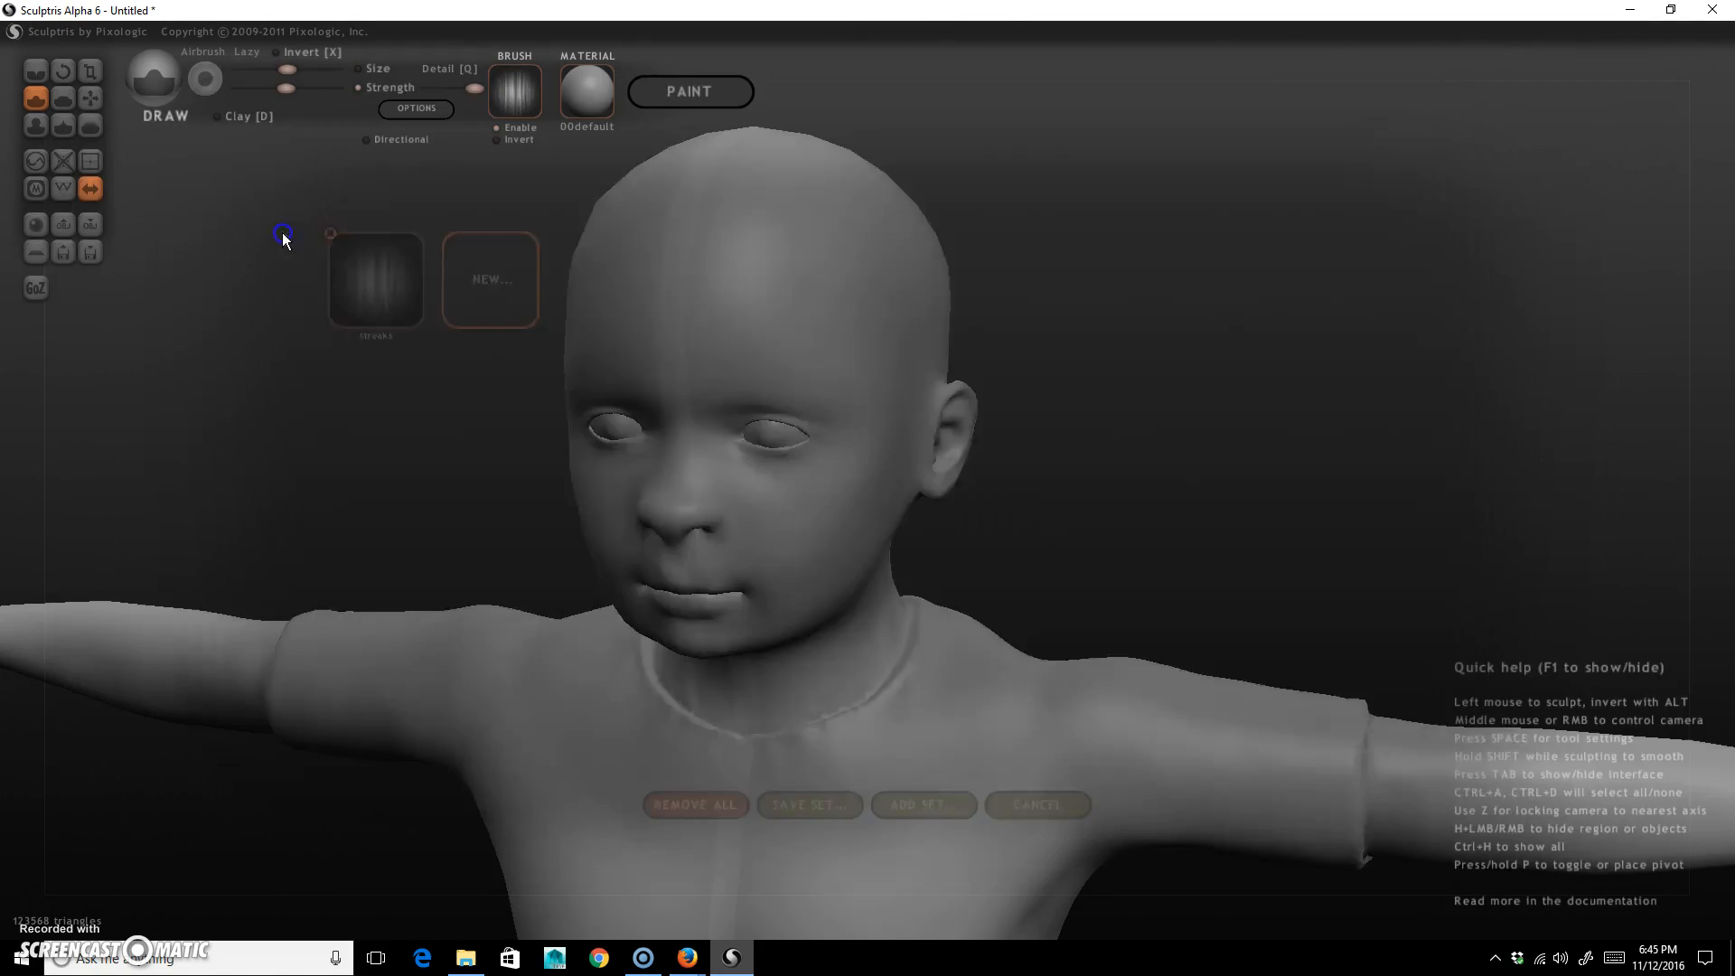
Try the streaks texture with Directional on across the forehead, undo the strokes and disable the brush texture.
{"action": "left_click_drag", "start_coordinate": [733, 311], "coordinate": [763, 224]}
{"action": "key", "text": "ctrl+z"}
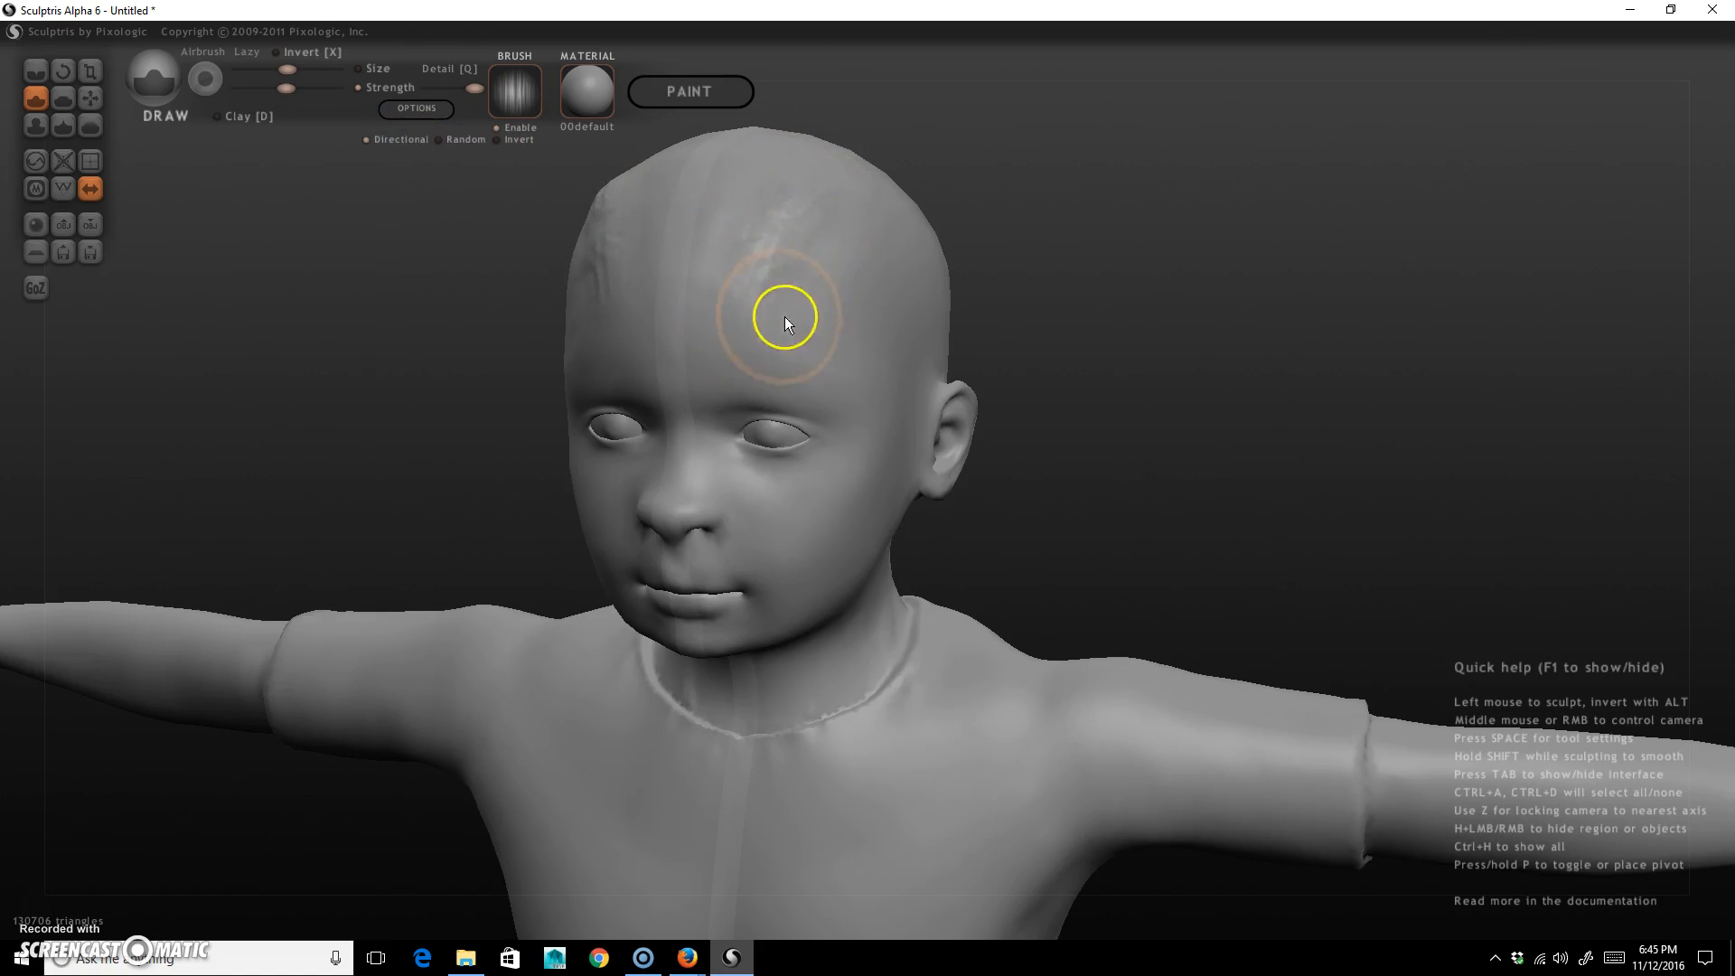
{"action": "right_click_drag", "start_coordinate": [1070, 244], "coordinate": [1027, 409]}
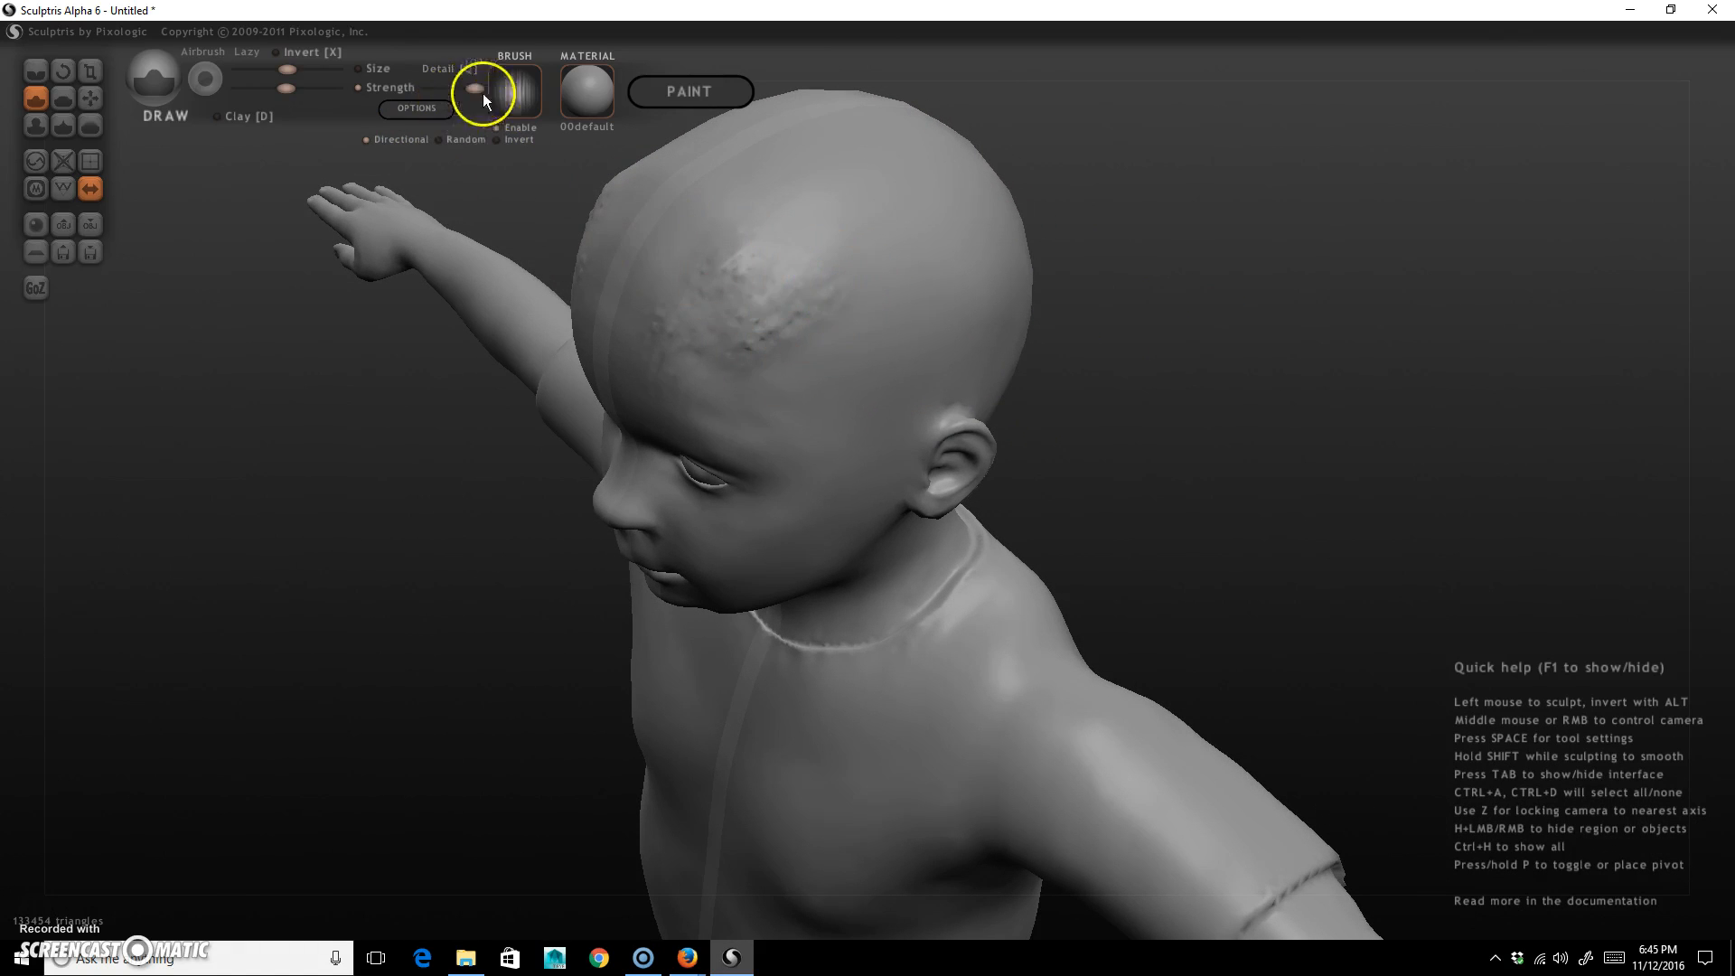
{"action": "key", "text": "ctrl+z"}
{"action": "key", "text": "ctrl+z"}
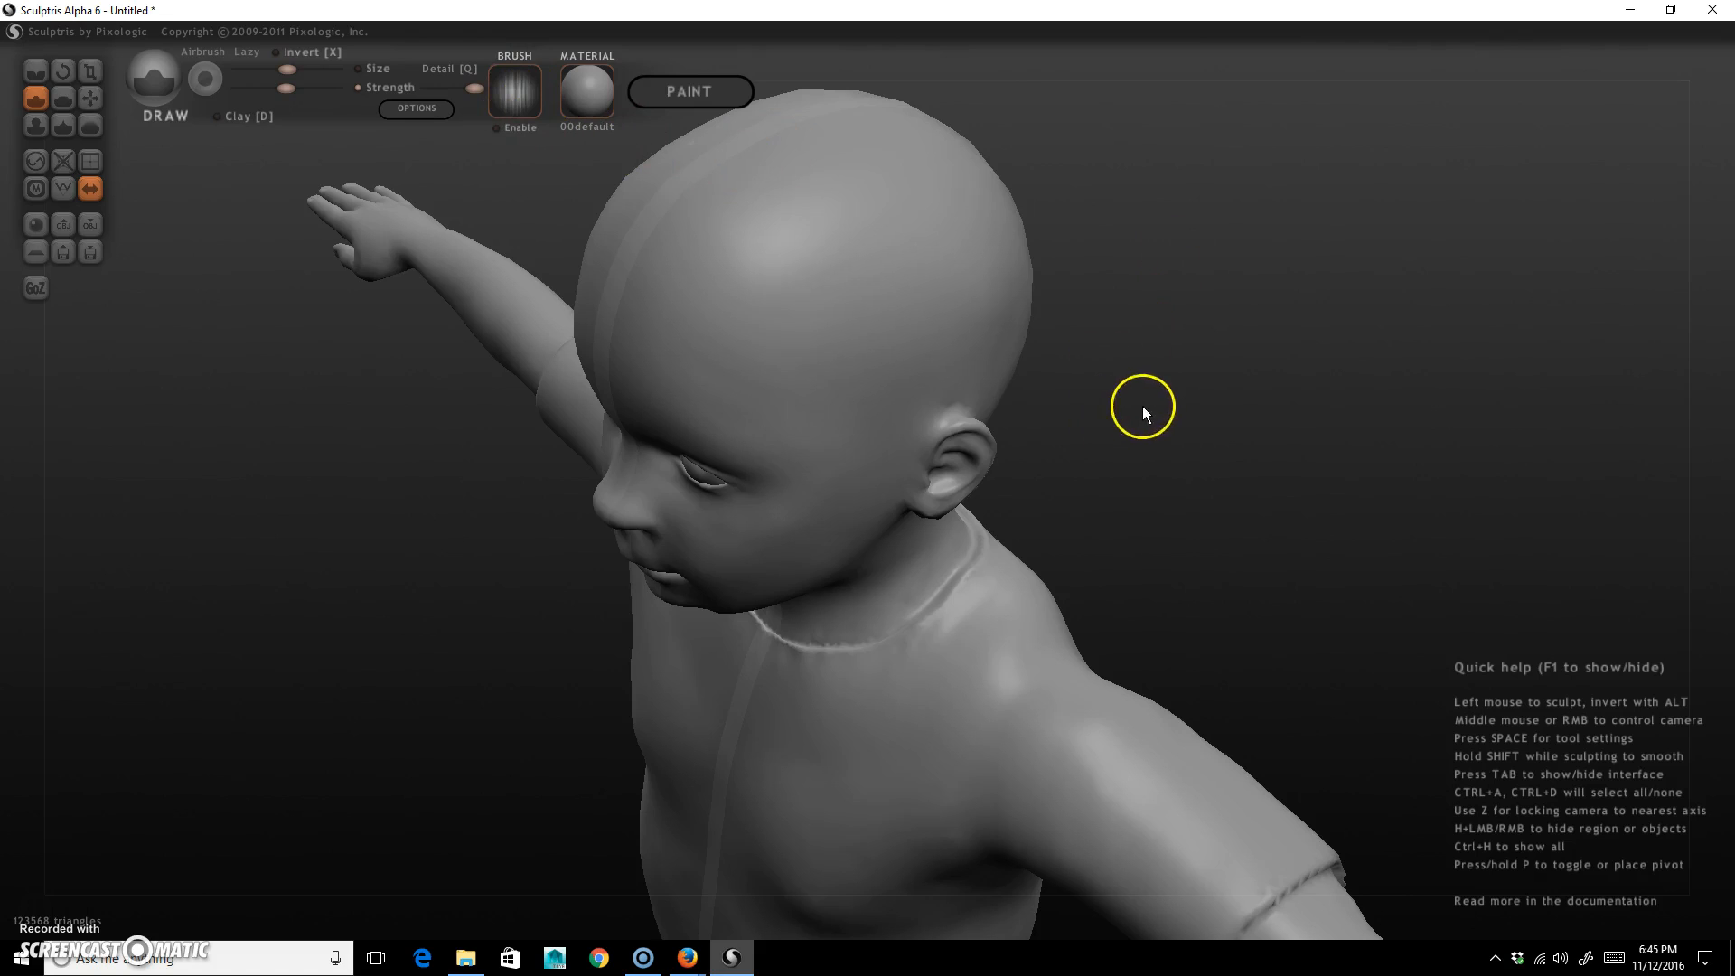
Reduce the brush size and sculpt the first hair locks falling from the crown onto the forehead.
{"action": "left_click_drag", "start_coordinate": [1122, 446], "coordinate": [1192, 356]}
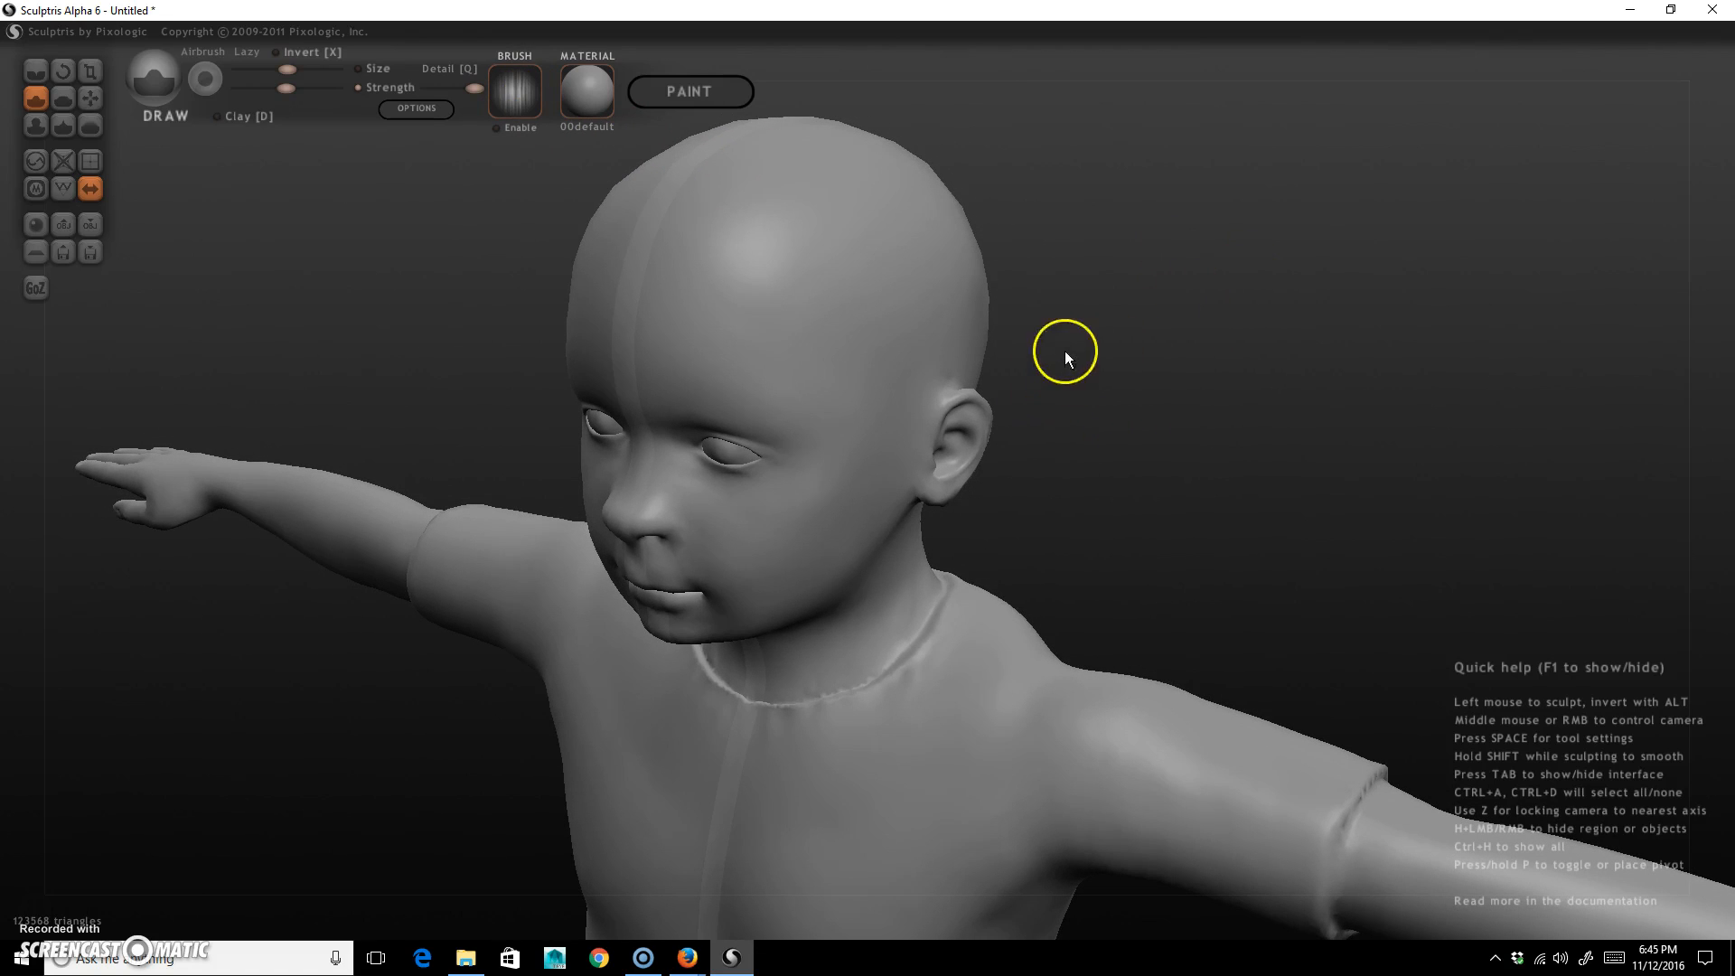
{"action": "mouse_move", "coordinate": [1006, 224]}
{"action": "left_mouse_down"}
{"action": "mouse_move", "coordinate": [1085, 356]}
{"action": "mouse_move", "coordinate": [933, 301]}
{"action": "left_mouse_up"}
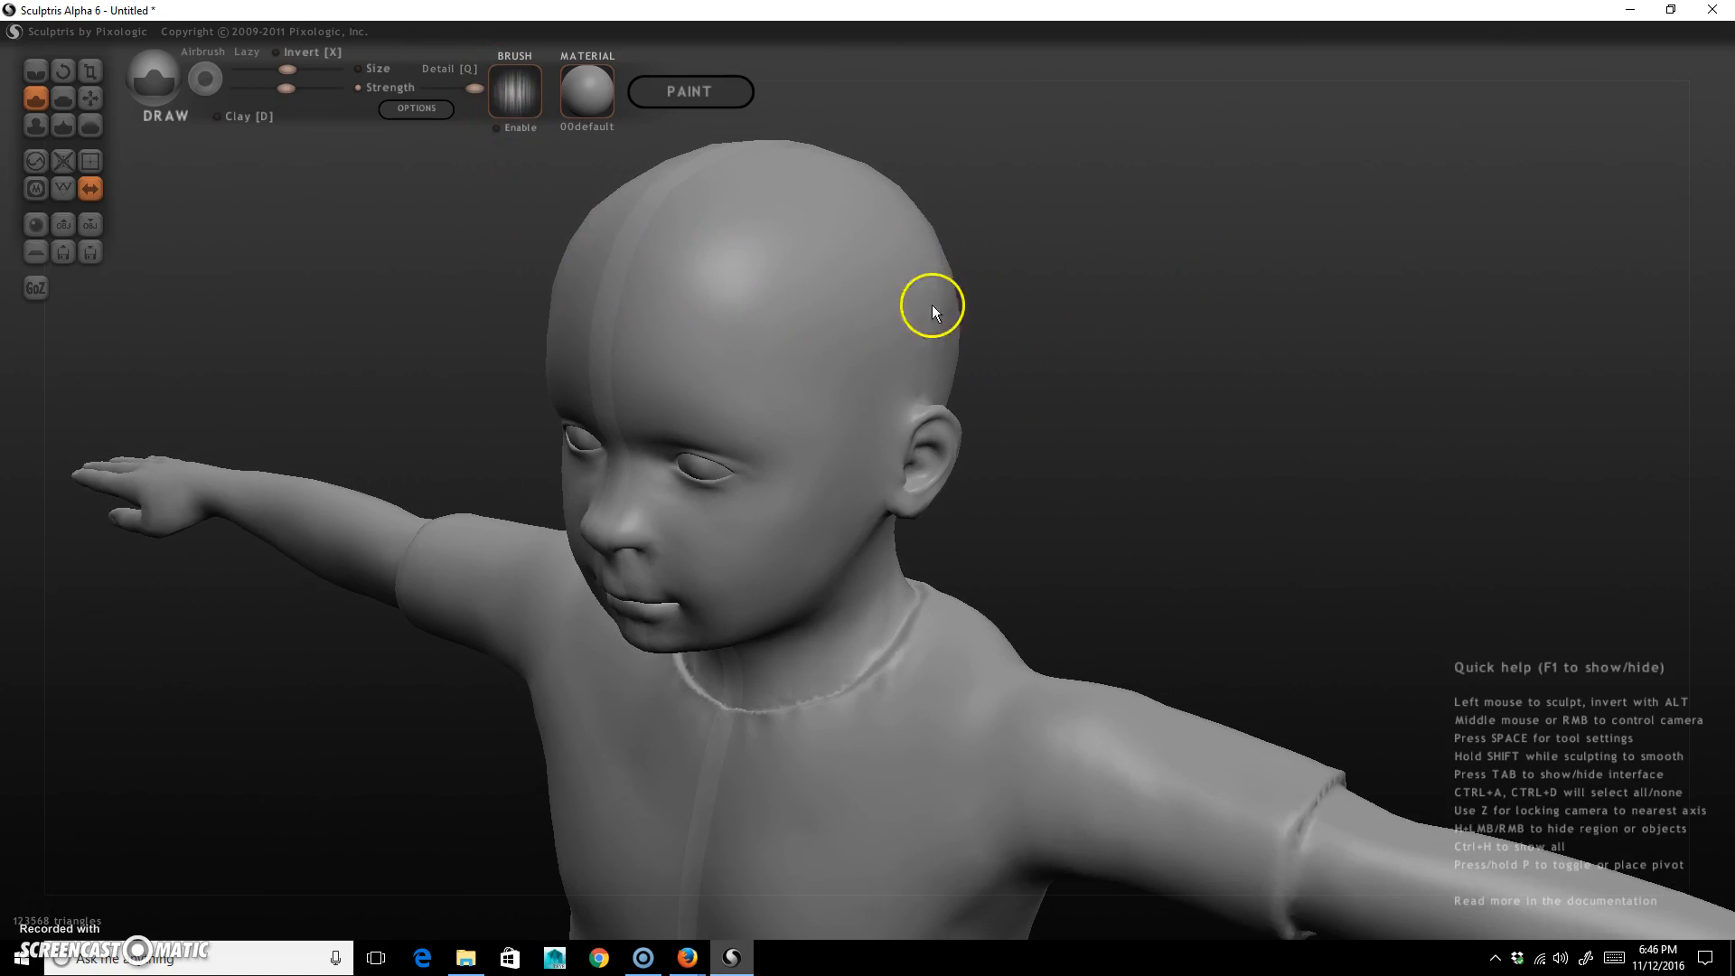
{"action": "right_click_drag", "start_coordinate": [759, 282], "coordinate": [763, 322]}
{"action": "left_click_drag", "start_coordinate": [1113, 394], "coordinate": [1174, 388]}
{"action": "left_click_drag", "start_coordinate": [995, 237], "coordinate": [1141, 338]}
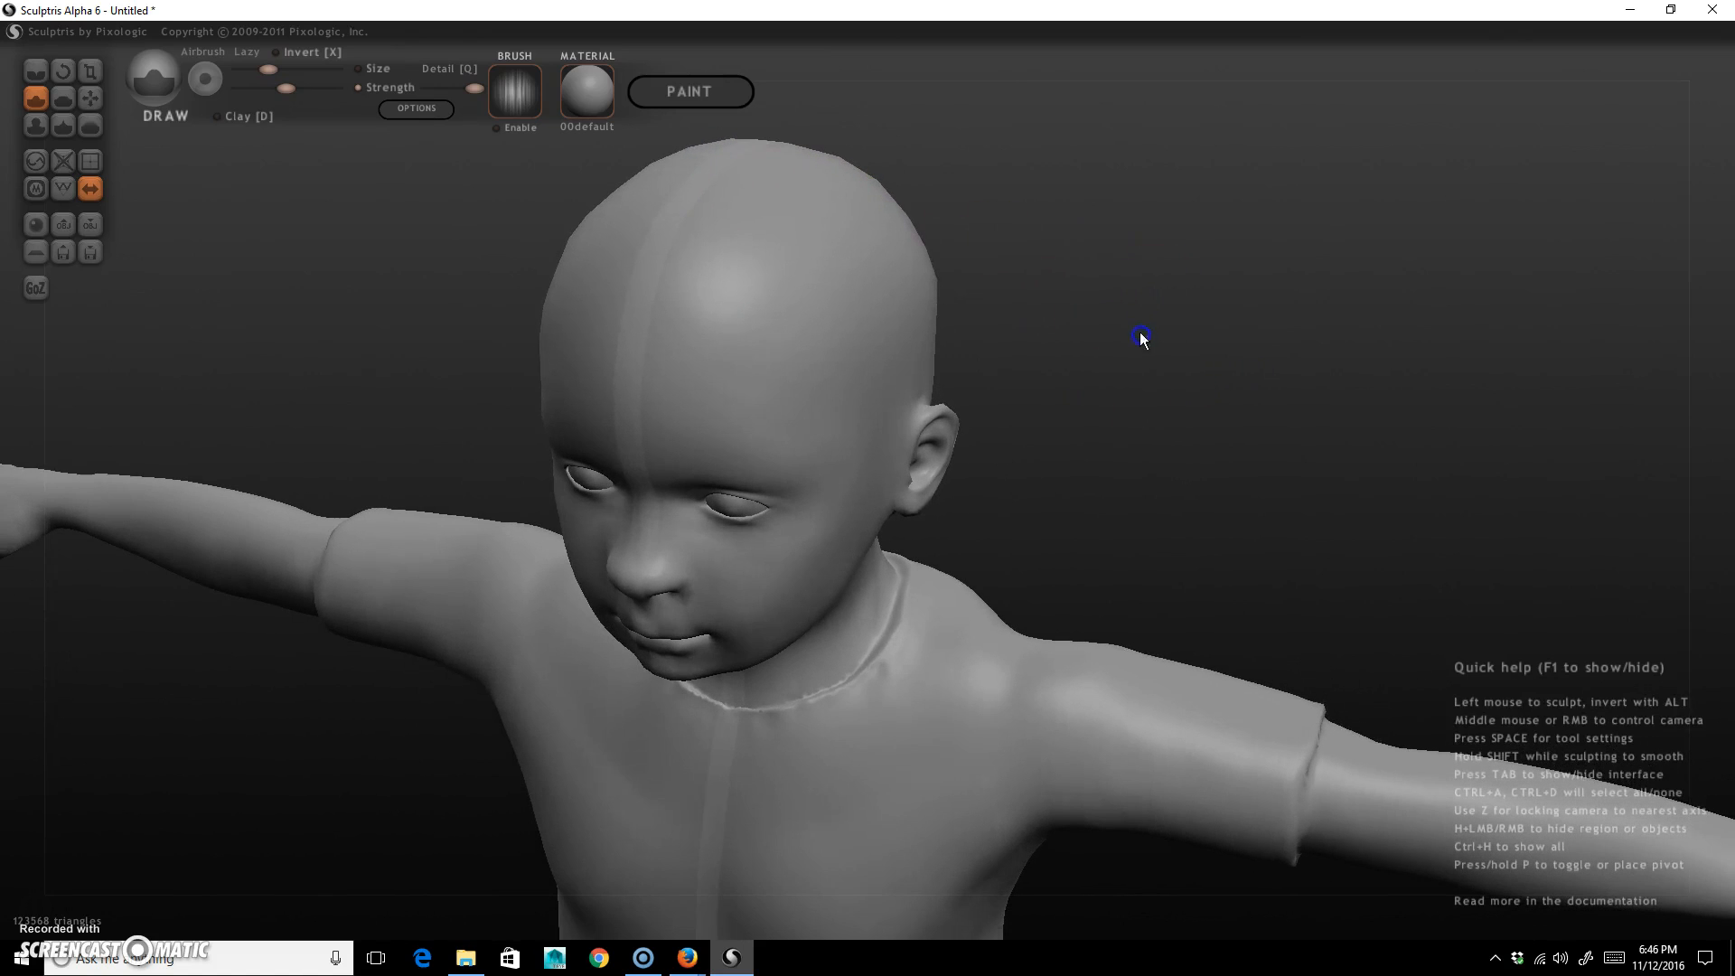
{"action": "left_click_drag", "start_coordinate": [712, 225], "coordinate": [759, 372]}
{"action": "left_click_drag", "start_coordinate": [654, 241], "coordinate": [671, 331]}
{"action": "left_click_drag", "start_coordinate": [684, 257], "coordinate": [773, 412]}
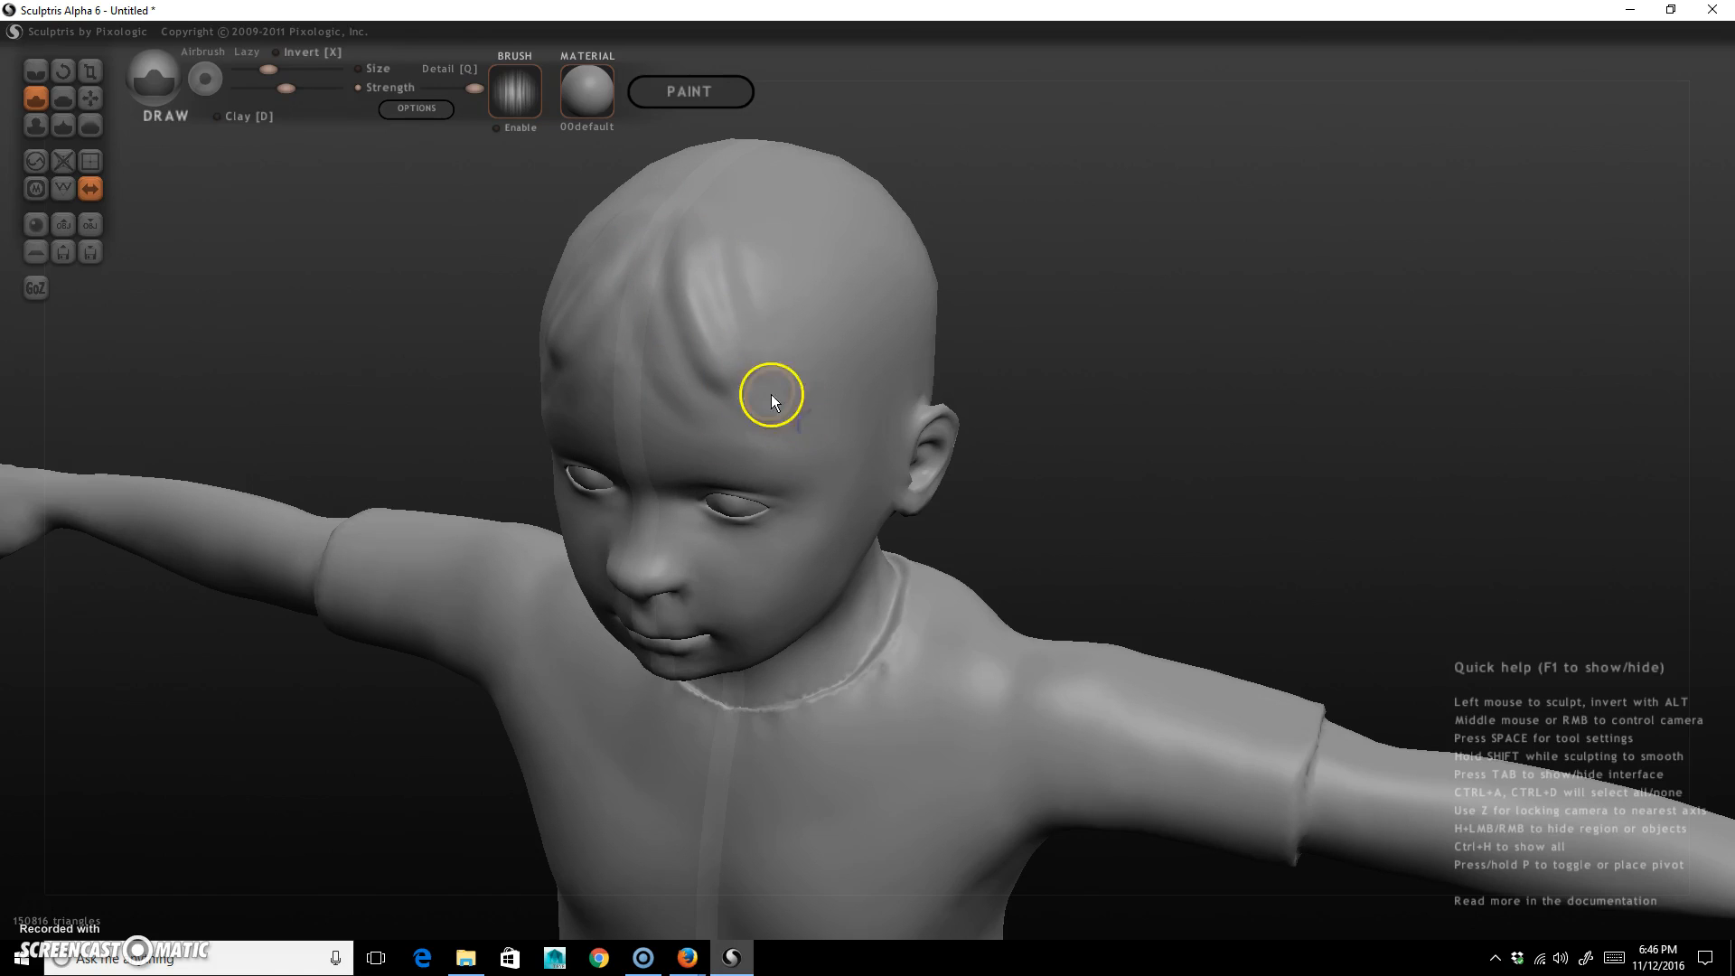
Lower the brush detail, adjust the brush size and extend the fringe with more locks towards the temple.
{"action": "key", "text": "space"}
{"action": "key", "text": "bracketleft"}
{"action": "key", "text": "bracketleft"}
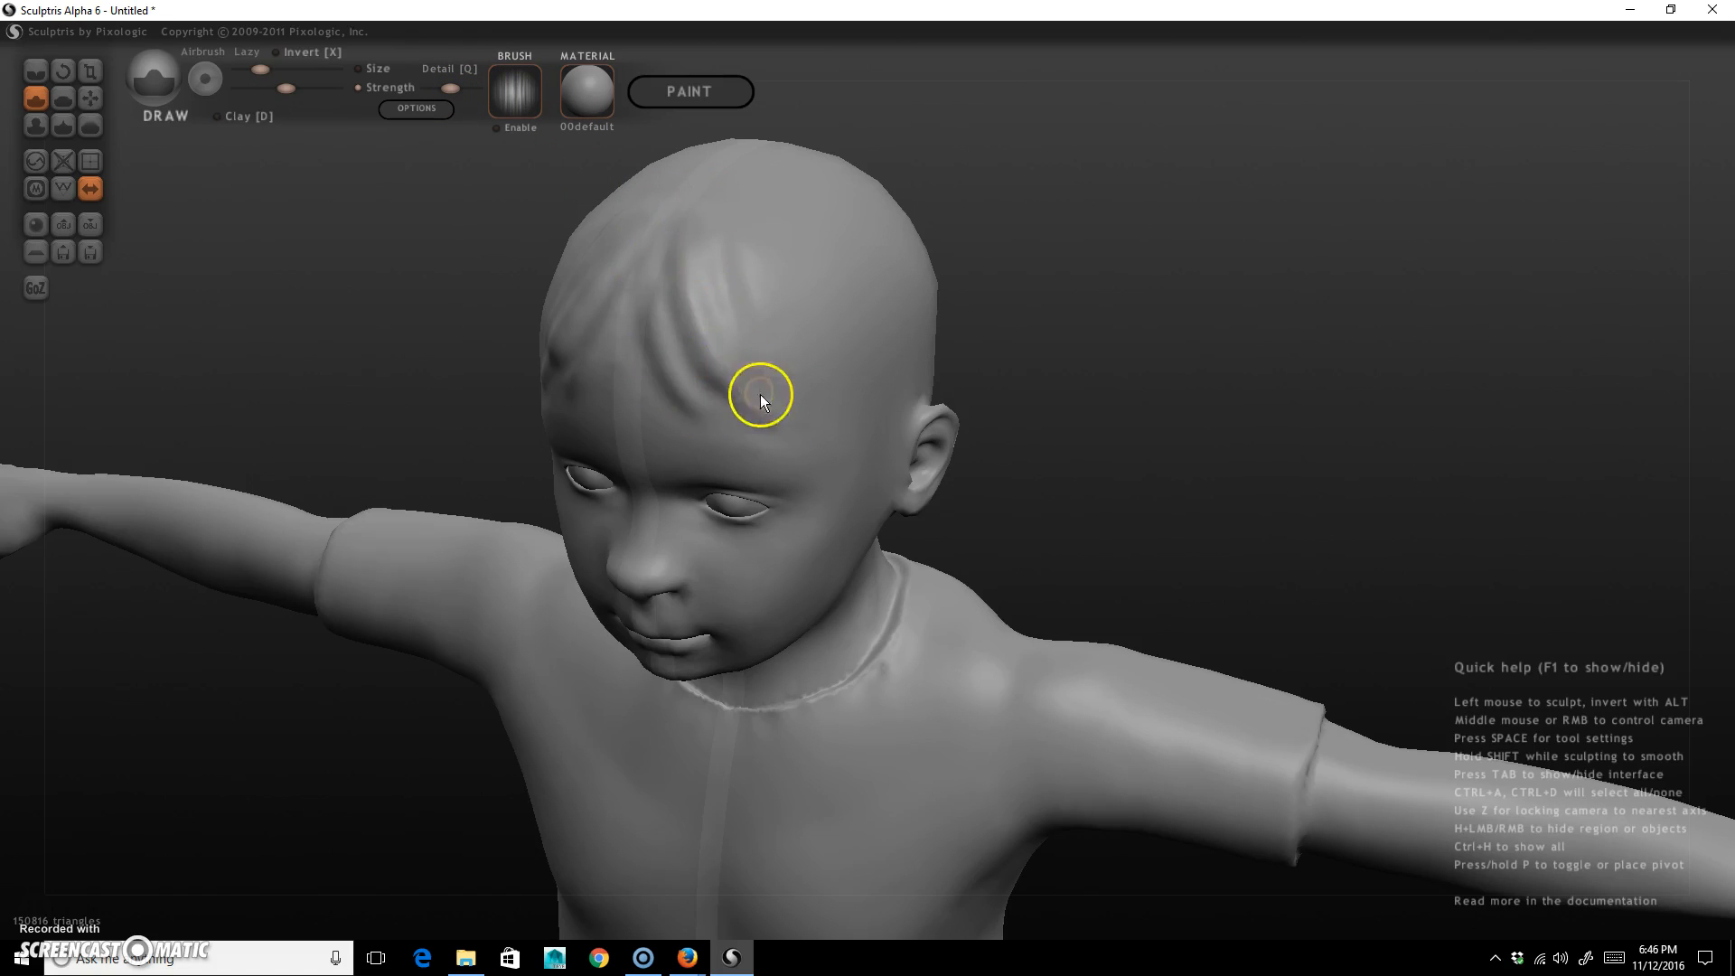
{"action": "mouse_move", "coordinate": [1016, 214]}
{"action": "left_mouse_down"}
{"action": "mouse_move", "coordinate": [1244, 349]}
{"action": "mouse_move", "coordinate": [871, 310]}
{"action": "left_mouse_up"}
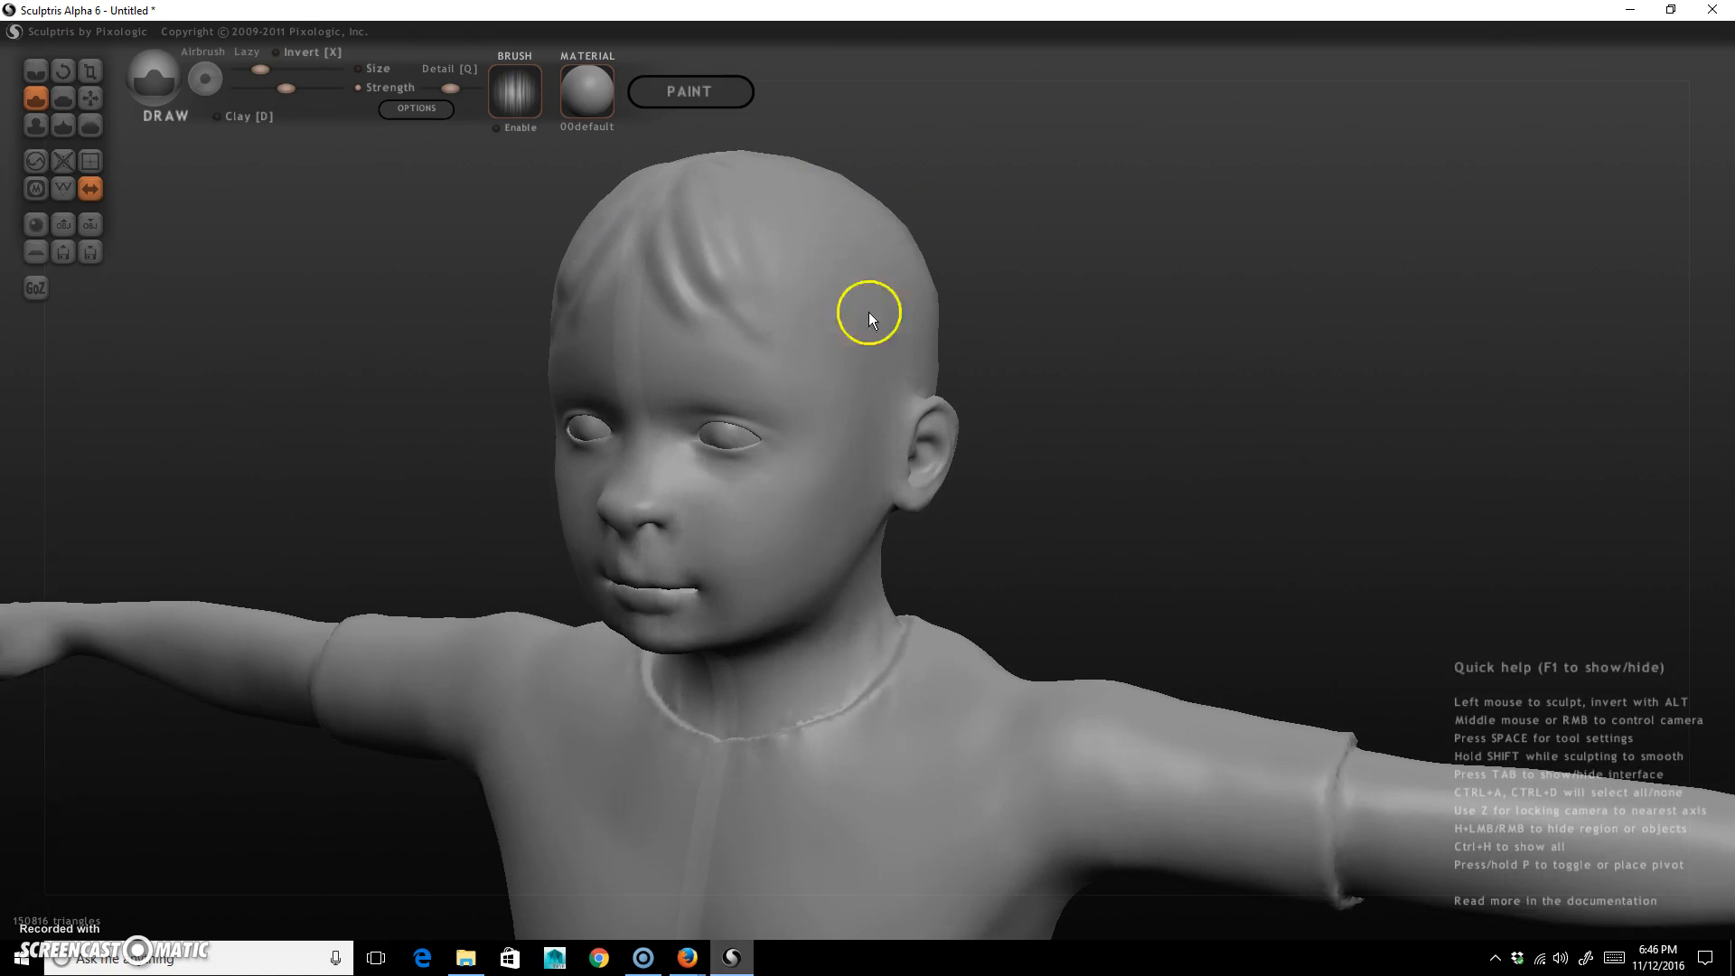
{"action": "key", "text": "space"}
{"action": "left_click_drag", "start_coordinate": [788, 248], "coordinate": [743, 178]}
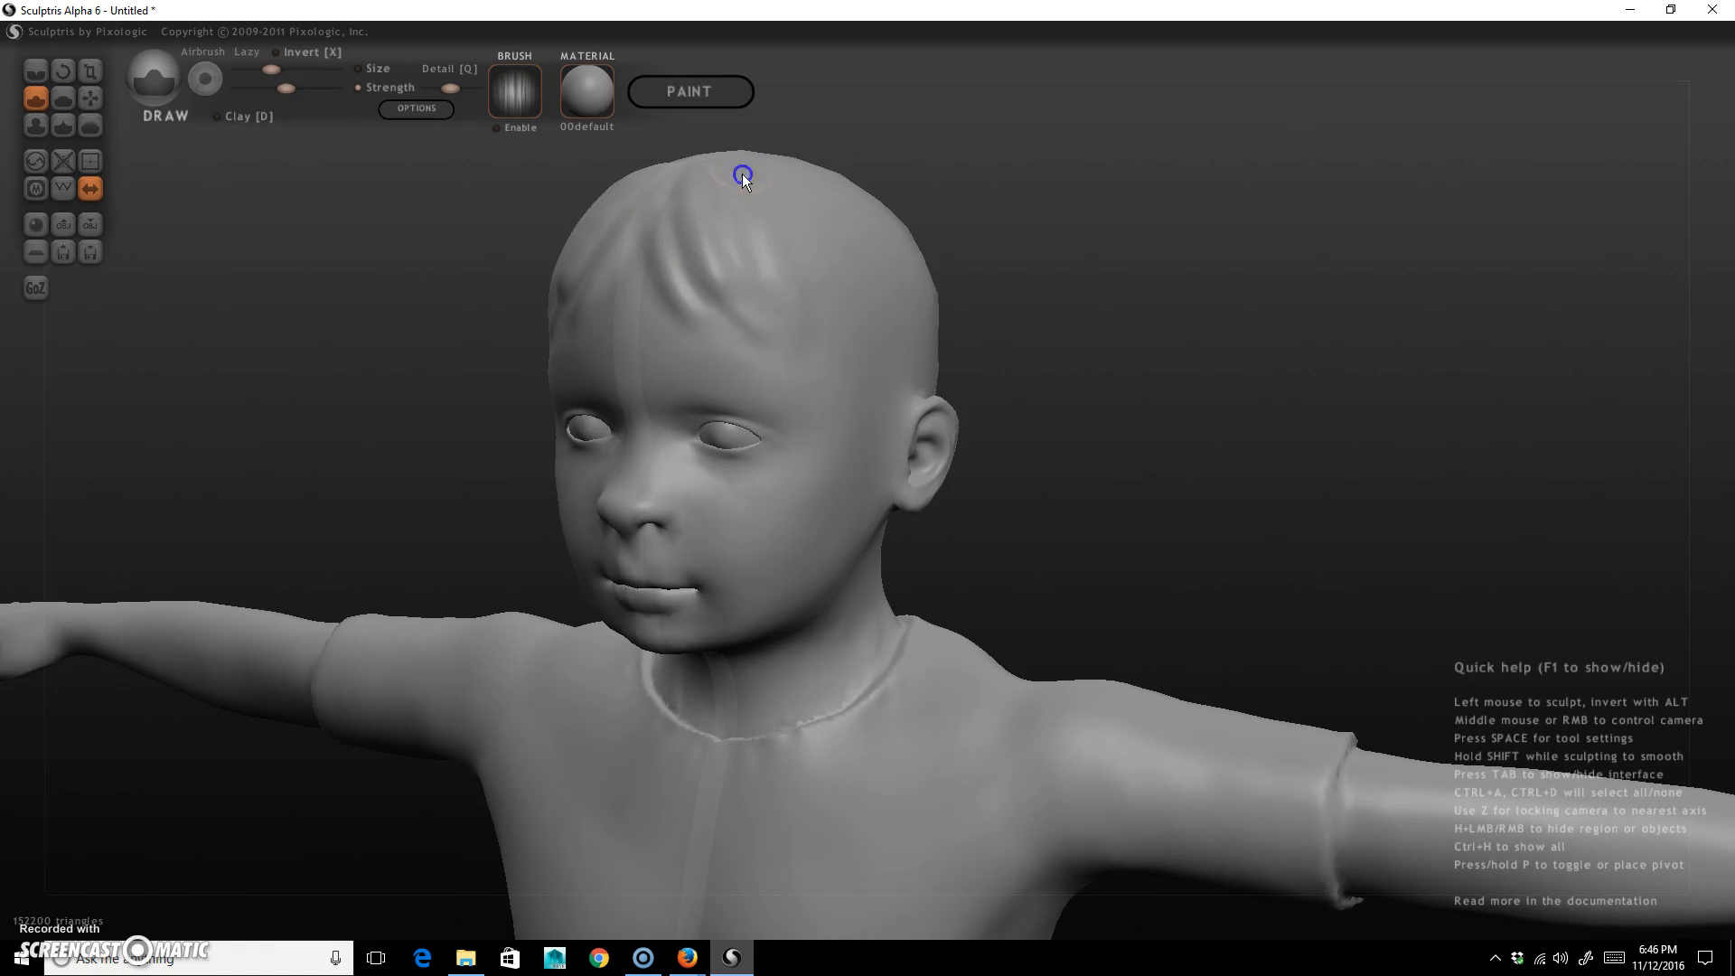
{"action": "left_click_drag", "start_coordinate": [1028, 338], "coordinate": [763, 276]}
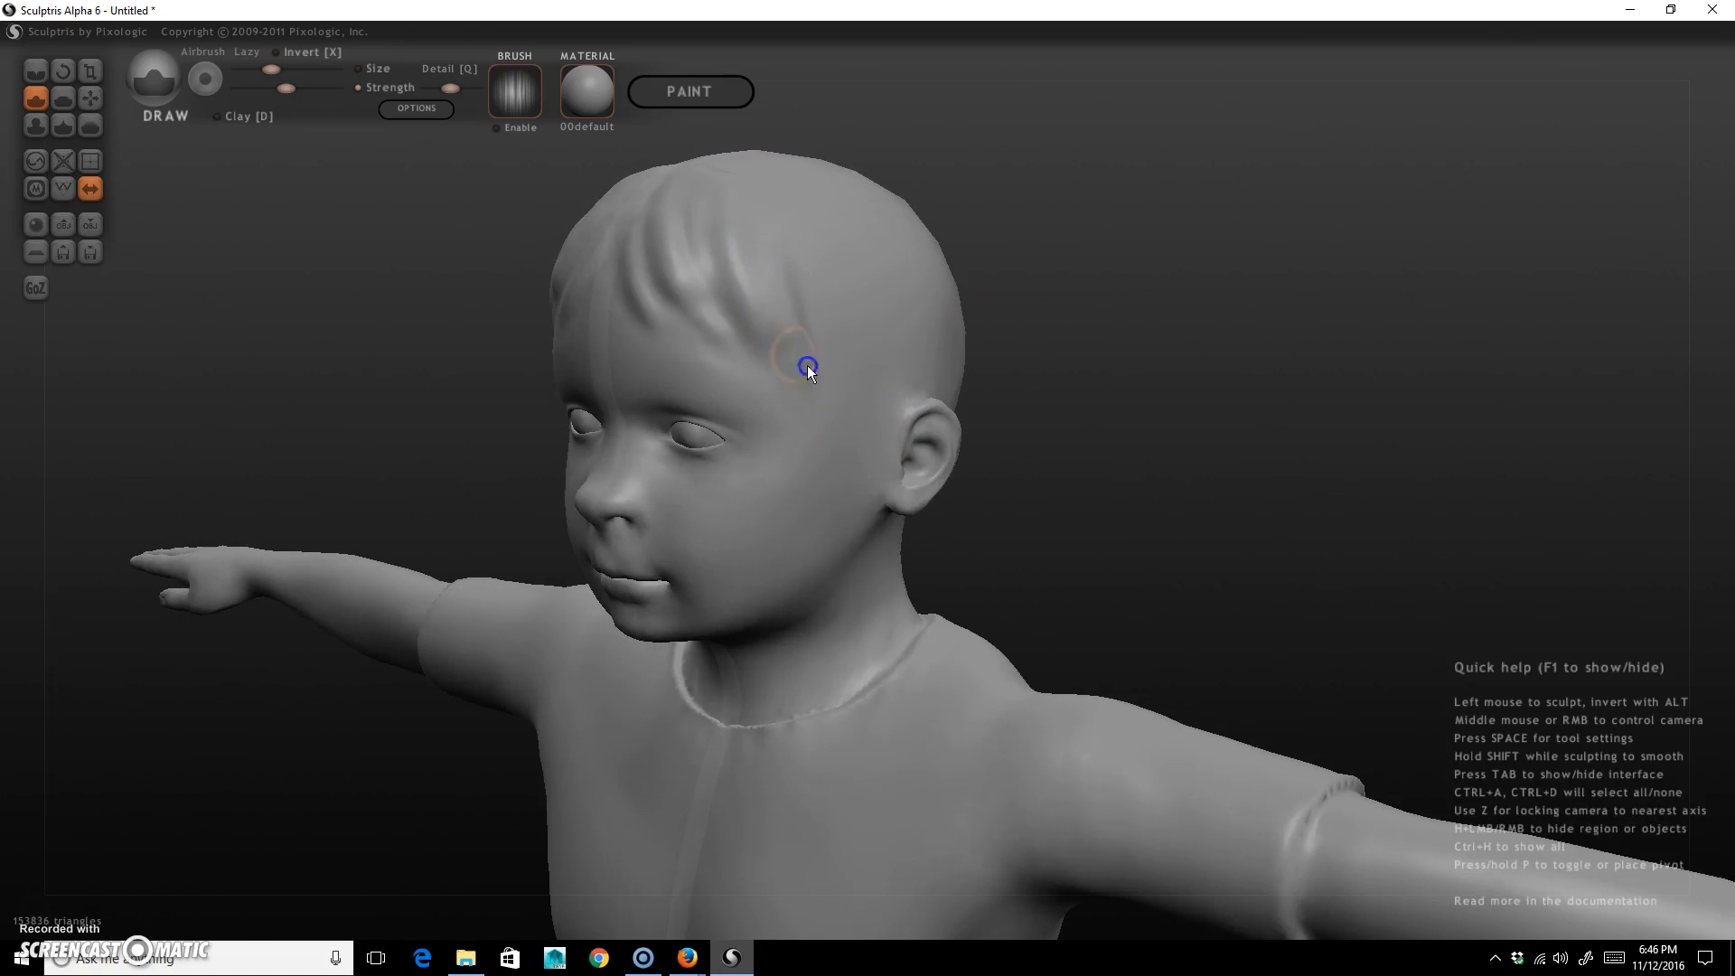
{"action": "left_click_drag", "start_coordinate": [1085, 302], "coordinate": [787, 323]}
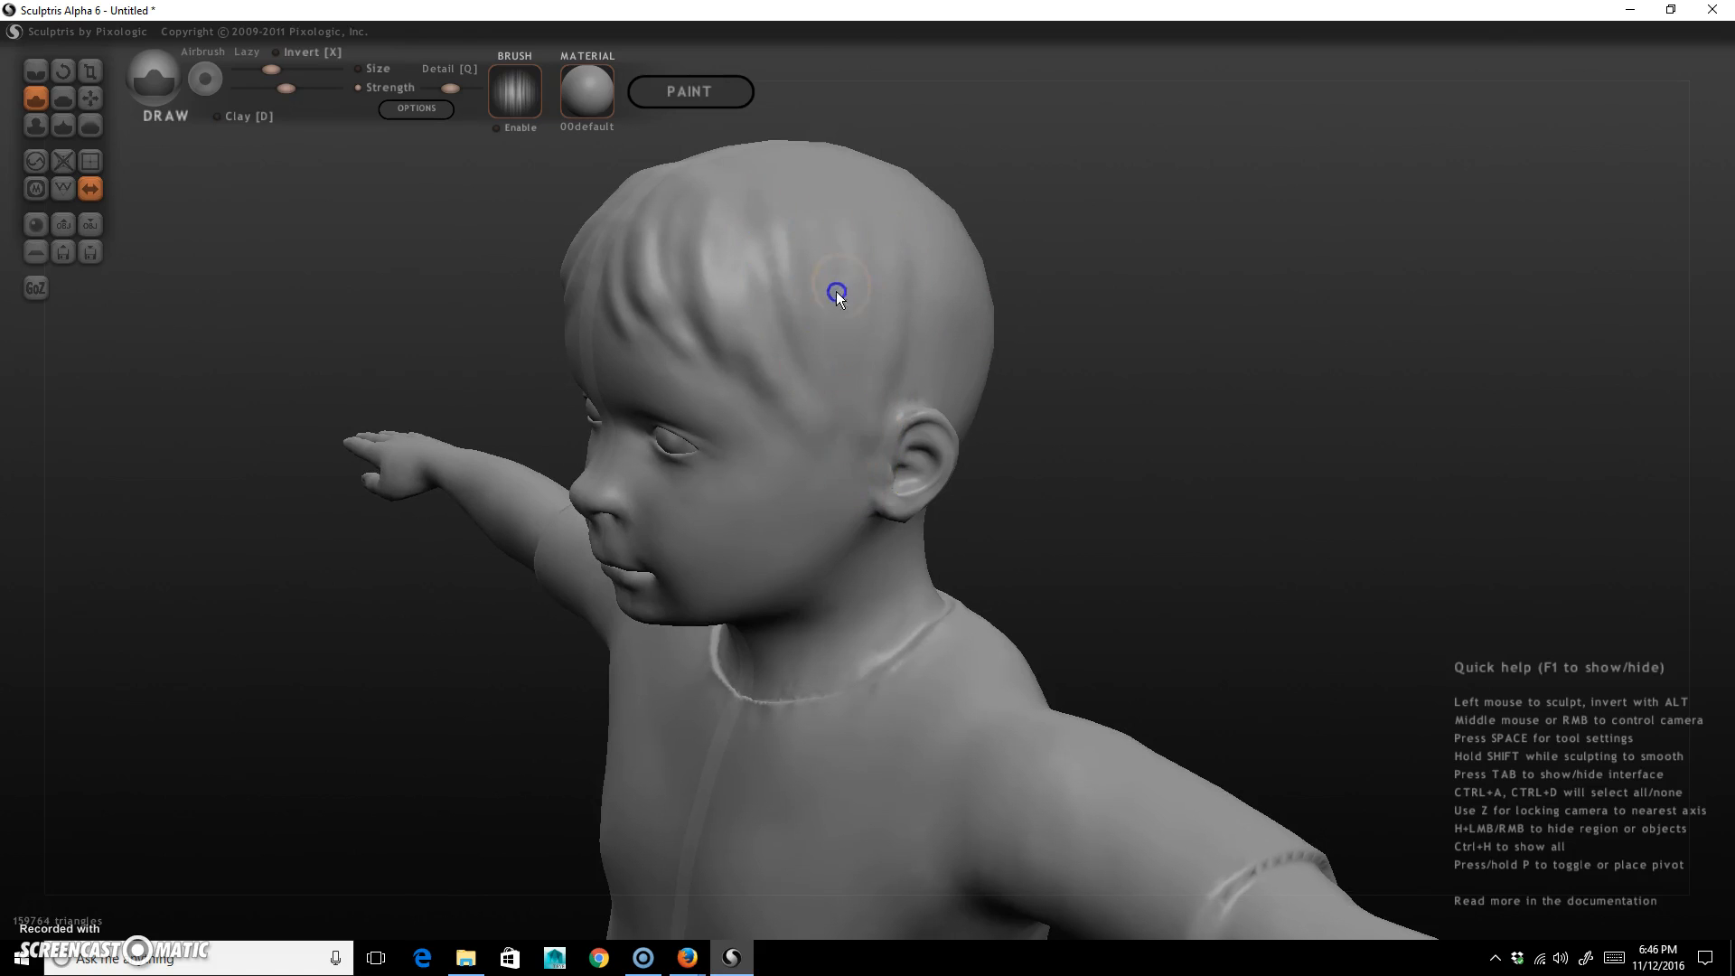
Sculpt long hair strands down the side of the head between the temple and the ear.
{"action": "left_click_drag", "start_coordinate": [786, 275], "coordinate": [818, 437]}
{"action": "mouse_move", "coordinate": [1161, 430]}
{"action": "left_mouse_down"}
{"action": "mouse_move", "coordinate": [1223, 443]}
{"action": "mouse_move", "coordinate": [1209, 389]}
{"action": "mouse_move", "coordinate": [1120, 380]}
{"action": "left_mouse_up"}
{"action": "mouse_move", "coordinate": [766, 280]}
{"action": "left_mouse_down"}
{"action": "mouse_move", "coordinate": [795, 383]}
{"action": "mouse_move", "coordinate": [831, 416]}
{"action": "left_mouse_up"}
{"action": "left_click_drag", "start_coordinate": [1129, 378], "coordinate": [1133, 387]}
{"action": "right_click_drag", "start_coordinate": [1133, 387], "coordinate": [1070, 420]}
{"action": "left_click_drag", "start_coordinate": [920, 275], "coordinate": [901, 420]}
{"action": "right_click_drag", "start_coordinate": [1219, 158], "coordinate": [1206, 335]}
Enlarge the brush and add hair volume over the side and top of the head.
{"action": "key", "text": "space"}
{"action": "left_click", "coordinate": [855, 273]}
{"action": "left_click_drag", "start_coordinate": [811, 266], "coordinate": [781, 389]}
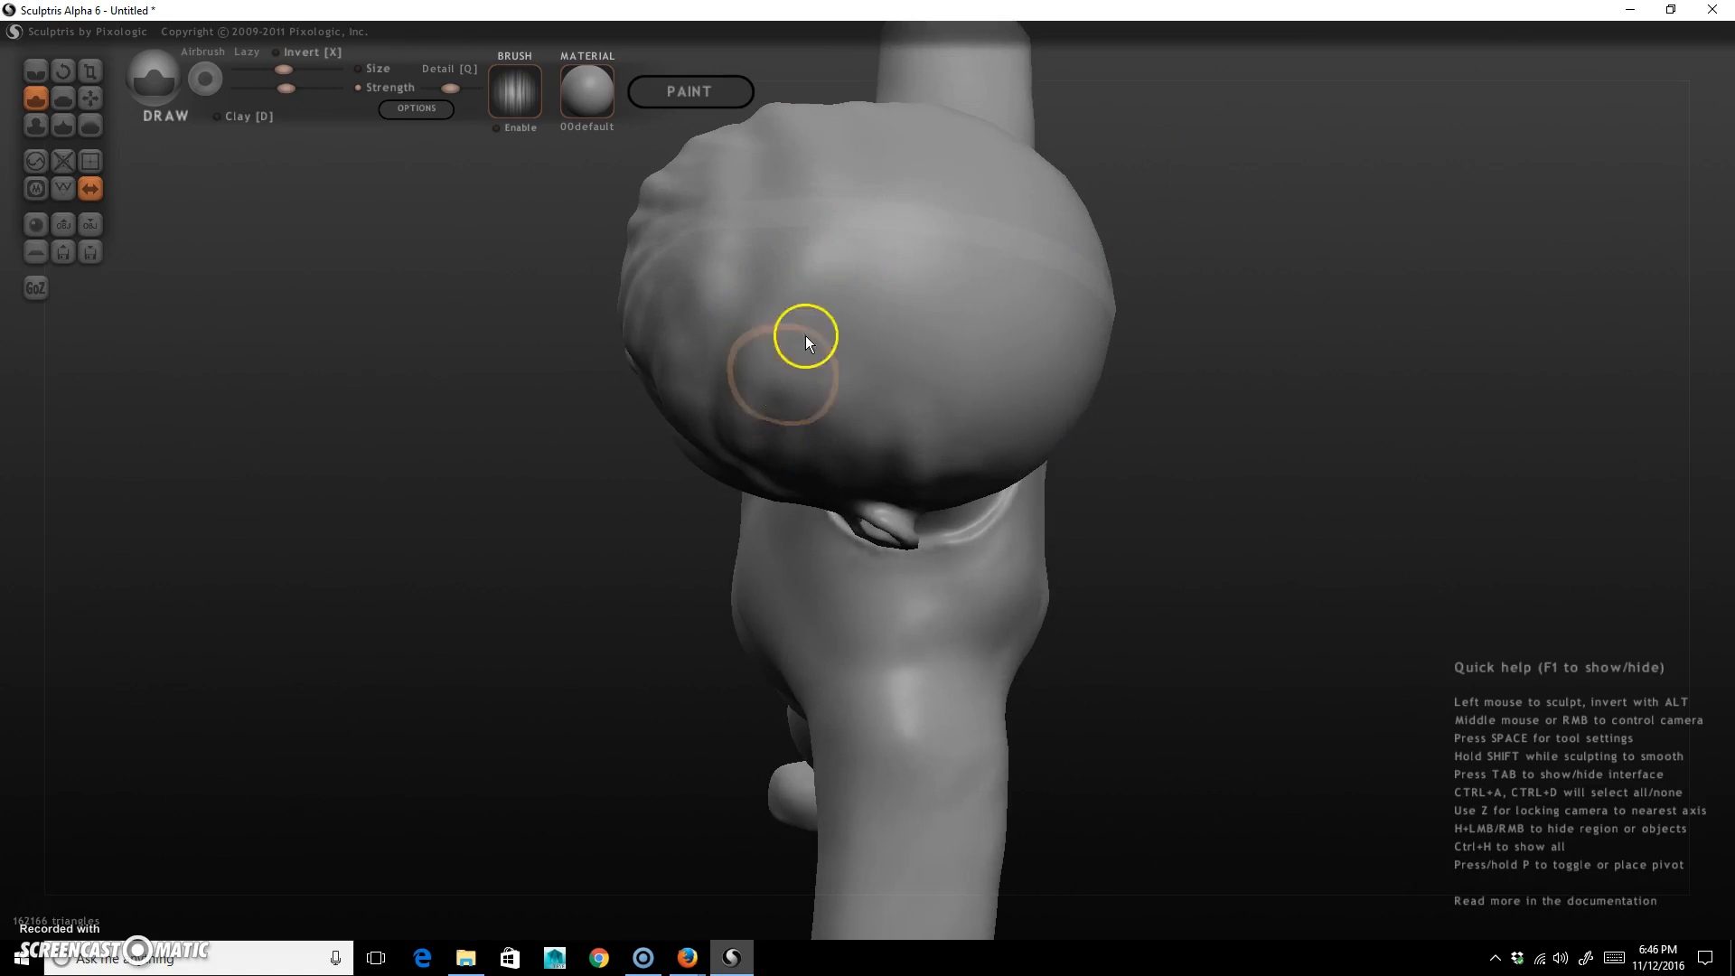
{"action": "left_click_drag", "start_coordinate": [848, 340], "coordinate": [973, 274]}
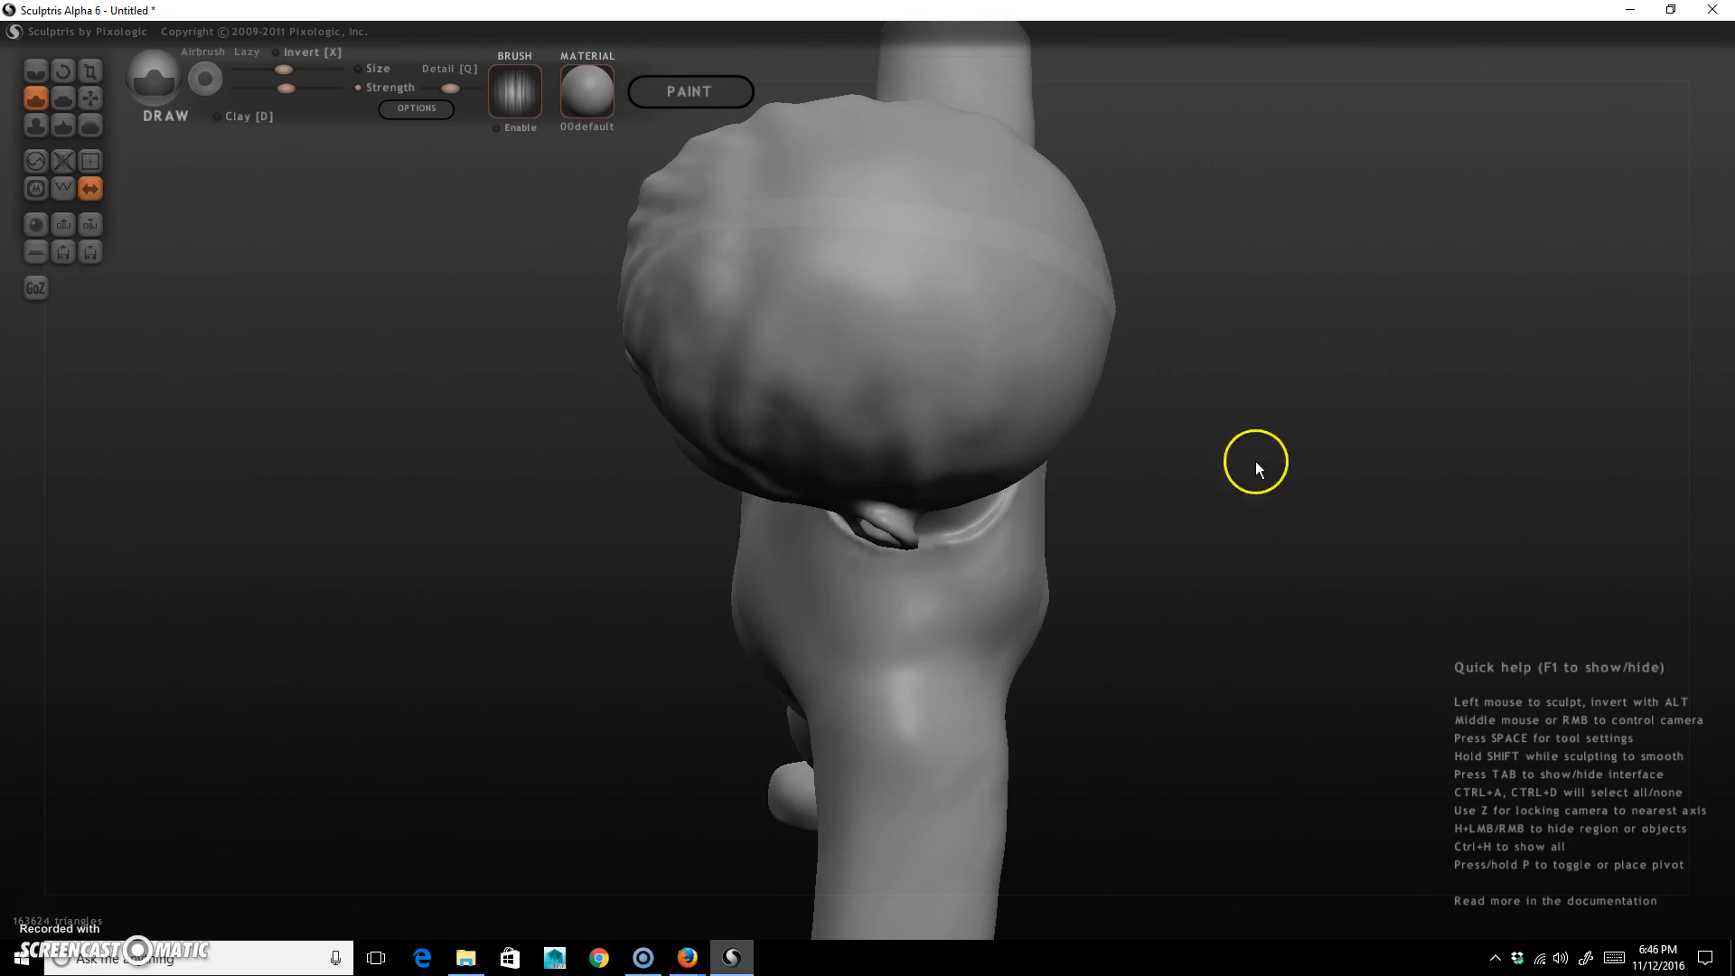
Continue the hair strands around the side of the head behind the ear.
{"action": "right_click_drag", "start_coordinate": [1255, 461], "coordinate": [1129, 339]}
{"action": "left_click_drag", "start_coordinate": [1048, 312], "coordinate": [929, 372]}
{"action": "left_click_drag", "start_coordinate": [1026, 310], "coordinate": [950, 443]}
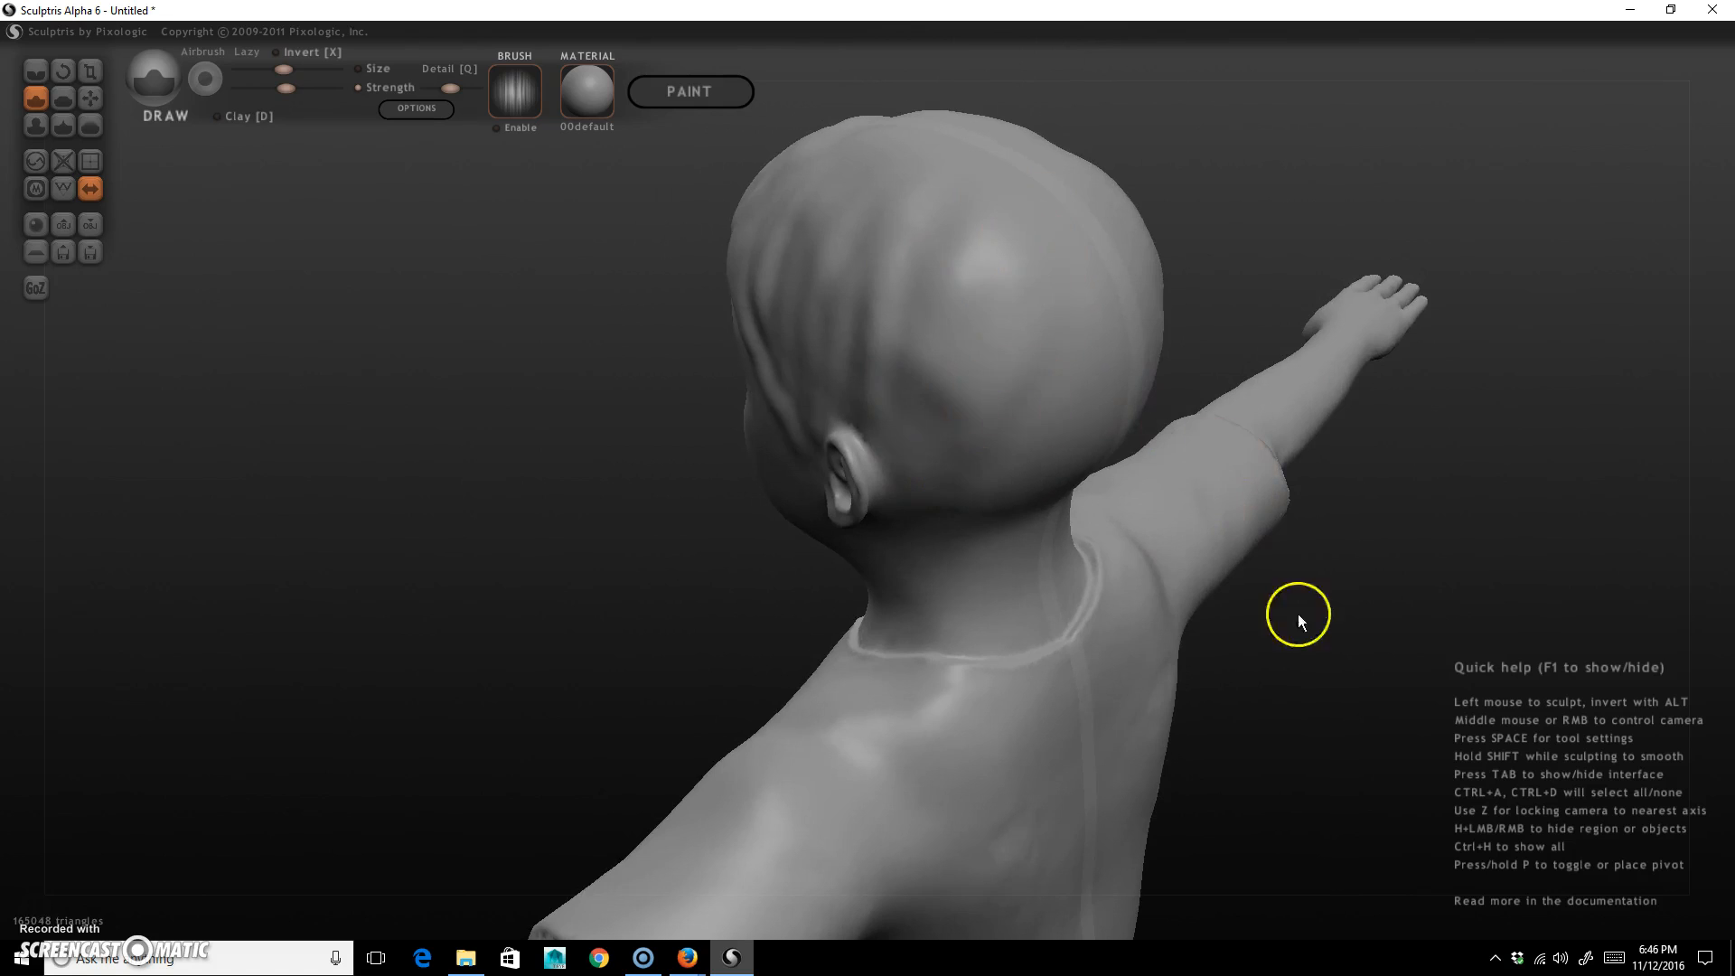
{"action": "right_click_drag", "start_coordinate": [1298, 615], "coordinate": [1169, 441]}
{"action": "mouse_move", "coordinate": [1005, 263]}
{"action": "right_mouse_down"}
{"action": "mouse_move", "coordinate": [999, 309]}
{"action": "mouse_move", "coordinate": [1034, 224]}
{"action": "right_mouse_up"}
{"action": "left_click_drag", "start_coordinate": [1029, 236], "coordinate": [969, 288]}
{"action": "left_click_drag", "start_coordinate": [902, 468], "coordinate": [906, 483]}
Sculpt vertical hair strands down the back of the head from the crown to the nape.
{"action": "left_click_drag", "start_coordinate": [953, 213], "coordinate": [891, 425]}
{"action": "left_click_drag", "start_coordinate": [985, 244], "coordinate": [988, 473]}
{"action": "left_click_drag", "start_coordinate": [1043, 248], "coordinate": [1003, 496]}
{"action": "mouse_move", "coordinate": [1074, 301]}
{"action": "left_mouse_down"}
{"action": "mouse_move", "coordinate": [1099, 310]}
{"action": "mouse_move", "coordinate": [1093, 406]}
{"action": "mouse_move", "coordinate": [1060, 452]}
{"action": "mouse_move", "coordinate": [1050, 551]}
{"action": "left_mouse_up"}
{"action": "left_click_drag", "start_coordinate": [1114, 430], "coordinate": [1065, 550]}
{"action": "left_click_drag", "start_coordinate": [1050, 449], "coordinate": [1032, 538]}
{"action": "left_click_drag", "start_coordinate": [1066, 372], "coordinate": [1000, 501]}
{"action": "left_click_drag", "start_coordinate": [1000, 380], "coordinate": [978, 478]}
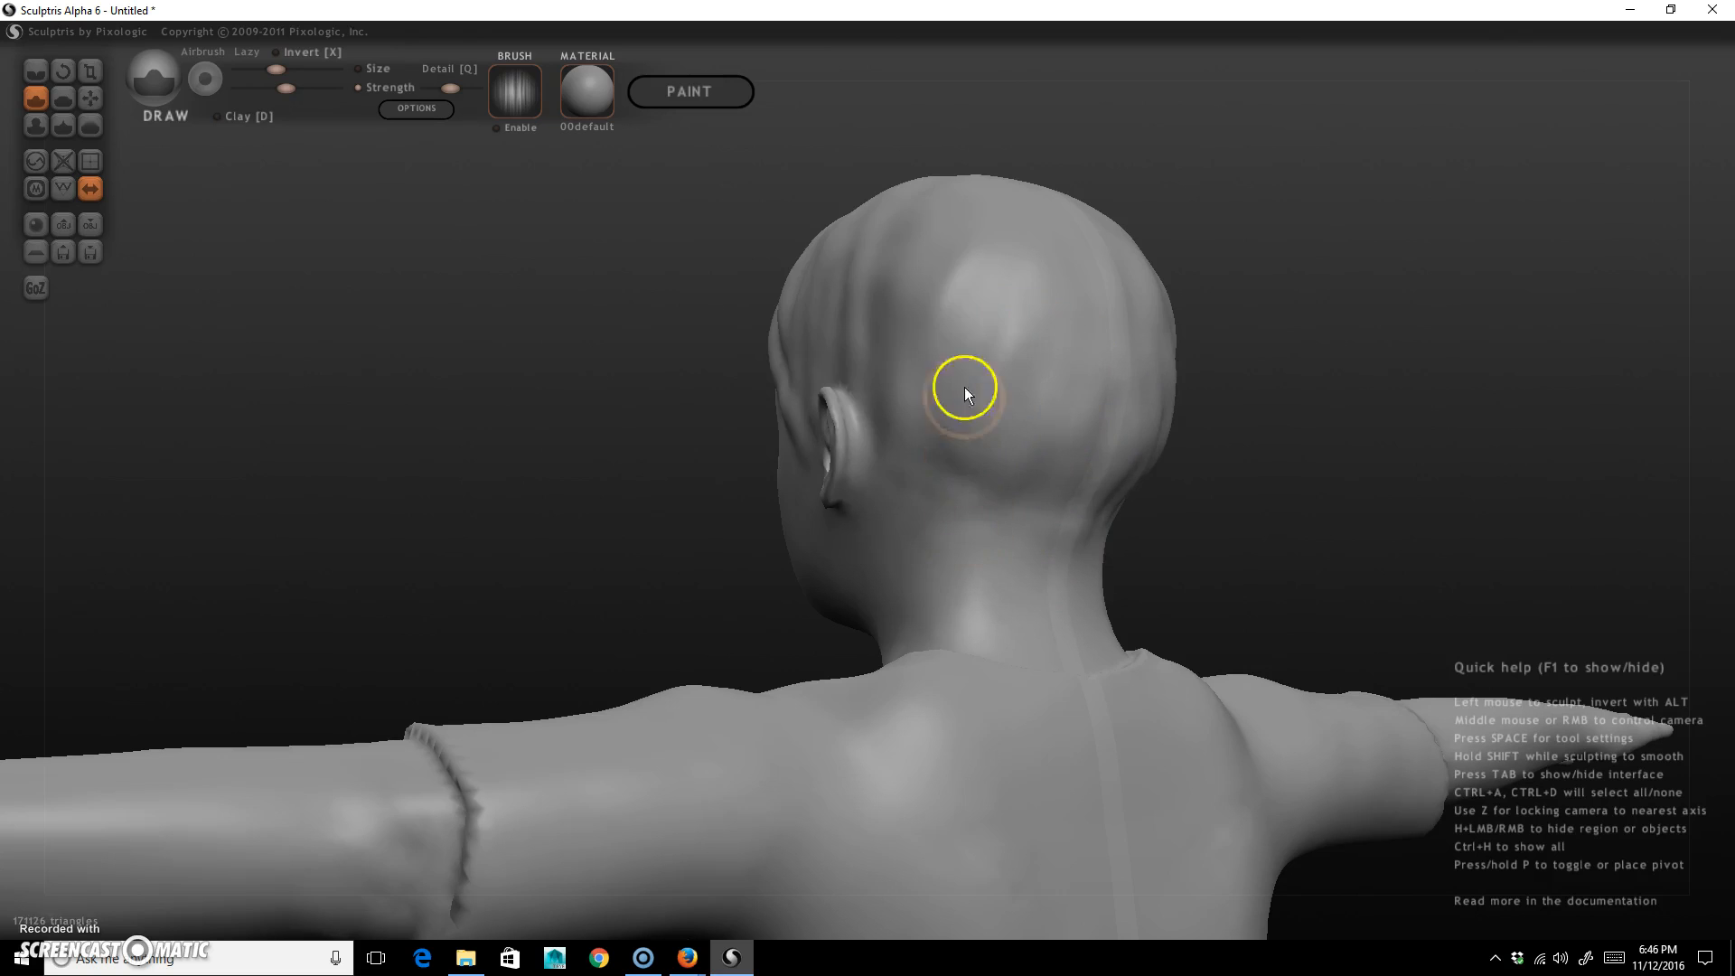
Finish the strands on the back of the head and sculpt finer fringe strands above the forehead with a smaller brush.
{"action": "left_click_drag", "start_coordinate": [916, 361], "coordinate": [915, 466]}
{"action": "mouse_move", "coordinate": [591, 550]}
{"action": "left_mouse_down"}
{"action": "mouse_move", "coordinate": [434, 457]}
{"action": "mouse_move", "coordinate": [650, 492]}
{"action": "mouse_move", "coordinate": [1081, 228]}
{"action": "mouse_move", "coordinate": [1450, 341]}
{"action": "mouse_move", "coordinate": [1231, 464]}
{"action": "mouse_move", "coordinate": [829, 306]}
{"action": "left_mouse_up"}
{"action": "mouse_move", "coordinate": [1233, 327]}
{"action": "left_mouse_down"}
{"action": "mouse_move", "coordinate": [1449, 367]}
{"action": "mouse_move", "coordinate": [1327, 379]}
{"action": "left_mouse_up"}
{"action": "key", "text": "space"}
{"action": "mouse_move", "coordinate": [778, 273]}
{"action": "left_mouse_down"}
{"action": "mouse_move", "coordinate": [777, 306]}
{"action": "mouse_move", "coordinate": [818, 351]}
{"action": "mouse_move", "coordinate": [800, 329]}
{"action": "left_mouse_up"}
{"action": "key", "text": "space"}
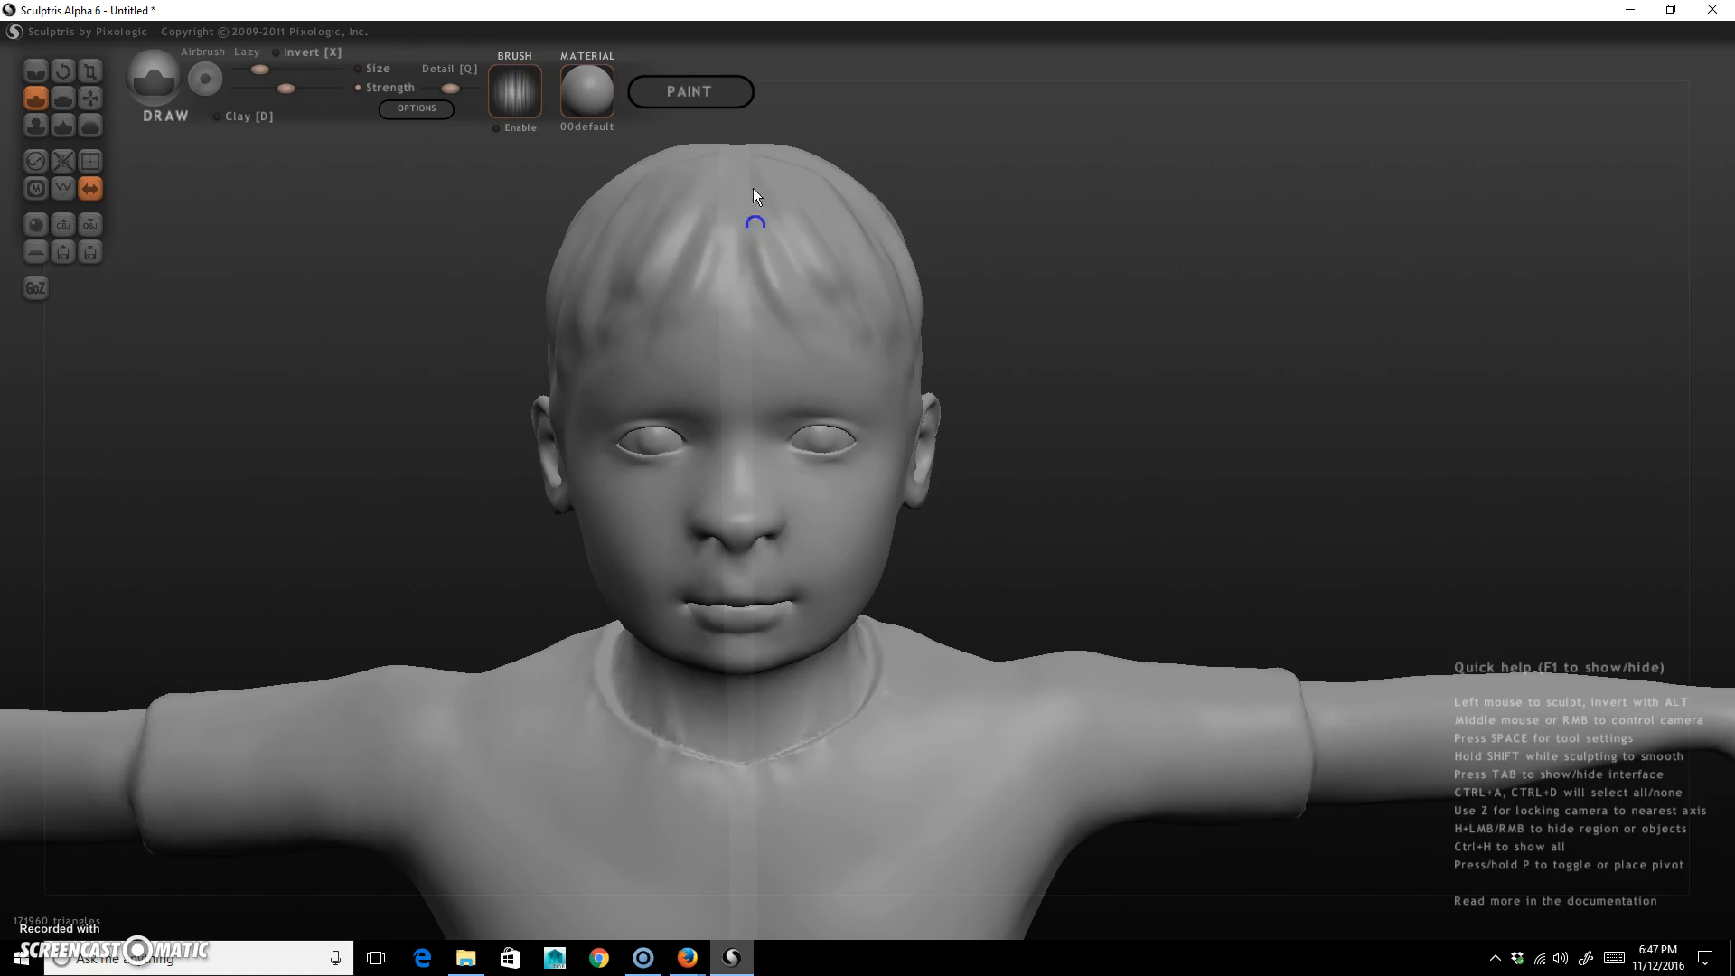
{"action": "left_click_drag", "start_coordinate": [1189, 392], "coordinate": [811, 291]}
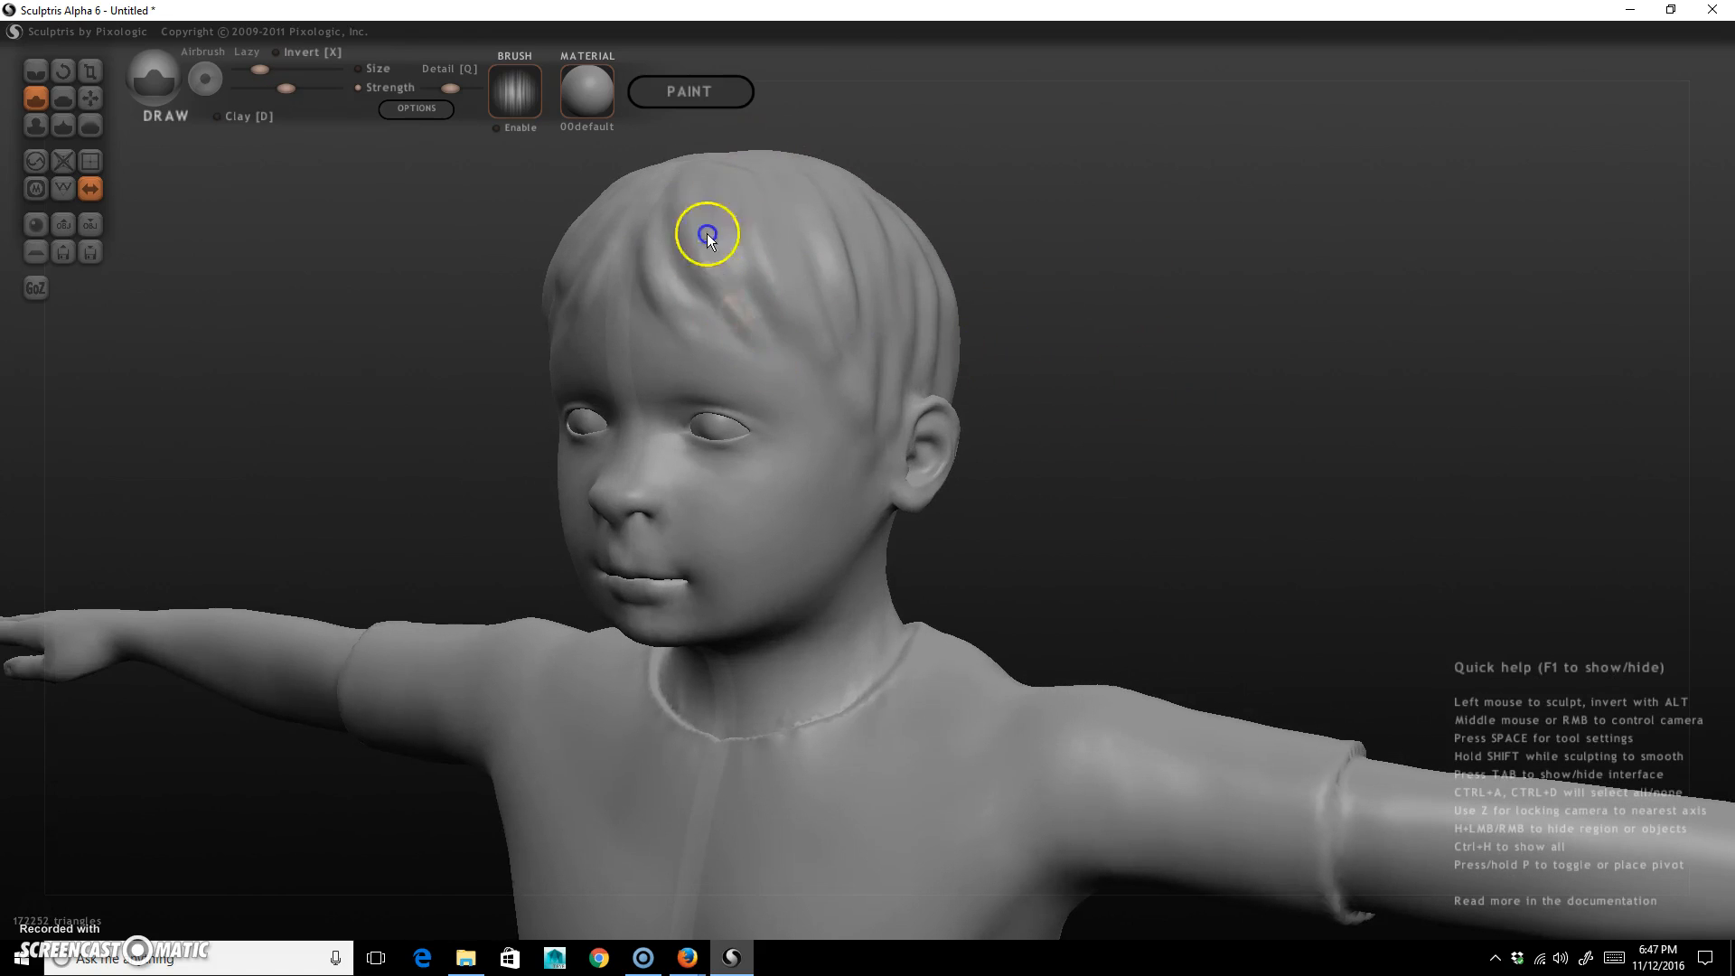
{"action": "left_click_drag", "start_coordinate": [985, 290], "coordinate": [1103, 426]}
Build up and soften the brow ridge above the eyes out to the temples, enlarging the Draw brush for broader strokes.
{"action": "key", "text": "space"}
{"action": "right_click_drag", "start_coordinate": [1074, 423], "coordinate": [1248, 549]}
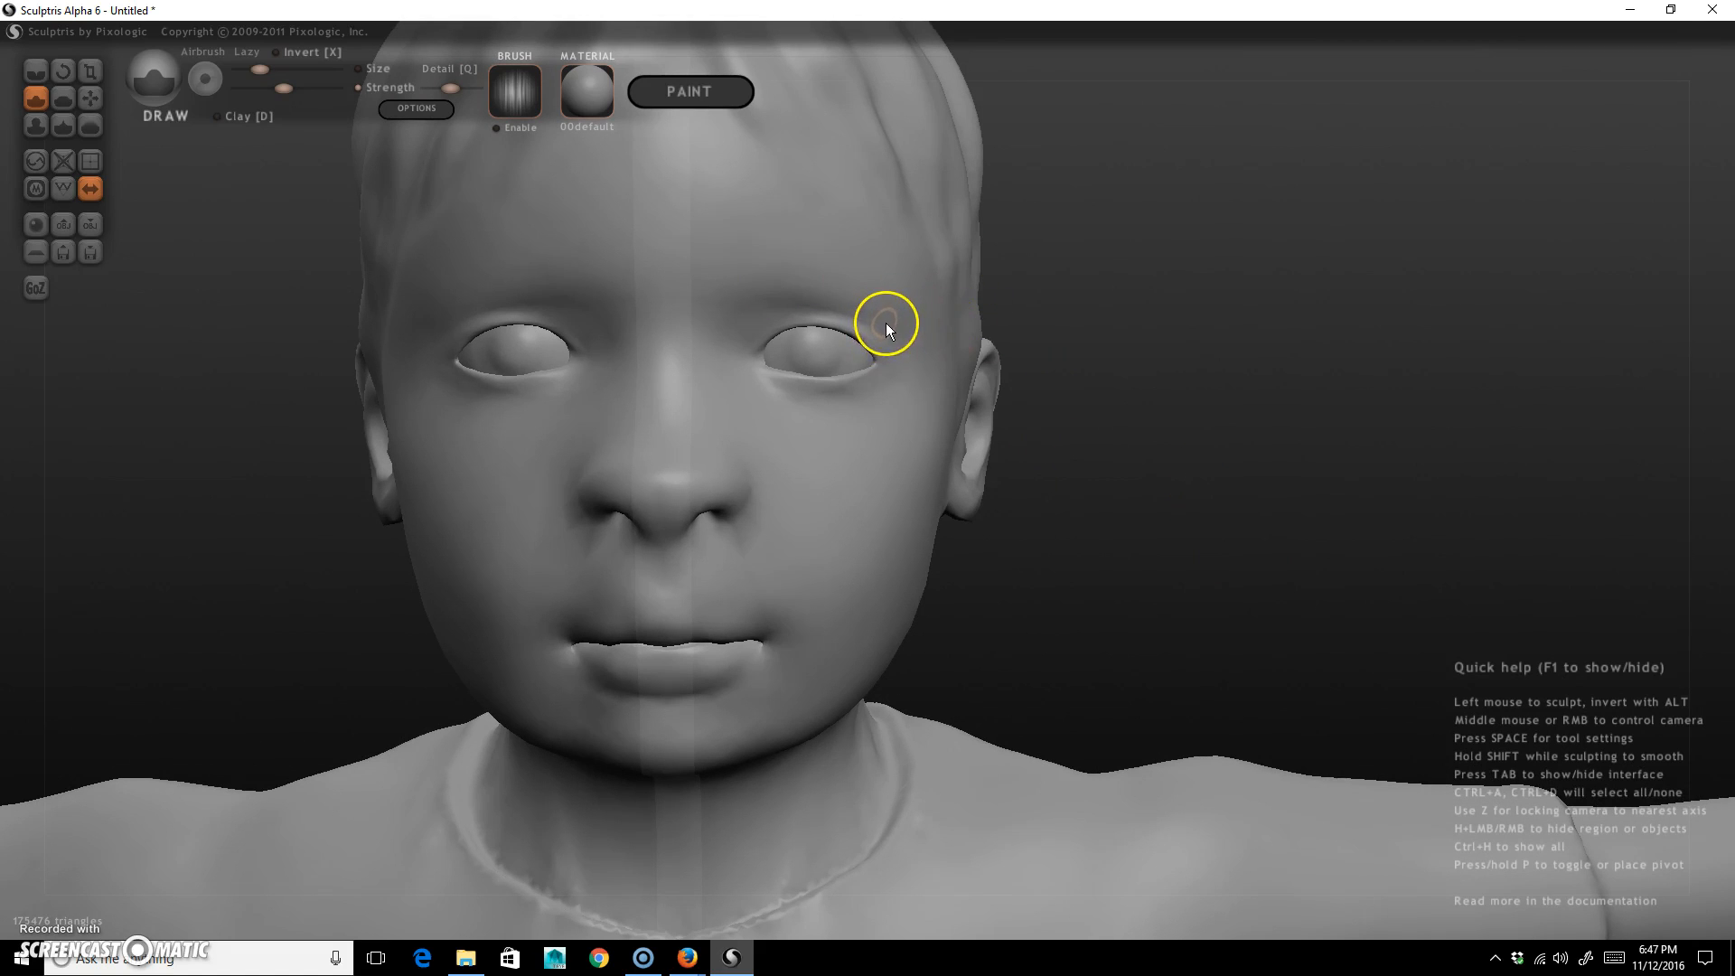
{"action": "key", "text": "space"}
{"action": "mouse_move", "coordinate": [908, 289]}
{"action": "left_mouse_down"}
{"action": "mouse_move", "coordinate": [817, 268]}
{"action": "mouse_move", "coordinate": [904, 273]}
{"action": "left_mouse_up"}
{"action": "mouse_move", "coordinate": [1161, 402]}
{"action": "left_mouse_down"}
{"action": "mouse_move", "coordinate": [1118, 374]}
{"action": "mouse_move", "coordinate": [1140, 361]}
{"action": "left_mouse_up"}
{"action": "left_click_drag", "start_coordinate": [905, 305], "coordinate": [925, 267]}
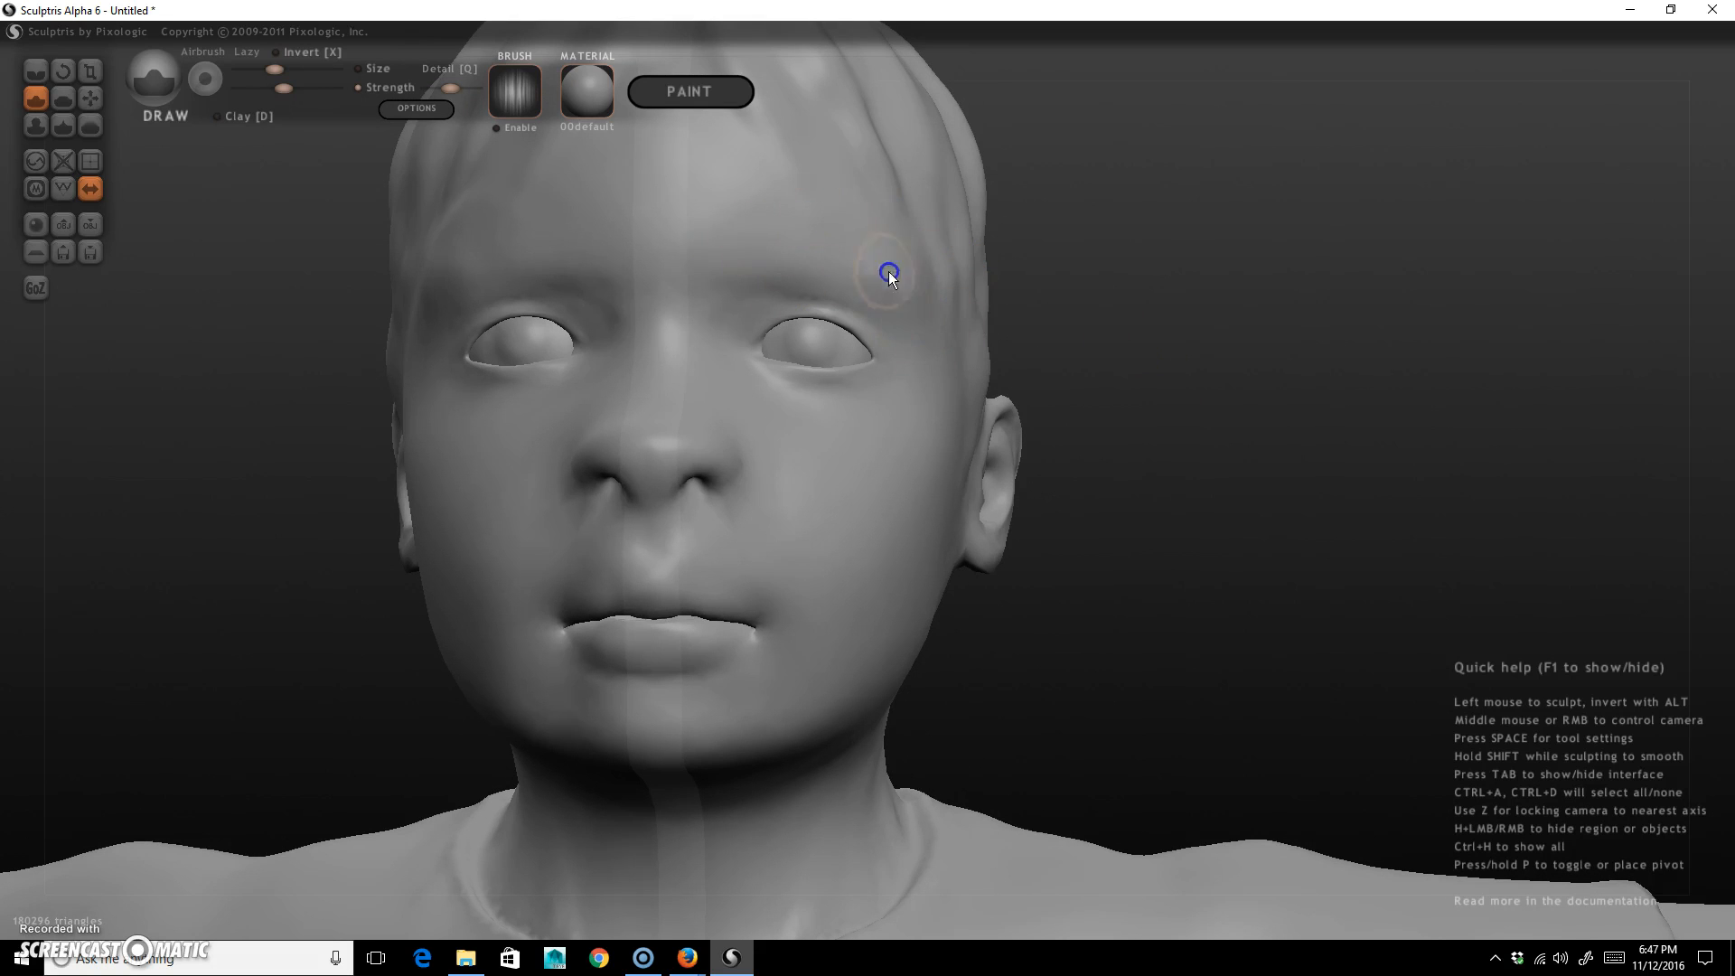
{"action": "mouse_move", "coordinate": [1190, 403]}
{"action": "left_mouse_down"}
{"action": "mouse_move", "coordinate": [1266, 485]}
{"action": "mouse_move", "coordinate": [795, 280]}
{"action": "mouse_move", "coordinate": [911, 293]}
{"action": "mouse_move", "coordinate": [864, 271]}
{"action": "left_mouse_up"}
{"action": "key", "text": "space"}
{"action": "mouse_move", "coordinate": [1111, 388]}
{"action": "left_mouse_down"}
{"action": "mouse_move", "coordinate": [989, 340]}
{"action": "mouse_move", "coordinate": [916, 384]}
{"action": "mouse_move", "coordinate": [946, 379]}
{"action": "left_mouse_up"}
{"action": "mouse_move", "coordinate": [1211, 425]}
{"action": "left_mouse_down"}
{"action": "mouse_move", "coordinate": [1359, 480]}
{"action": "mouse_move", "coordinate": [1224, 438]}
{"action": "left_mouse_up"}
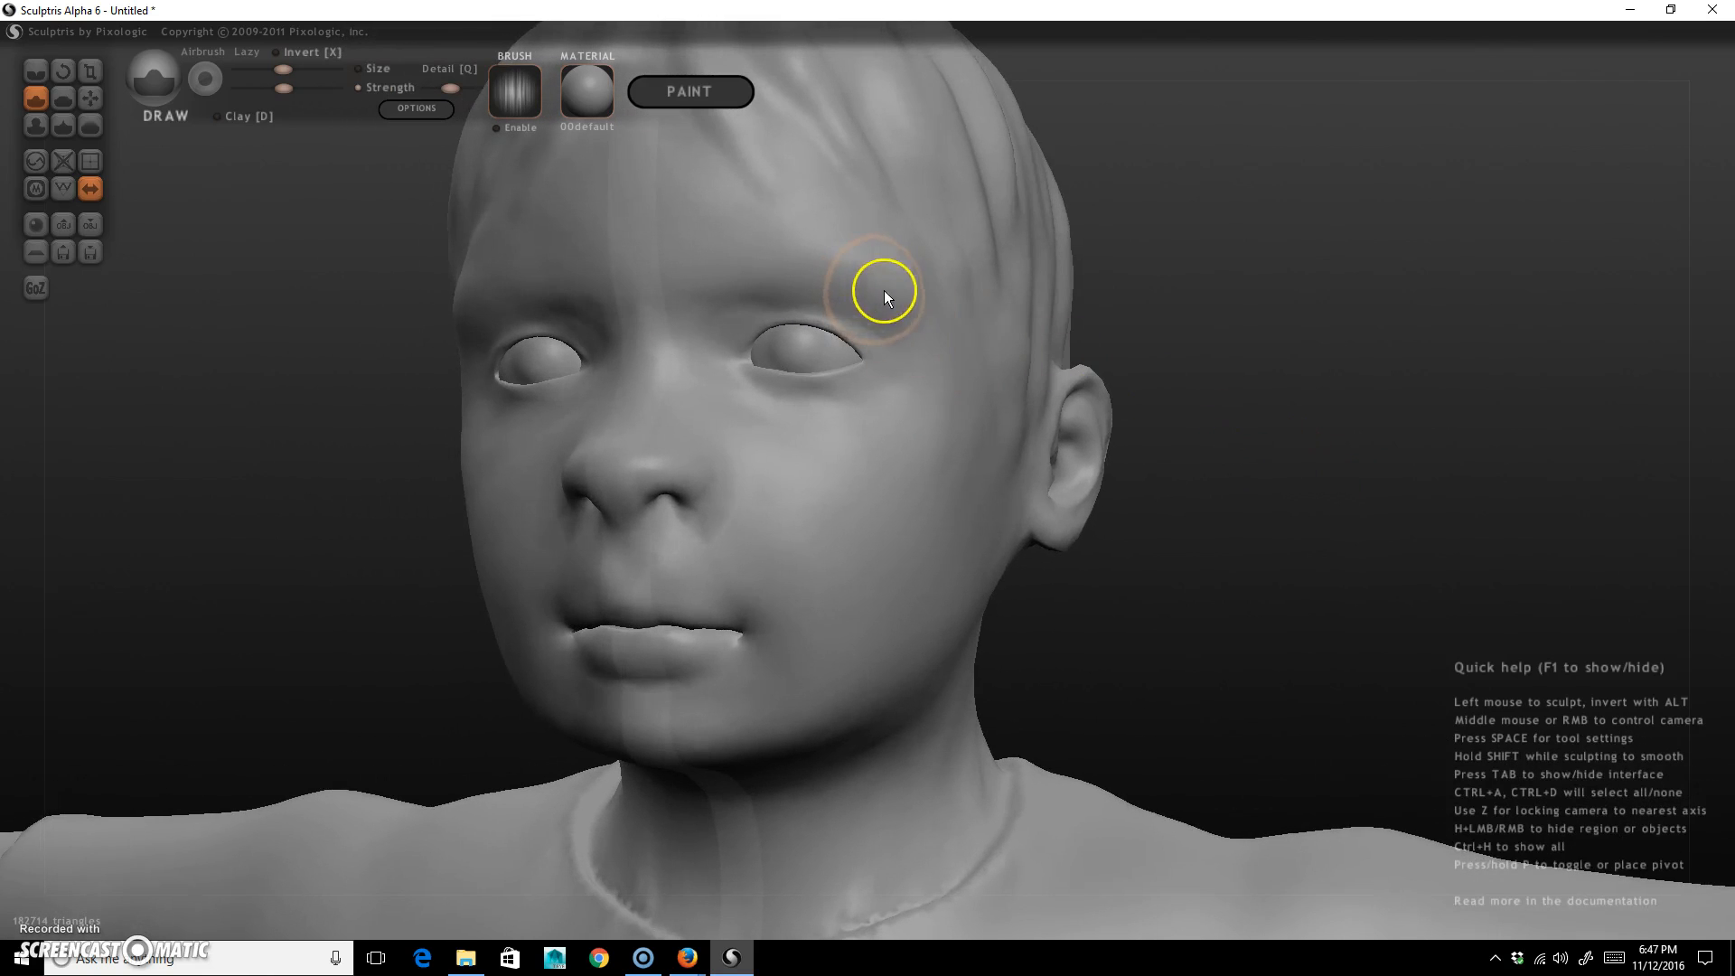
{"action": "mouse_move", "coordinate": [1070, 301]}
{"action": "left_mouse_down"}
{"action": "mouse_move", "coordinate": [1373, 449]}
{"action": "mouse_move", "coordinate": [1346, 441]}
{"action": "left_mouse_up"}
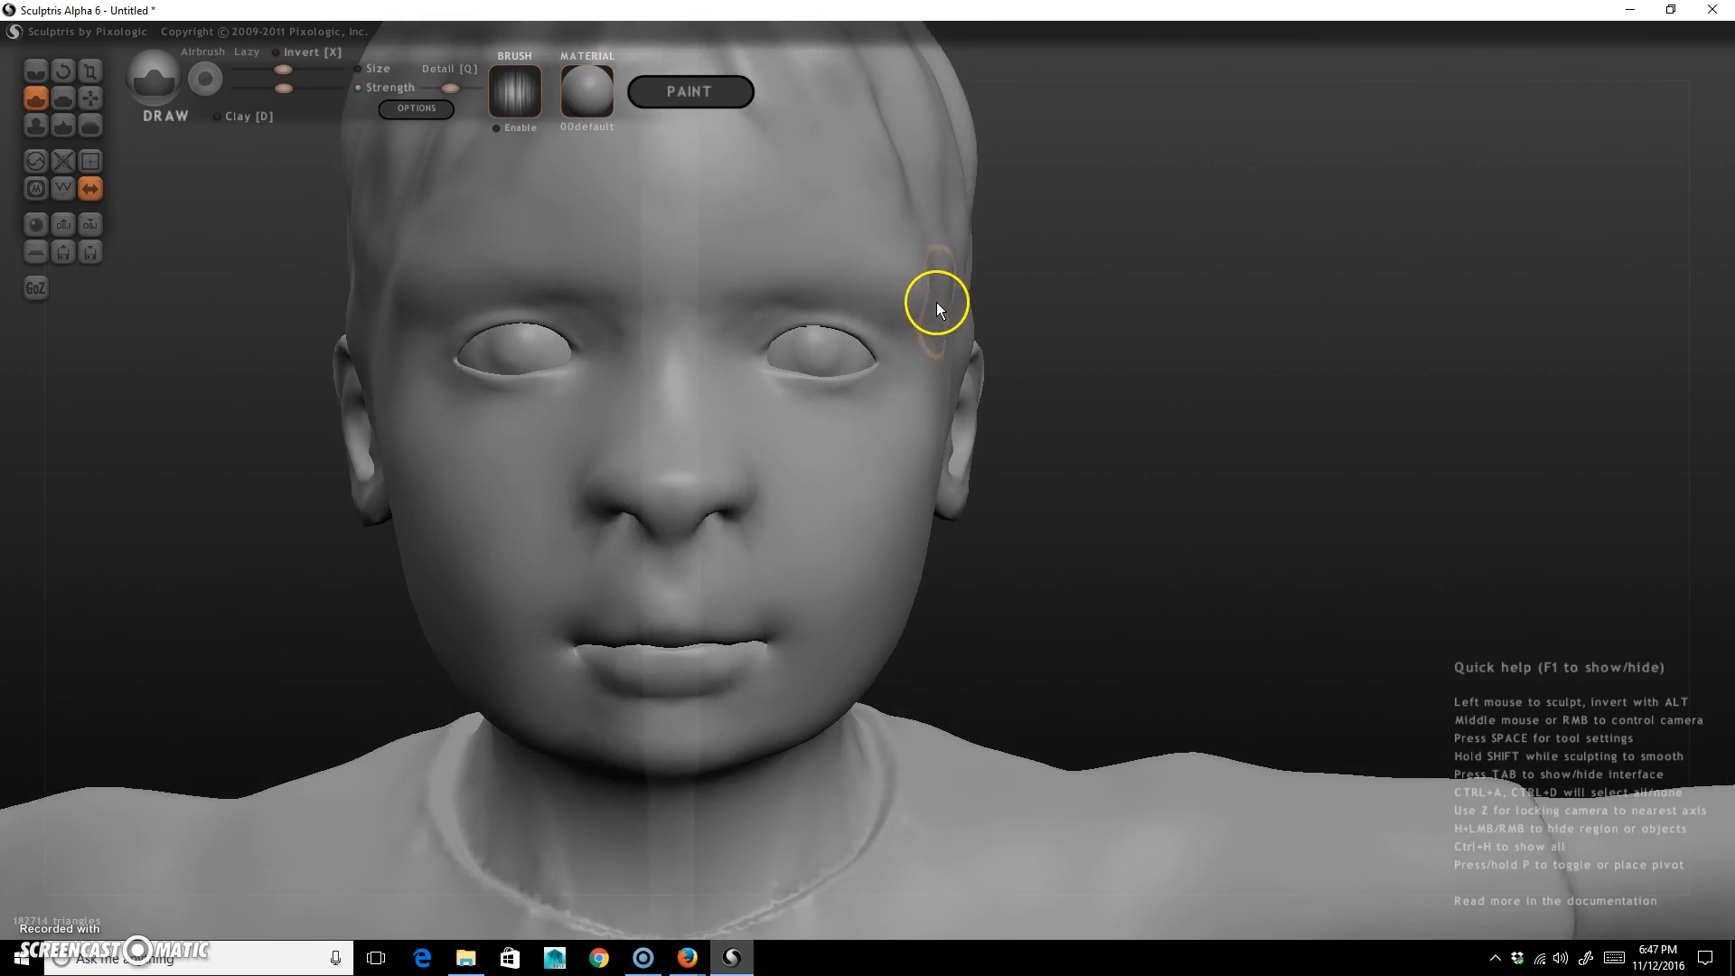
{"action": "mouse_move", "coordinate": [920, 317]}
{"action": "left_mouse_down"}
{"action": "mouse_move", "coordinate": [854, 318]}
{"action": "mouse_move", "coordinate": [789, 266]}
{"action": "mouse_move", "coordinate": [903, 273]}
{"action": "mouse_move", "coordinate": [739, 279]}
{"action": "mouse_move", "coordinate": [898, 278]}
{"action": "left_mouse_up"}
Reduce the brush size and strength and sculpt raised eyebrows along the brow ridge above both eyes.
{"action": "key", "text": "space"}
{"action": "right_click_drag", "start_coordinate": [1190, 522], "coordinate": [1121, 519]}
{"action": "key", "text": "space"}
{"action": "left_click_drag", "start_coordinate": [1230, 384], "coordinate": [1217, 387]}
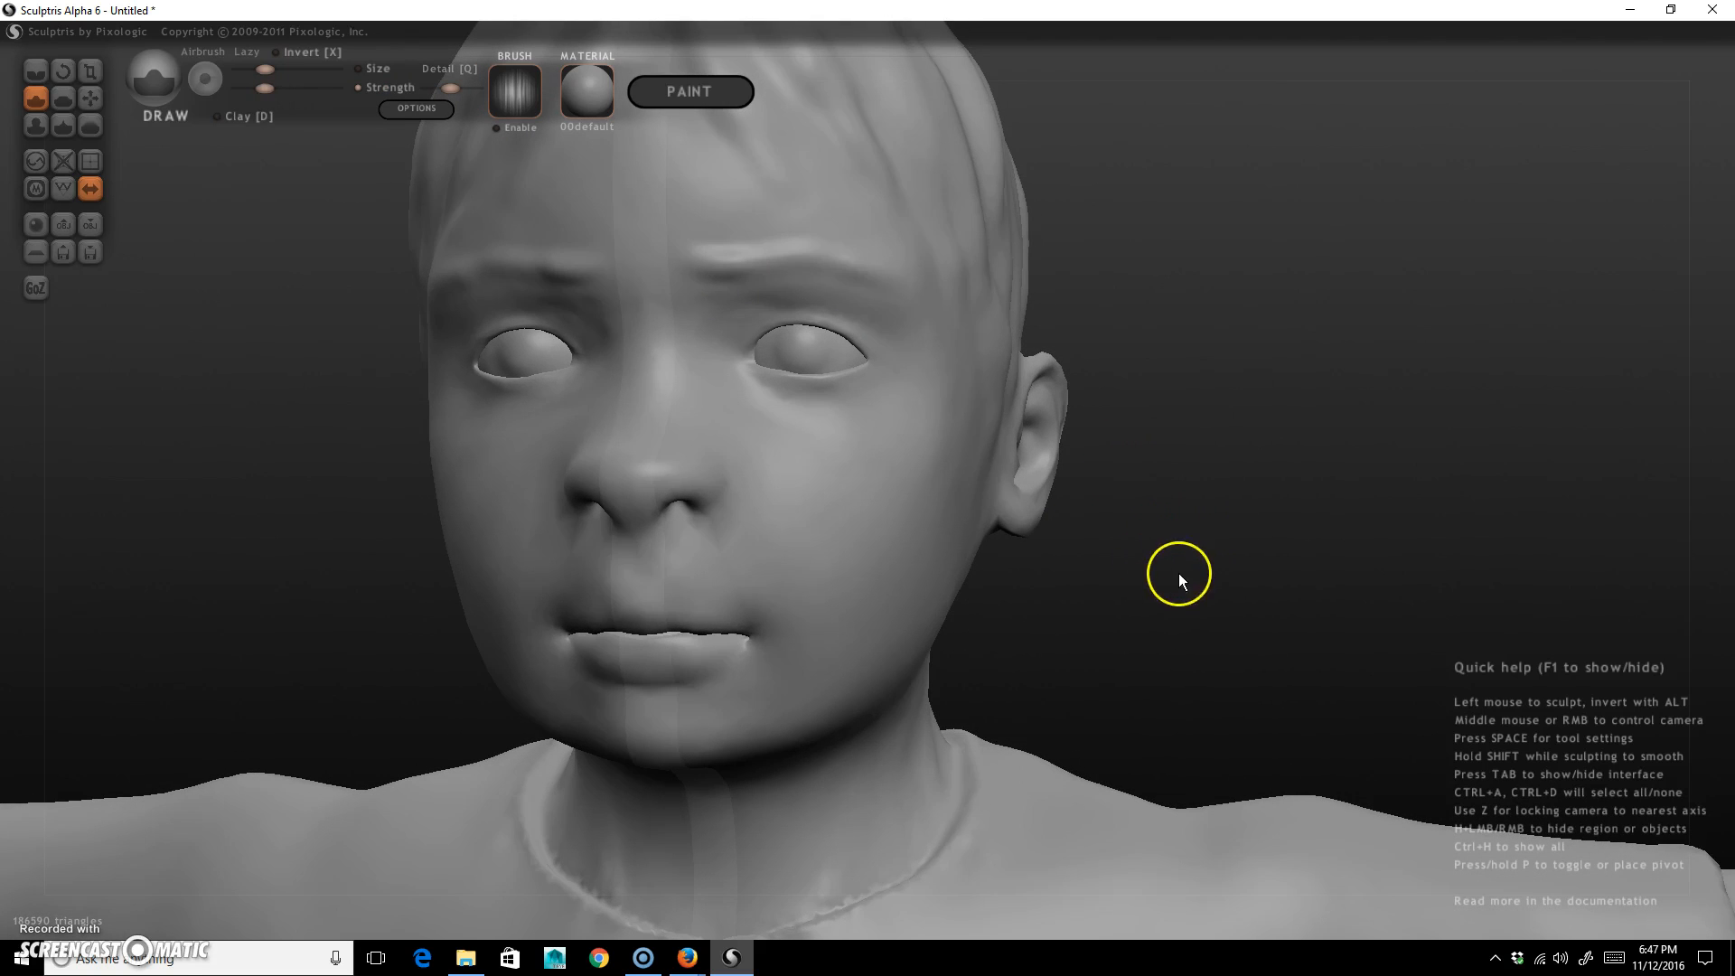
Enlarge the brush slightly and examine the sculpted hair, eyebrows and shirt from several angles.
{"action": "key", "text": "space"}
{"action": "left_click_drag", "start_coordinate": [1175, 570], "coordinate": [1179, 561]}
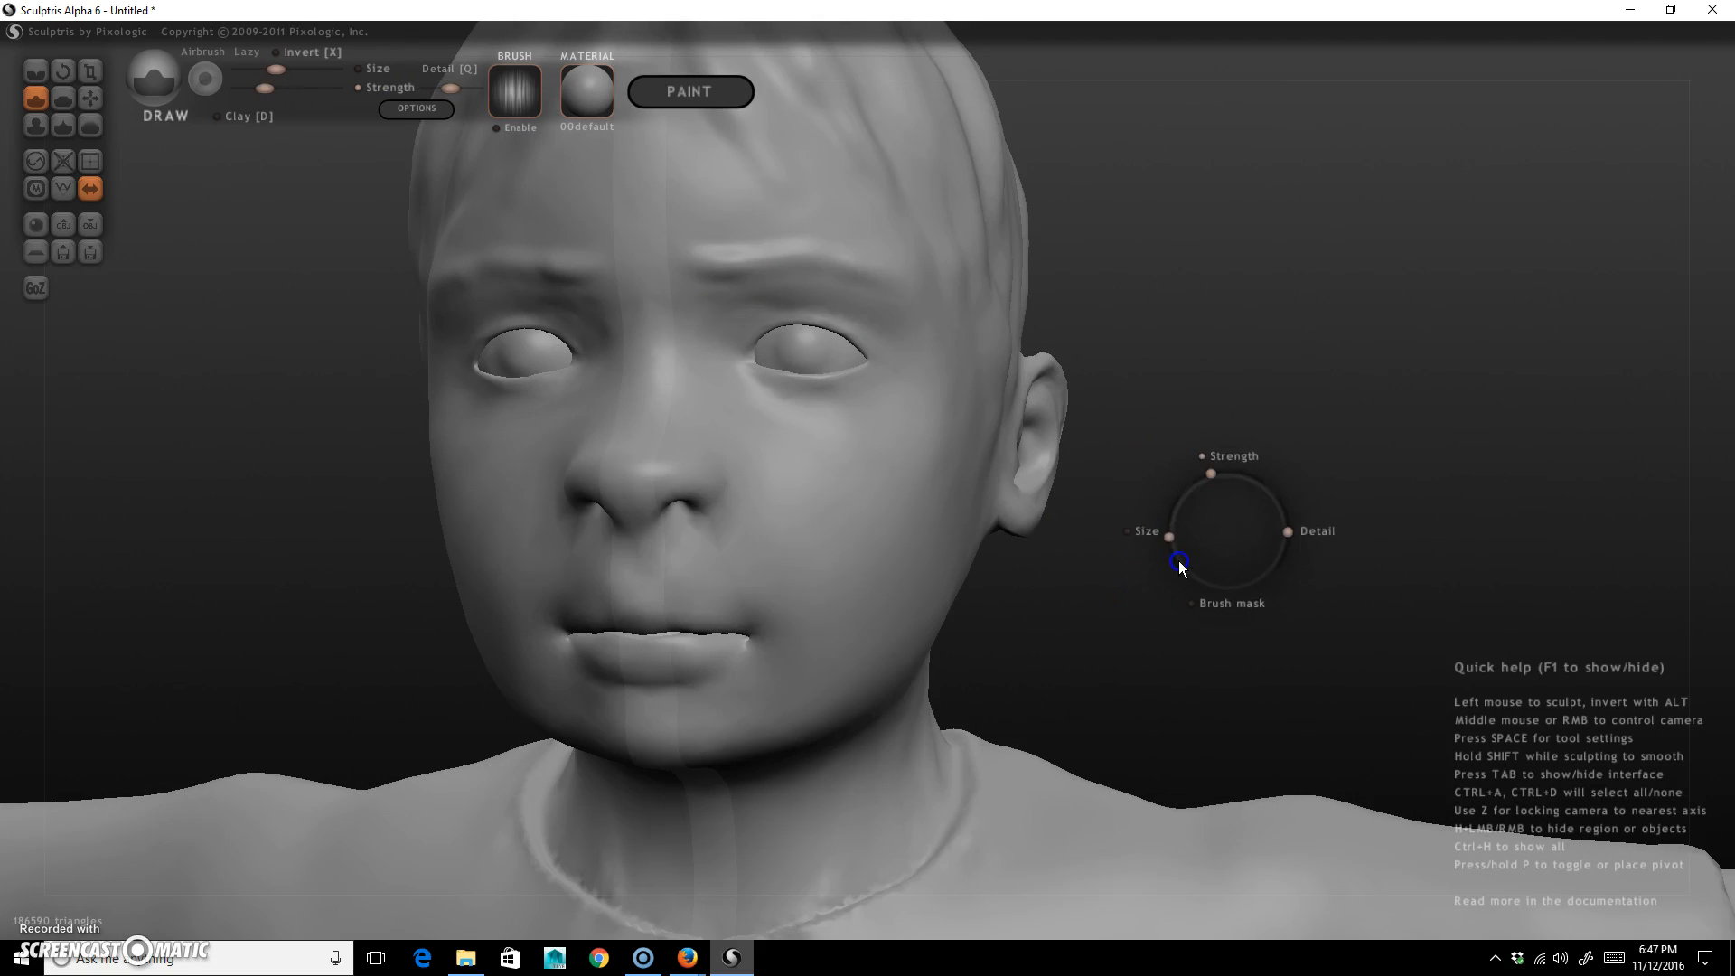
{"action": "scroll", "coordinate": [1135, 569], "scroll_direction": "down", "scroll_amount": 6}
{"action": "right_click_drag", "start_coordinate": [1141, 479], "coordinate": [1049, 461]}
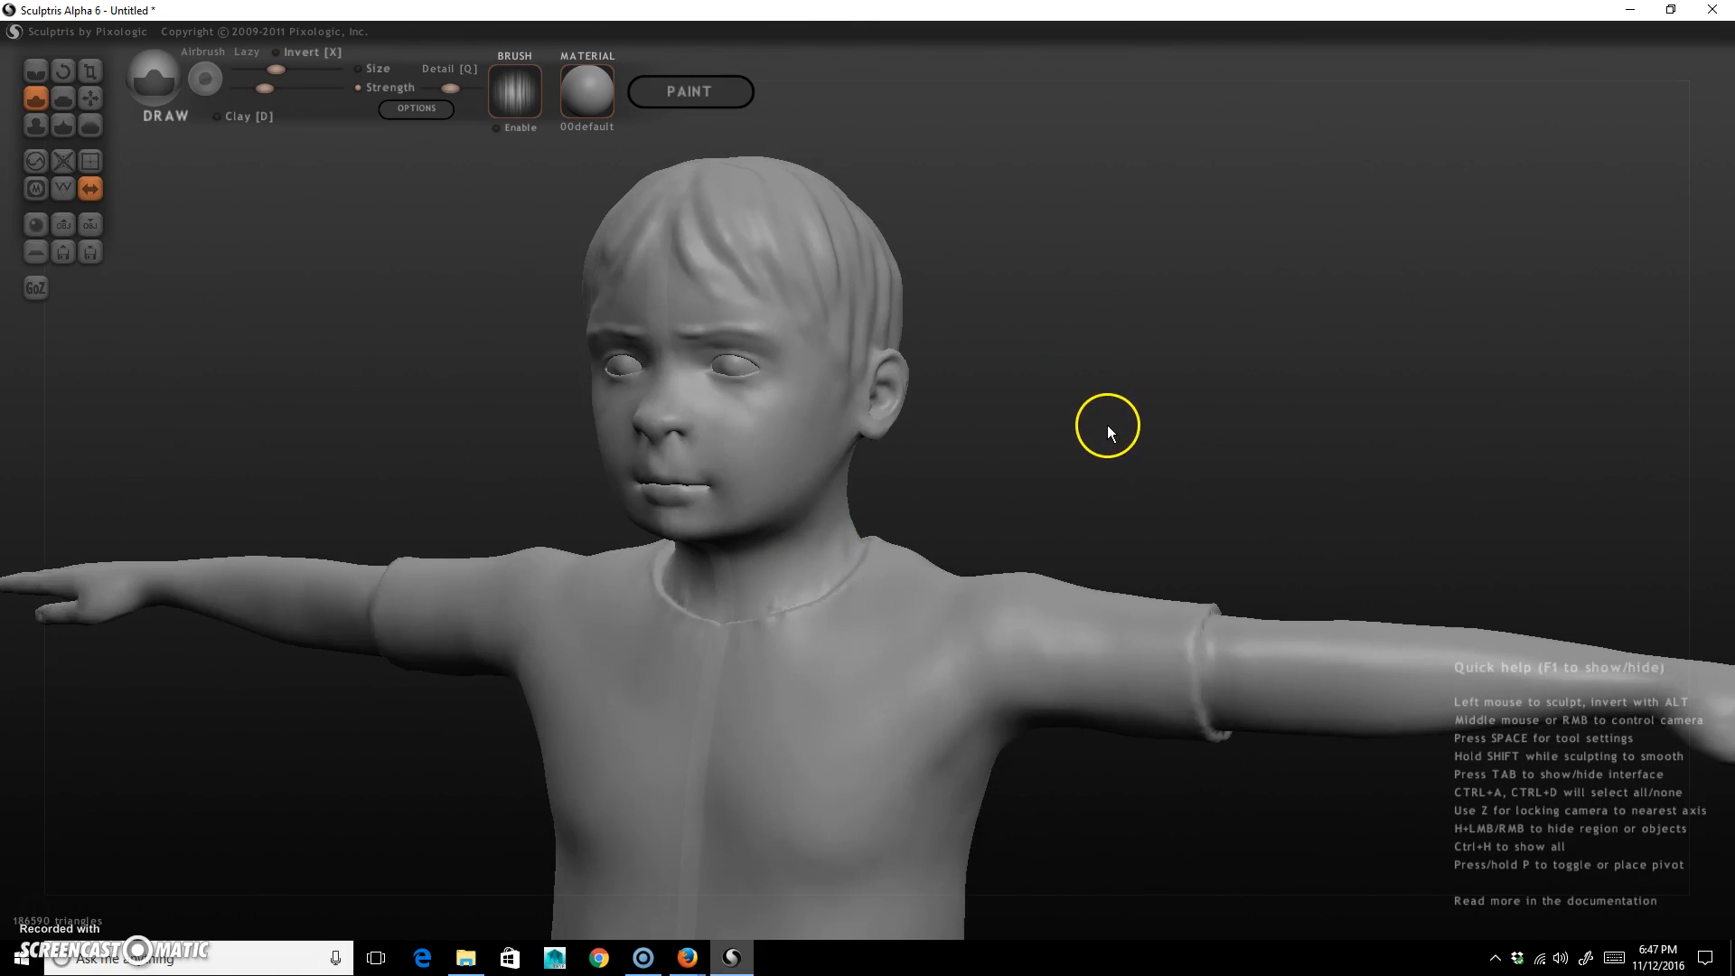
{"action": "right_click_drag", "start_coordinate": [1080, 461], "coordinate": [1099, 444]}
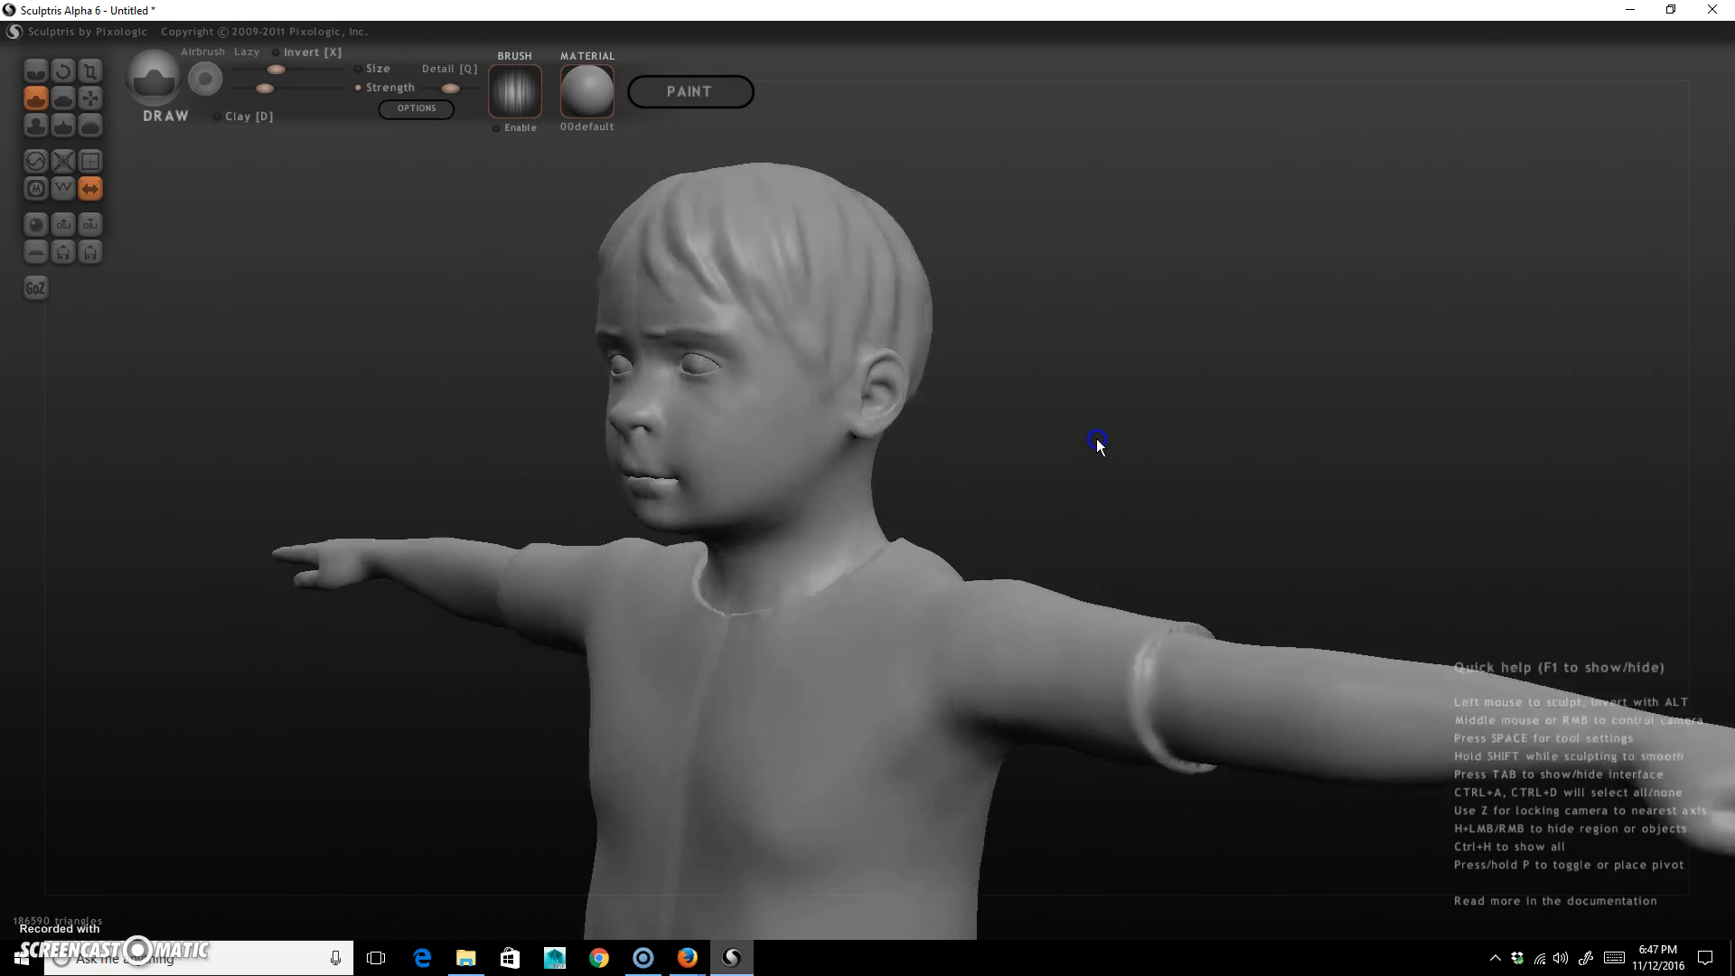